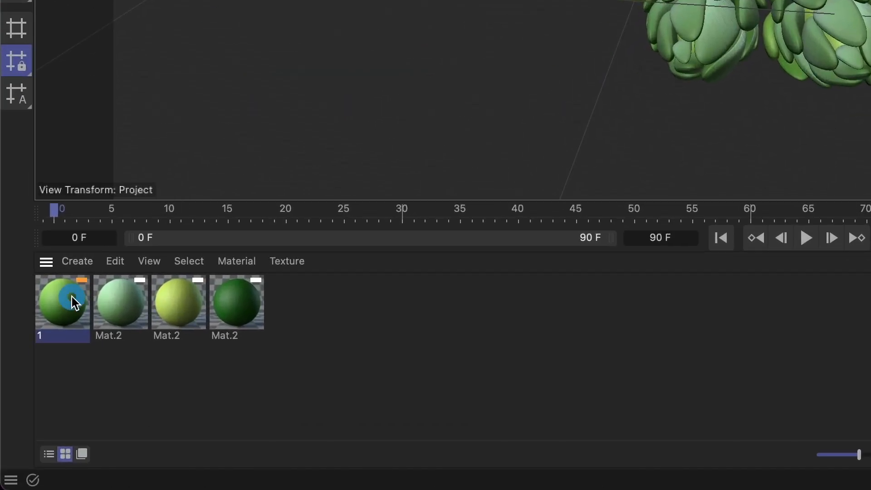
Open material 1 in the Material Editor and examine its Color, Reflectance and Normal channels
double_click(72, 296)
left_click_drag(273, 105, 503, 47)
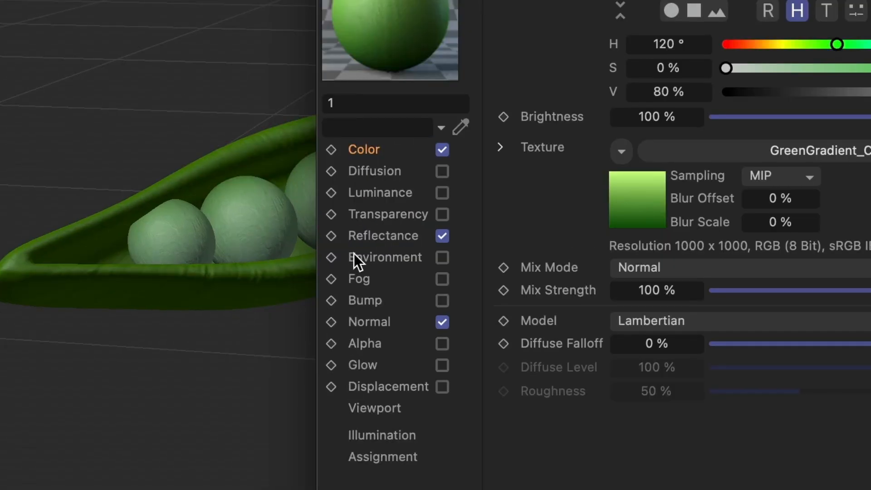
left_click(379, 237)
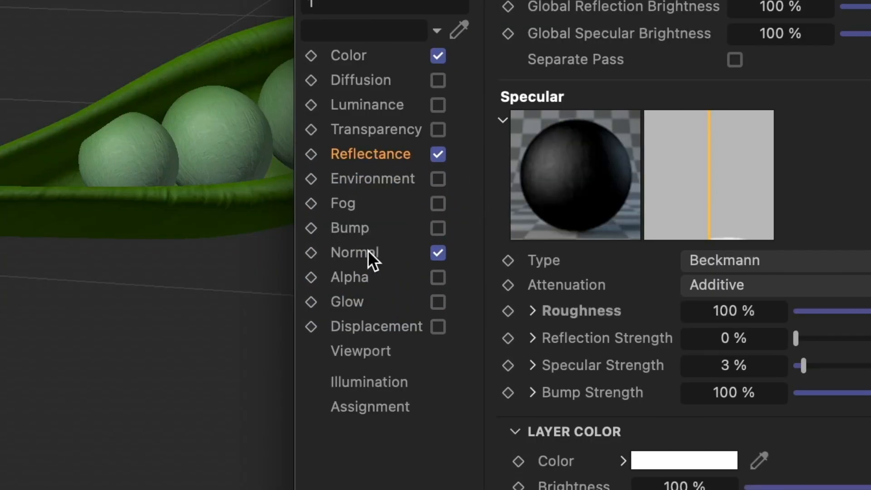
left_click(363, 252)
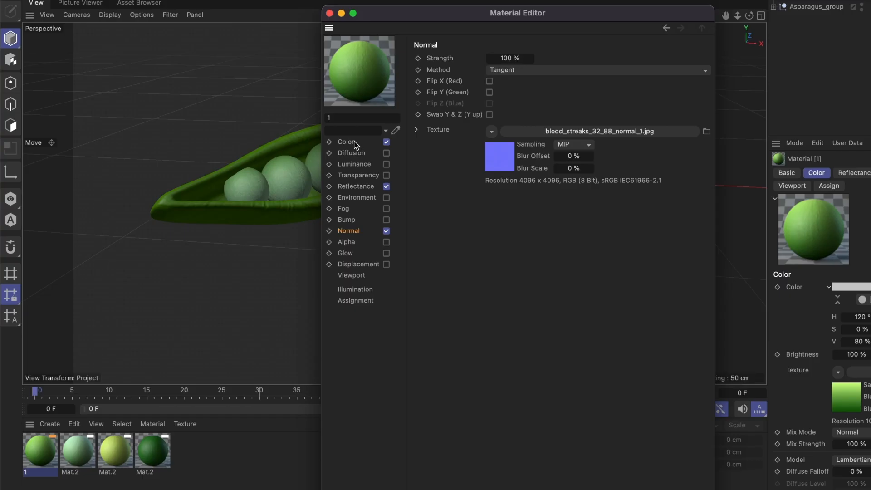
left_click(358, 56)
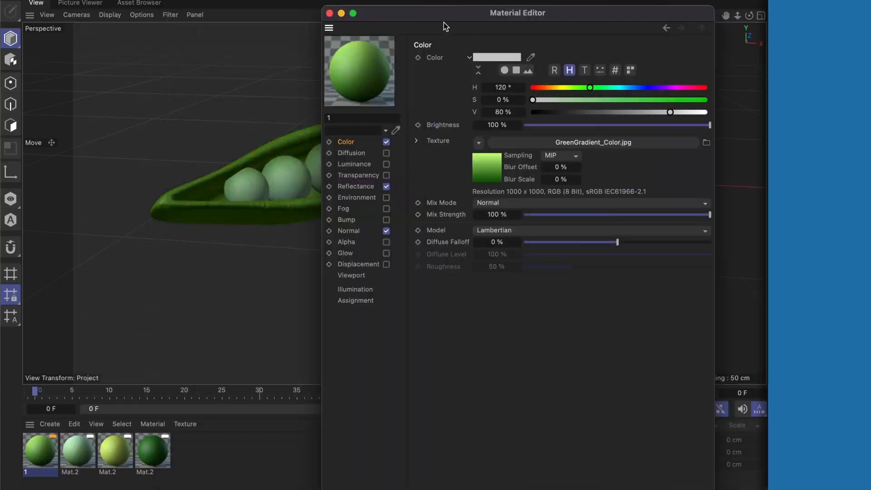
Try clearing the gradient texture from material 1's Color channel to use a plain colour instead
left_click_drag(443, 23, 587, 8)
left_click_drag(408, 141, 315, 146)
left_click_drag(313, 144, 356, 156)
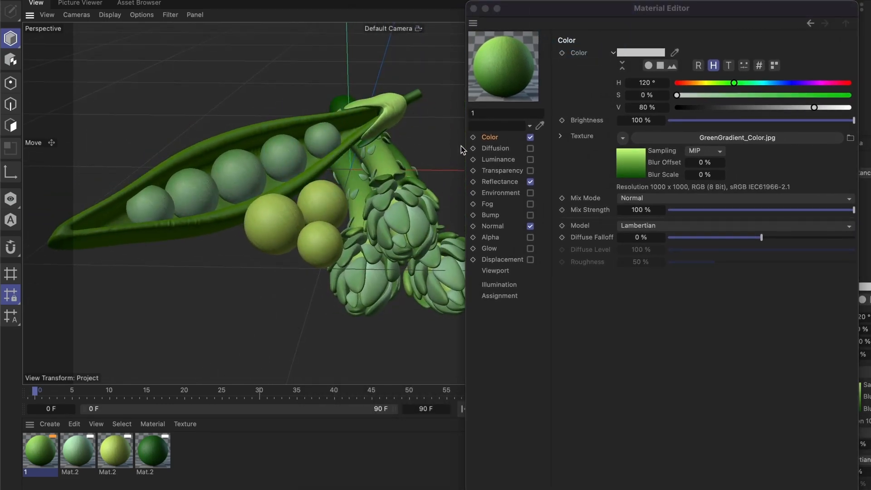
left_click(627, 140)
left_click(630, 156)
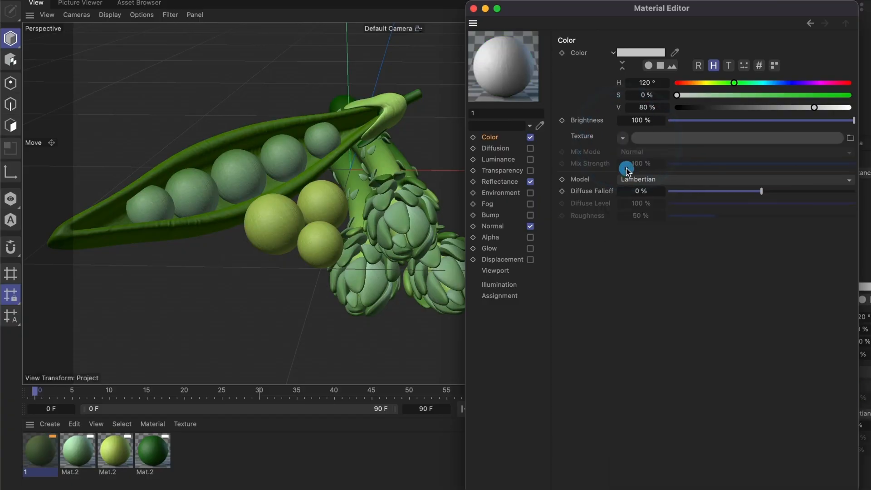
left_click_drag(739, 95, 775, 108)
left_click_drag(289, 165, 383, 157)
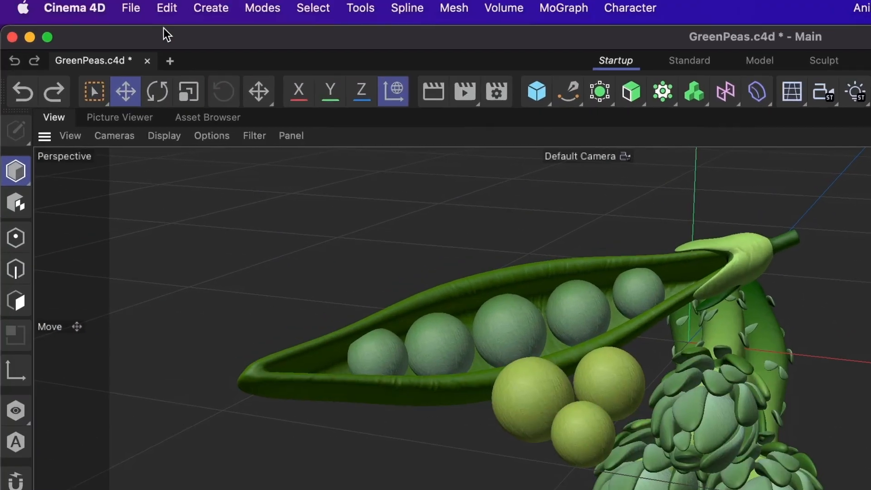
Export the project as Wavefront OBJ with the default settings, flipped Z axis and consolidated textures
left_click(131, 8)
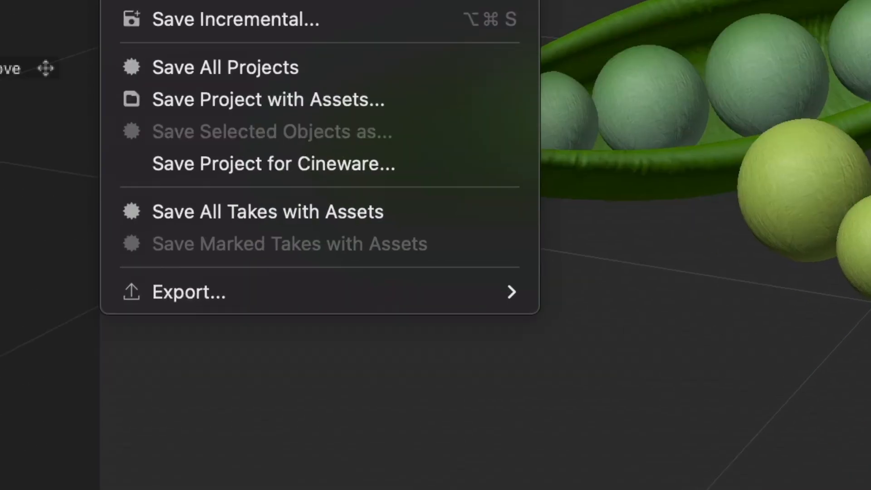
mouse_move(244, 484)
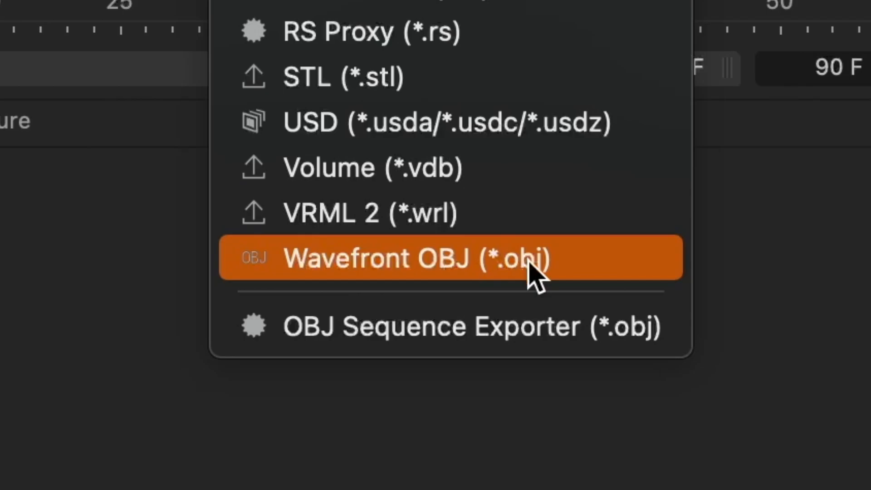
left_click(528, 264)
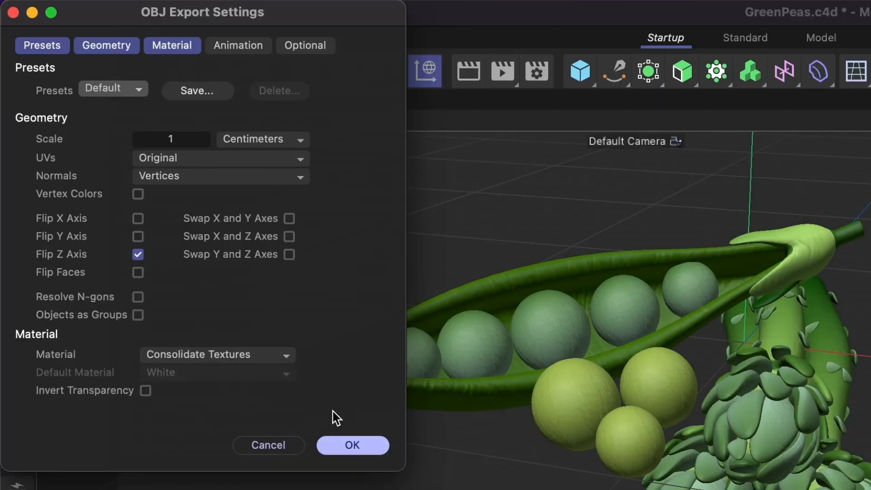
left_click(352, 445)
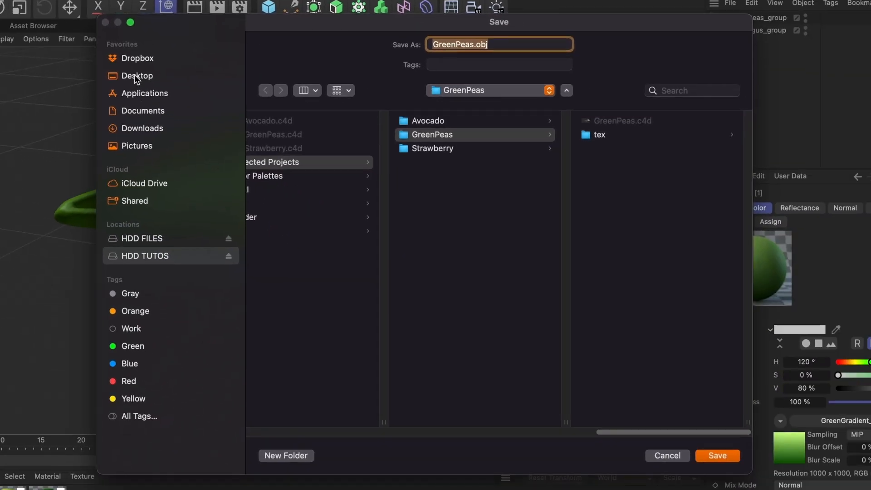
Choose the Desktop as the export location and create a new folder named Models there
left_click(135, 77)
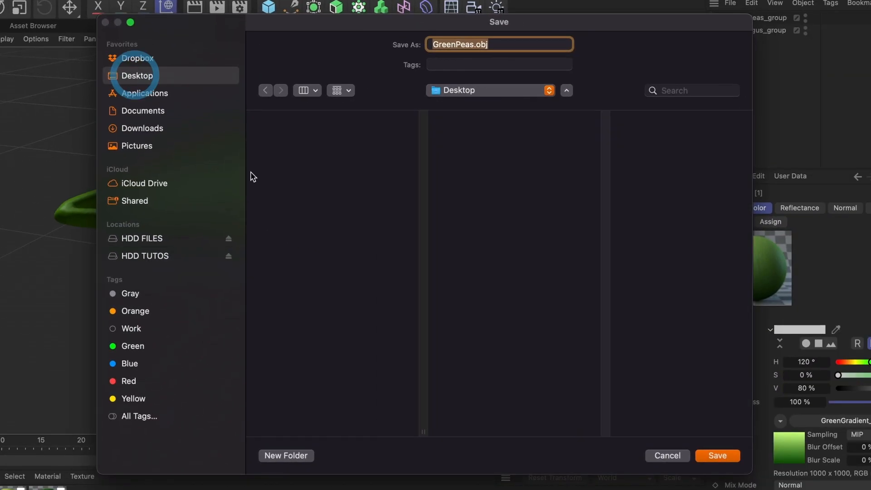
left_click(284, 456)
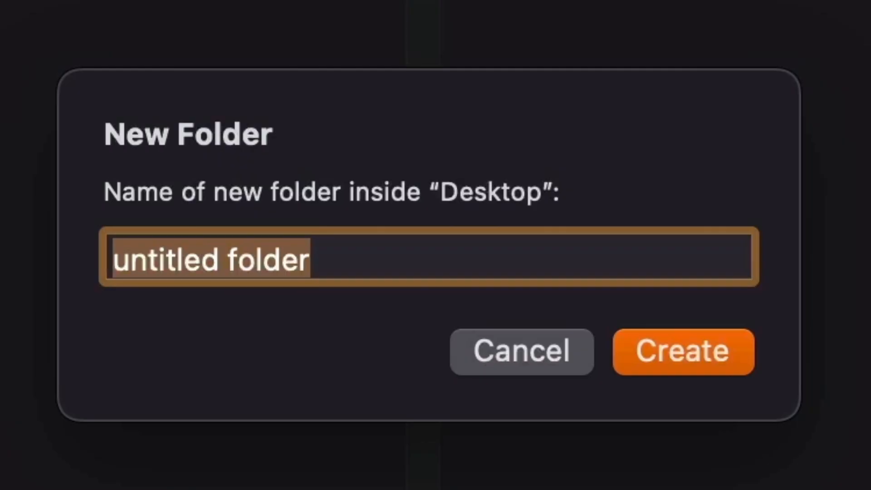
type("Mode")
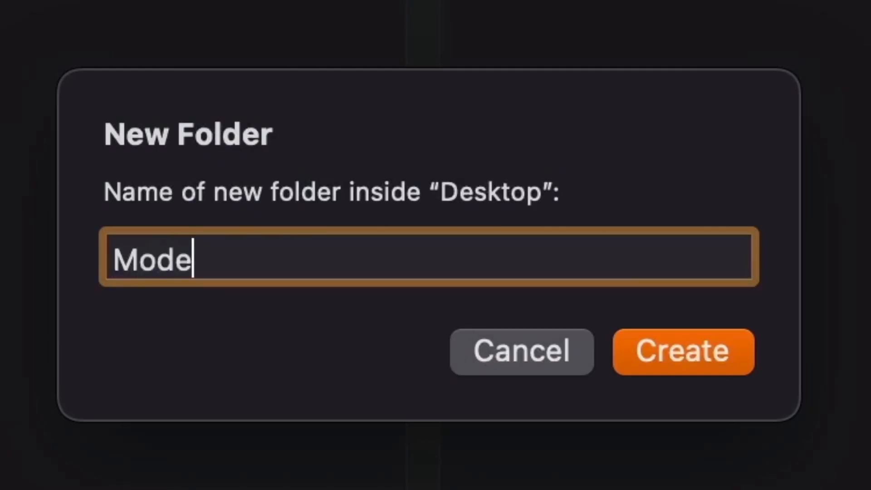
type("ls")
left_click(680, 351)
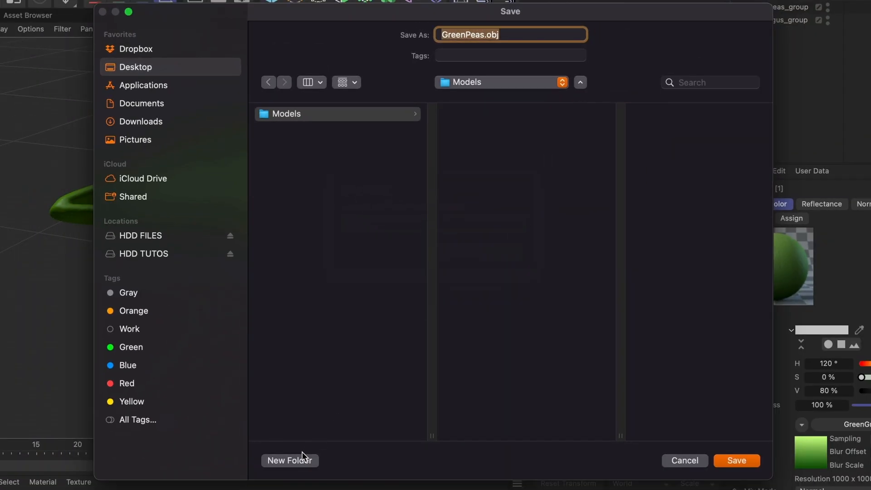
Create a GreenPeas subfolder inside the Models folder for the exported OBJ file
left_click(302, 456)
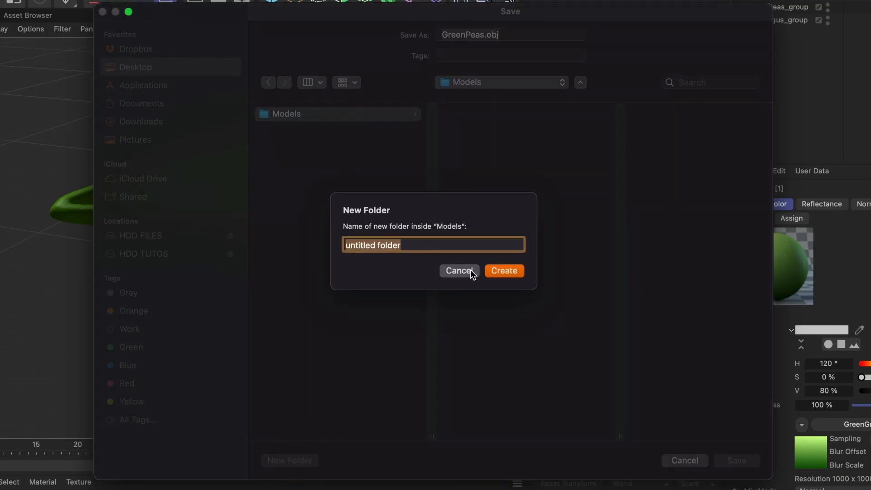
type("GreenPeas")
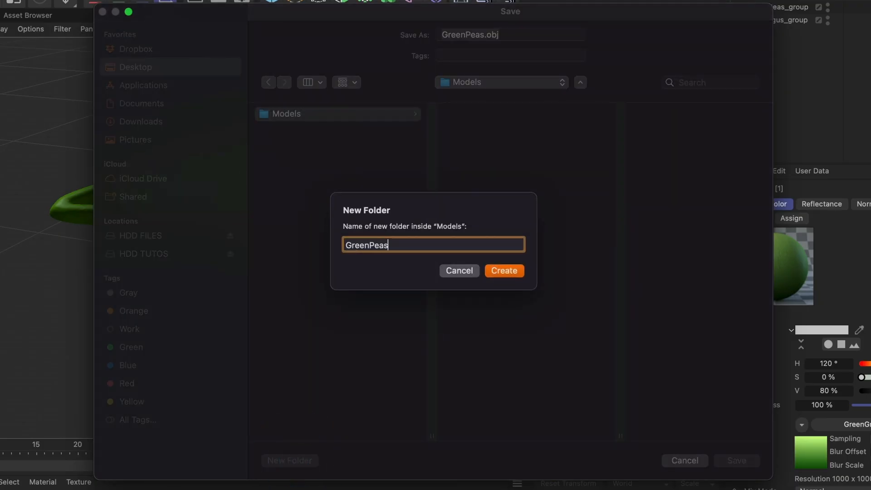
key("Return")
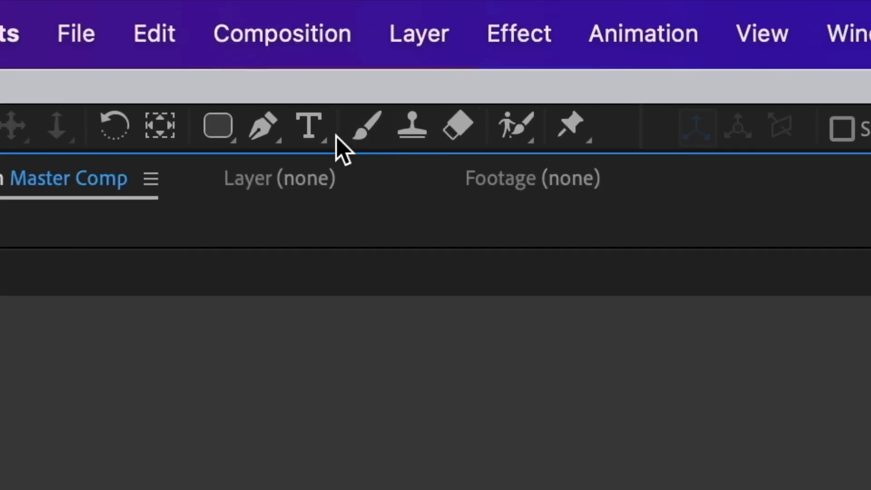
Switch to After Effects and add a text layer reading "Fresh" to the Master Comp
left_click(308, 126)
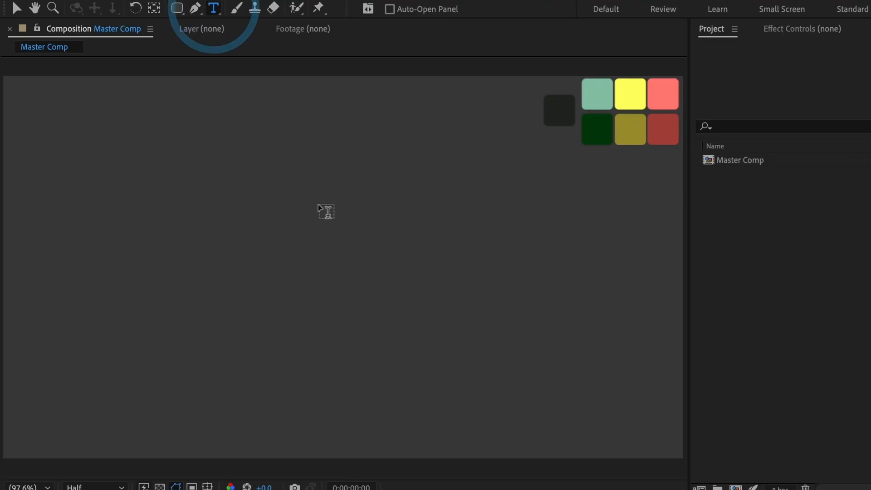
left_click(271, 237)
type("Fresh")
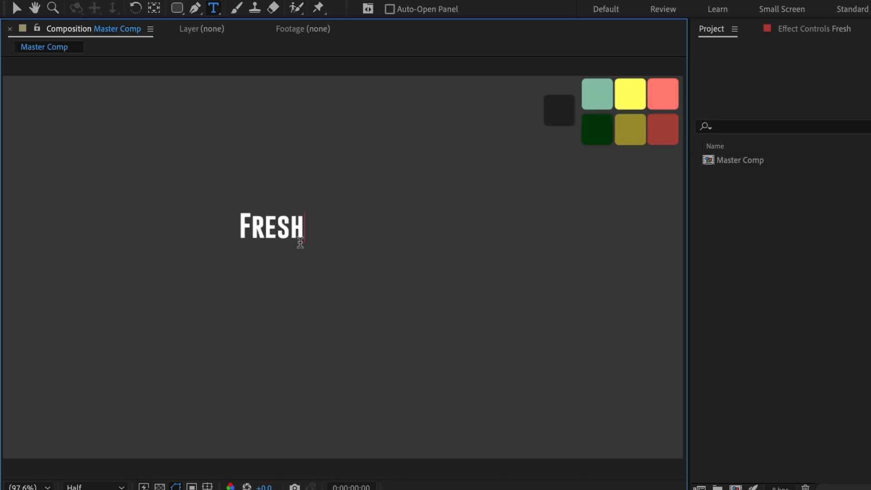
left_click(16, 8)
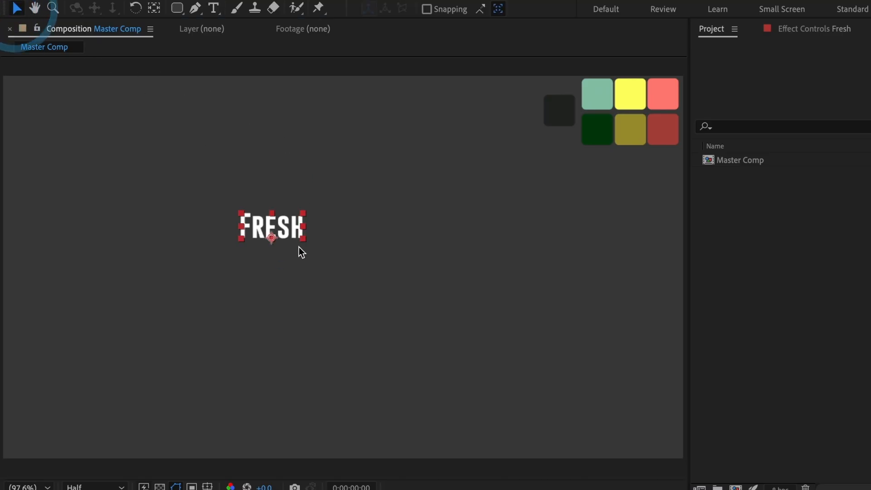
Duplicate the "Fresh" text layer, place the copy directly below the original and change its text to "Ingerdients"
key("ctrl+d")
left_click_drag(284, 233, 281, 262)
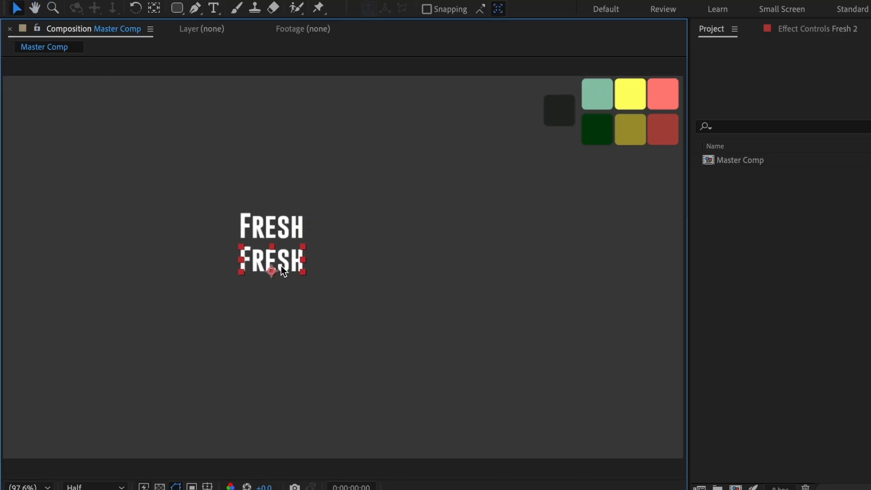
double_click(291, 260)
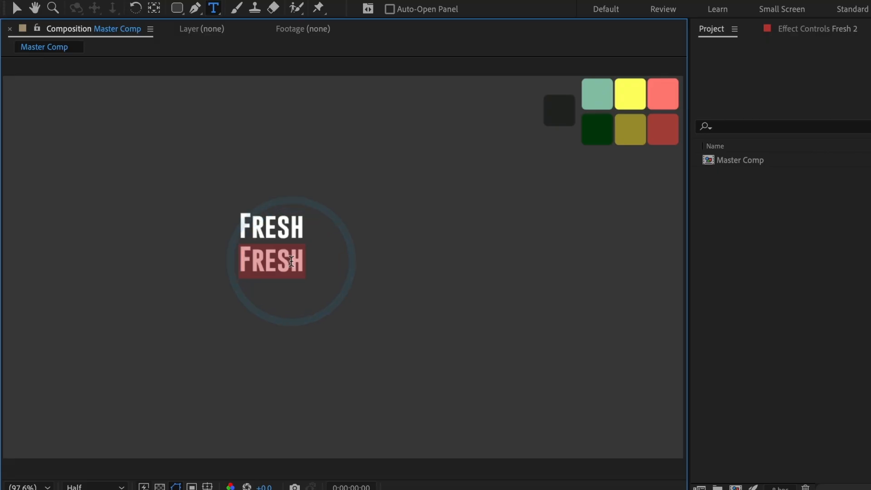
type("Ingerdients")
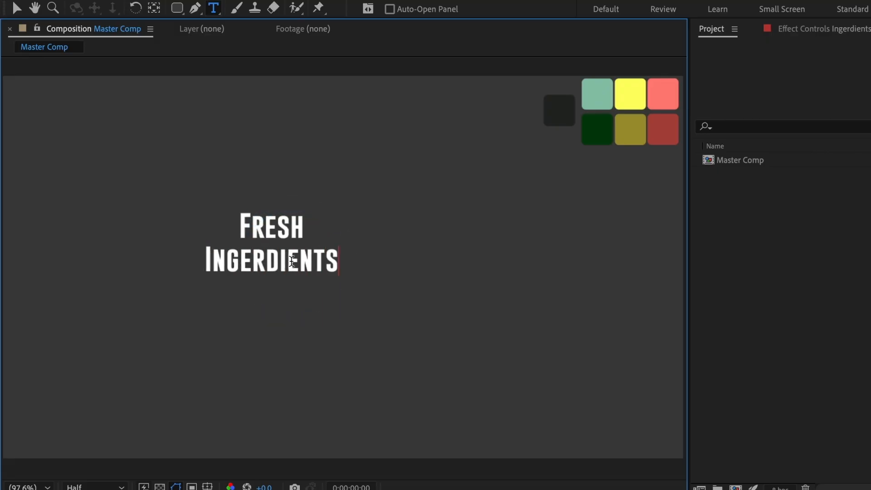
left_click(16, 7)
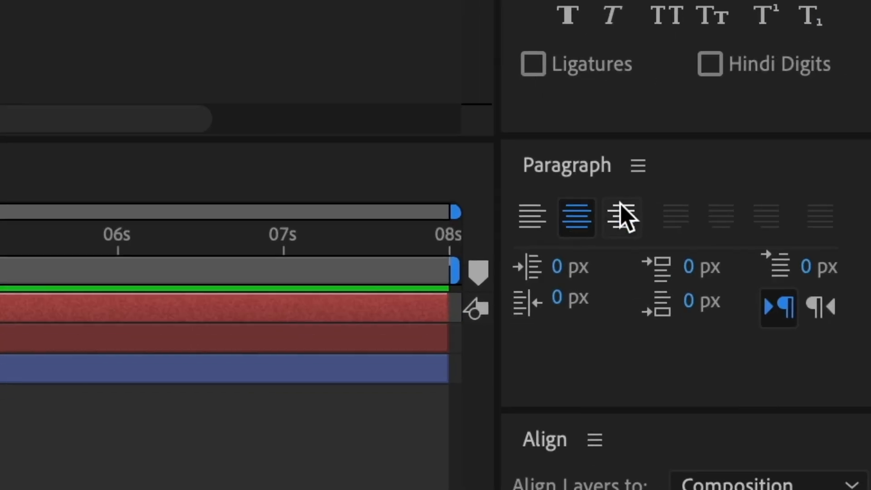
Set the paragraph alignment of both the "Ingerdients" and "Fresh" text layers to centred
left_click(590, 223)
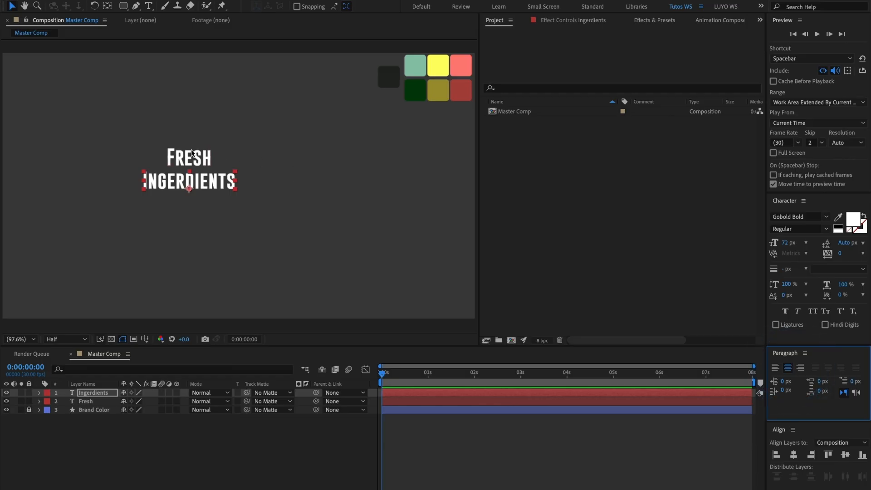
left_click(187, 156)
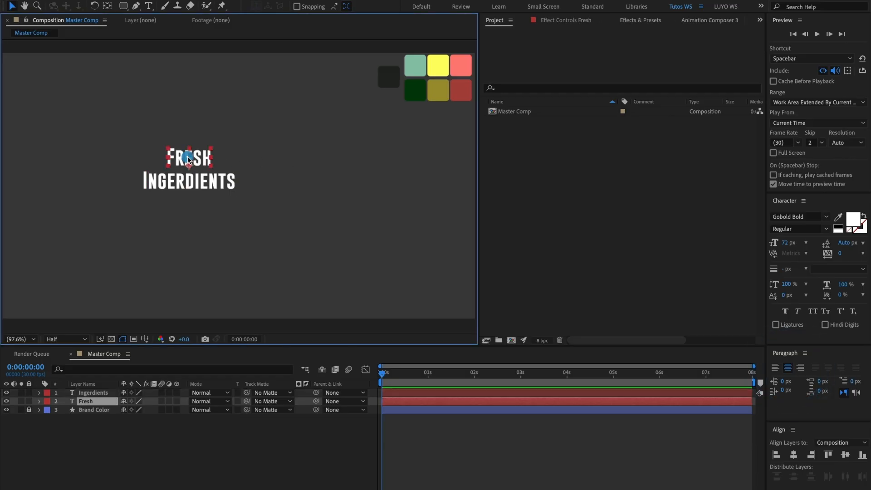
left_click(788, 368)
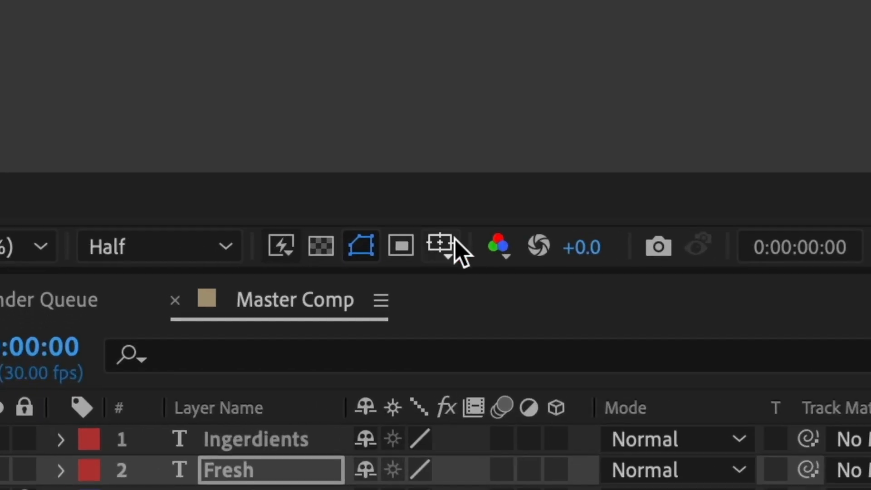
Show the Title/Action Safe guides and centre the "Fresh" and "Ingerdients" layers horizontally in the composition
left_click(144, 338)
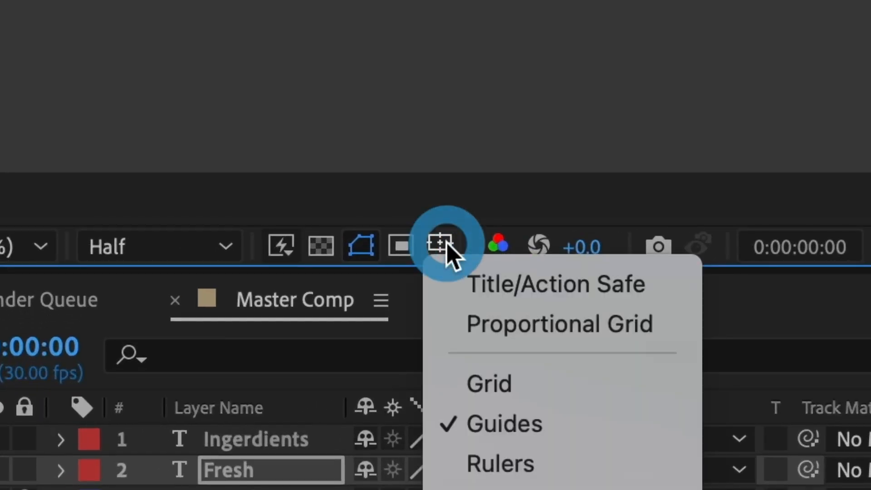
left_click(554, 286)
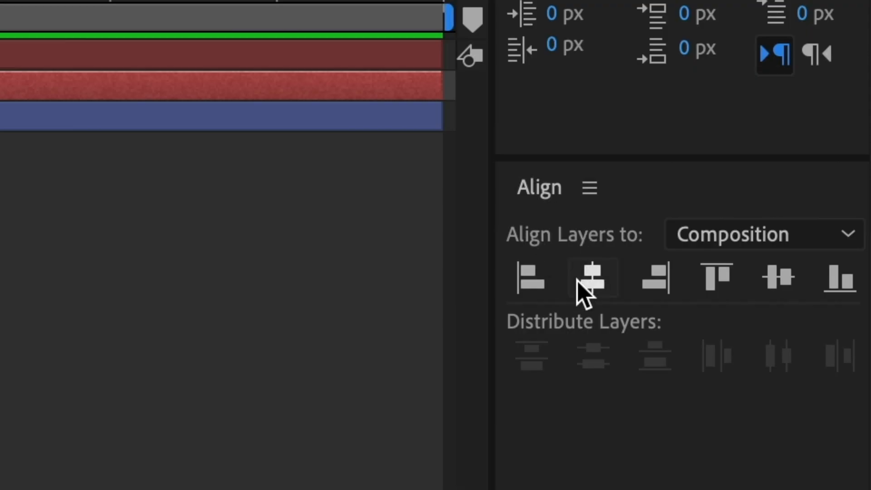
left_click(793, 455)
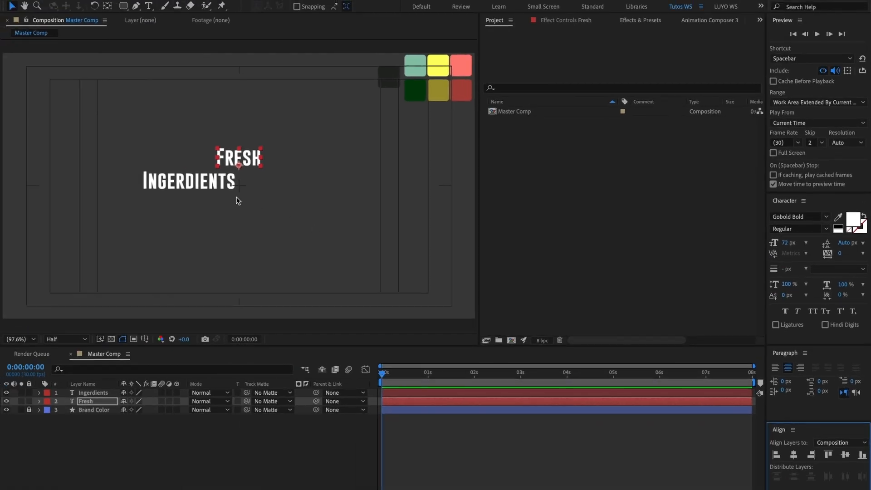
left_click(203, 188)
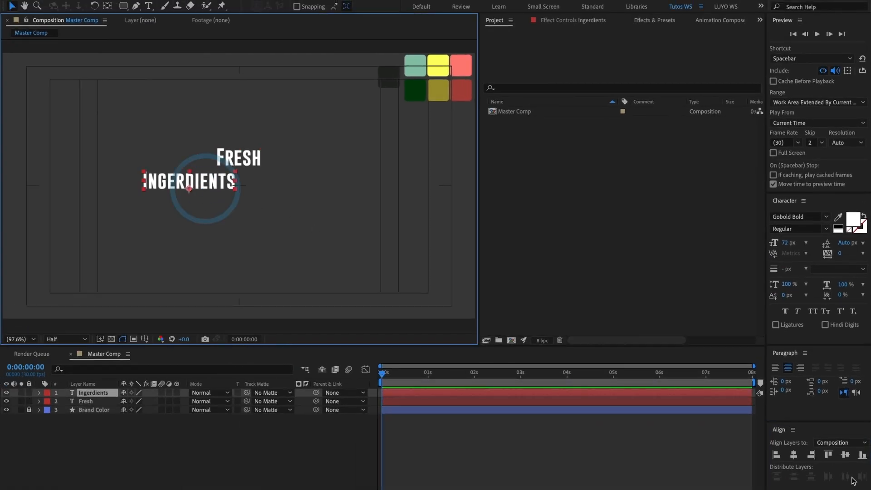
left_click(793, 455)
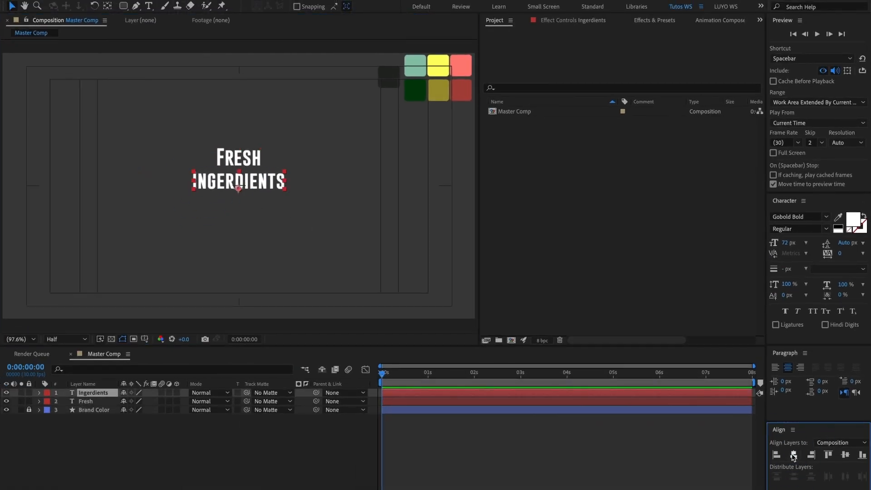
Enlarge the "Fresh" text to 472 px and move it down so it fits between the inner vertical guides
left_click(239, 159)
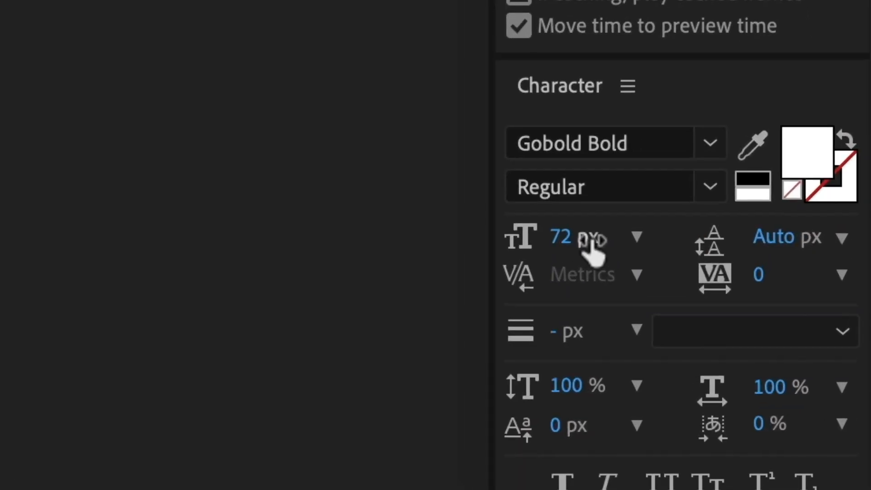
left_click_drag(784, 242, 870, 246)
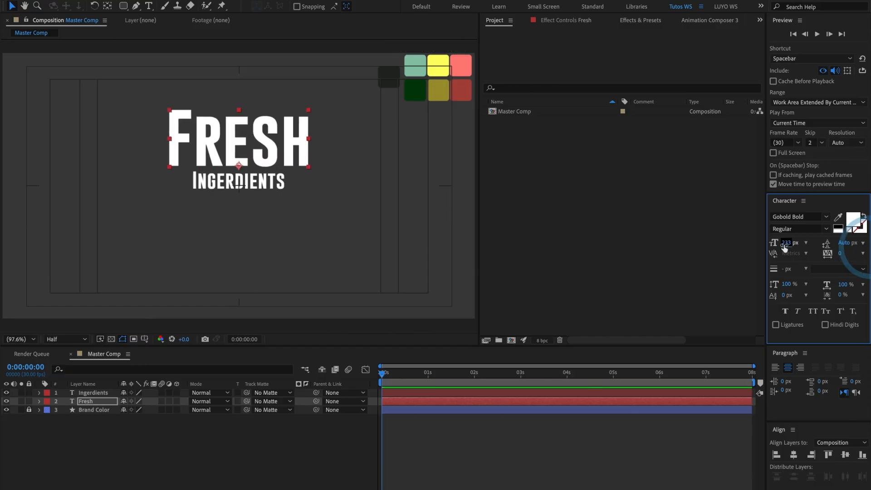
left_click_drag(784, 244, 870, 244)
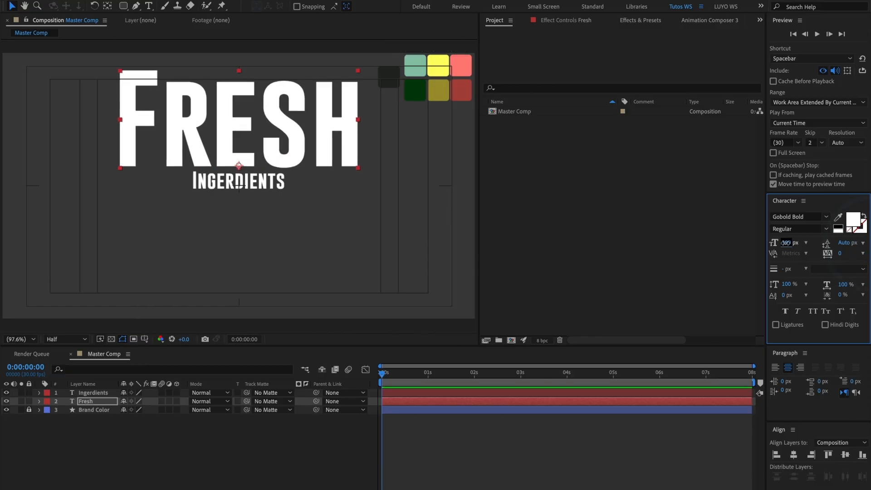
left_click_drag(787, 243, 822, 241)
left_click_drag(242, 111, 242, 138)
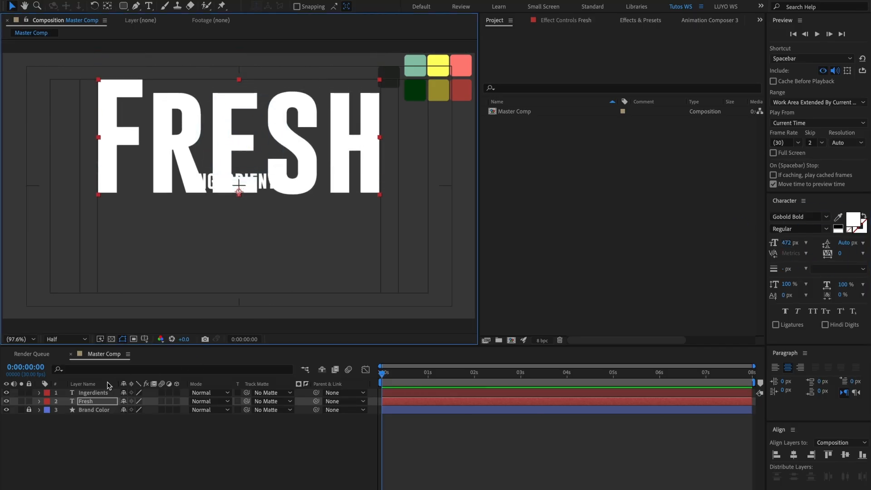
Enlarge the "Ingerdients" text to 224 px and place it directly below "Fresh" at the same width
left_click(94, 393)
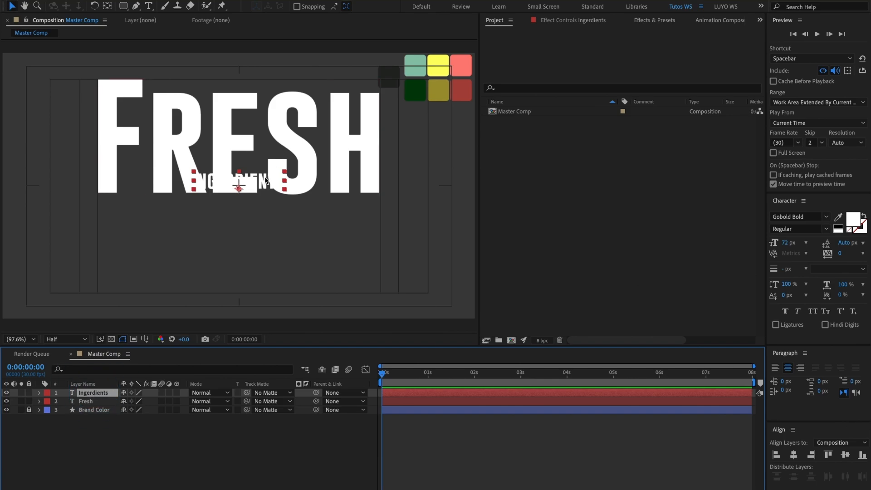
left_click_drag(266, 180, 259, 214)
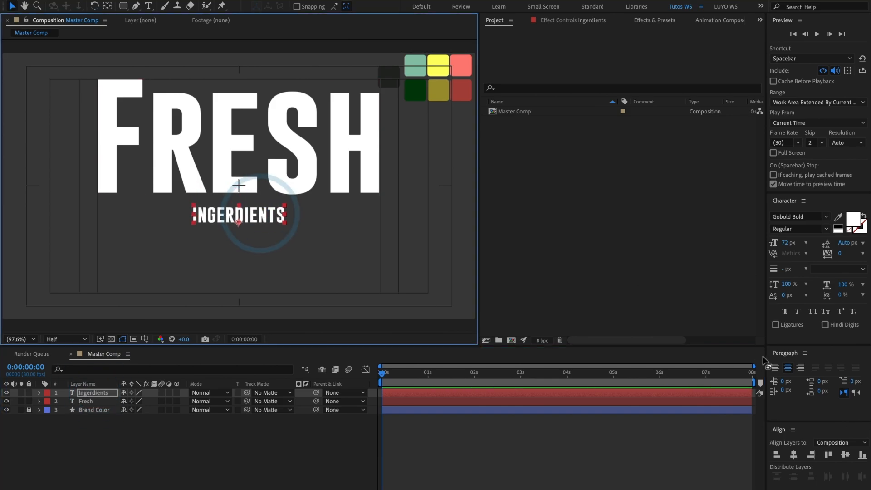
left_click_drag(789, 243, 858, 243)
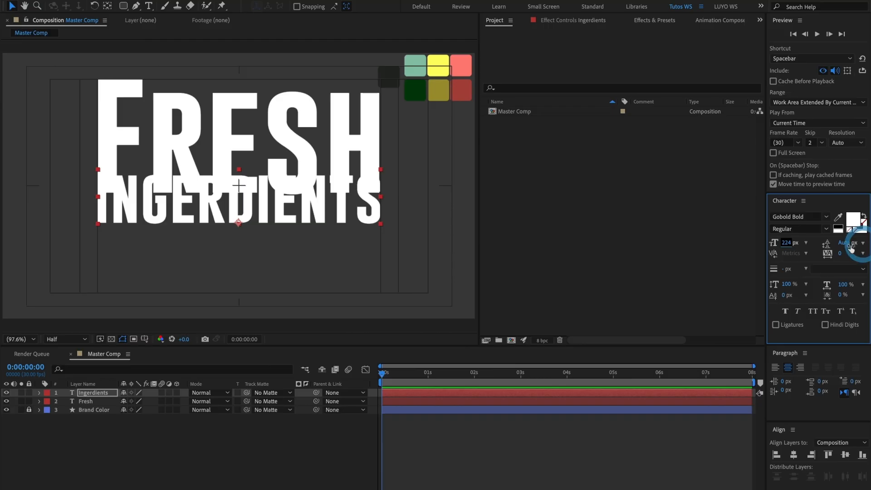
left_click_drag(307, 219, 308, 251)
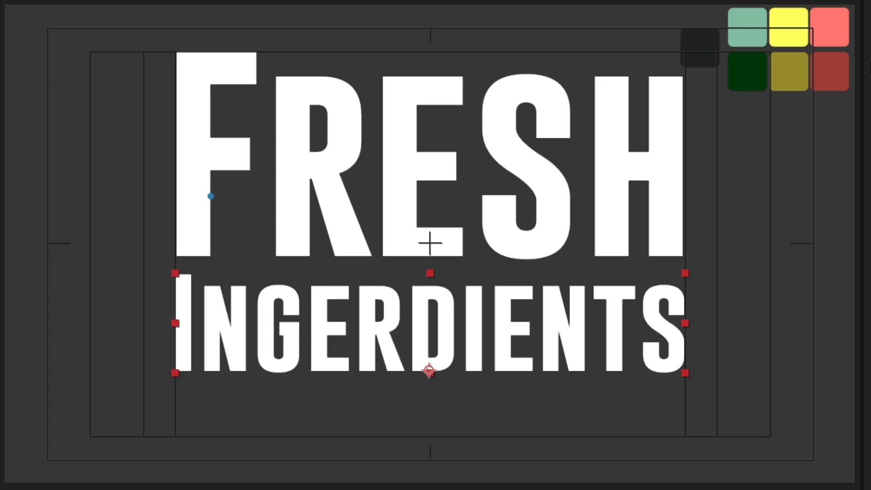
Apply All Caps to both the "Ingerdients" and "Fresh" text layers
left_click(662, 207)
left_click(137, 90)
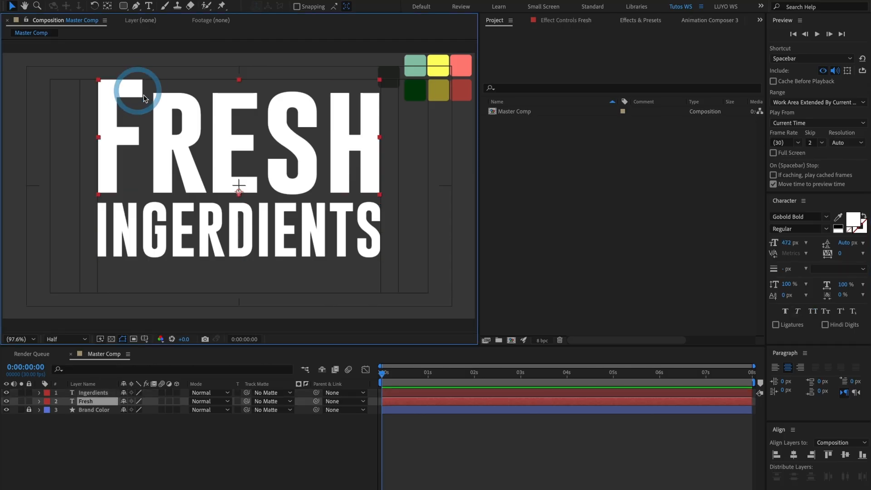
left_click(812, 312)
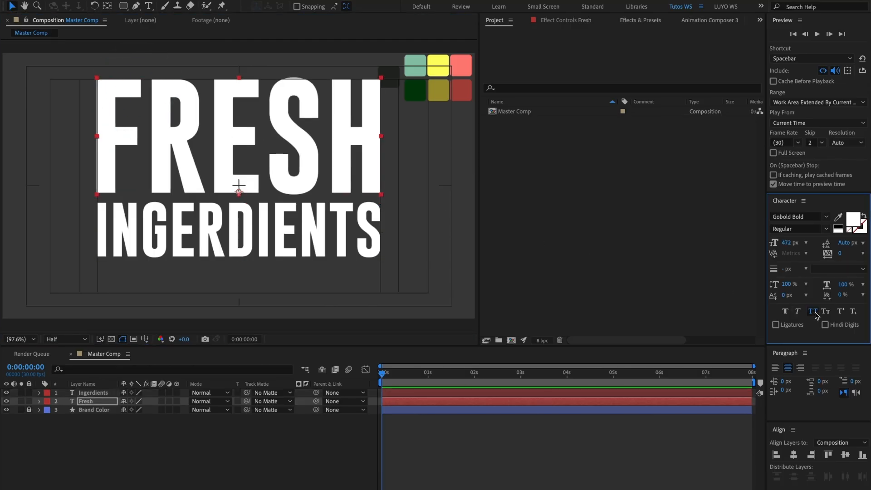
Move the "Fresh" and "Ingerdients" layers down together to centre the title vertically, and deselect them
left_click(303, 221, "shift")
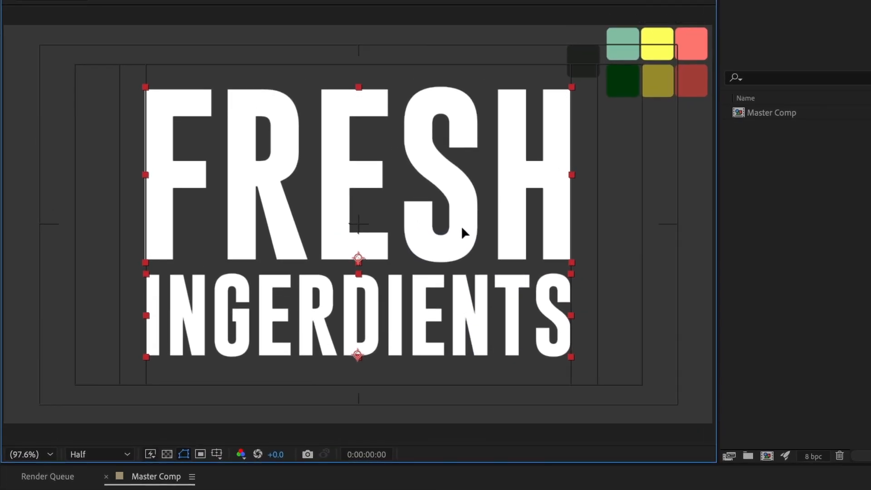
mouse_move(462, 227)
left_mouse_down()
mouse_move(462, 219)
mouse_move(456, 230)
left_mouse_up()
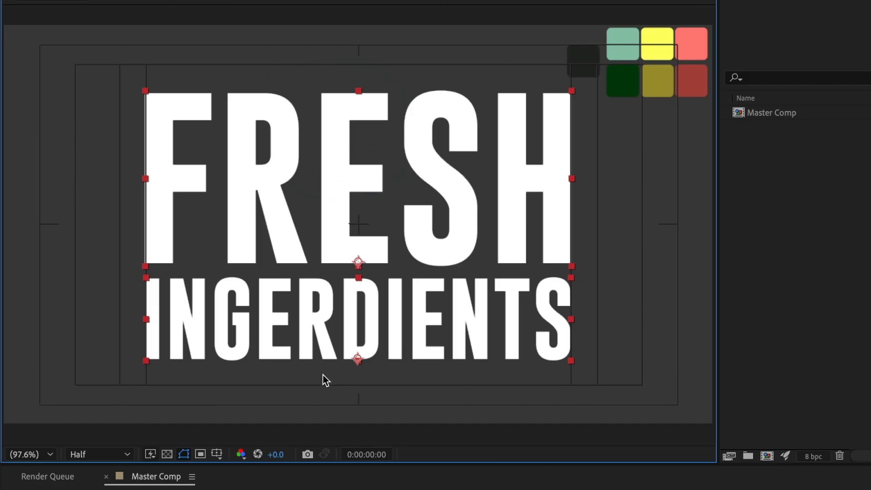
left_click(598, 278)
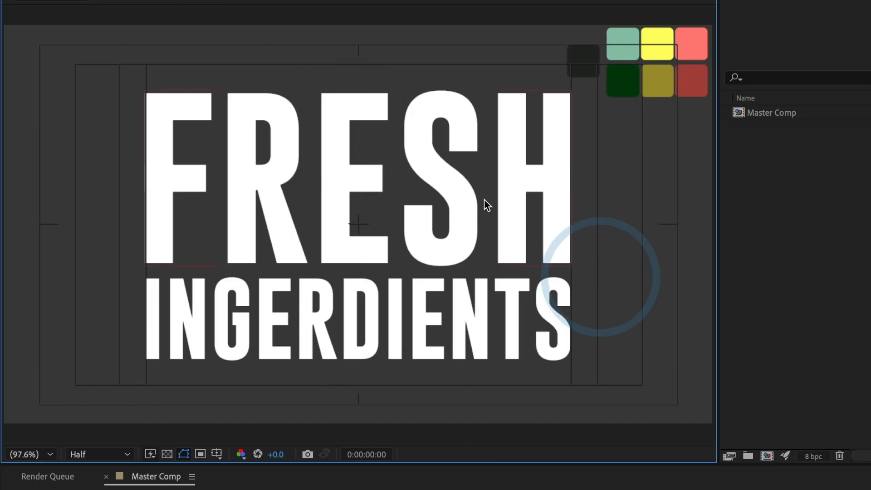
Turn "Fresh" into outlined text with no fill and a 20 px white stroke, and reduce its font size to 462 px
left_click(333, 184)
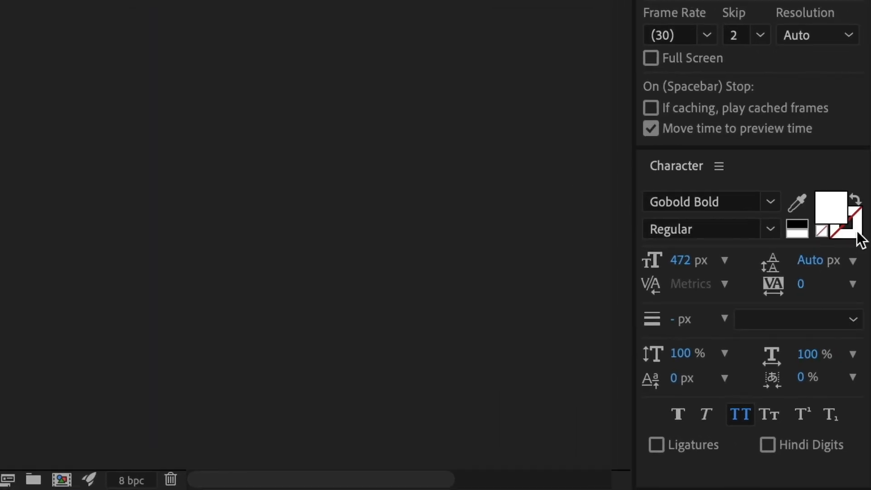
left_click(859, 205)
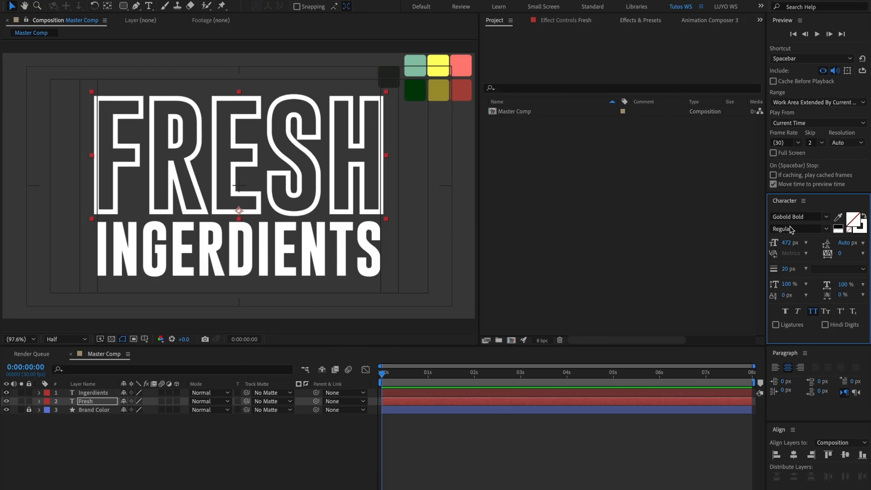
left_click_drag(788, 271, 794, 270)
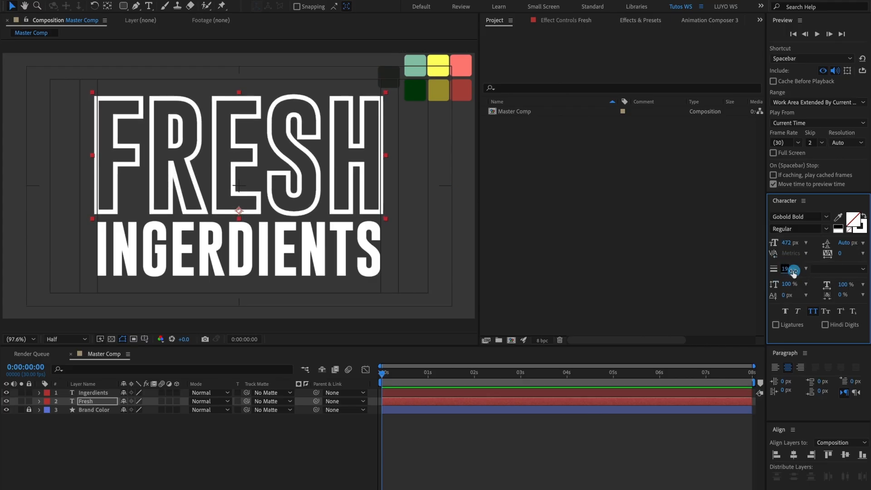
left_click(788, 270)
type("20")
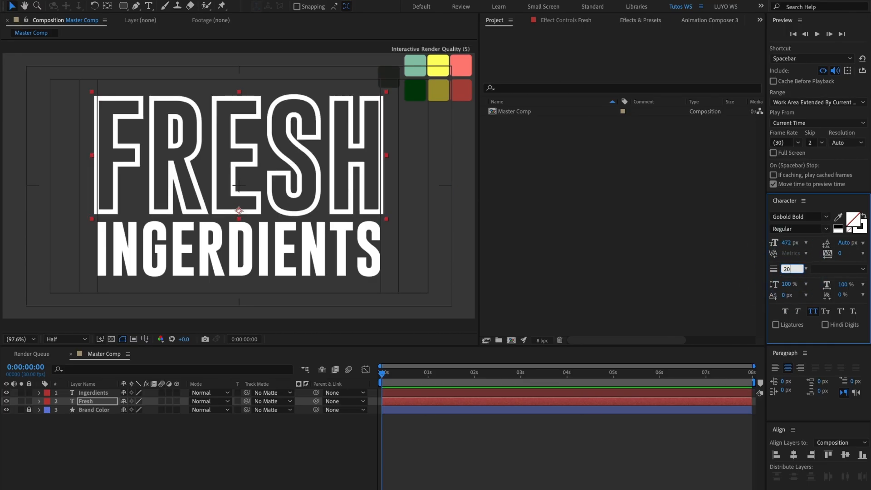
key("Return")
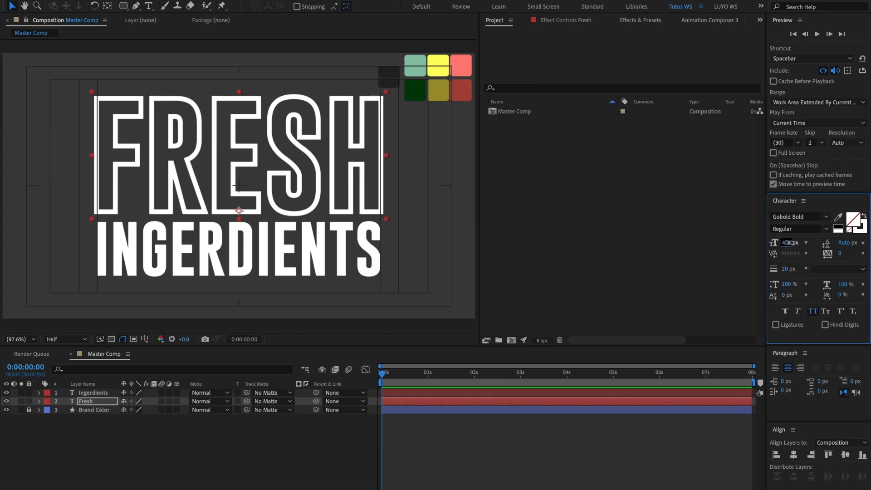
left_click_drag(789, 243, 784, 245)
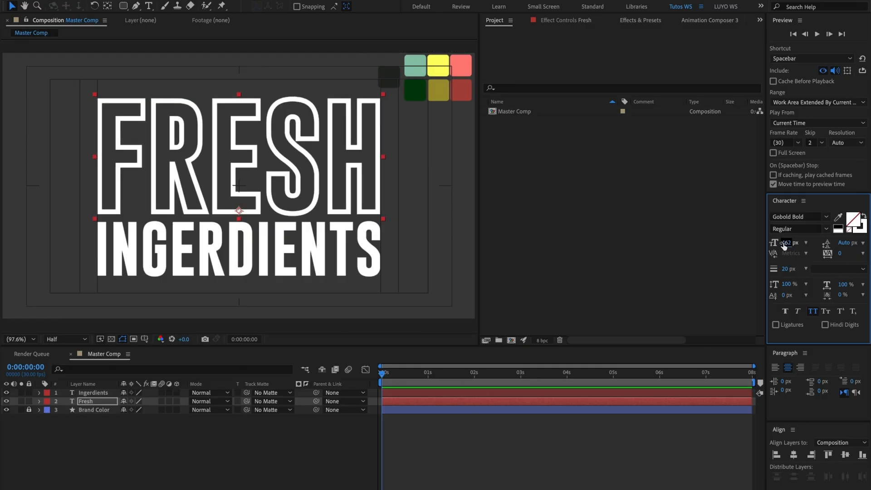
left_click(784, 246)
Add a new mask around the "Fresh" text layer and another around the "Ingerdients" text layer
left_click(105, 201)
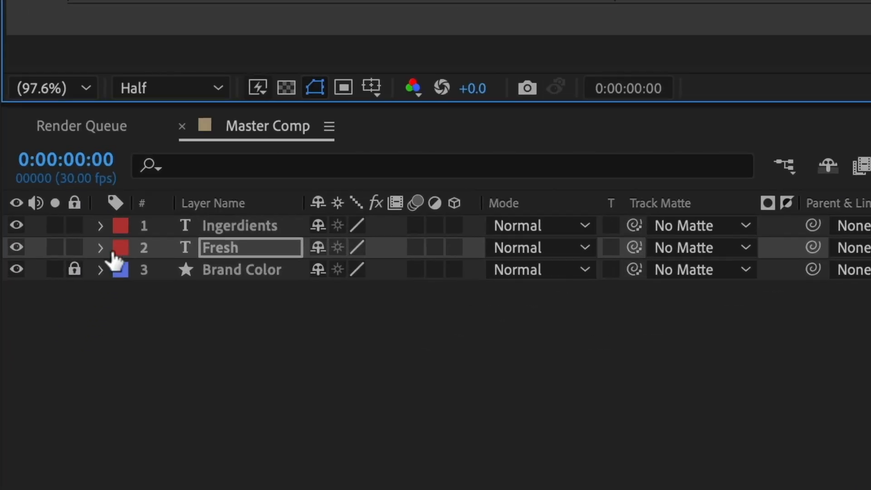
left_click(39, 401)
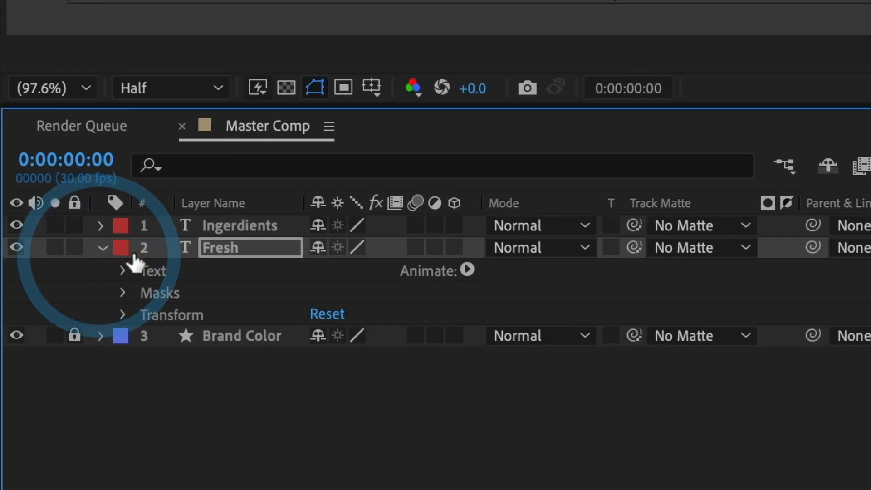
left_click(136, 293)
left_click(122, 293)
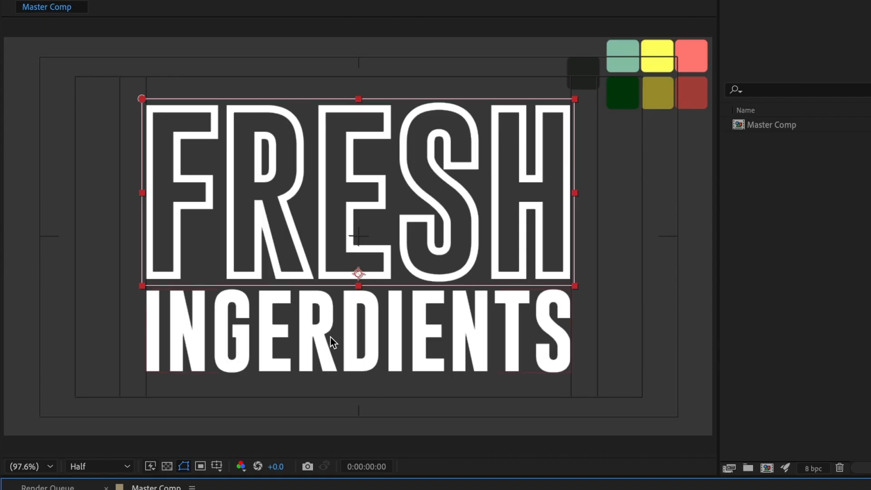
left_click(320, 336)
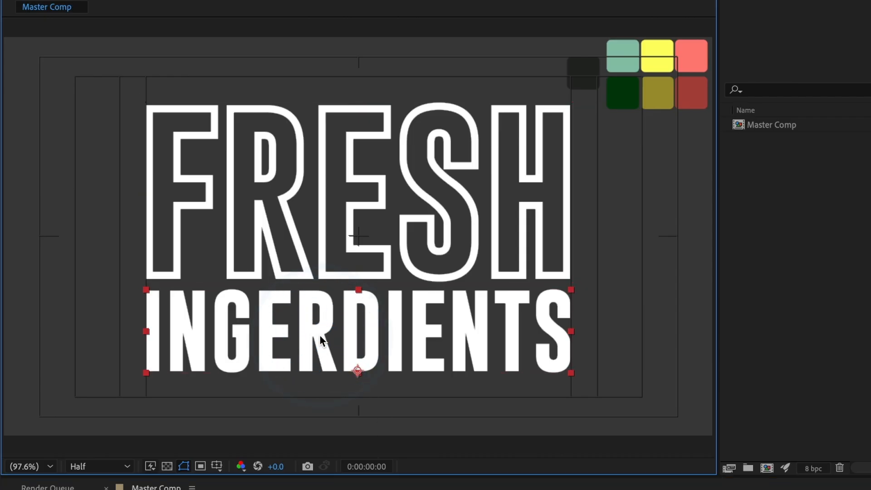
key("ctrl+shift+n")
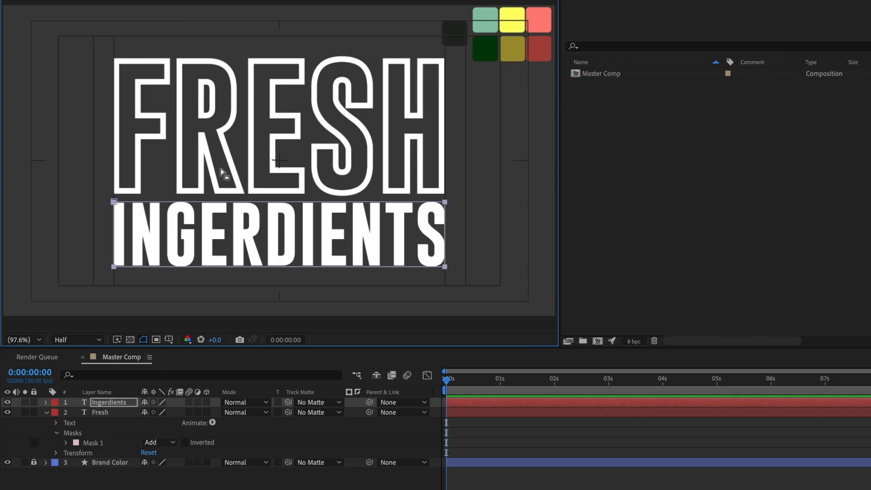
Add a Position text animator to the "Fresh" layer
left_click(223, 175)
left_click(232, 145)
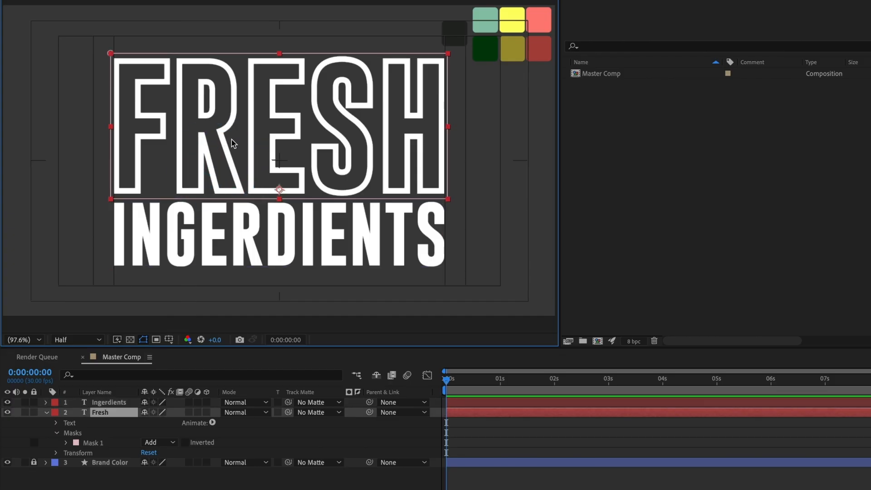
left_click(57, 433)
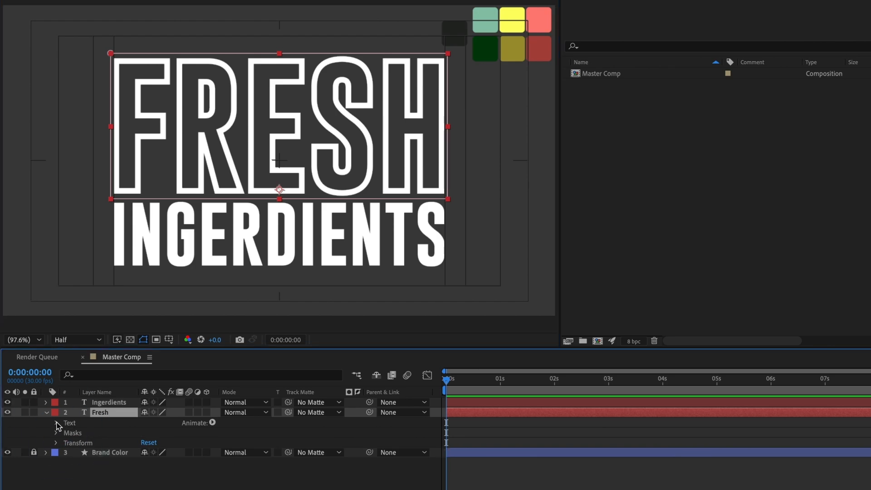
left_click(55, 423)
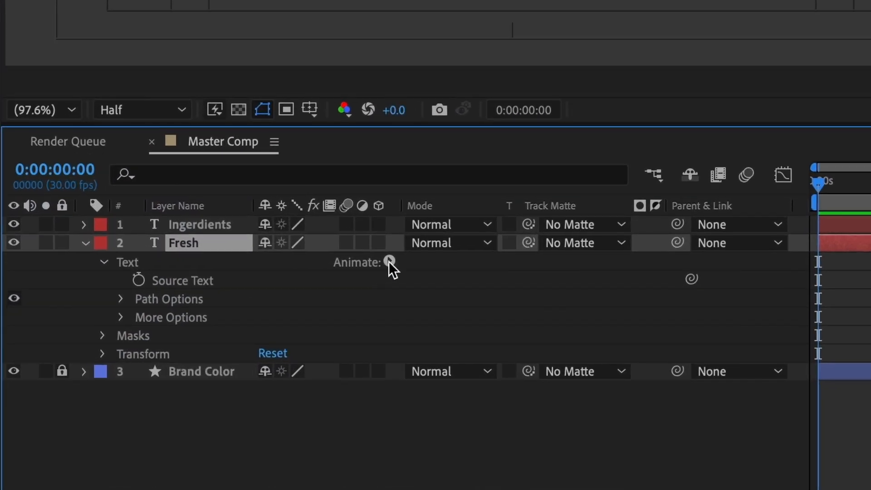
left_click(389, 262)
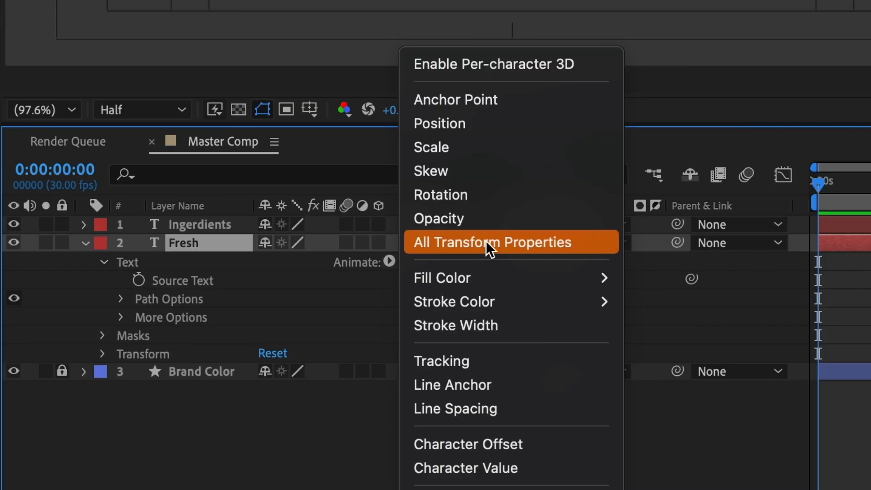
left_click(459, 124)
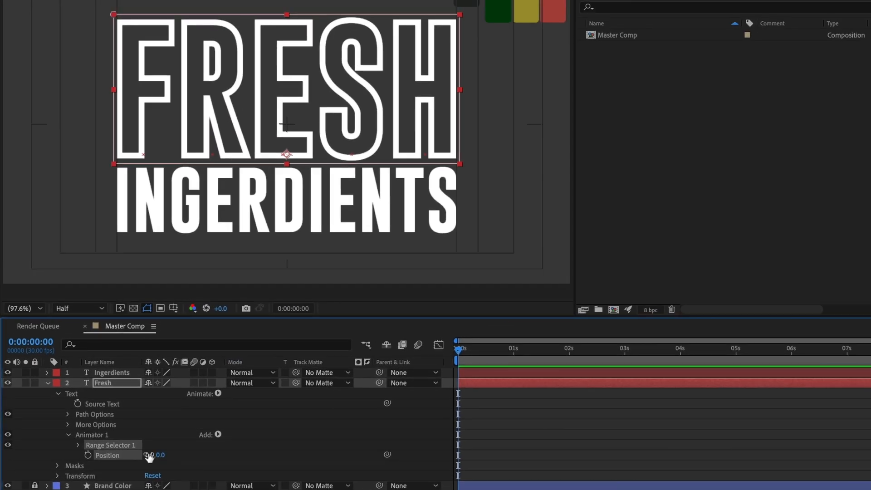
left_click_drag(264, 372, 304, 370)
left_click_drag(170, 454, 136, 455)
key("ctrl+z")
Keyframe the "Fresh" animator's Position at 0.0,0.0 at one second and 0.0,511.0 at the start of the composition
left_click_drag(490, 358, 516, 353)
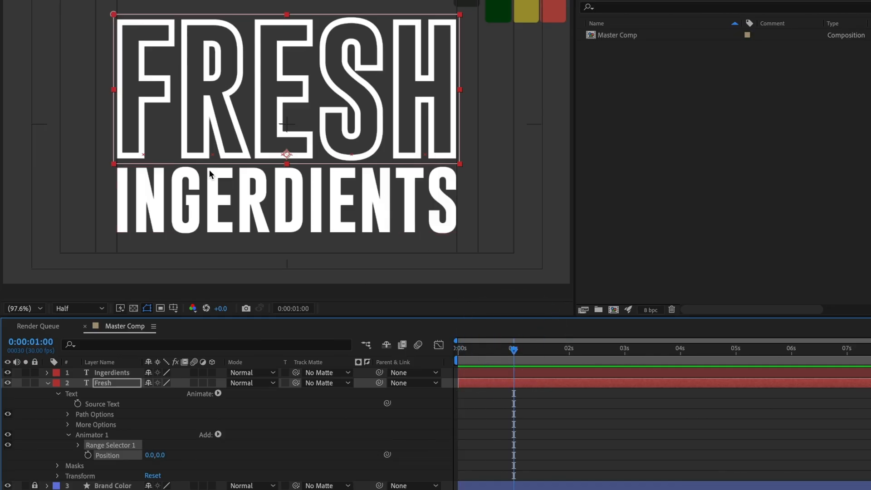
left_click(88, 456)
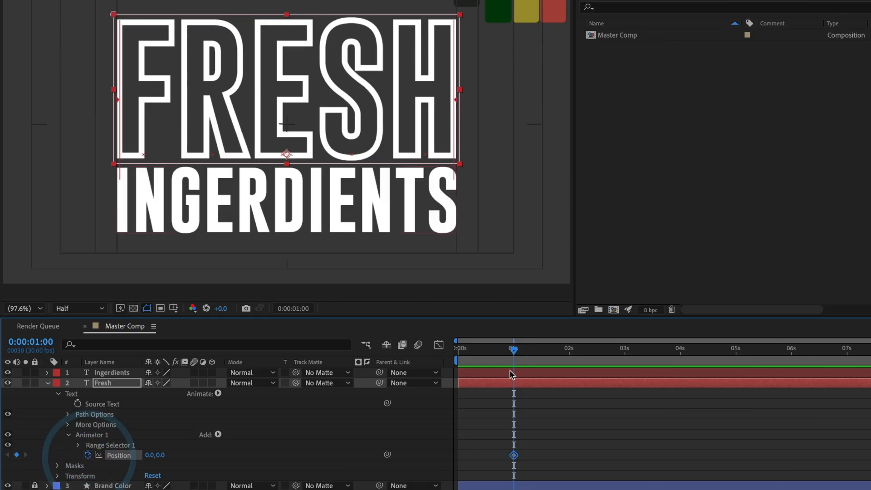
left_click_drag(514, 353, 447, 347)
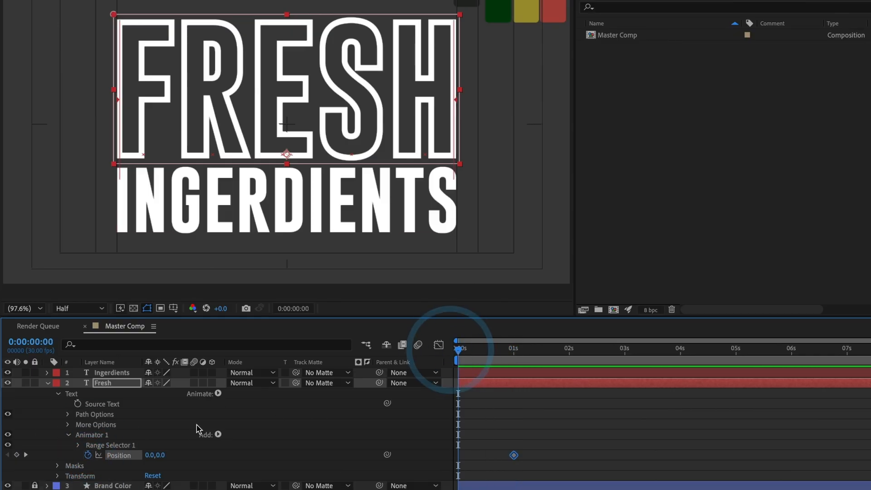
left_click_drag(159, 455, 496, 426)
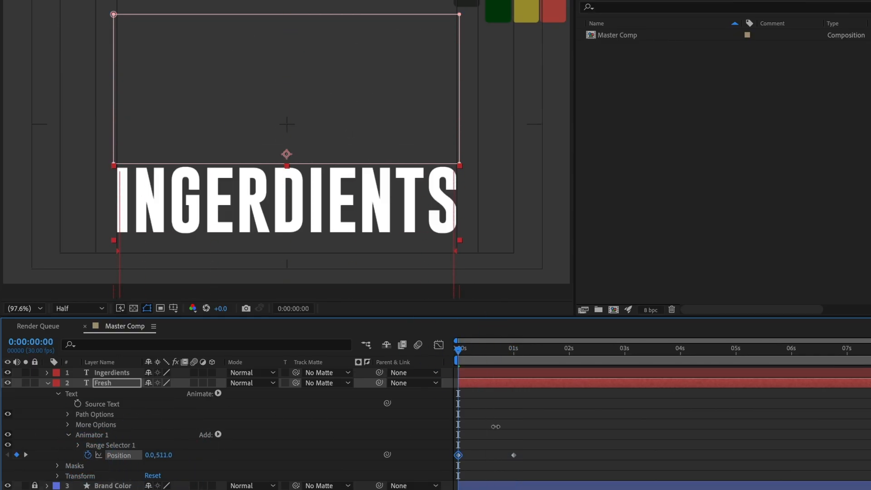
Set the shape of the "Fresh" animator's range selector to Triangle
left_click_drag(467, 351, 505, 349)
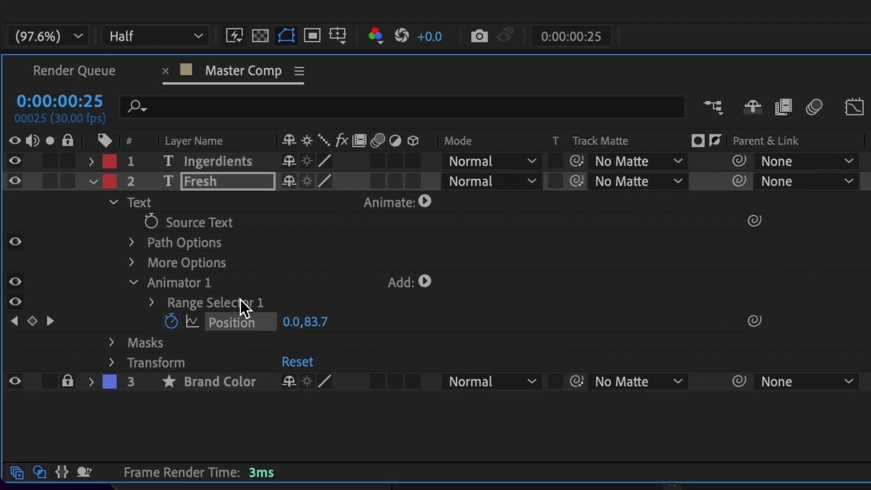
left_click(152, 303)
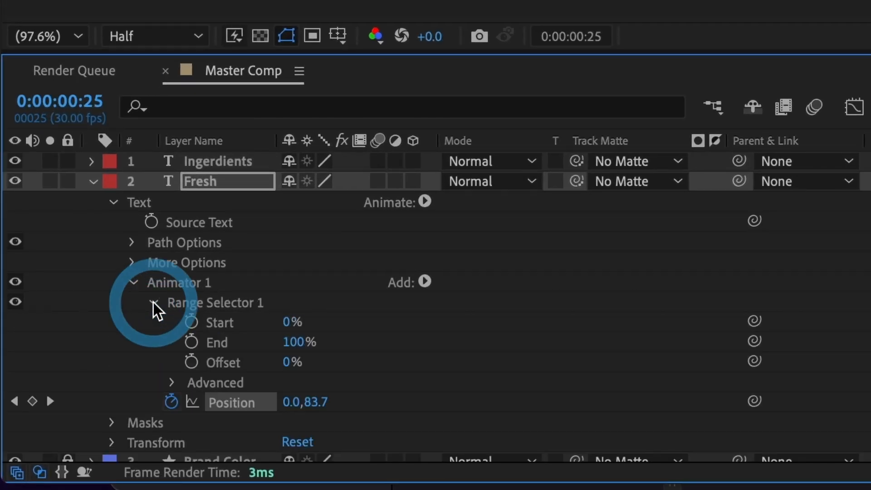
left_click(171, 383)
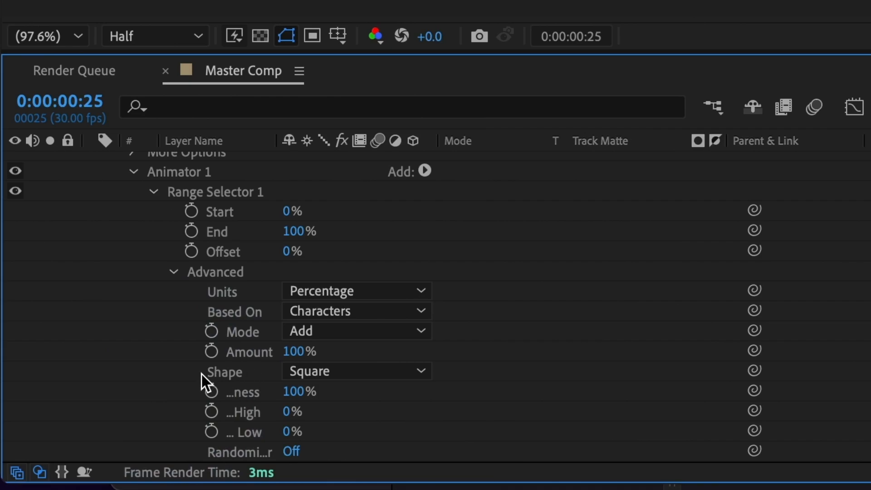
left_click(350, 374)
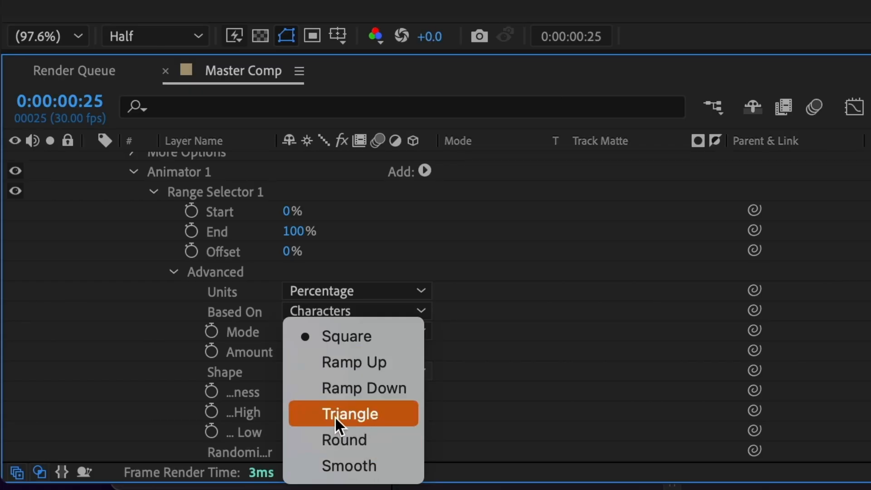
left_click(354, 415)
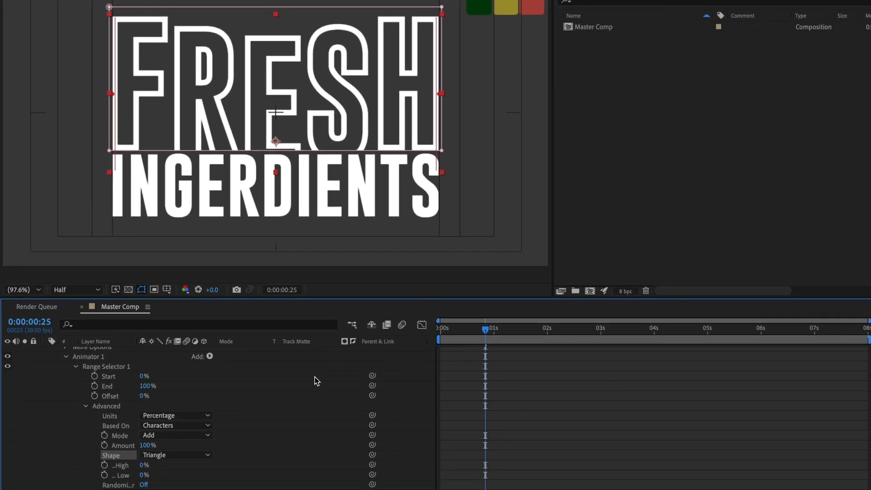
left_click(86, 408)
Change the "Fresh" animator's Position keyframe at the start of the composition to 0.0,2620.0 and check the motion past one second
left_click_drag(485, 330, 437, 330)
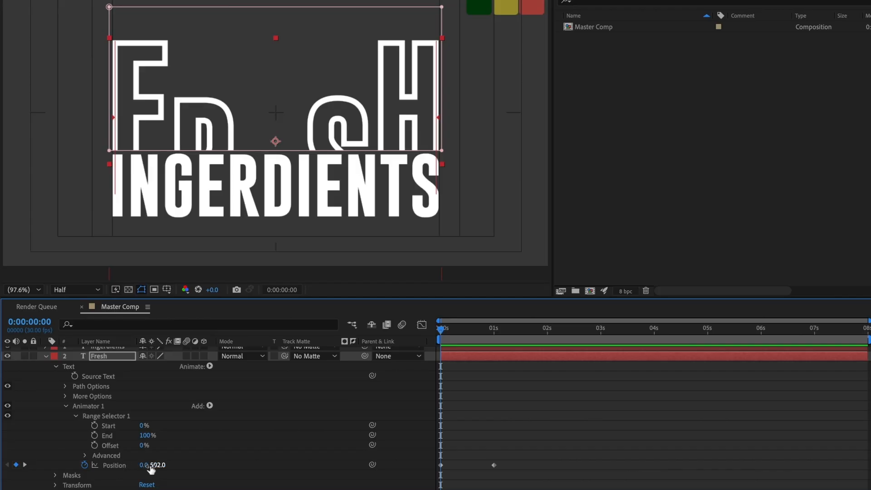
left_click_drag(157, 469, 544, 457)
left_click_drag(442, 332, 501, 331)
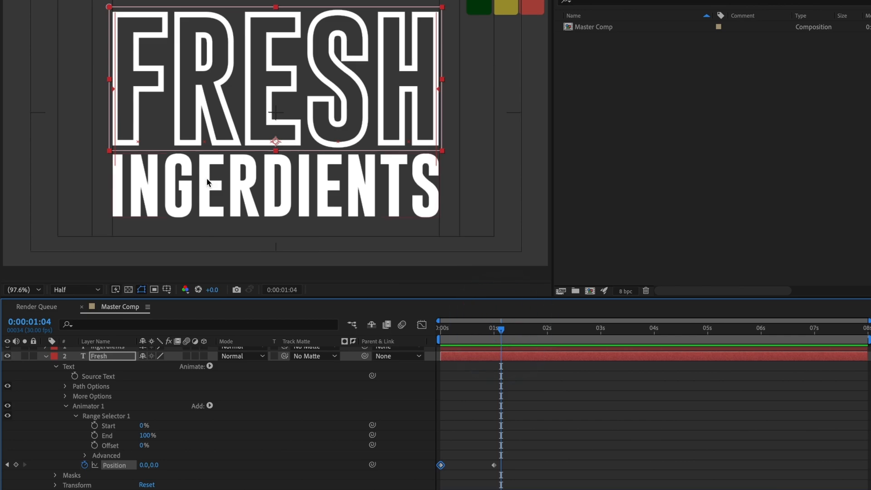
Collapse the "Fresh" layer's properties and add a Position text animator to the "Ingerdients" layer
left_click(186, 182)
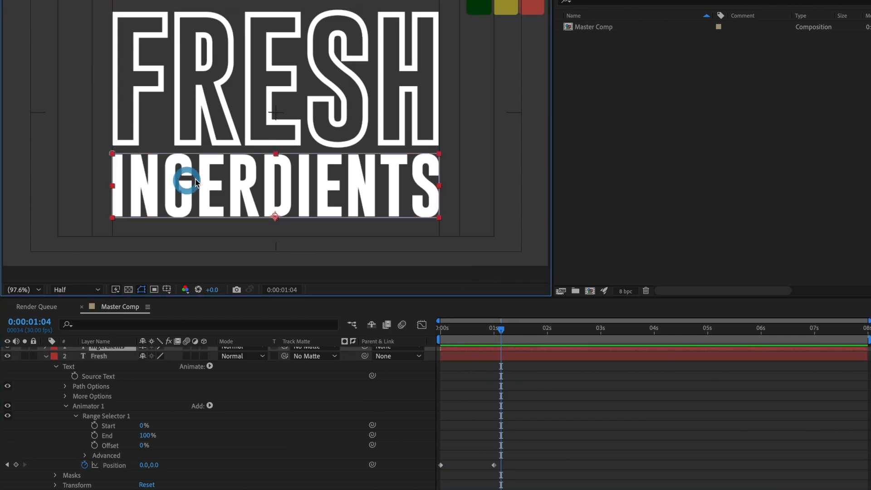
left_click(49, 357)
left_click(45, 352)
left_click(55, 362)
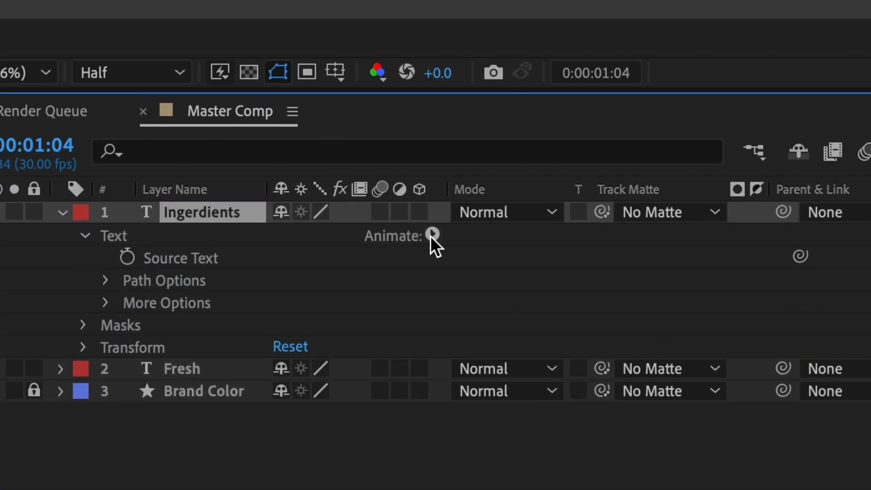
left_click(431, 235)
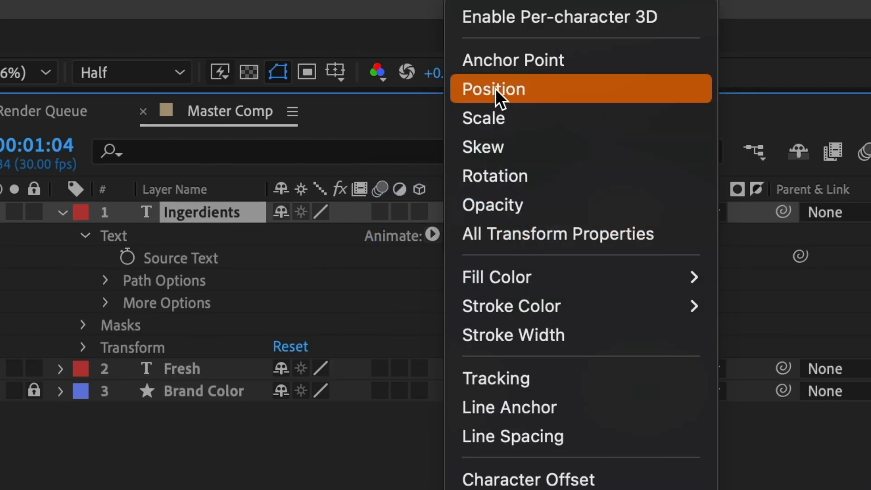
left_click(525, 91)
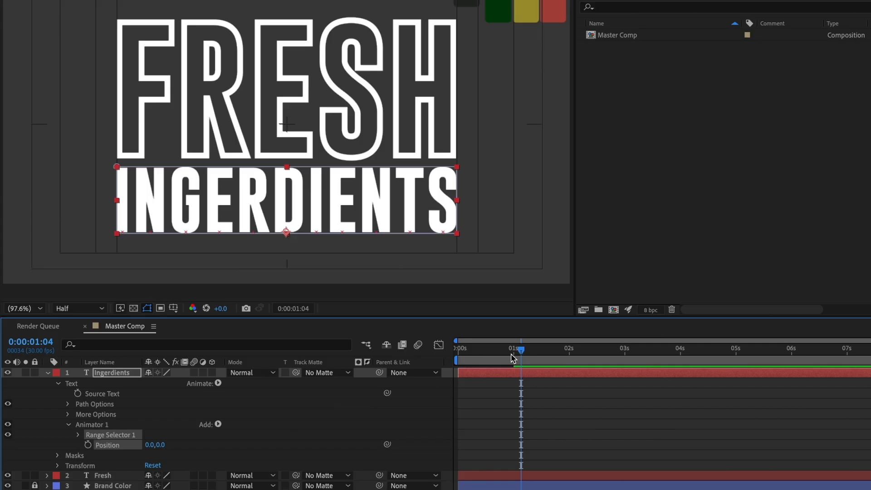
Keyframe the "Ingerdients" animator's Position at 0.0,0.0 at one second and 0.0,-247.0 at the start of the composition
left_click_drag(521, 356, 514, 355)
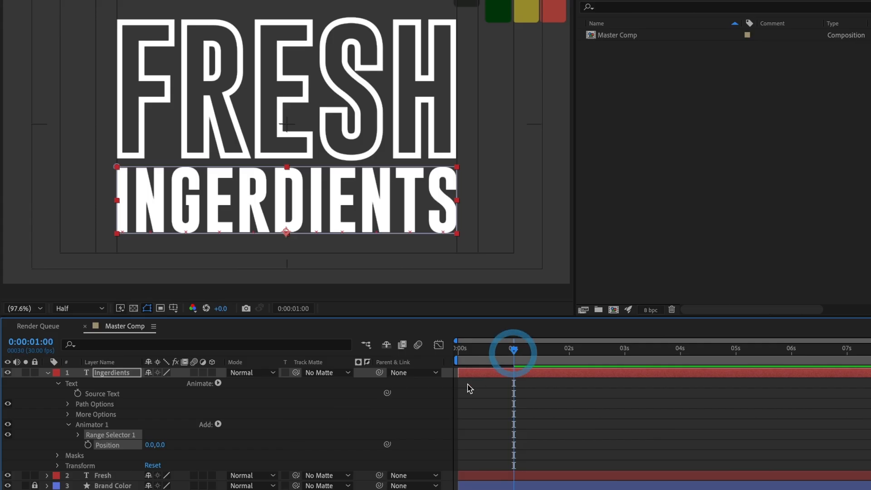
left_click(88, 445)
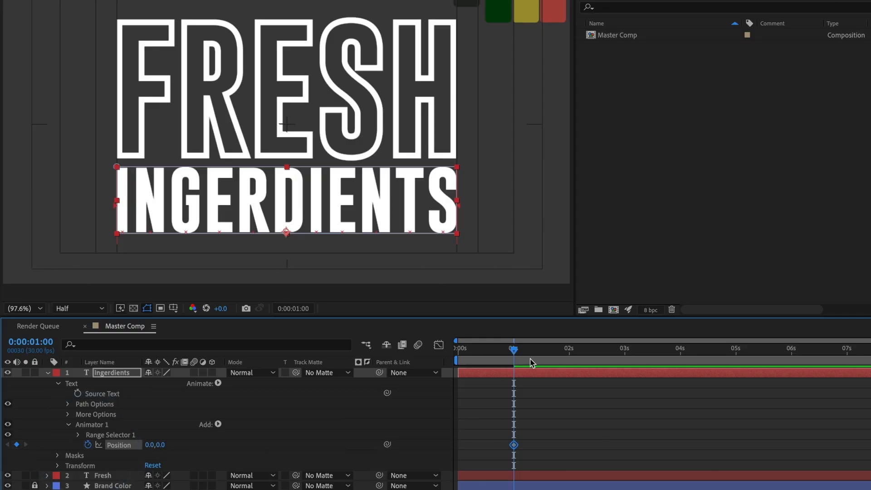
left_click_drag(514, 352, 456, 356)
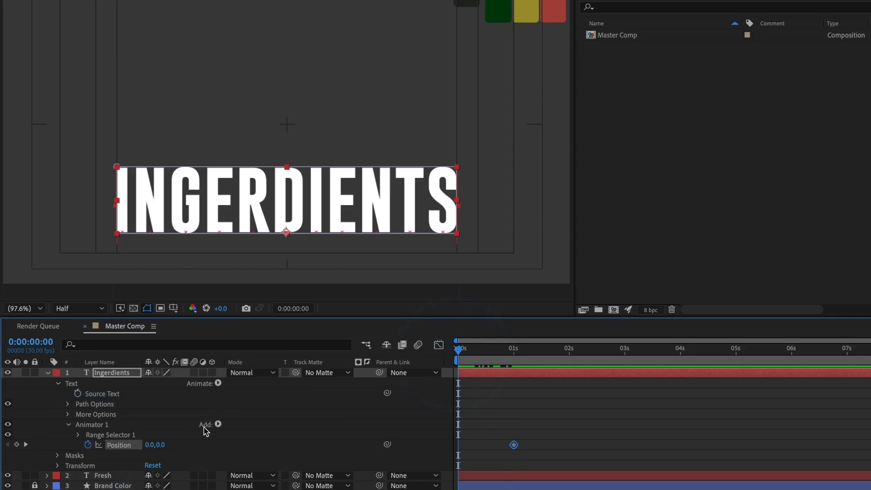
left_click_drag(162, 445, 16, 448)
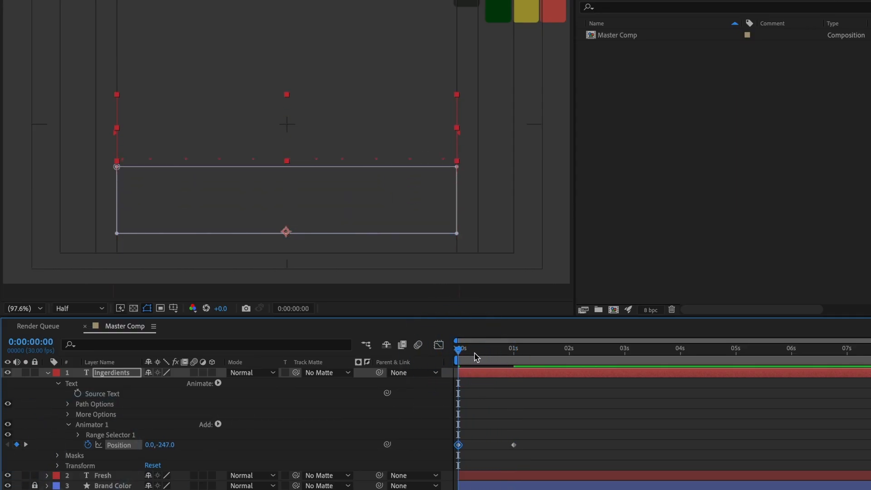
left_click_drag(477, 355, 514, 350)
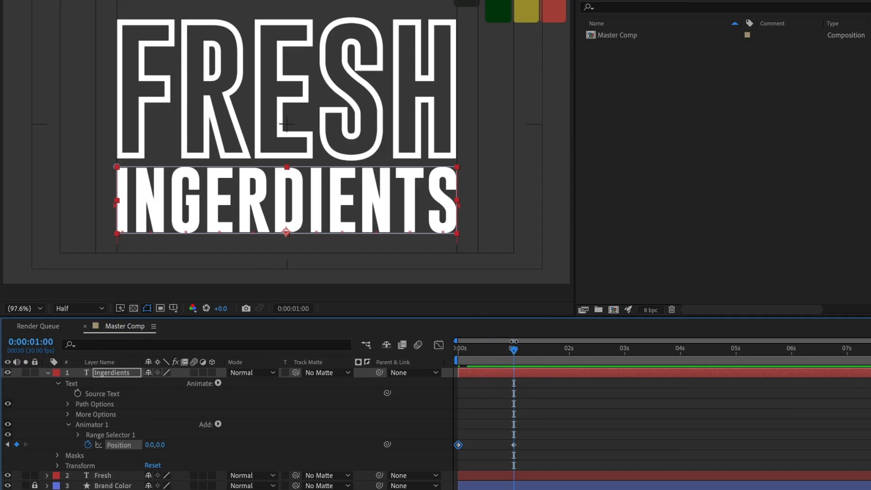
Set the shape of the "Ingerdients" animator's range selector to Round
left_click(77, 434)
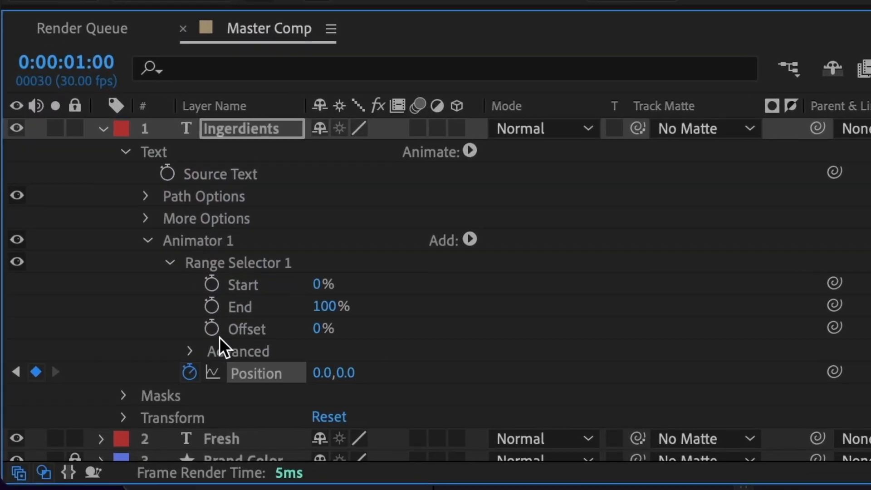
left_click(189, 346)
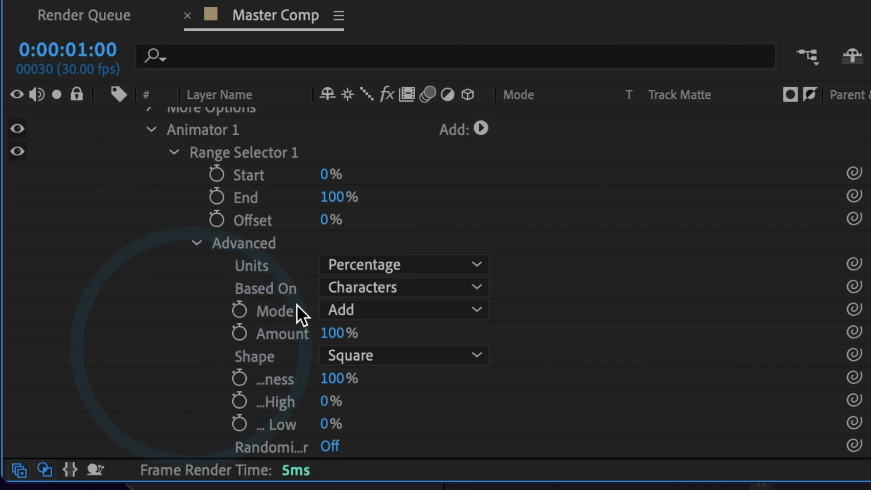
scroll(379, 306, "down", 1)
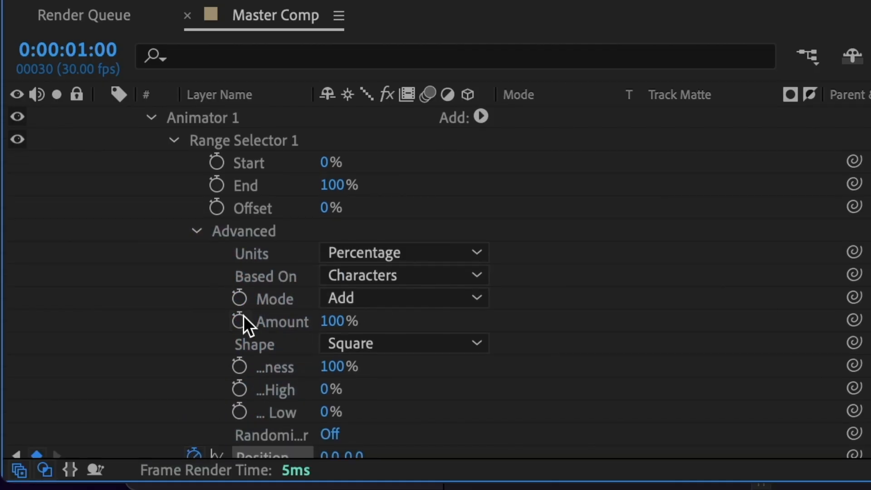
left_click(352, 349)
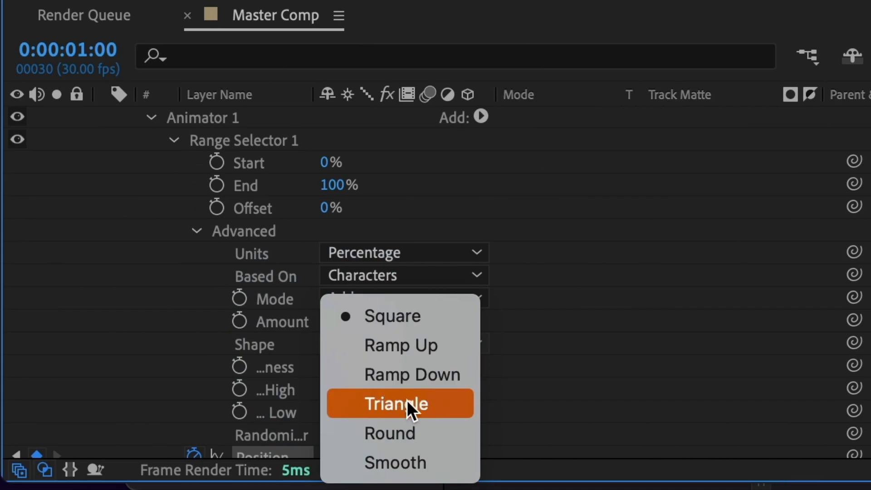
left_click(396, 432)
Change the "Ingerdients" animator's Position keyframe at the start of the composition to 0.0,-722.0 and check the reveal
left_click_drag(513, 317, 442, 320)
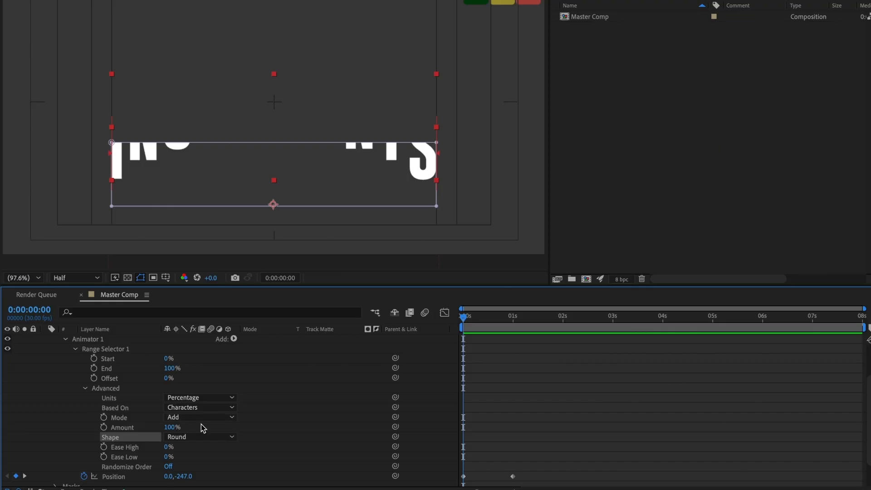
scroll(202, 426, "down", 3)
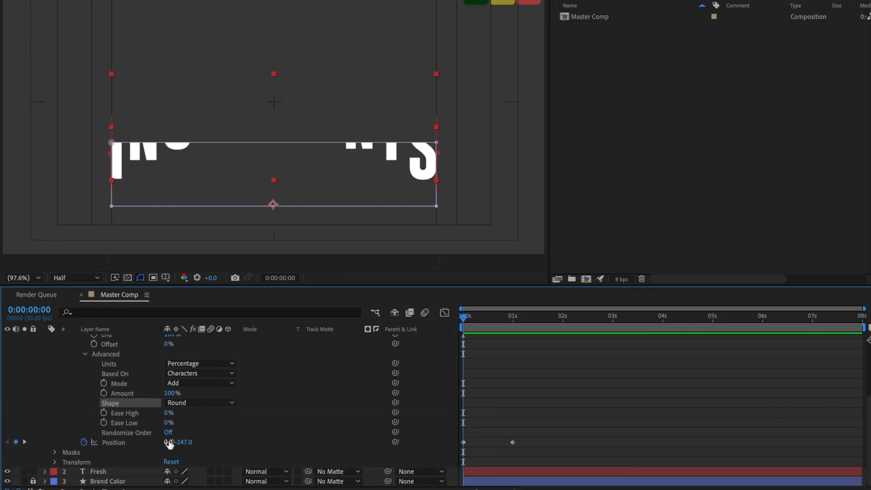
left_click_drag(185, 441, 107, 441)
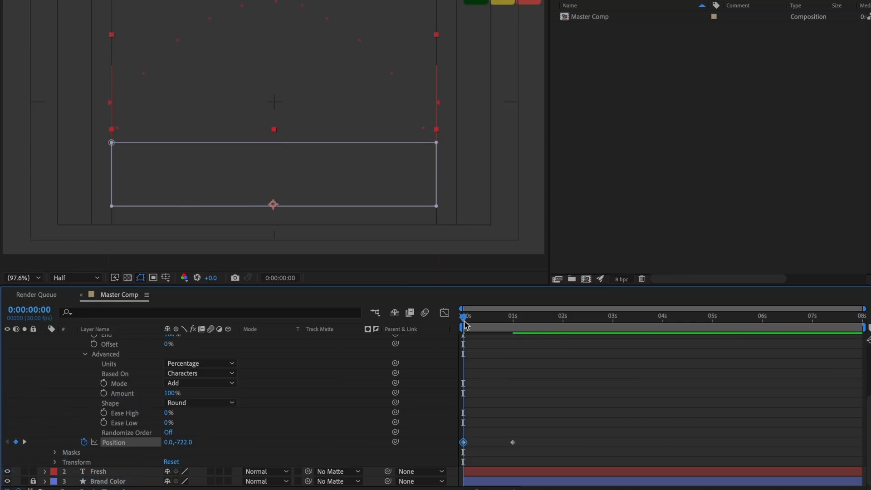
left_click_drag(464, 318, 504, 326)
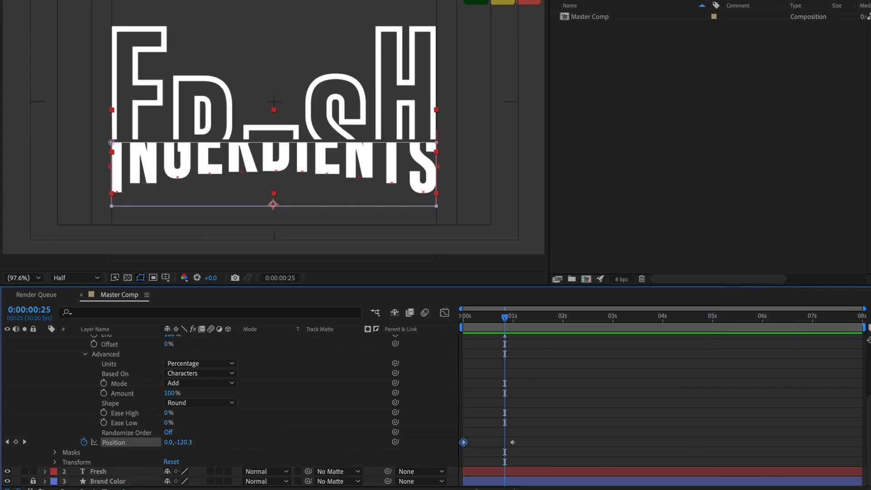
Shorten the work area to end at two seconds and preview the title animation from the start
left_click_drag(864, 327, 565, 327)
key("Home")
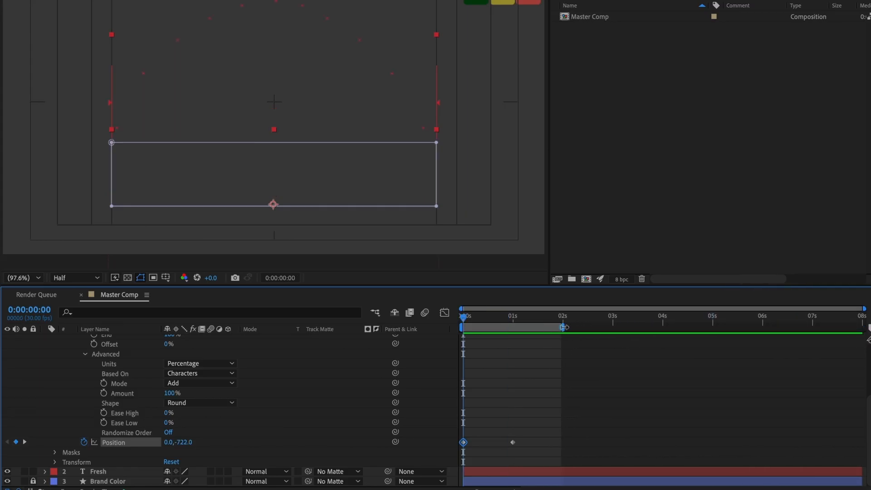
left_click_drag(497, 322, 409, 318)
key("space")
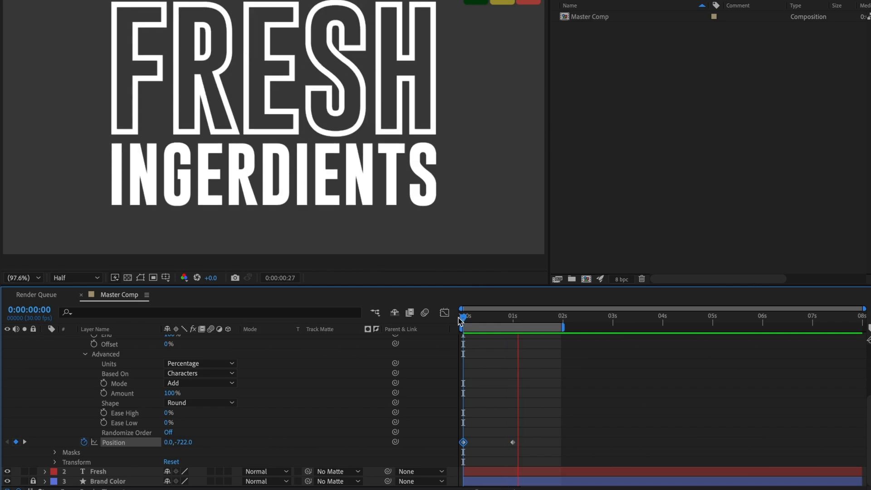
key("space")
left_click(480, 319)
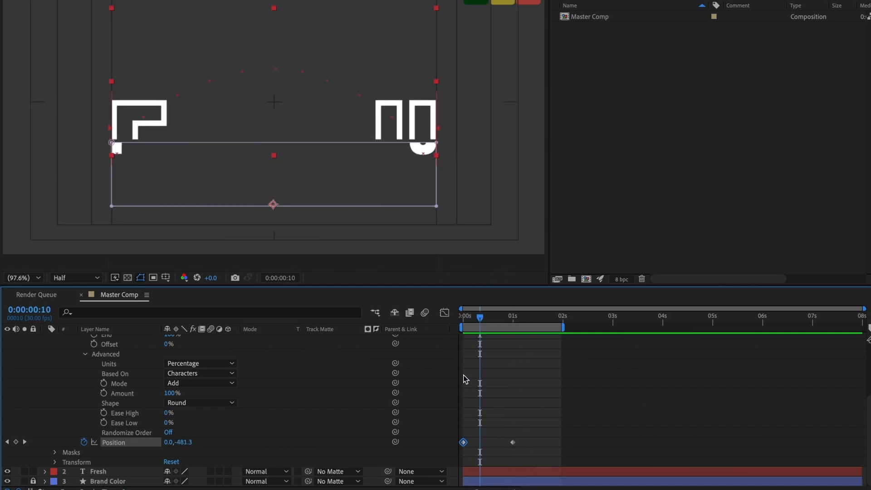
Show only the keyframed Position properties of the "Ingerdients" and "Fresh" layers
key("u")
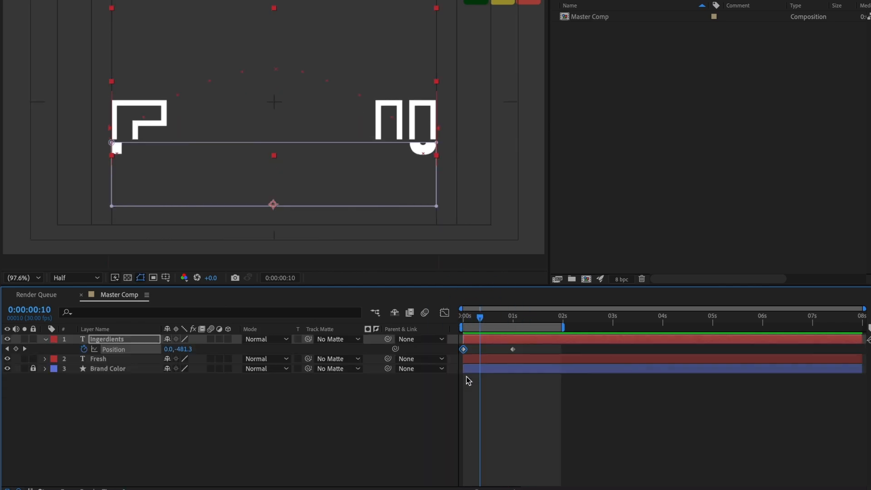
left_click(481, 358)
key("u")
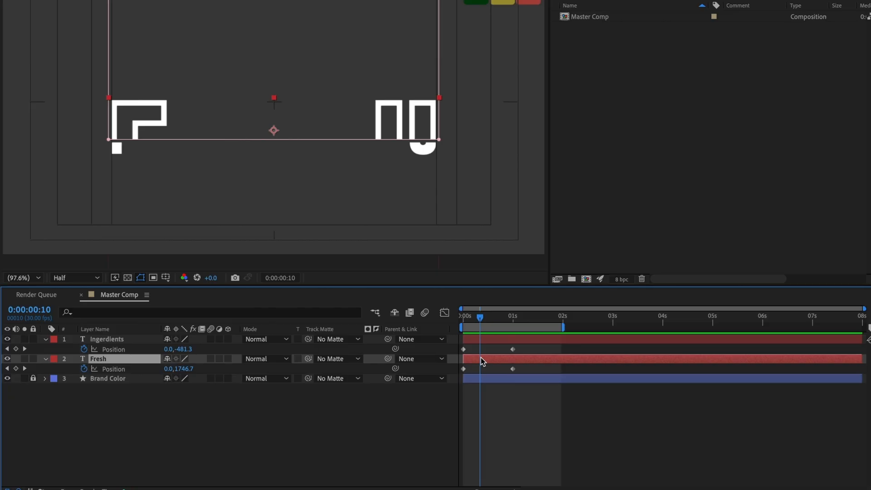
left_click(496, 314)
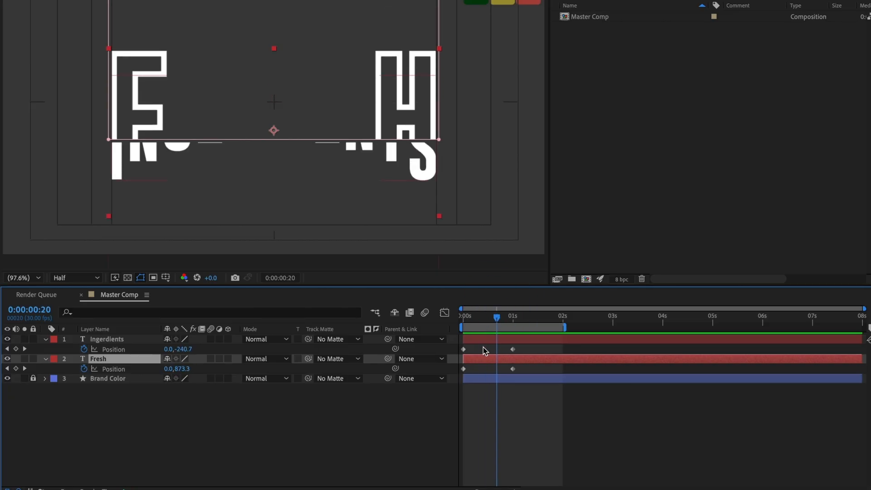
Apply Easy Ease to all the Position keyframes of both text layers and preview the animation from the start
left_click(513, 349)
key("F9")
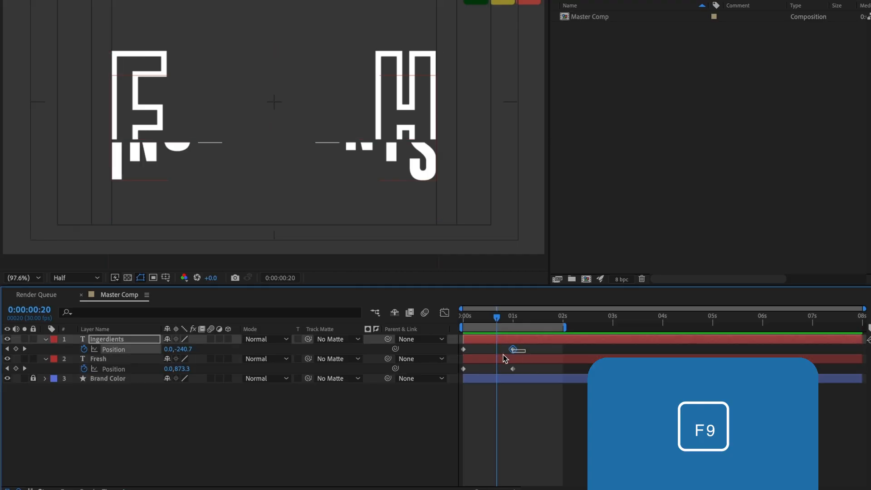
left_click_drag(503, 355, 456, 372)
right_click(512, 349)
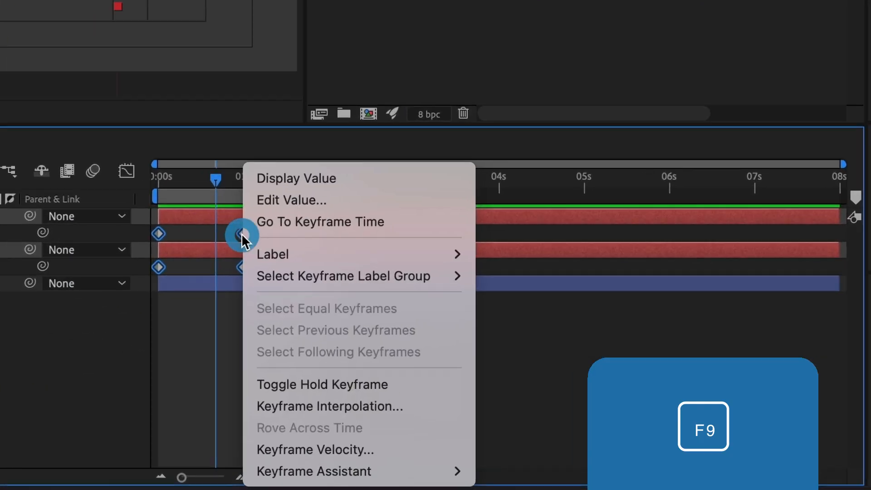
mouse_move(326, 471)
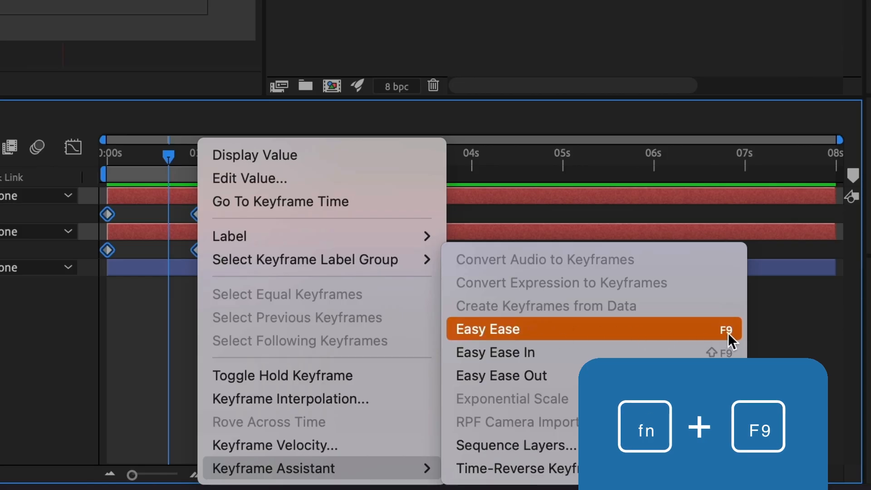
left_click(573, 331)
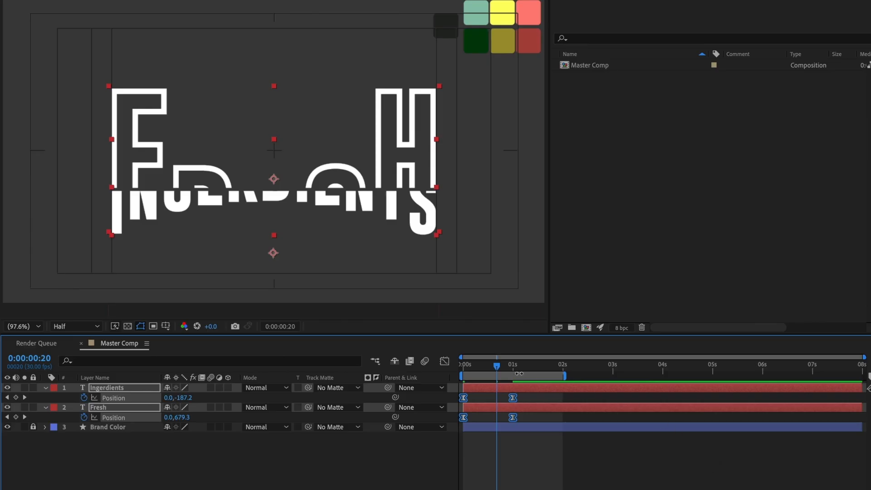
left_click(463, 365)
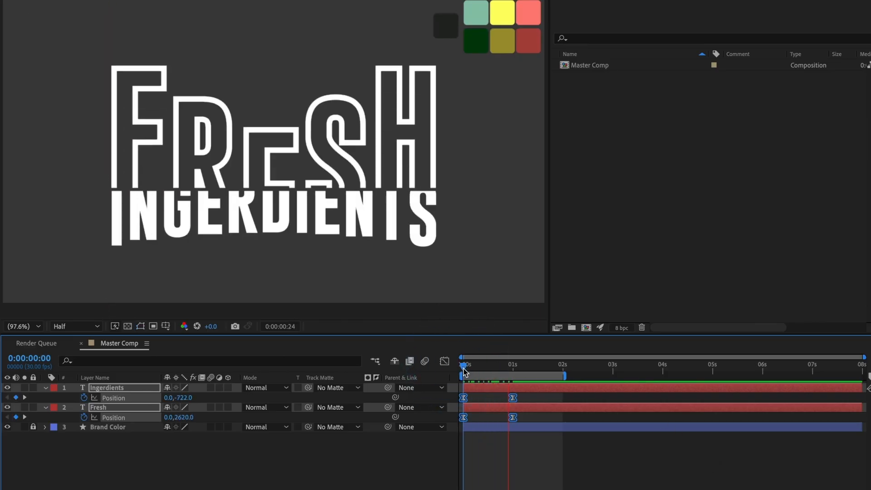
Change the preview's Skip frames setting and play the title animation from the start
key("space")
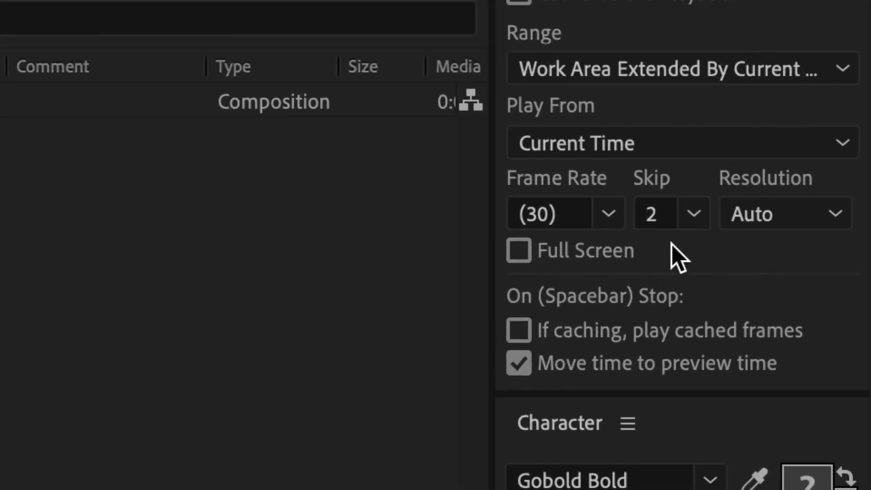
left_click(688, 212)
left_click(692, 254)
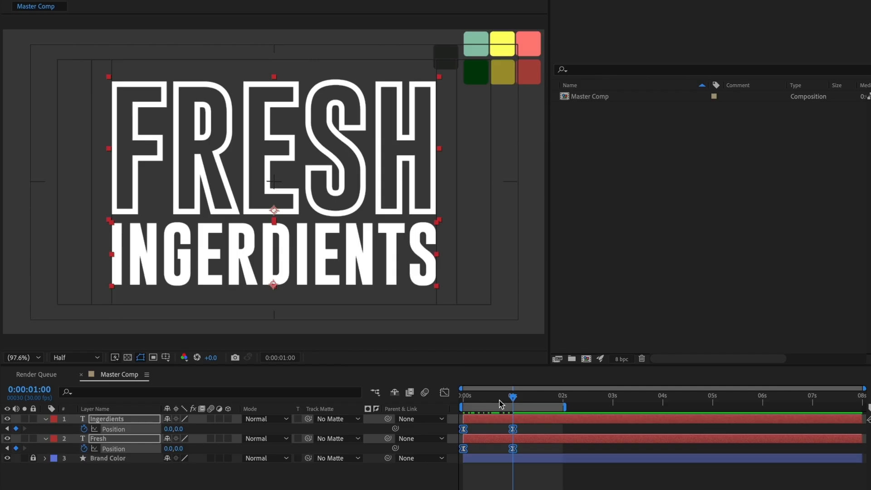
left_click_drag(499, 400, 443, 404)
key("space")
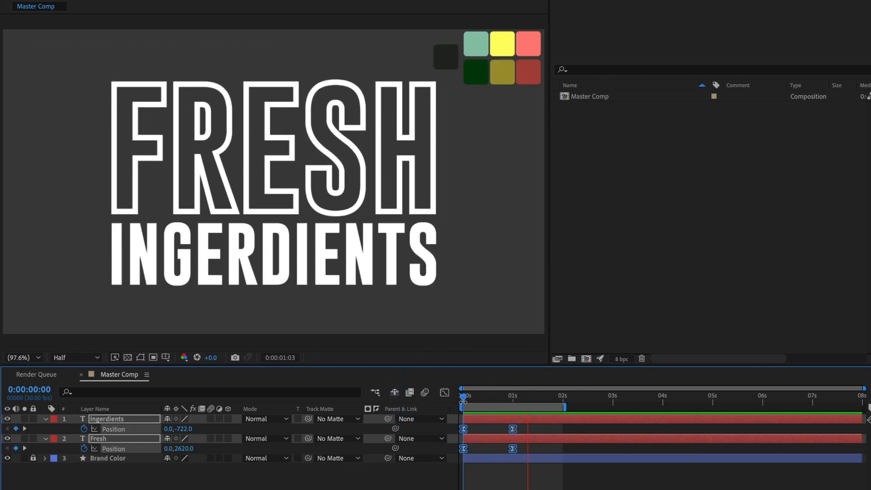
key("space")
Extend the incoming speed handle of both text layers' one-second Position keyframes back to about frame 15, and preview the eased reveal
left_click_drag(496, 424, 529, 447)
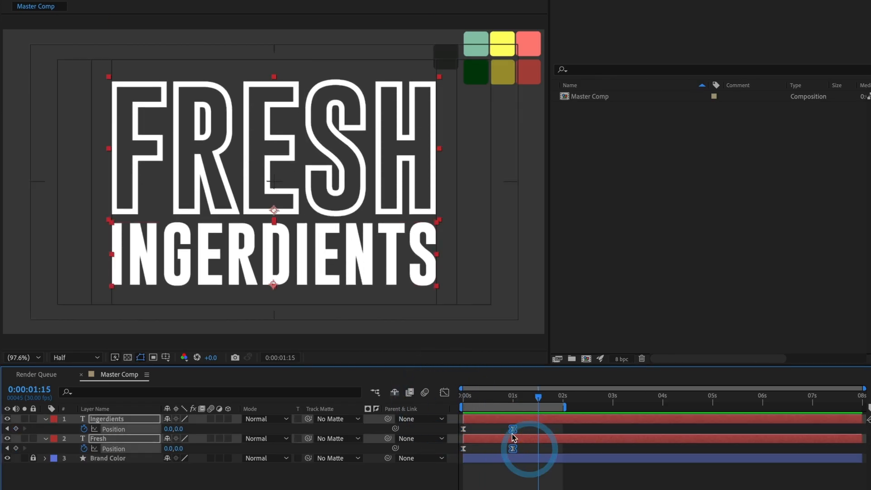
left_click(448, 395)
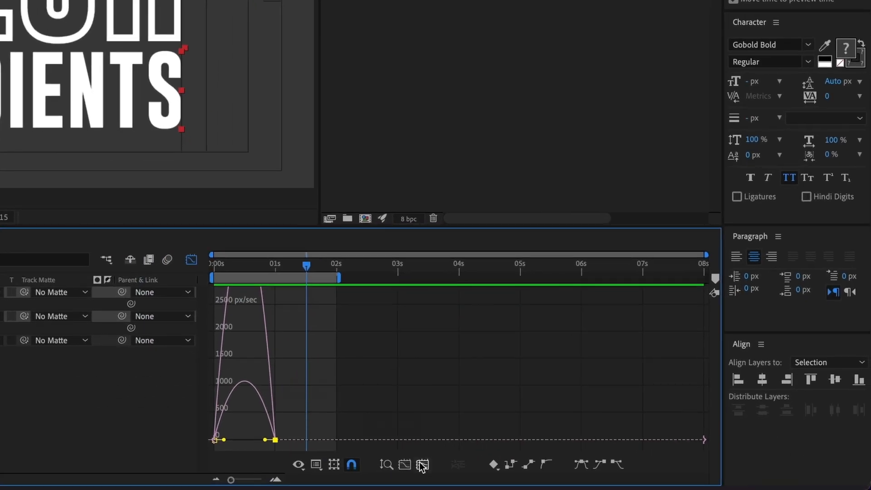
left_click(421, 465)
scroll(686, 447, "right", 4)
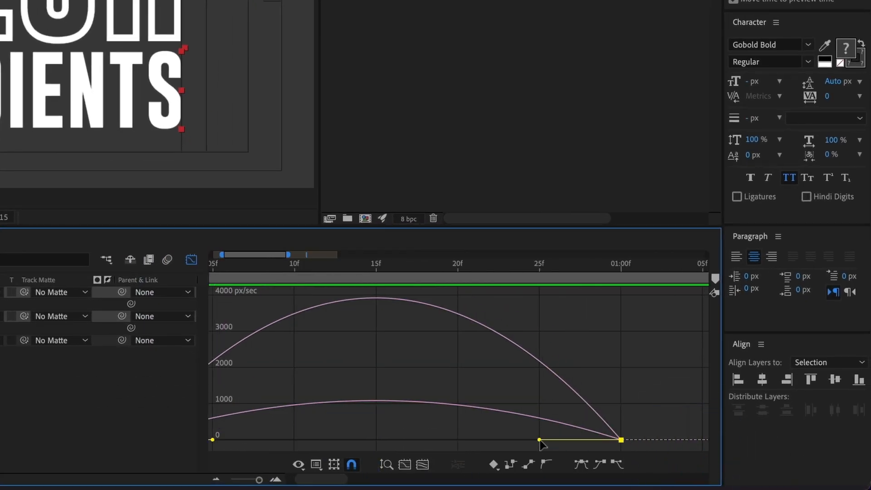
left_click_drag(540, 441, 363, 447)
left_click(421, 464)
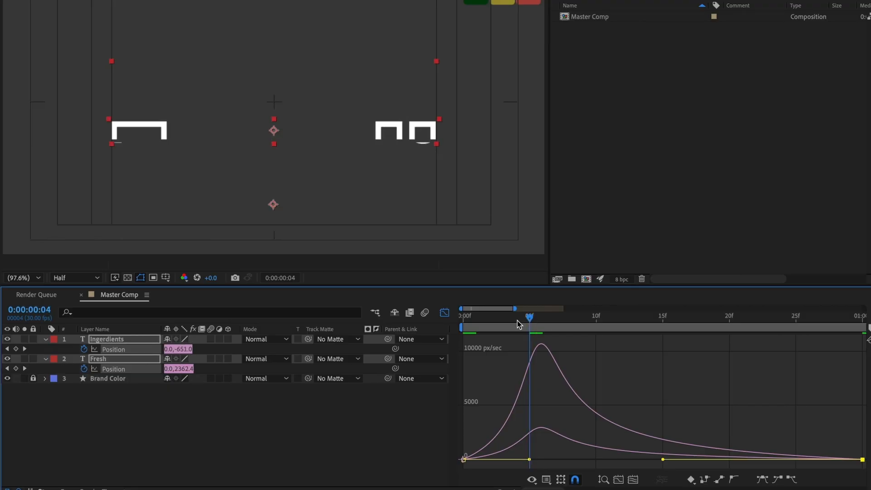
key("space")
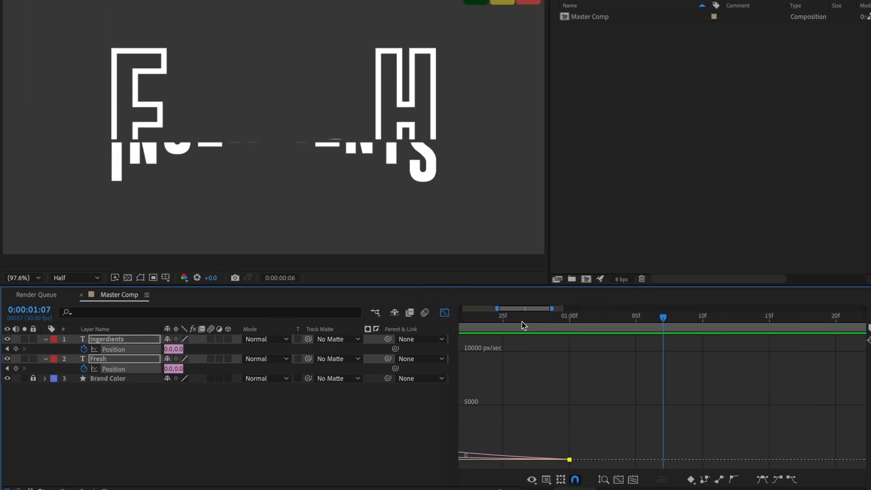
key("space")
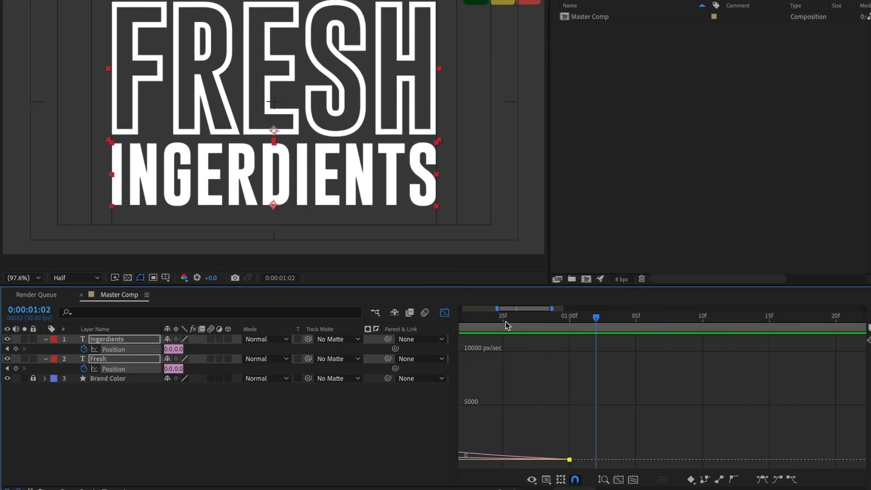
Return from the speed graph to the layer bars at 0:00:01:15 and collapse both text layers' properties
left_click(445, 313)
left_click_drag(498, 489, 488, 489)
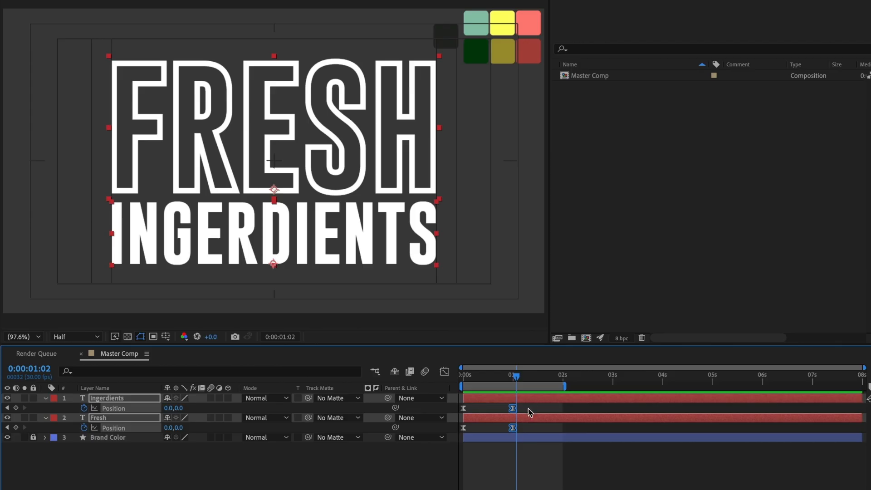
left_click_drag(519, 379, 539, 379)
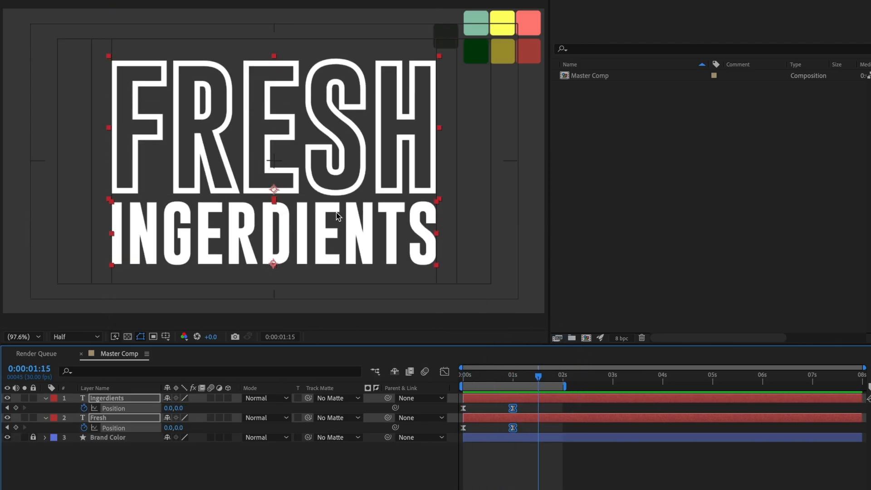
left_click(46, 398)
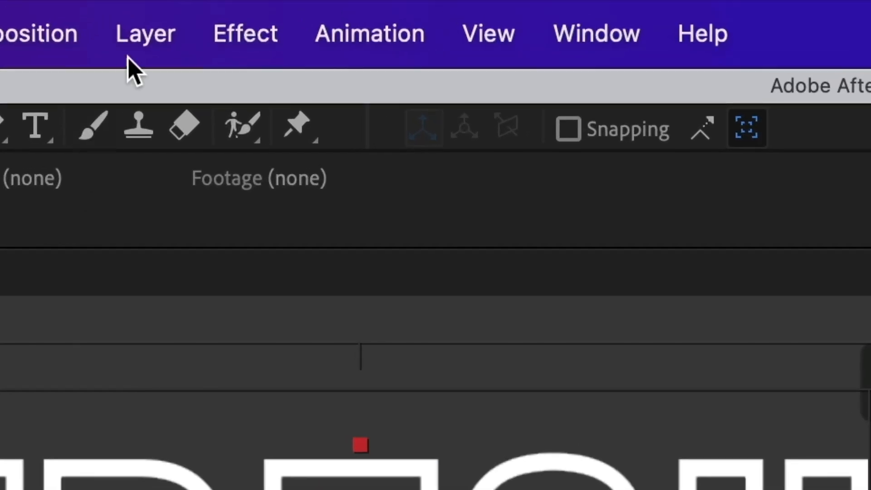
Create a 1920 x 1080 px solid named Green BG and place it beneath the two text layers
left_click(138, 45)
mouse_move(155, 97)
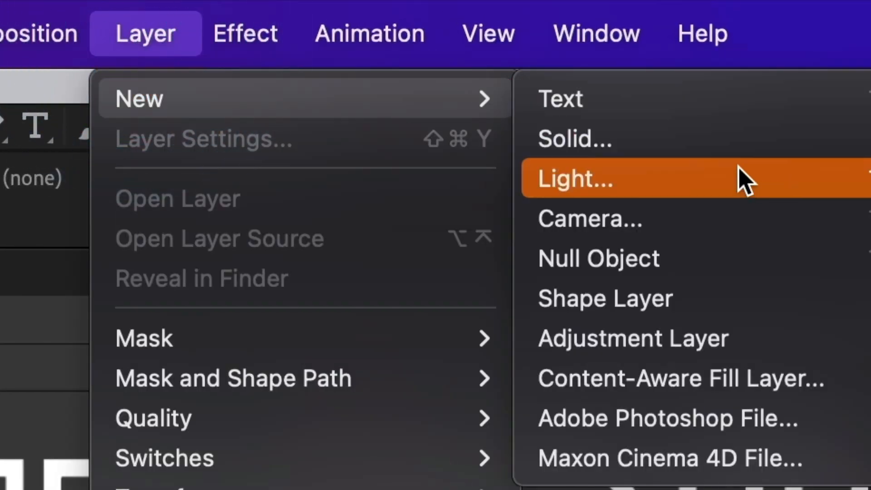
left_click(704, 142)
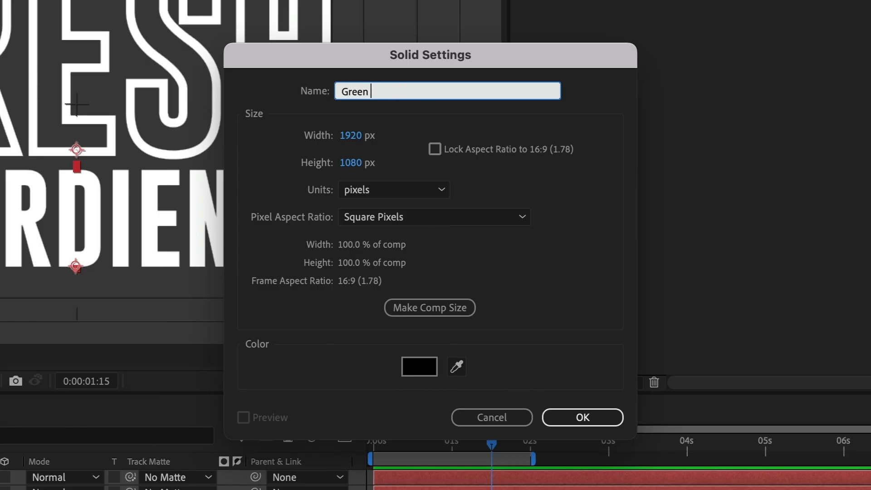
left_click(594, 415)
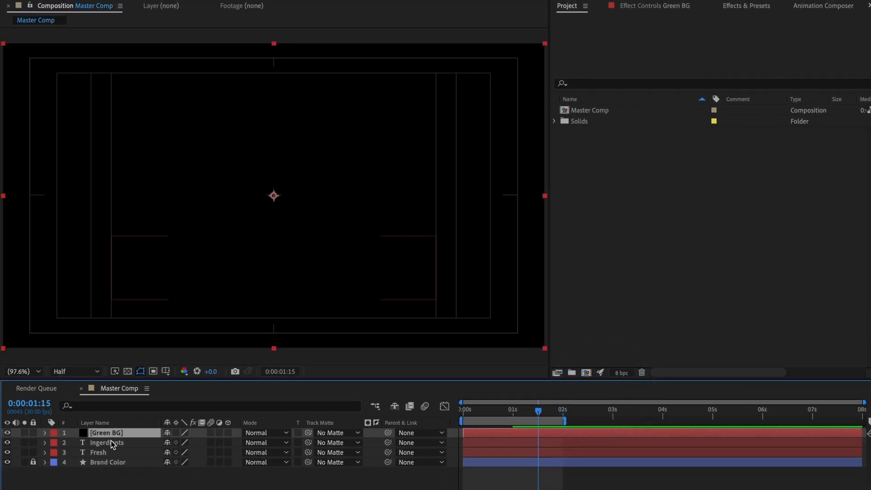
left_click_drag(107, 433, 111, 456)
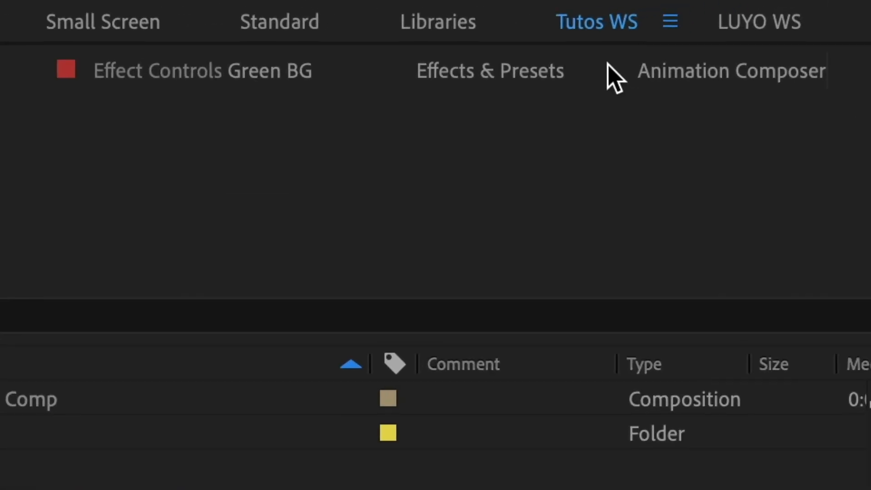
Find the Gradient Ramp effect and apply it to the Green BG layer
left_click(713, 16)
left_click(580, 39)
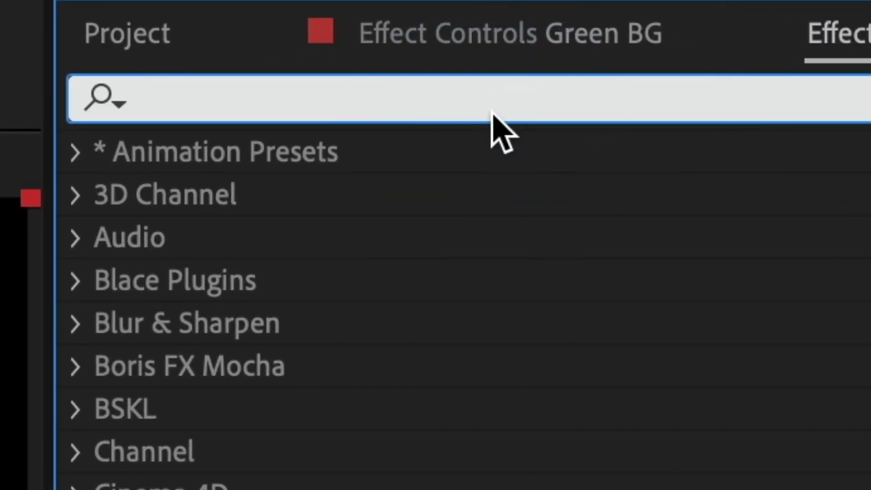
type("gradie")
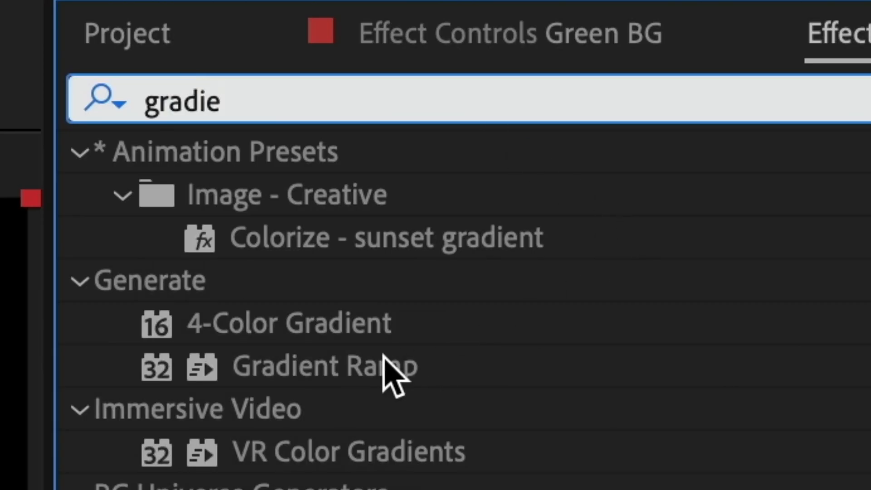
left_click(379, 361)
left_click_drag(410, 369, 100, 458)
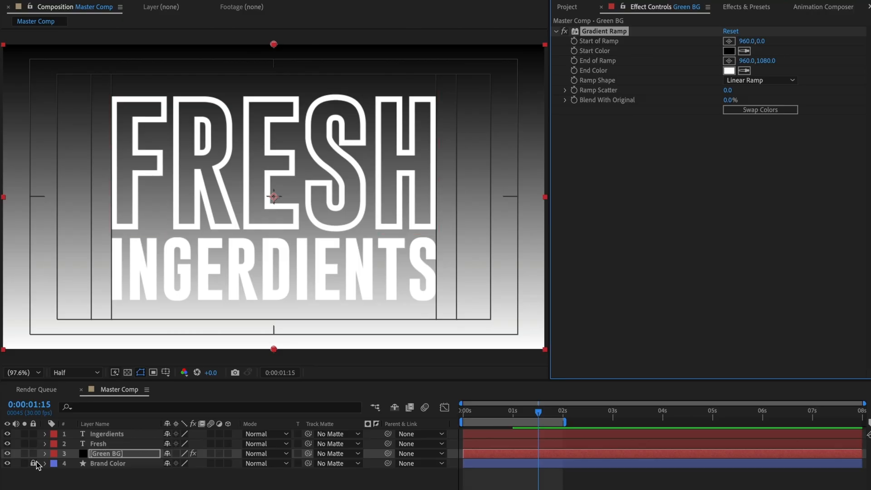
Move the Brand Color layer to the top of the layer stack and lock it again
left_click_drag(85, 462, 94, 435)
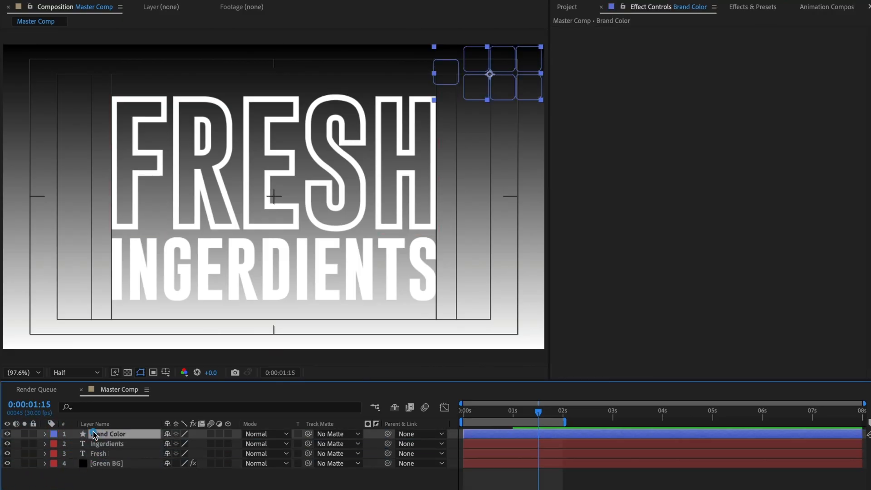
left_click(33, 434)
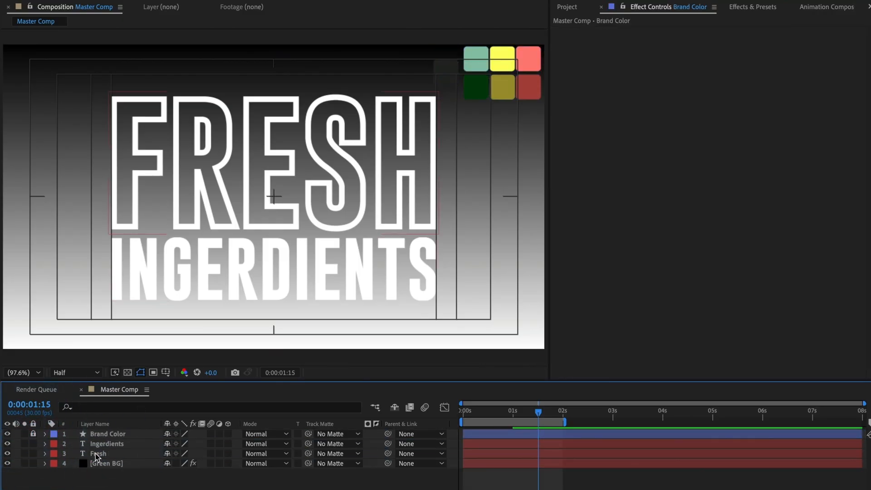
Set Green BG's gradient to Radial Ramp and place its start point near the composition centre at 956.9,543.0
left_click(99, 462)
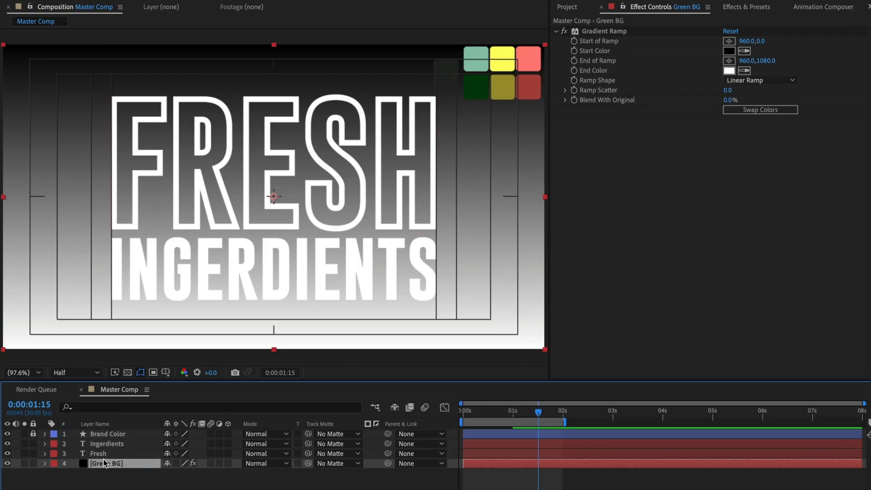
left_click(756, 81)
left_click(754, 104)
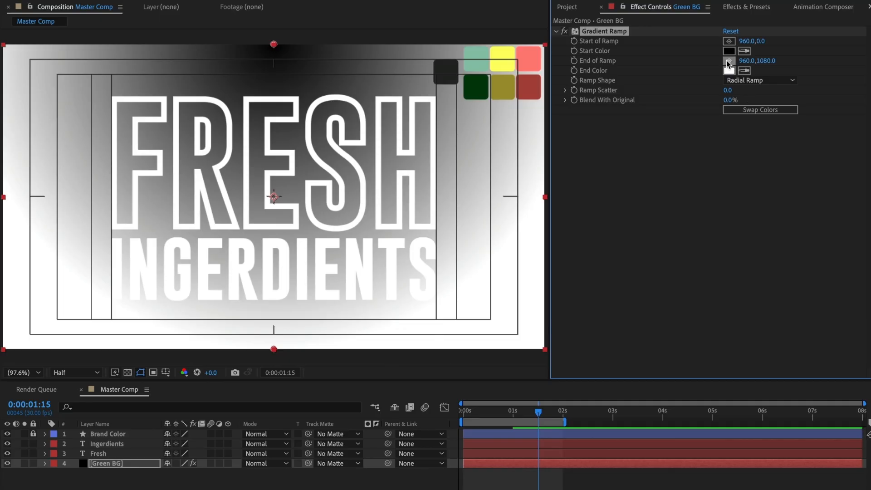
left_click(729, 42)
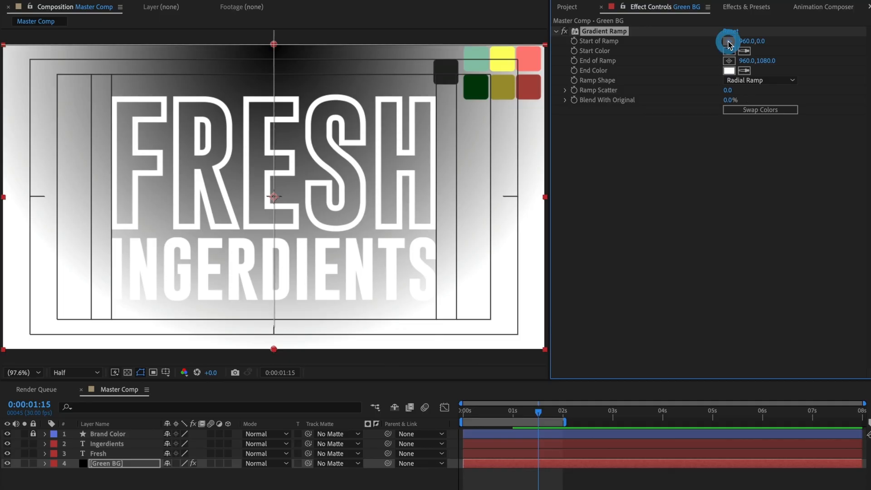
left_click(273, 198)
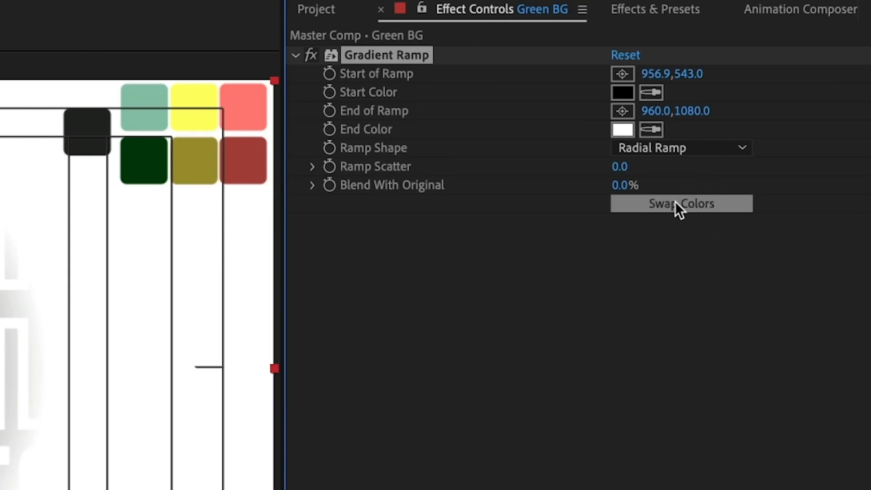
Swap the ramp colors, then sample the dark green swatch as End Color and the light green swatch as Start Color
left_click(757, 110)
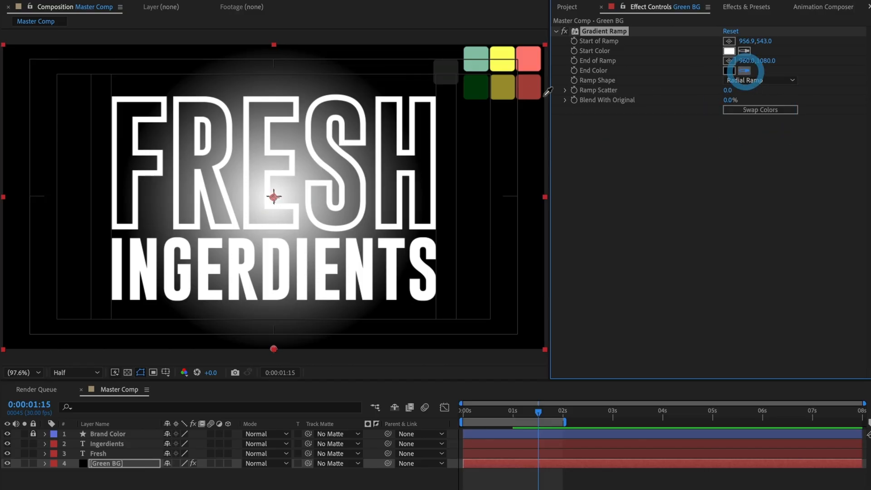
left_click(475, 87)
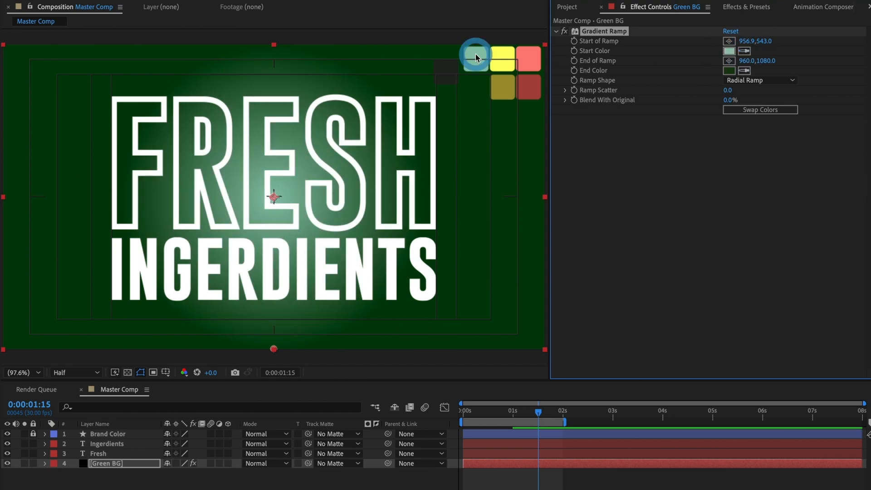
left_click(476, 57)
Move the ramp's end point below the composition to 1004.0,1684.0 and check the title at 0:00:00:28
scroll(256, 238, "down", 1)
left_click(725, 63)
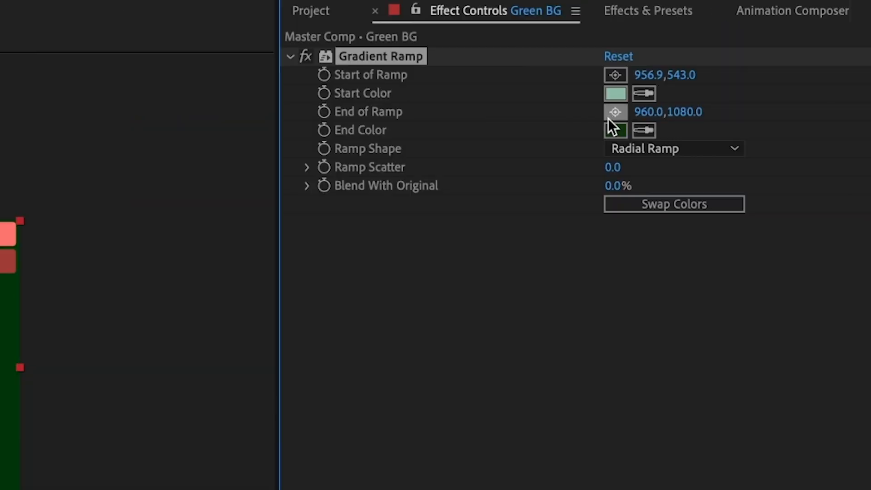
left_click_drag(282, 311, 281, 361)
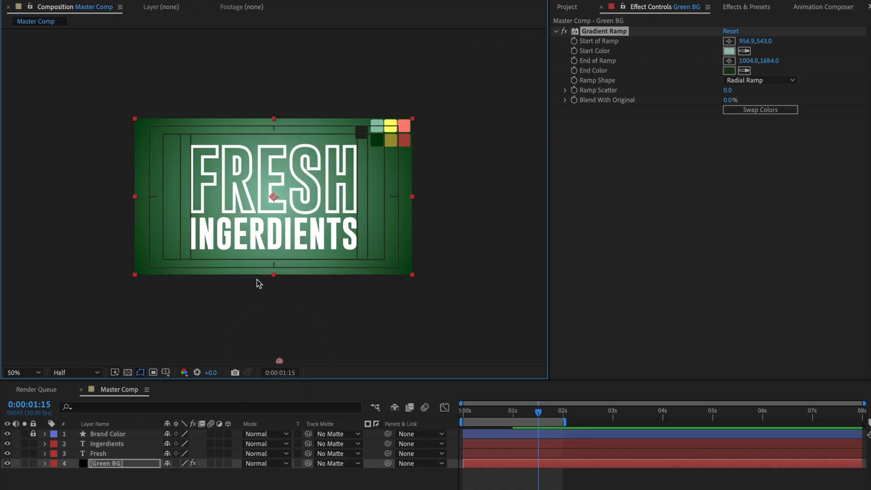
key("slash")
mouse_move(515, 411)
left_mouse_down()
mouse_move(466, 413)
mouse_move(509, 413)
left_mouse_up()
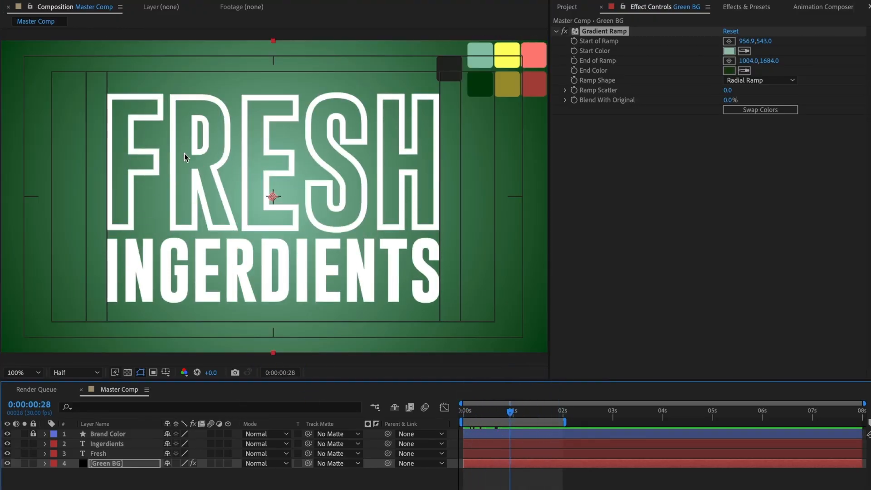
Search the effects for "Drop S" and apply Drop Shadow to the "Ingerdients" text layer
left_click(105, 443)
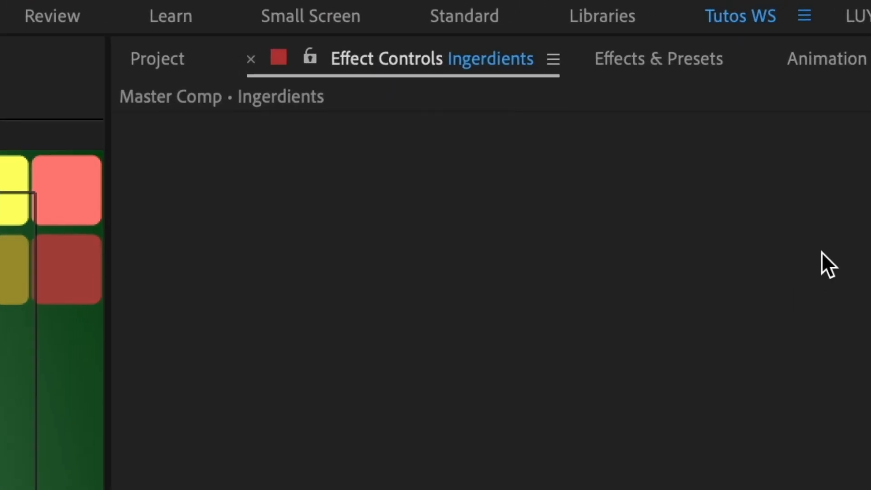
left_click(660, 61)
left_click(244, 103)
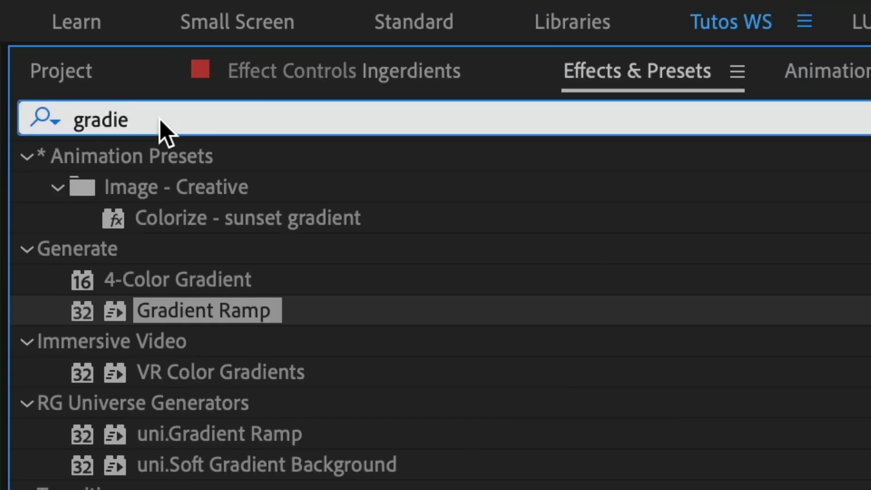
key("super+a")
type("Drop S")
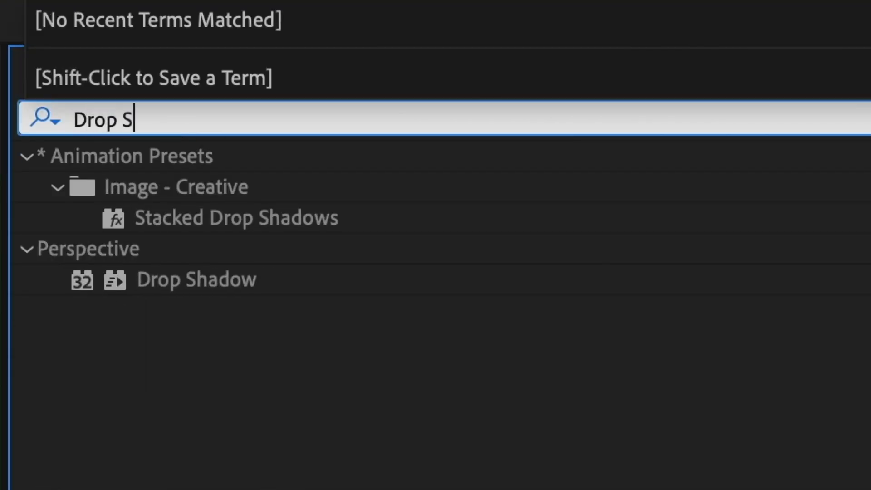
left_click(193, 284)
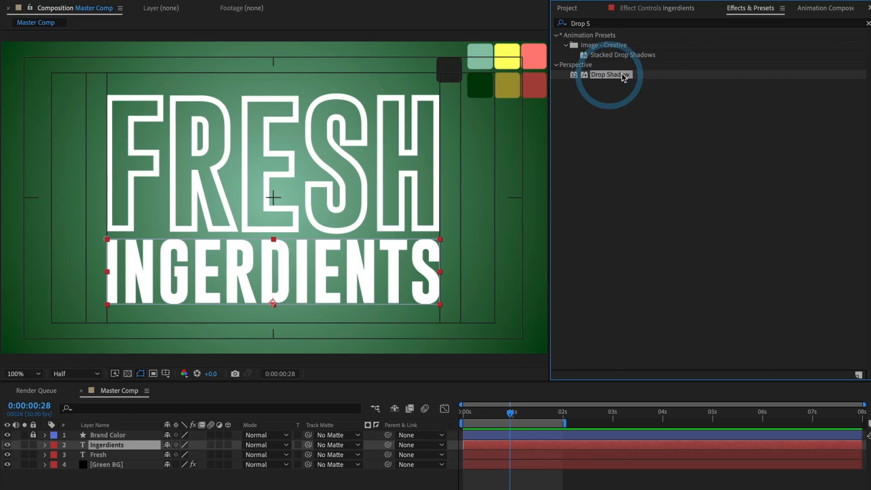
left_click_drag(246, 289, 0, 489)
left_click_drag(398, 437, 113, 445)
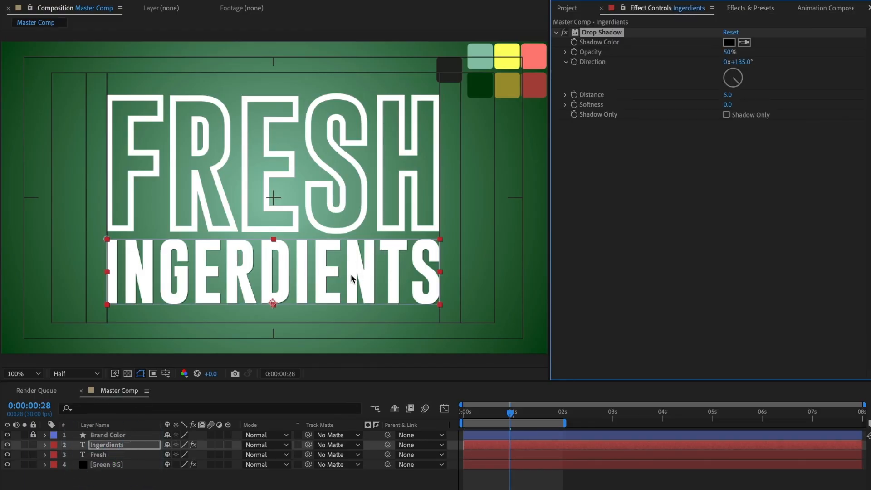
Set the Ingerdients layer's Drop Shadow to a direction of 180°, a distance of 10 and a softness of 20
scroll(350, 279, "up", 2)
left_click_drag(342, 284, 306, 148)
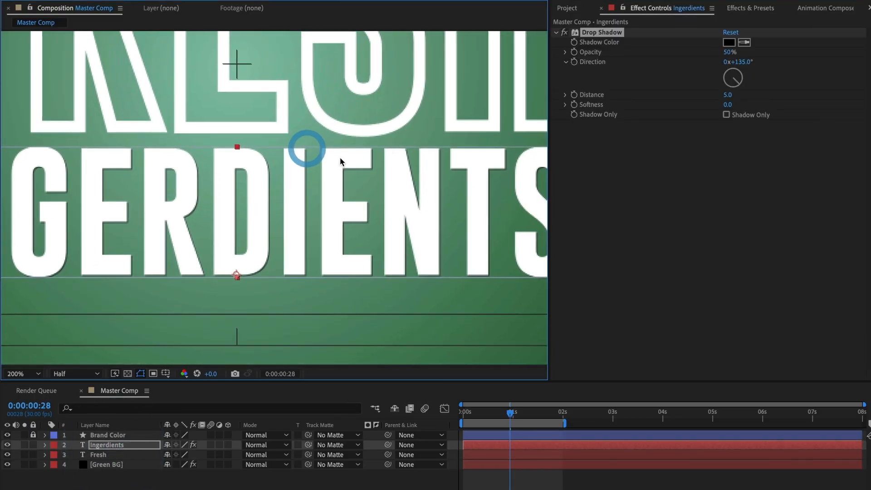
mouse_move(732, 93)
left_mouse_down()
mouse_move(742, 94)
mouse_move(730, 104)
mouse_move(739, 104)
mouse_move(734, 91)
left_mouse_up()
left_click(743, 61)
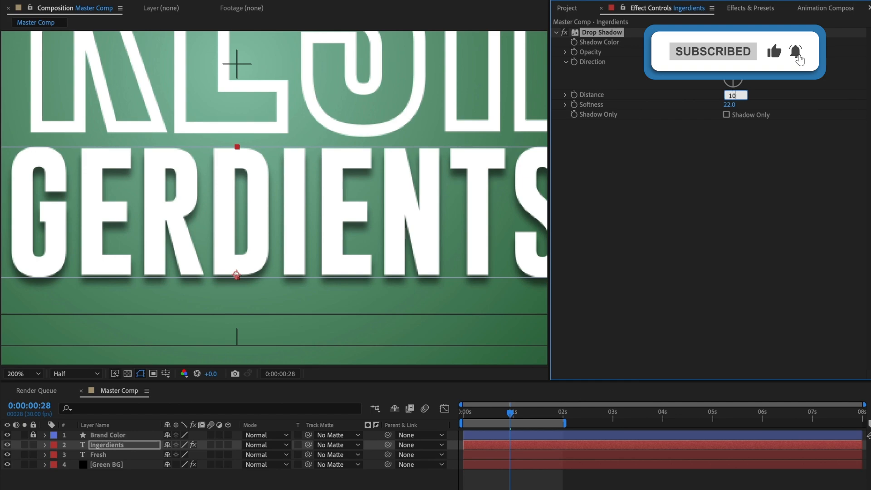
left_click(733, 105)
type("20")
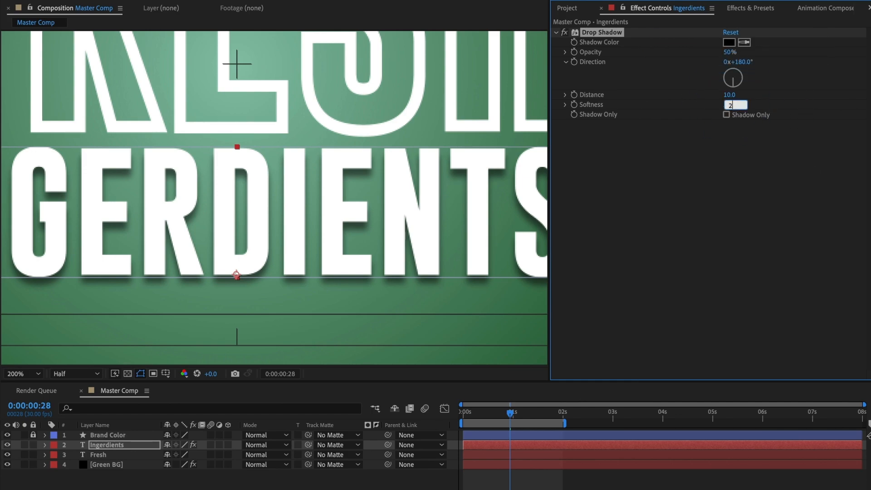
key("Return")
Fit the composition in the viewer and copy the Drop Shadow effect from the Ingerdients layer to the Fresh layer
left_click(23, 374)
left_click(21, 385)
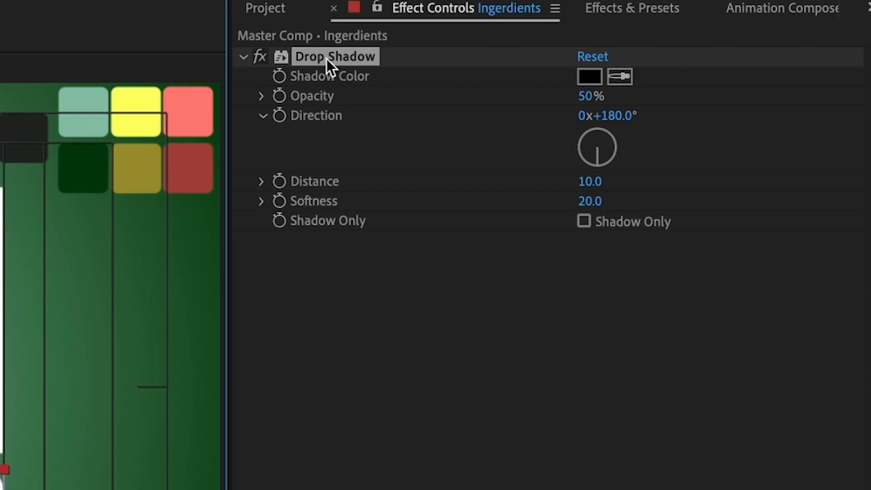
left_click_drag(598, 32, 260, 396)
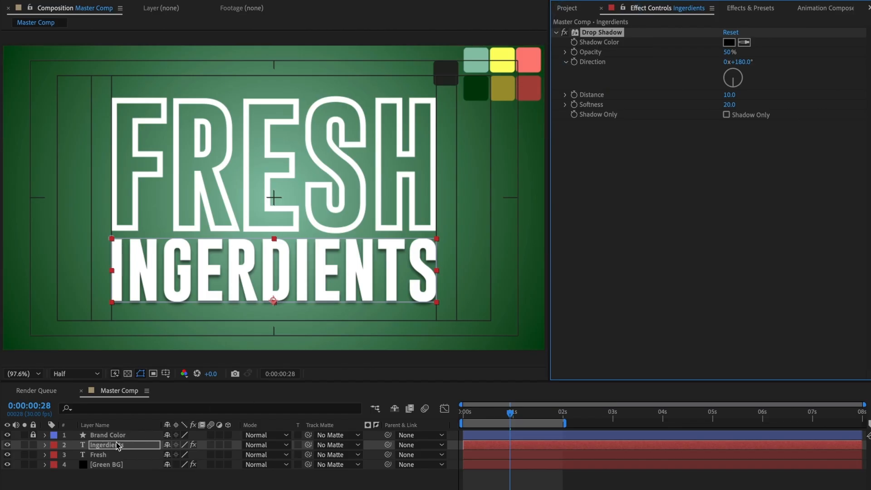
left_click_drag(117, 446, 117, 454)
Preview the title animation from the start with the shadows on both text layers
key("Home")
key("space")
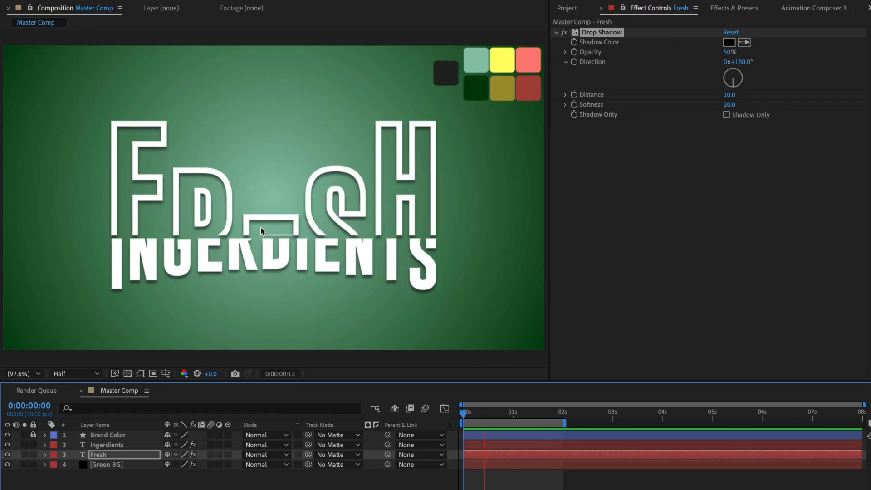
key("space")
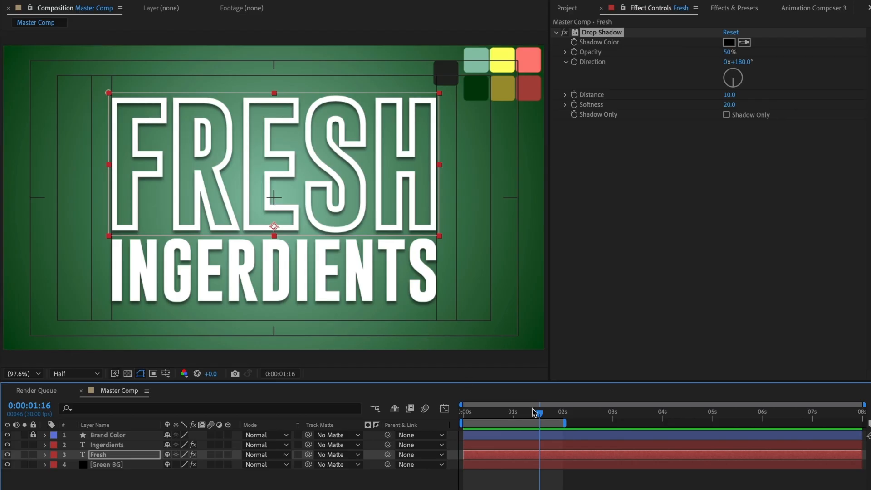
left_click_drag(521, 416, 445, 411)
key("space")
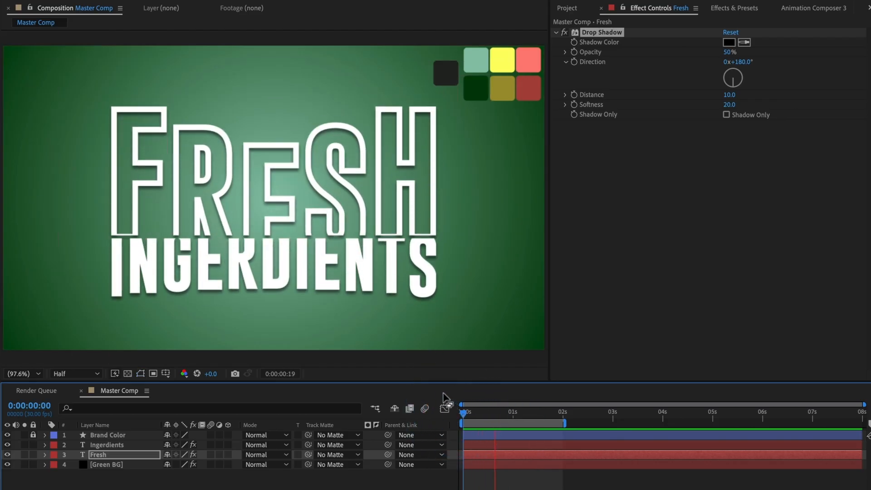
key("space")
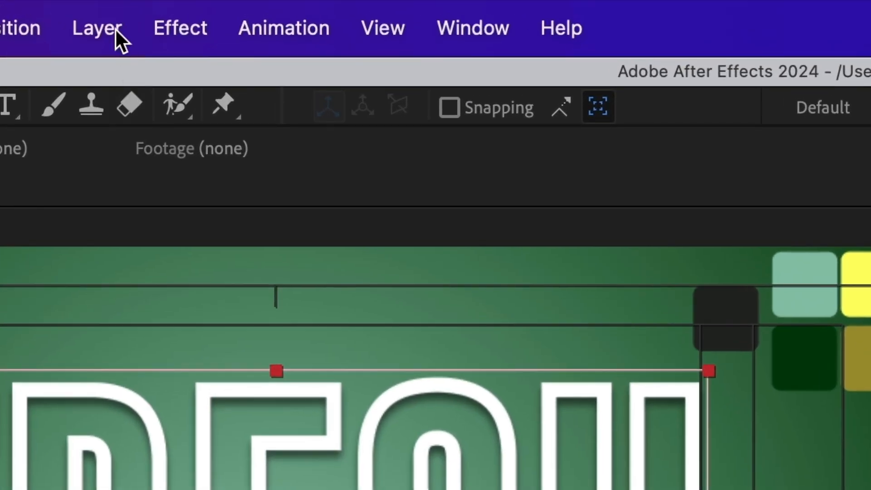
Create a null object, place it above the two text layers and rename it "Null Text 1"
left_click(113, 28)
mouse_move(124, 80)
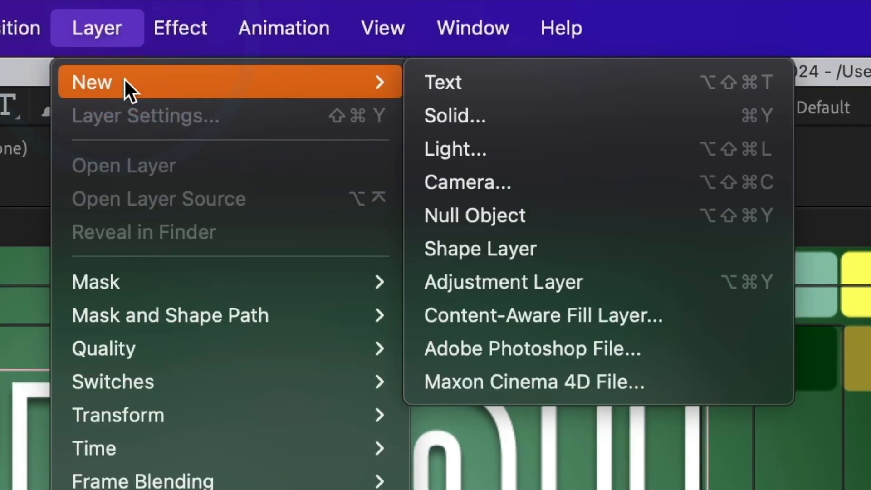
left_click(501, 217)
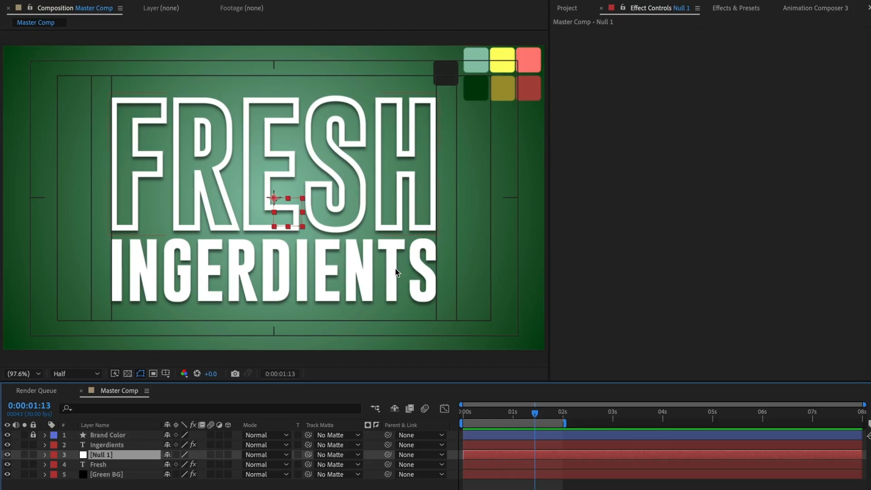
left_click_drag(100, 458, 101, 445)
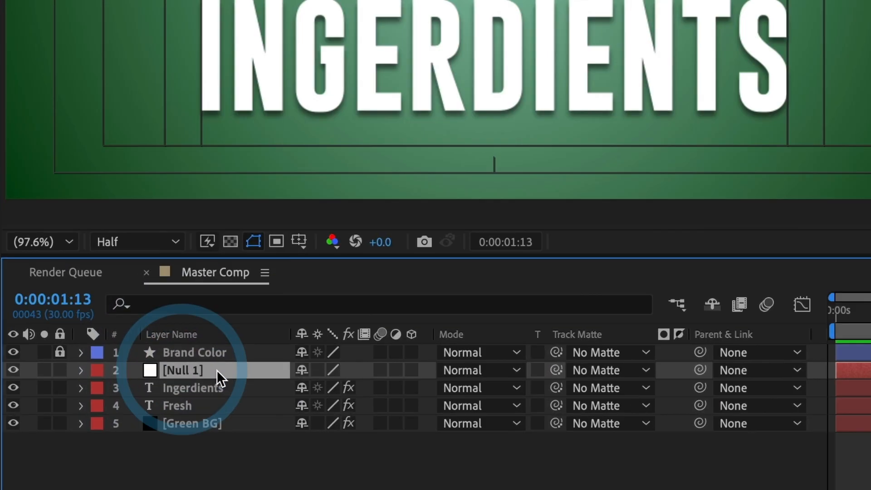
key("Return")
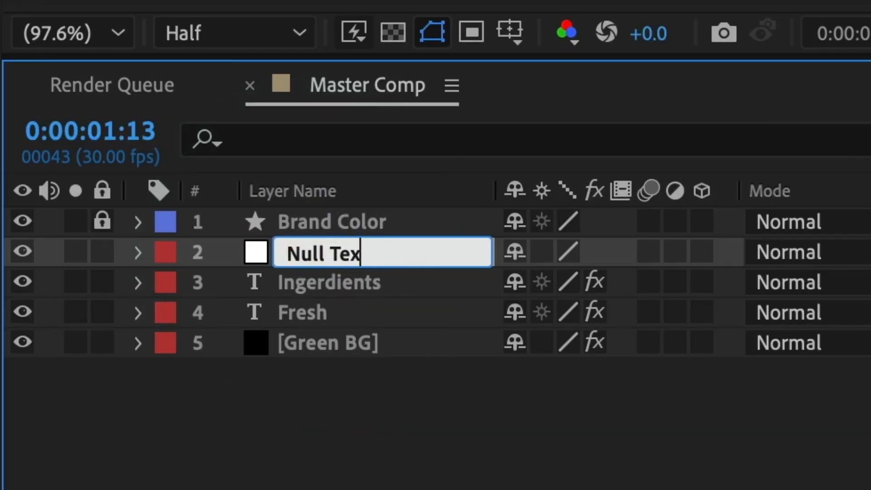
key("Return")
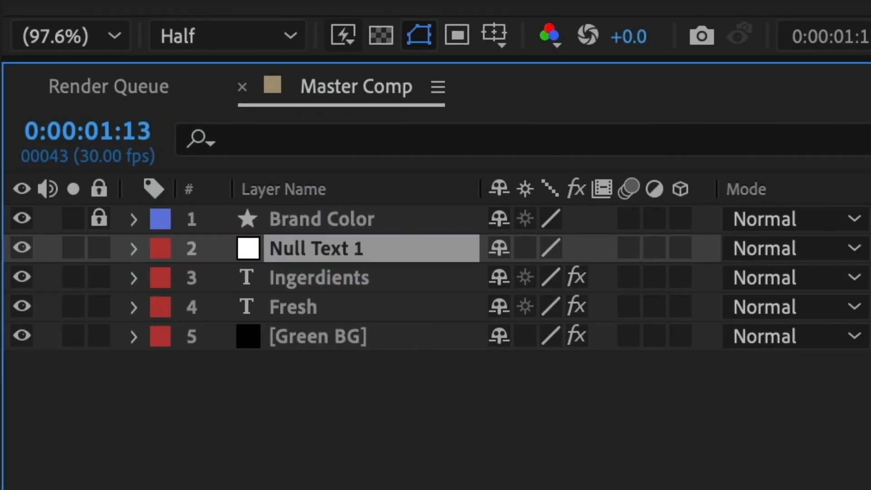
Parent the Ingerdients and Fresh text layers to Null Text 1
left_click(216, 227)
left_click(202, 243, "shift")
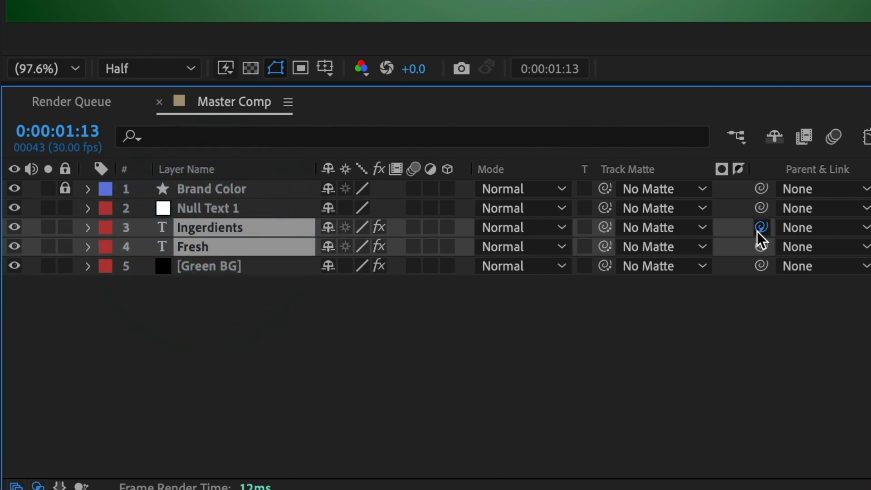
left_click_drag(761, 227, 272, 207)
Add Scale keyframes at 100% to Null Text 1 at 0:00:00:00 and 0:00:01:29
left_click(239, 206)
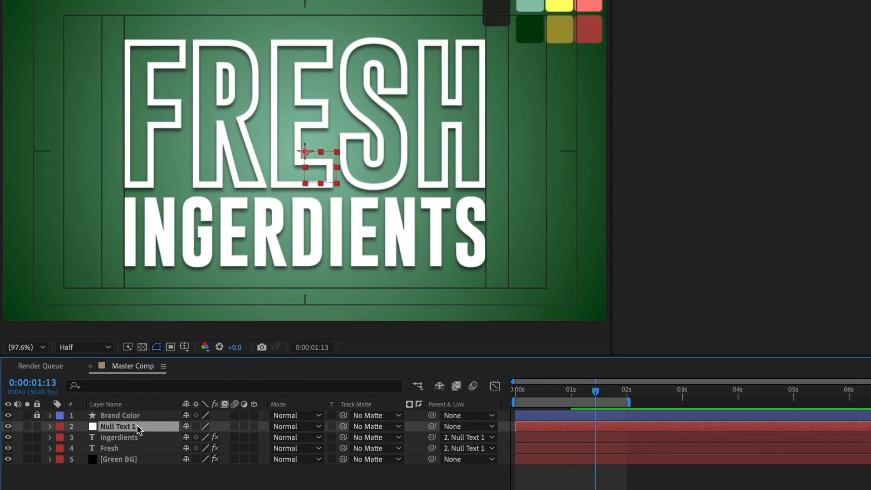
key("s")
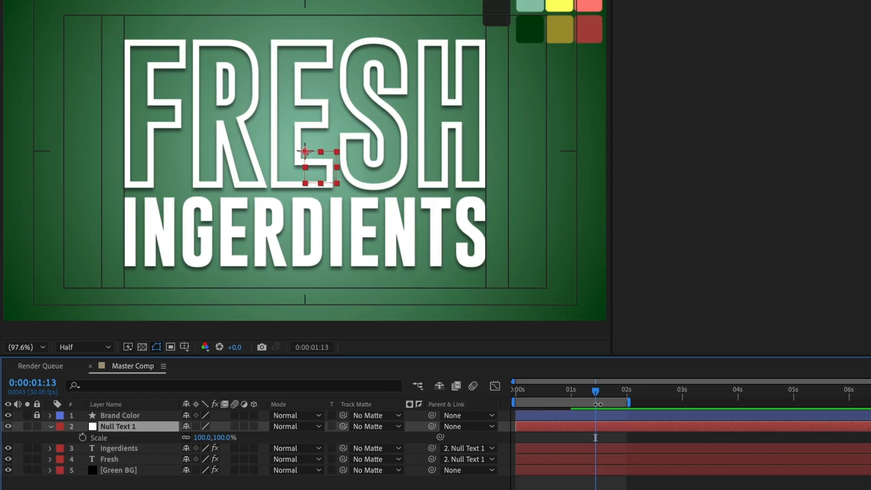
mouse_move(596, 391)
left_mouse_down()
mouse_move(513, 393)
mouse_move(599, 397)
left_mouse_up()
left_click(83, 437)
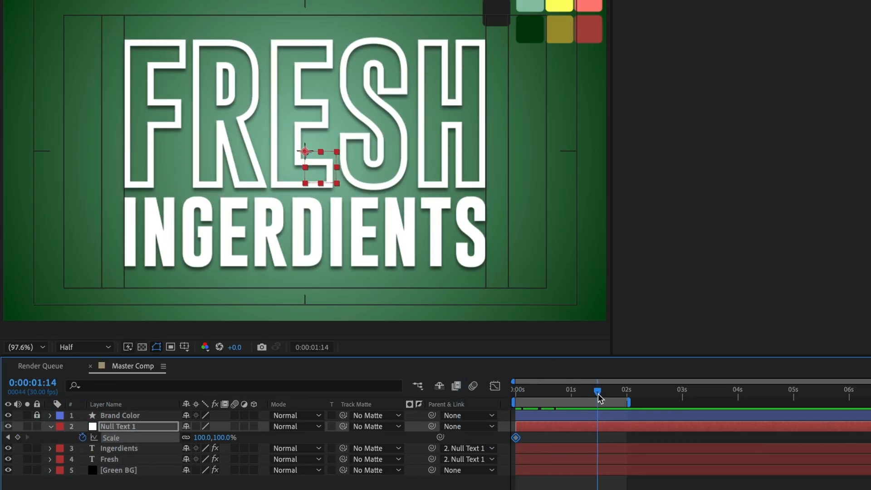
left_click(18, 437)
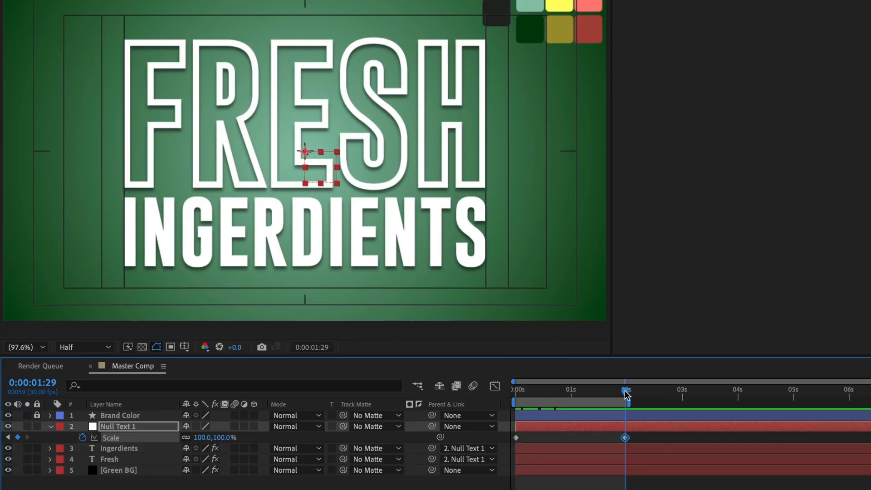
Set Null Text 1's first Scale keyframe to 50%, then preview and extend the work area to about 3 seconds
left_click(513, 393)
left_click(204, 437)
type("50")
key("Return")
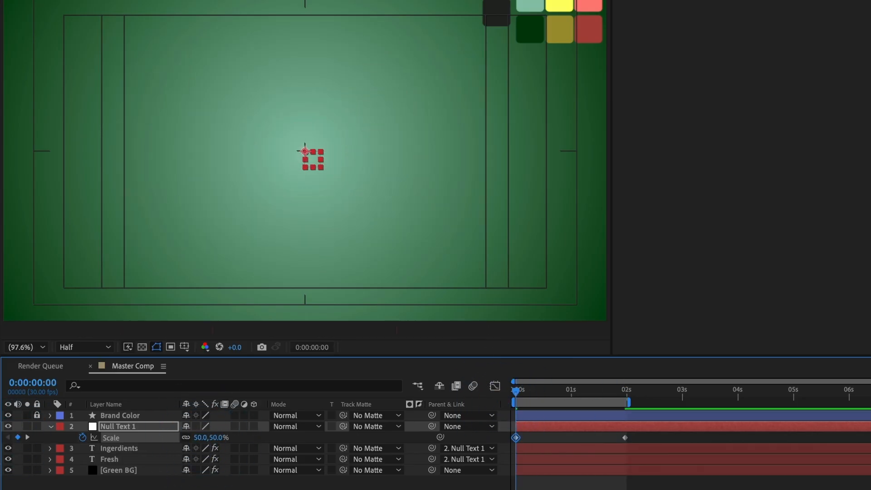
key("space")
left_click_drag(629, 403, 683, 401)
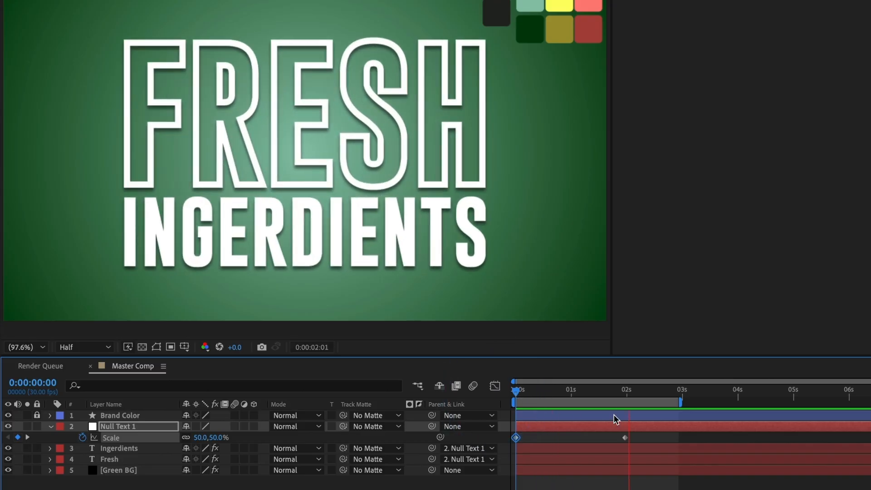
Apply Easy Ease to both Scale keyframes of Null Text 1
left_click(626, 438)
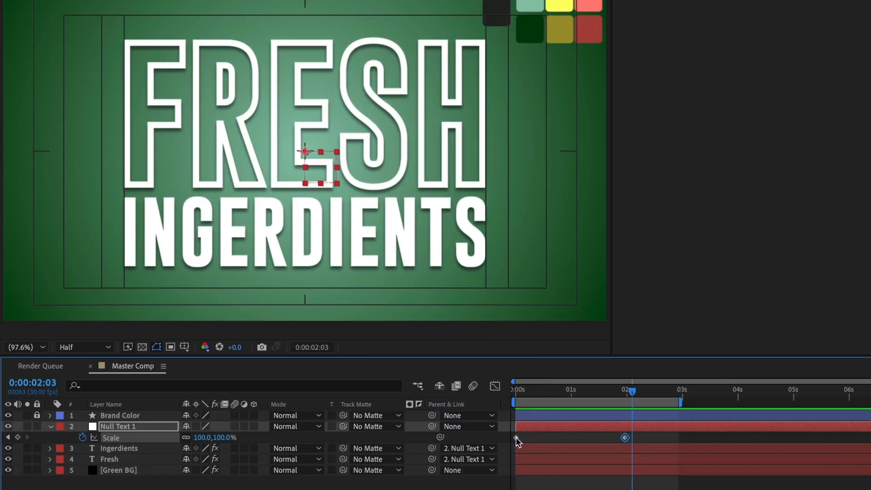
left_click(622, 439)
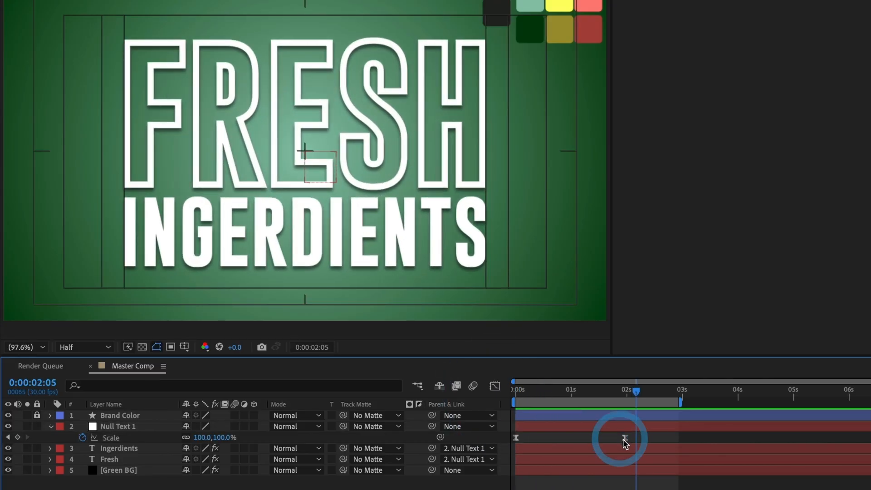
left_click(626, 438)
Reshape Null Text 1's Scale speed graph to peak near frame 12, with the last keyframe's ease handle pulled to about 1 second
left_click(172, 189)
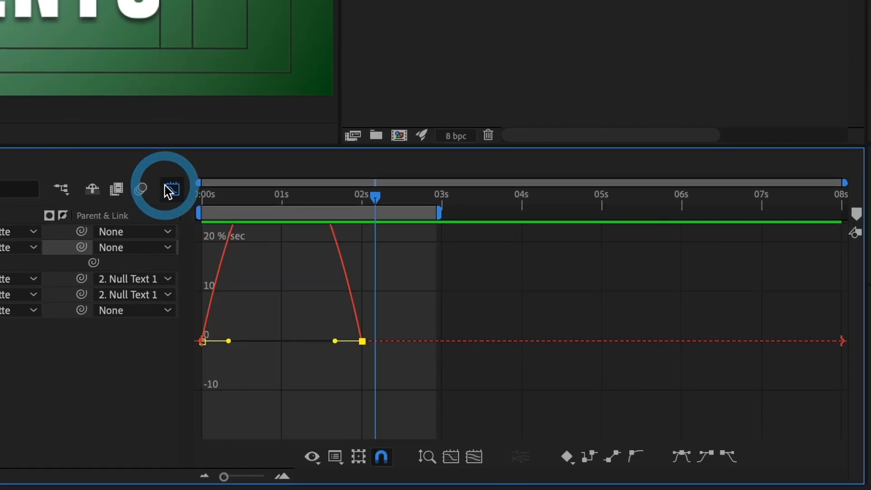
left_click(474, 456)
left_click_drag(729, 424, 690, 428)
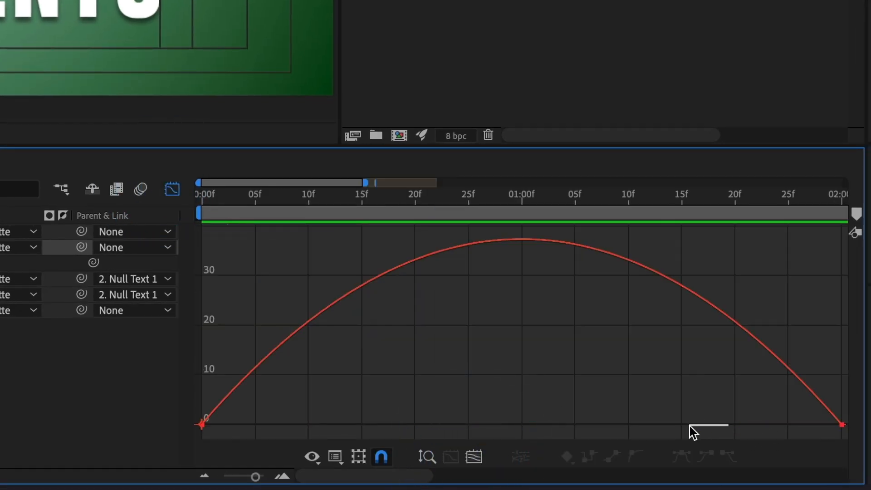
left_click_drag(791, 410, 849, 428)
left_click_drag(735, 424, 488, 431)
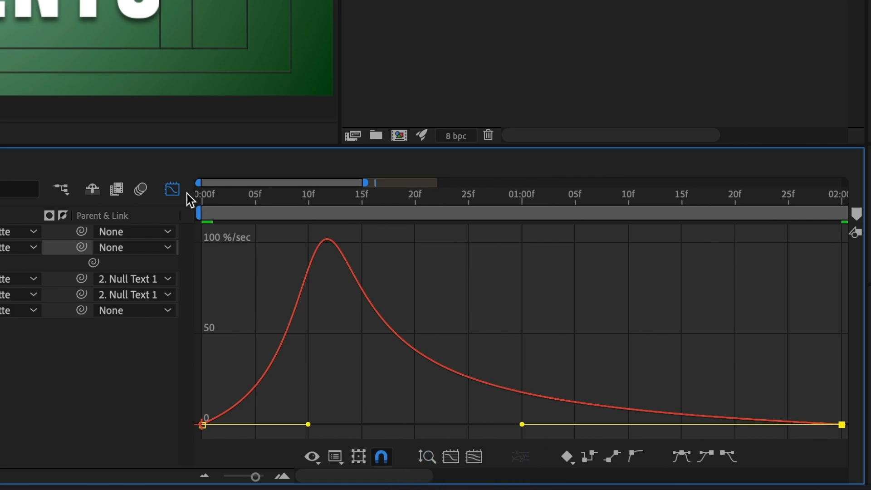
left_click(172, 188)
left_click_drag(255, 477, 213, 471)
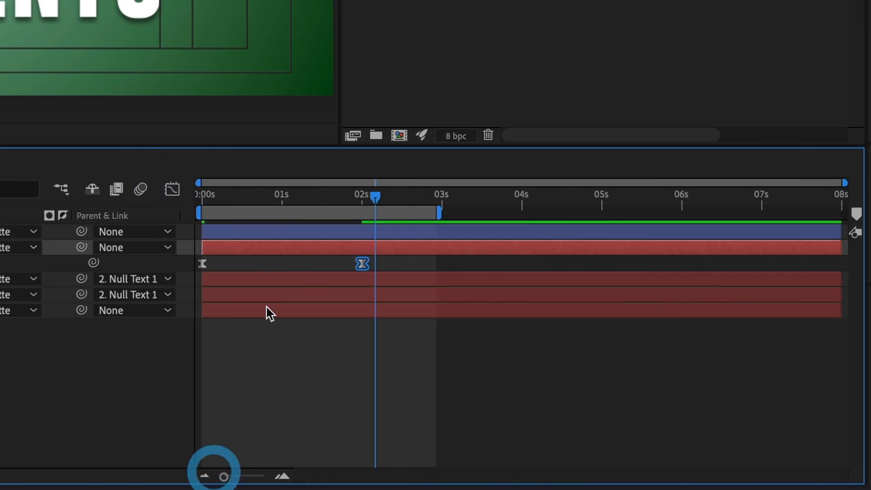
Preview the eased scale animation of the title from the start
left_click_drag(267, 197, 177, 195)
key("space")
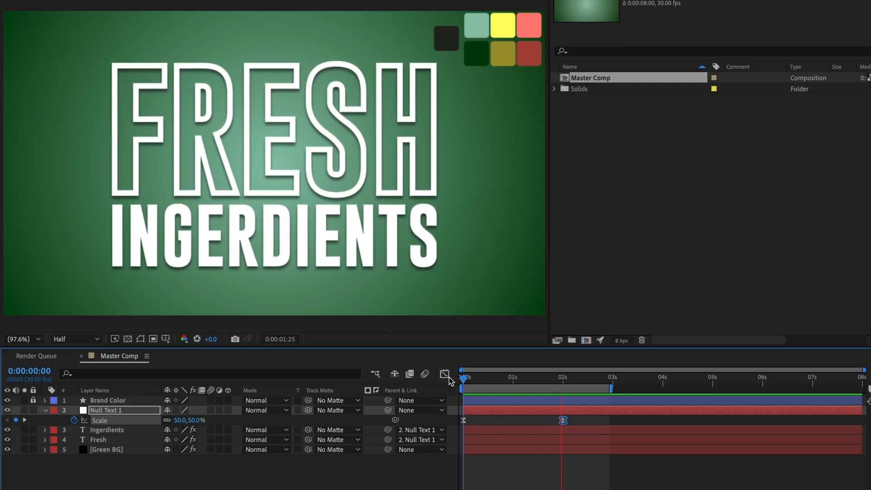
key("space")
Create a 1920 x 1080 solid named "Yellow BG" and shift its layer to start at 0:00:01:21
left_click_drag(579, 383, 550, 385)
key("ctrl+y")
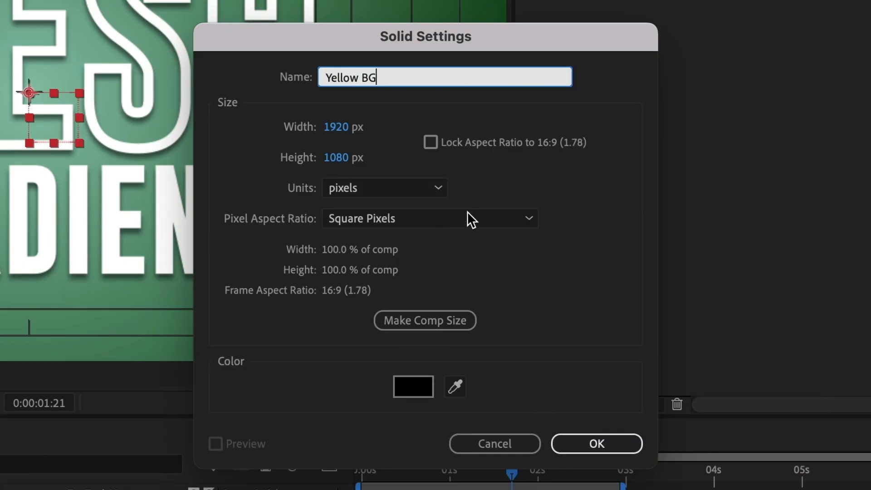
left_click(587, 437)
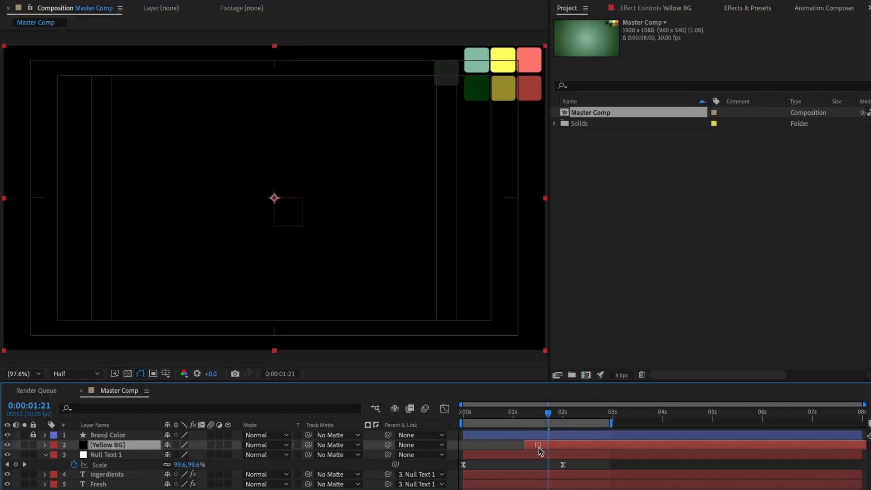
left_click(563, 442)
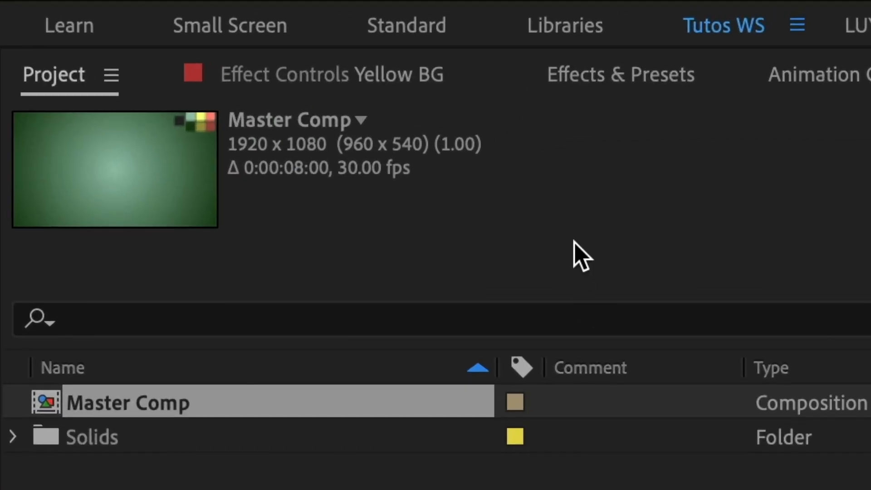
Search the effects for "gradie" and apply Gradient Ramp to the Yellow BG layer
left_click(598, 59)
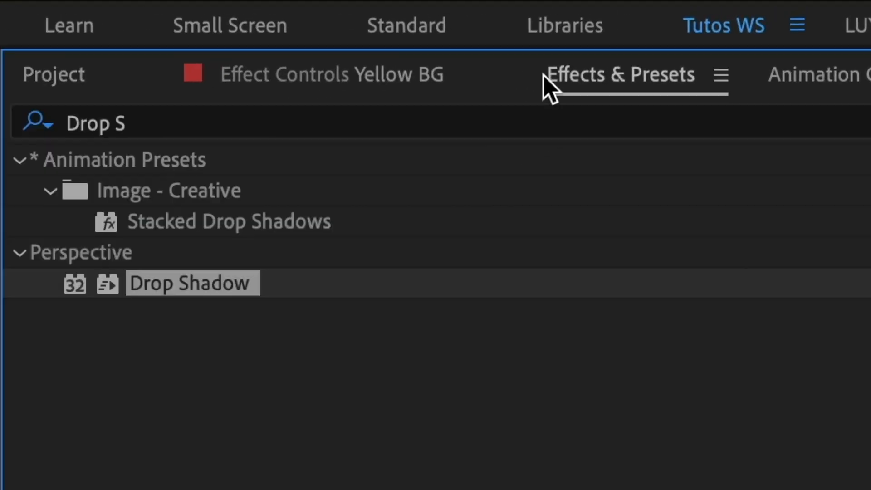
left_click(87, 124)
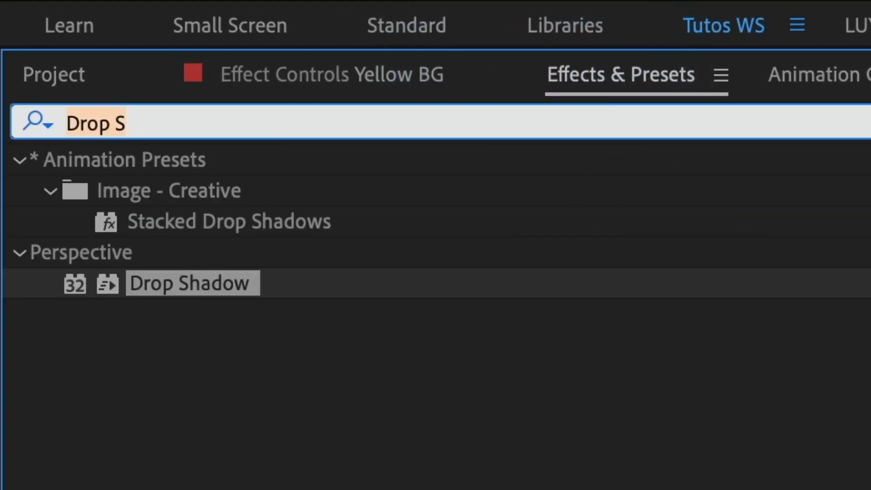
type("gradie")
left_click(188, 315)
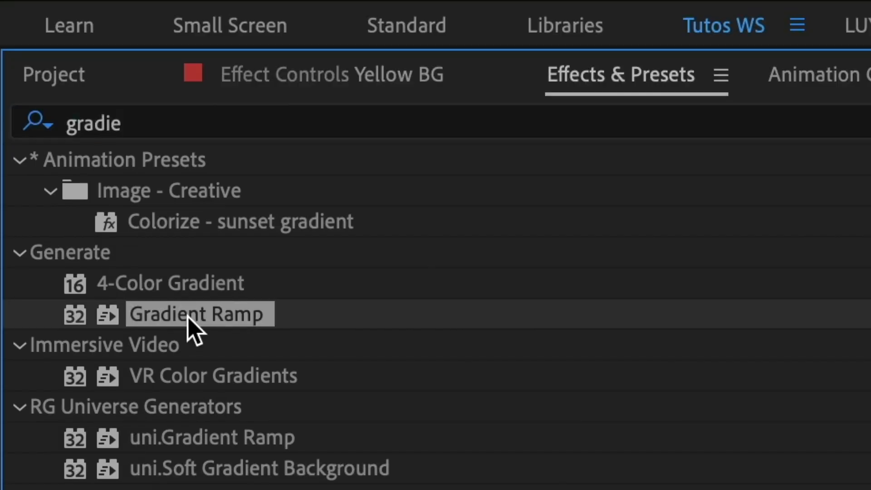
left_click_drag(611, 86, 570, 445)
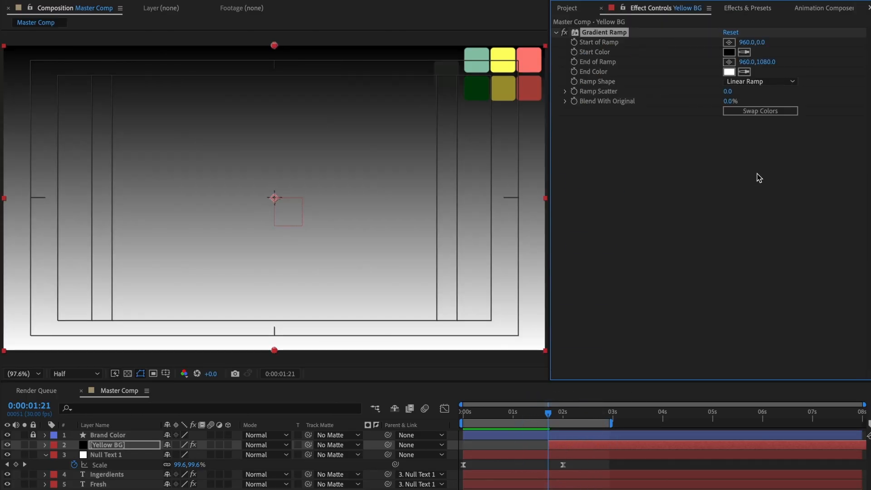
Make Yellow BG's Gradient Ramp a Radial Ramp starting at the composition's centre, with the start and end colours swapped
left_click(759, 81)
left_click(753, 107)
left_click(730, 42)
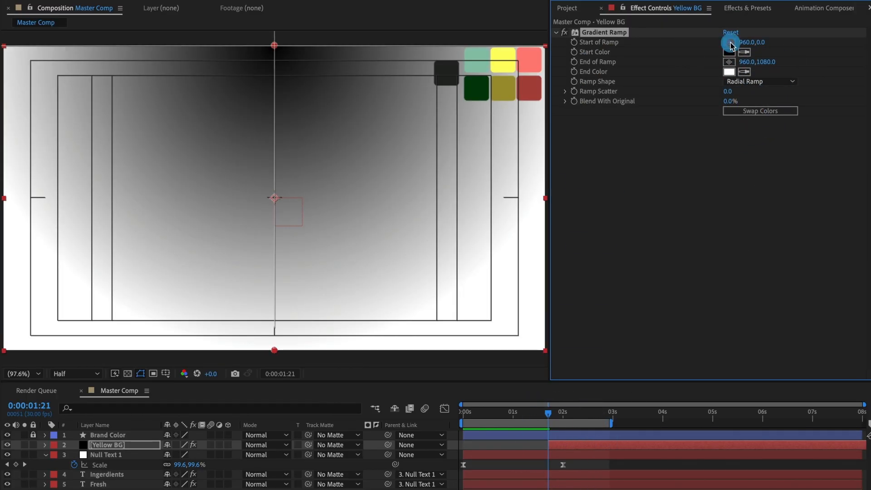
left_click(274, 198)
left_click(743, 113)
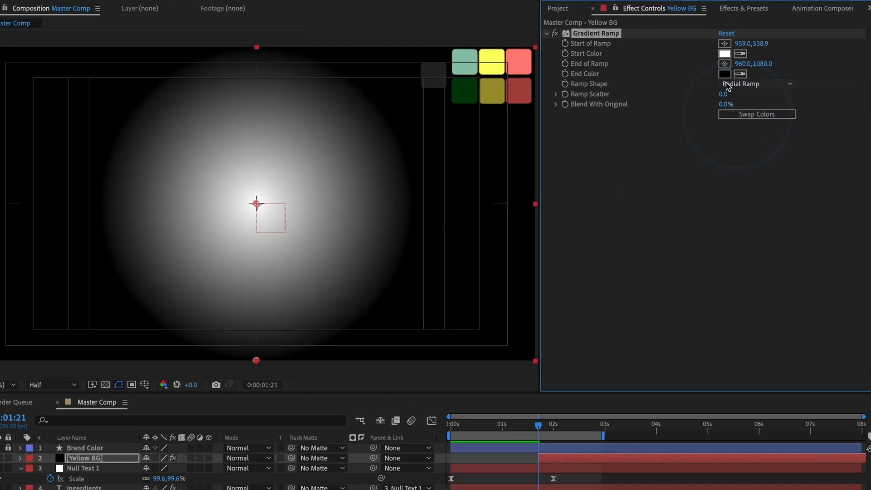
Sample the dark yellow swatch as the ramp's End Color and the bright yellow swatch as its Start Color
left_click(741, 71)
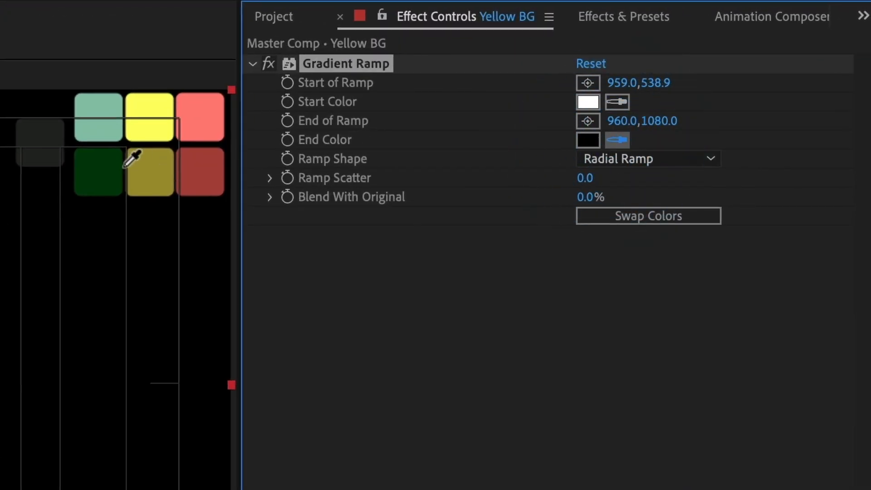
left_click(140, 165)
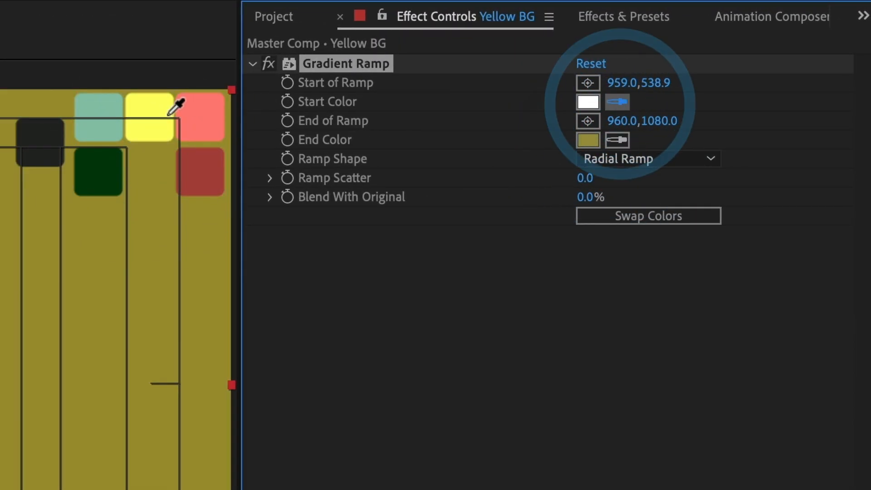
left_click(149, 117)
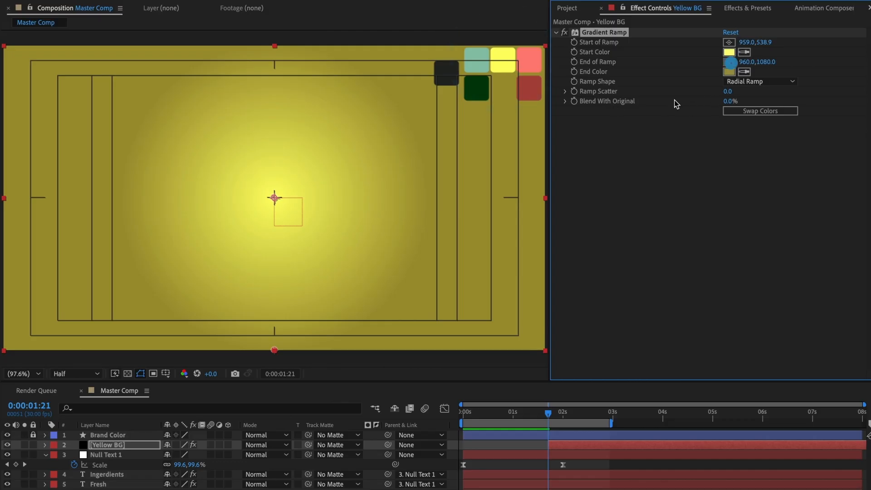
Move the End of Ramp point below the frame to about 1176.3, 1537.9 to widen the radial glow
left_click(292, 356)
scroll(288, 352, "down", 1)
left_click_drag(283, 279, 304, 341)
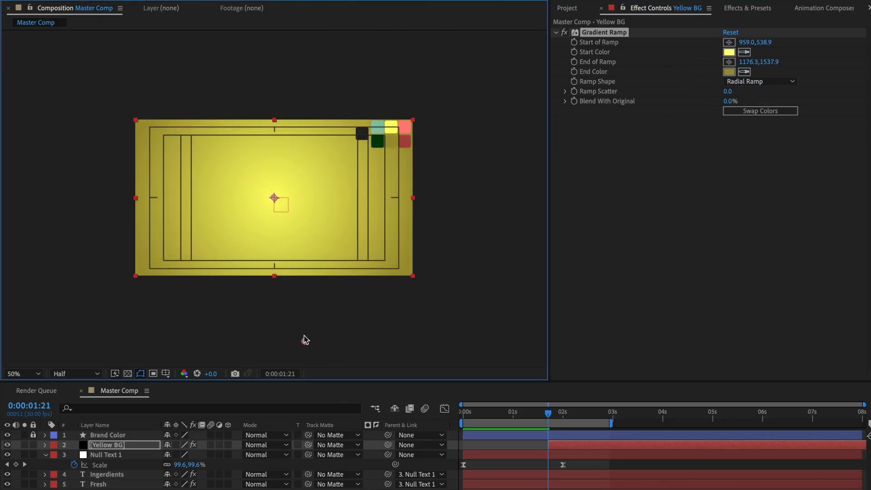
left_click(27, 374)
left_click(20, 367)
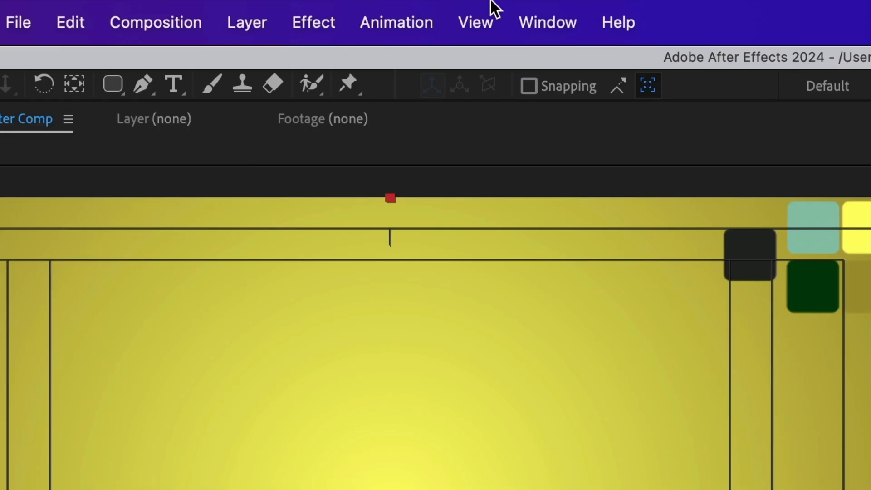
Apply the Iris Wipe transition effect to the Yellow BG layer
left_click(327, 21)
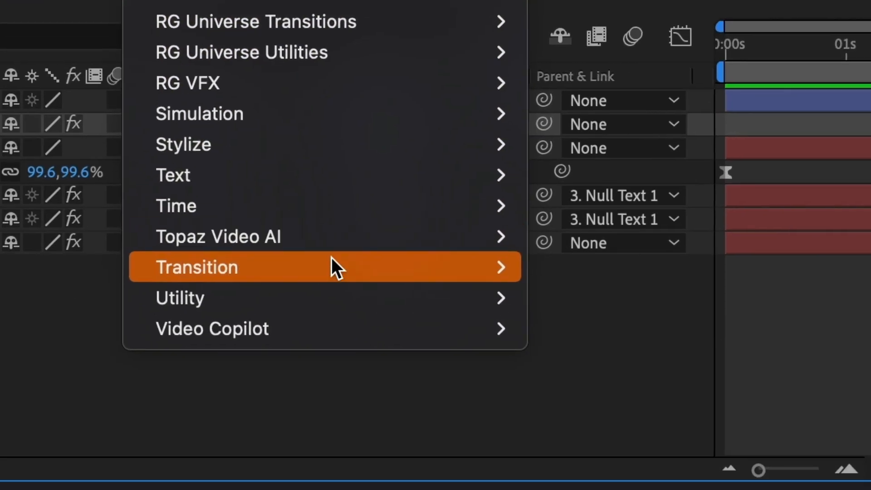
mouse_move(354, 449)
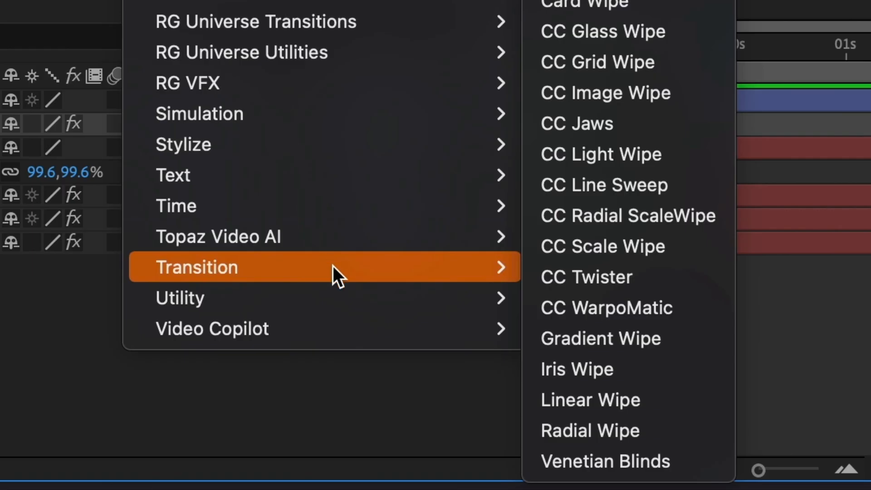
left_click(597, 370)
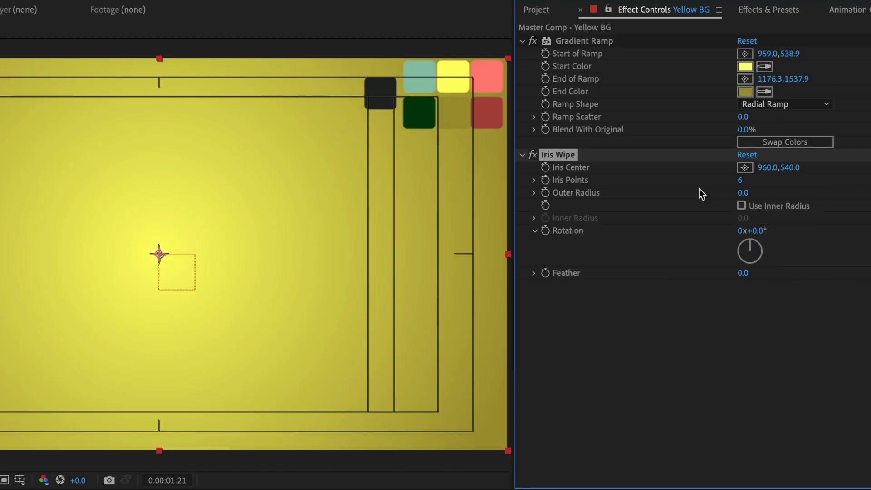
Shape the Iris Wipe into a square opening with Outer Radius 456, Iris Points 9 and Rotation 45°
left_click_drag(742, 192, 869, 194)
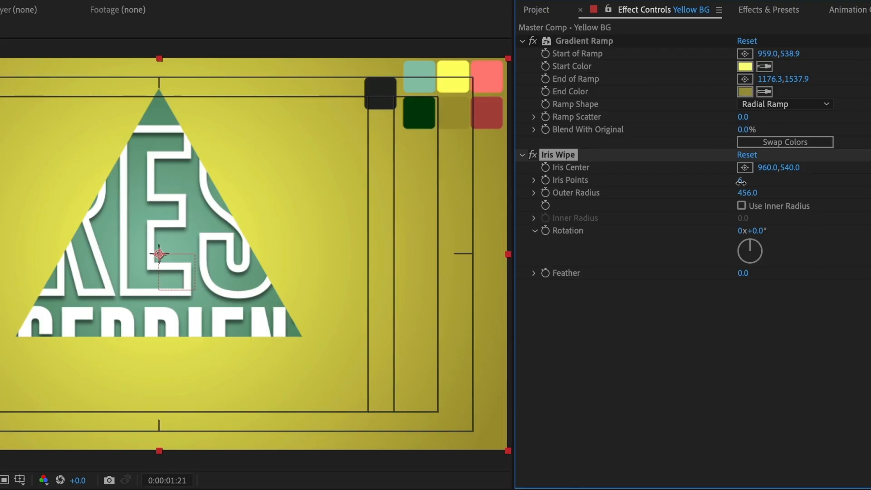
mouse_move(740, 182)
left_mouse_down()
mouse_move(755, 182)
mouse_move(744, 184)
left_mouse_up()
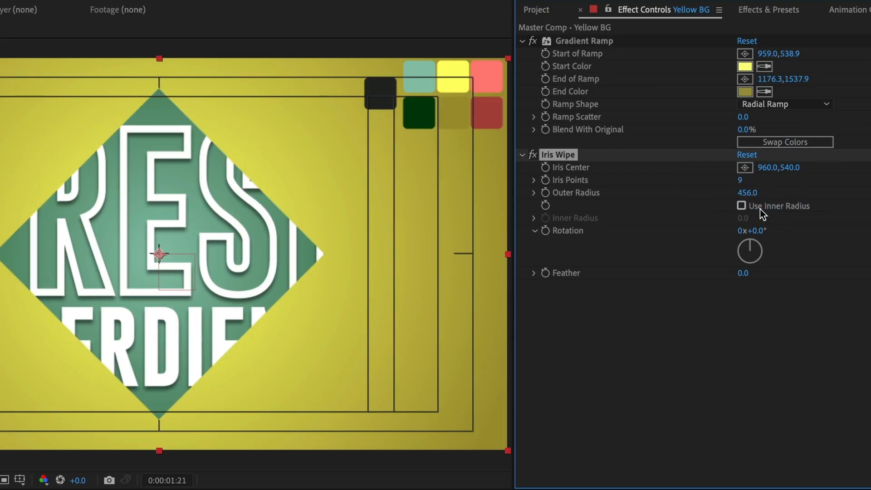
left_click_drag(753, 251, 763, 235)
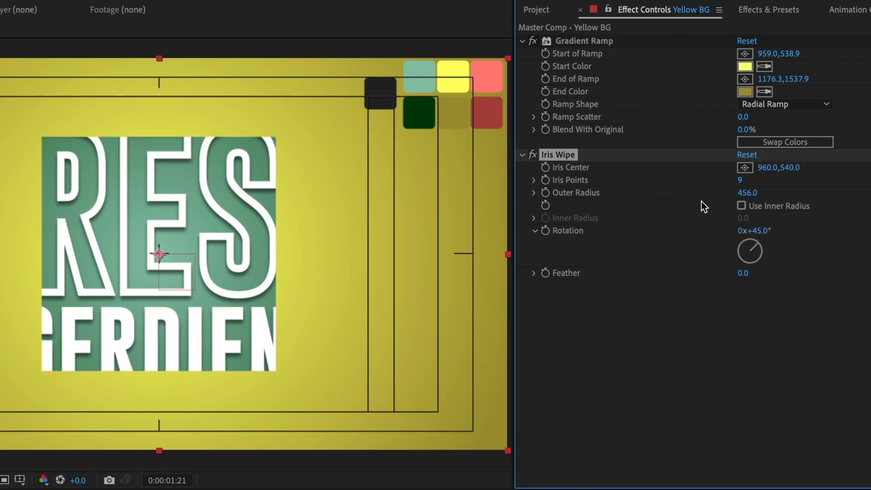
Enlarge the Iris Wipe's Outer Radius to 1377 so it clears the frame, and keyframe it at 0:00:01:21
left_click_drag(746, 193, 851, 195)
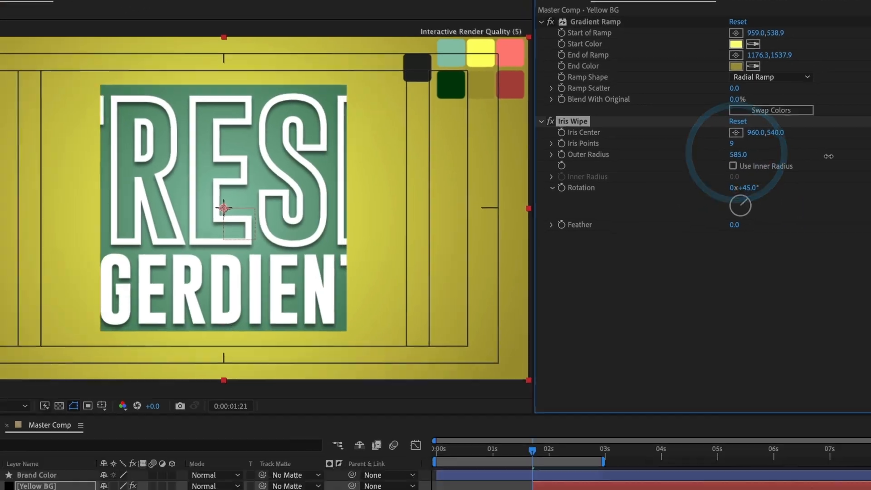
left_click_drag(829, 157, 870, 156)
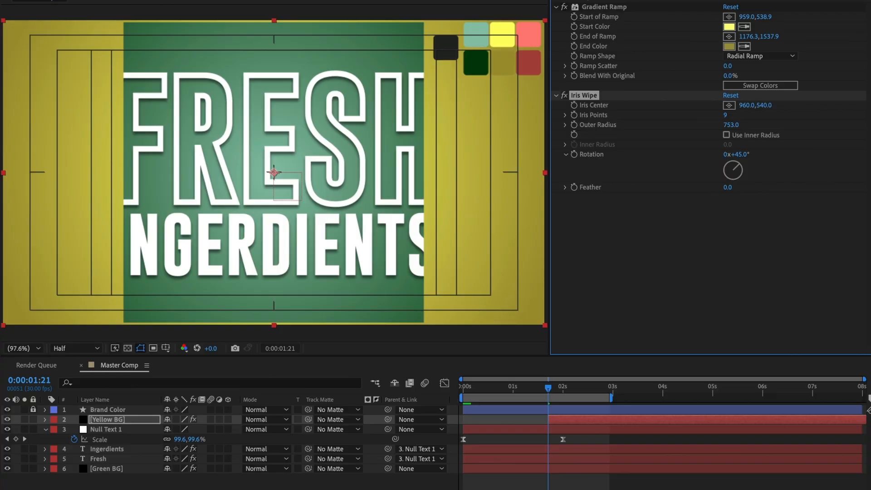
left_click_drag(740, 124, 858, 125)
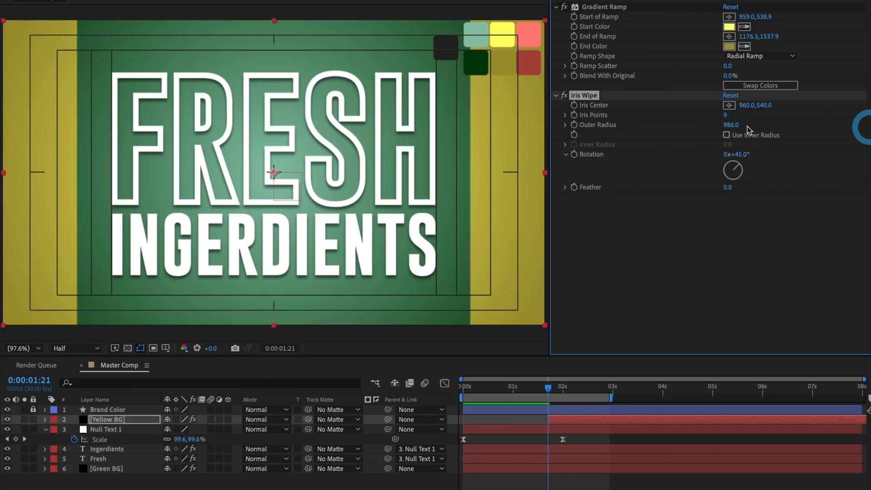
left_click_drag(737, 127, 832, 125)
left_click_drag(733, 127, 753, 125)
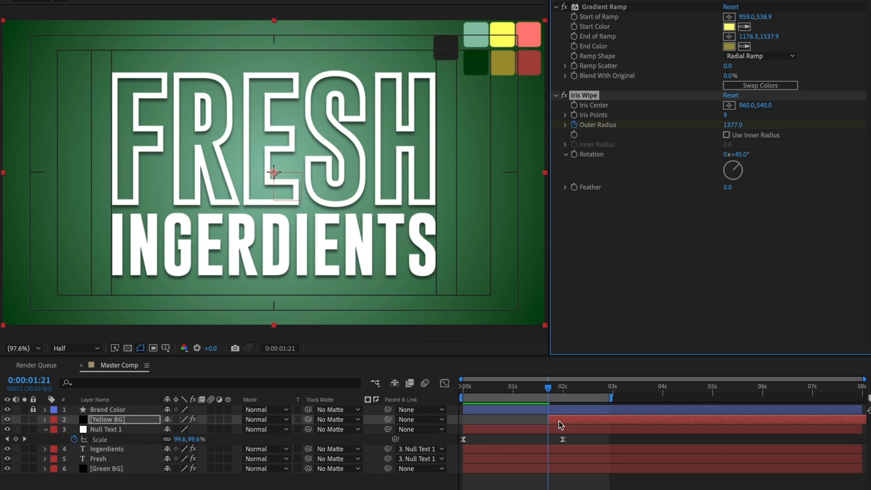
Reveal Yellow BG's keyframes and set the Outer Radius to 0 at 0:00:02:27
key("u")
left_click_drag(549, 389, 604, 393)
left_click(609, 393)
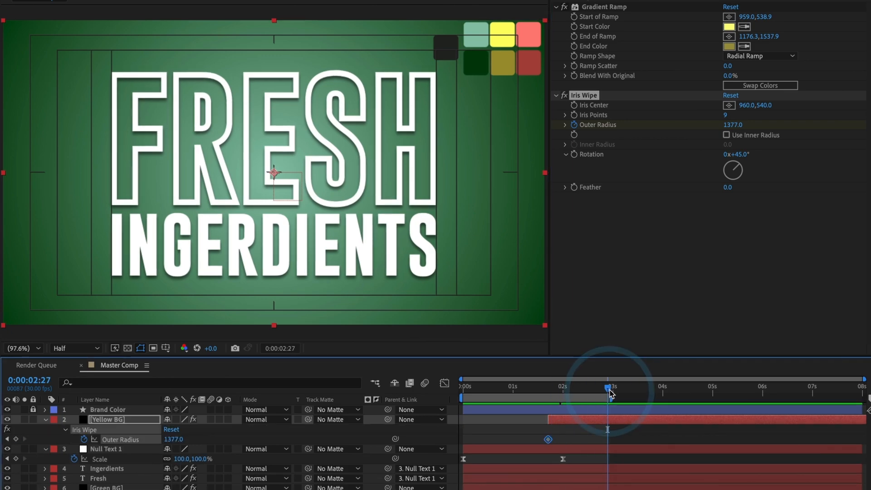
left_click(732, 124)
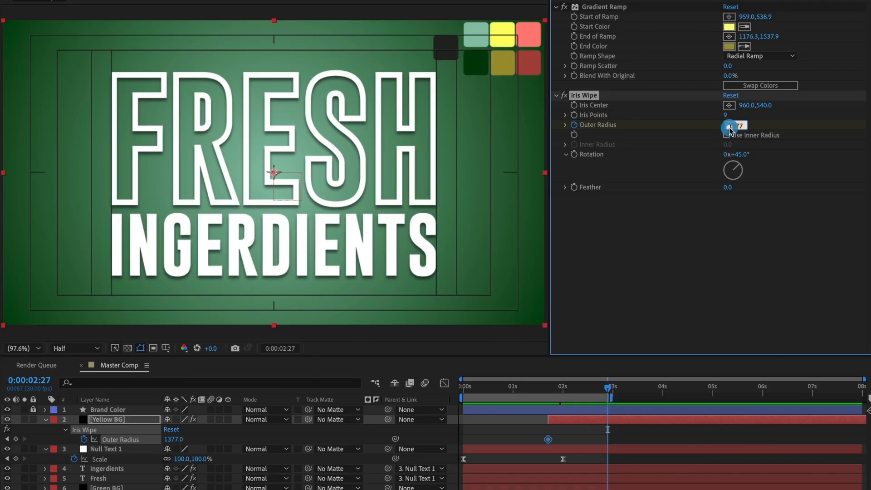
type("0")
key("Return")
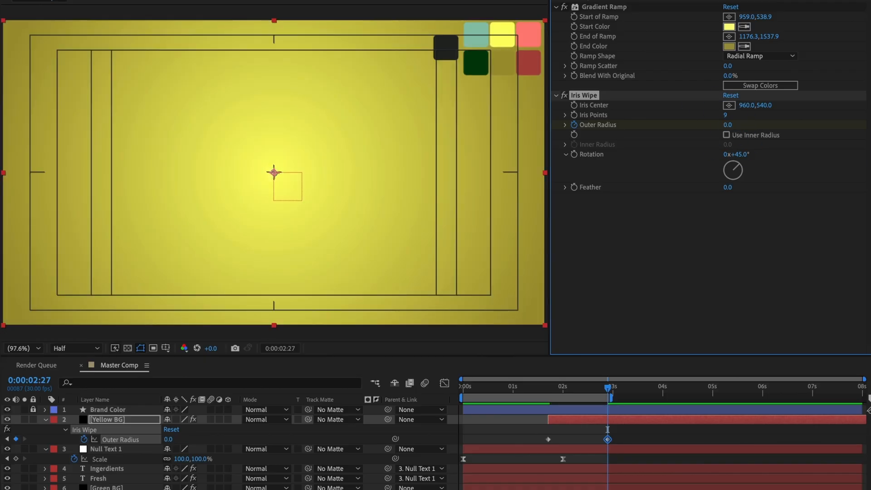
Extend the work area to about 3.5 seconds and preview the iris wipe from 0:00:01:18
left_click_drag(613, 393, 543, 389)
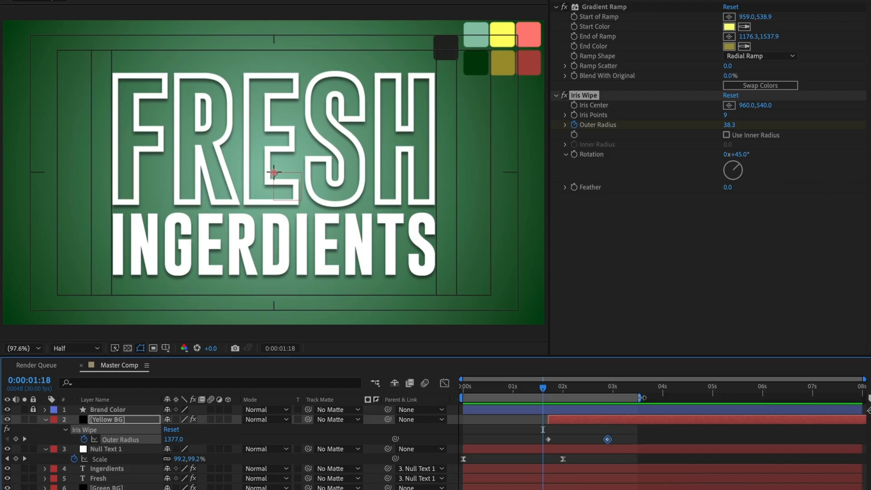
key("space")
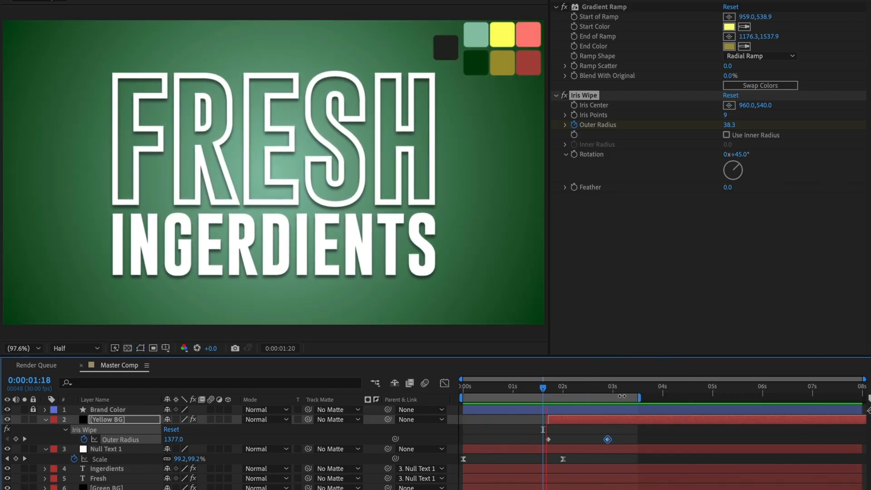
key("space")
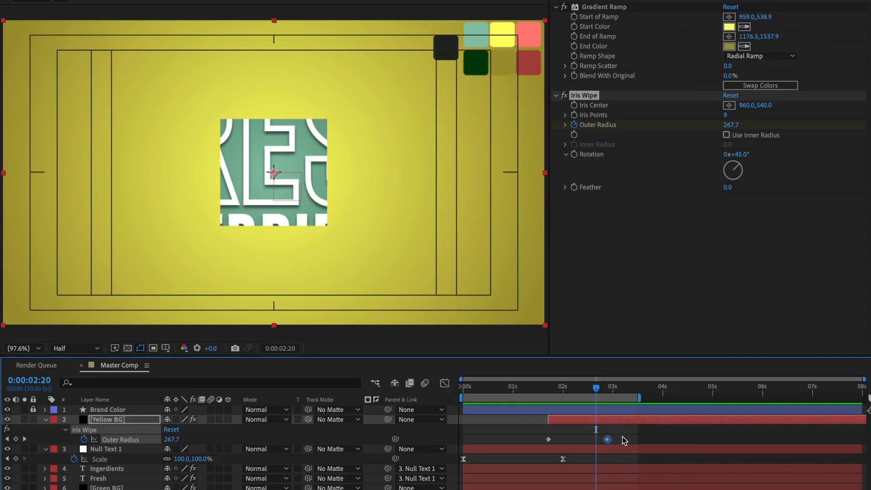
Apply Easy Ease to both Outer Radius keyframes and preview the wipe
left_click_drag(623, 436, 543, 445)
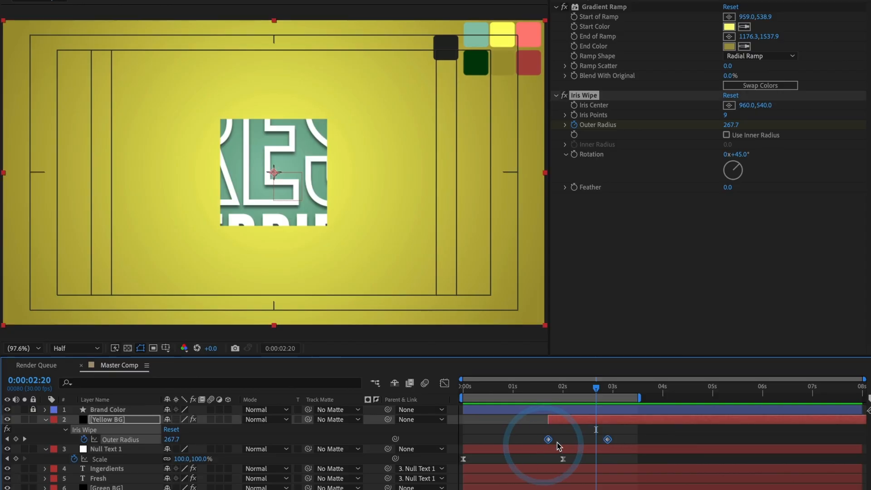
key("F9")
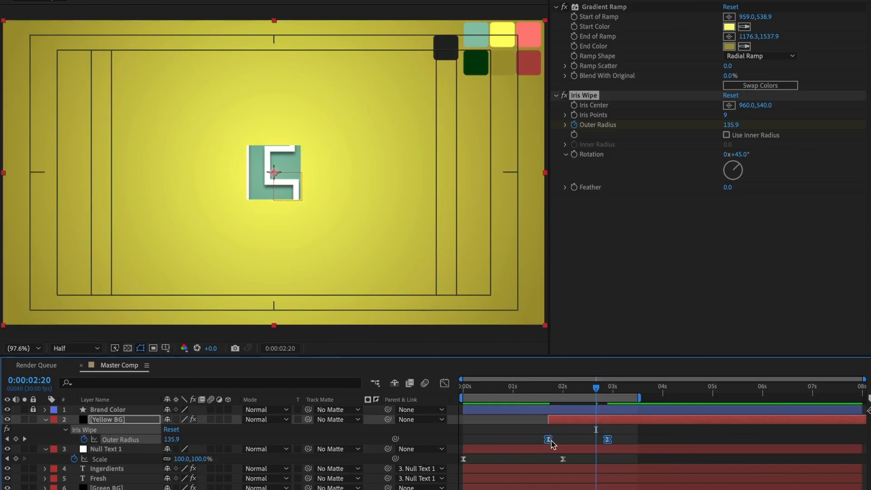
left_click(546, 391)
key("space")
Reshape the Outer Radius speed graph to peak near 0:00:01:28 by raising the last keyframe's ease influence above 92%, and preview it
left_click_drag(546, 390, 570, 389)
left_click_drag(589, 429, 612, 441)
left_click(445, 383)
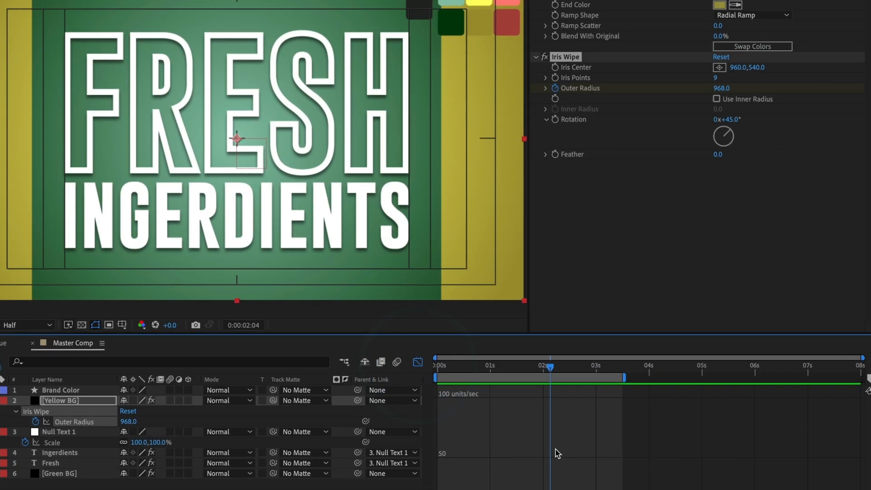
left_click(503, 458)
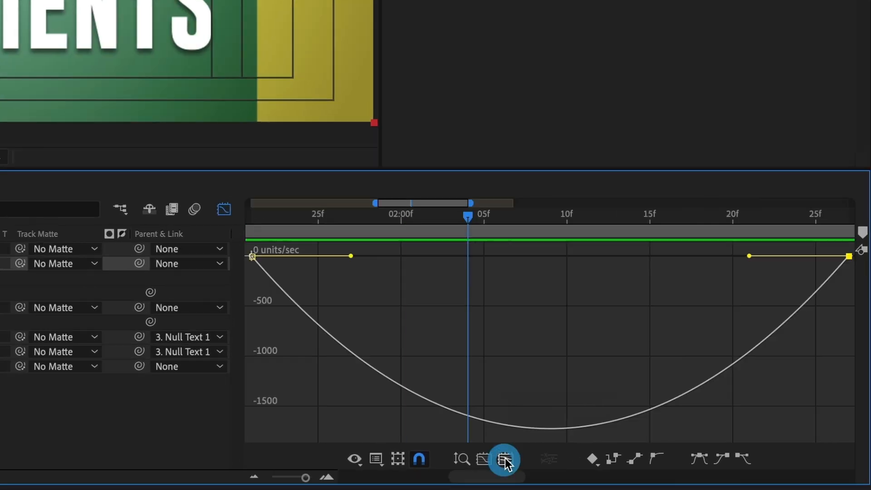
left_click_drag(750, 259, 663, 395)
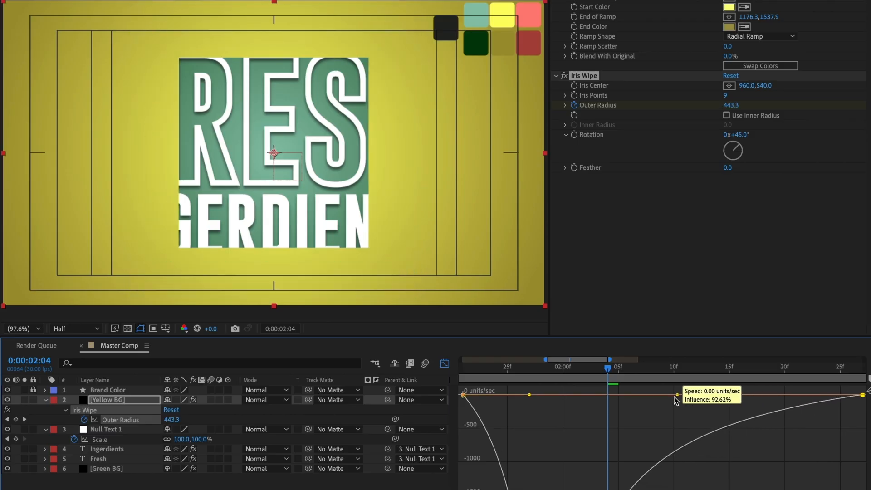
key("space")
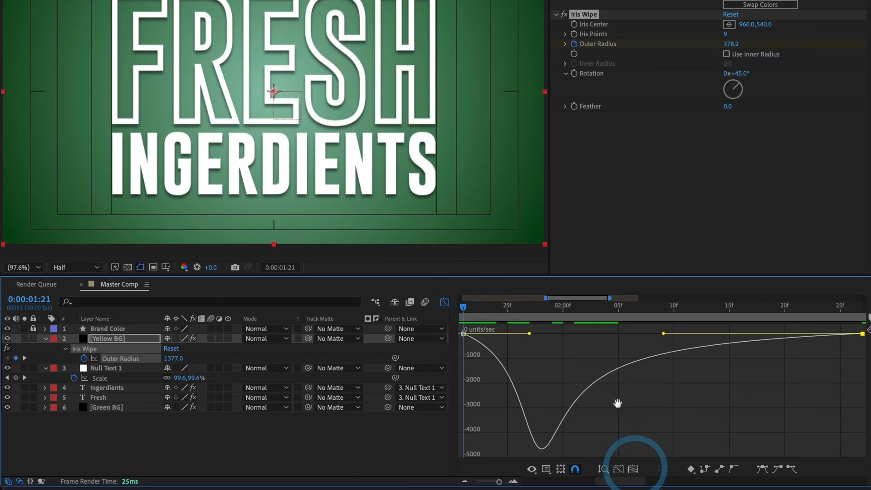
Return to the layer bars, duplicate the Yellow BG layer and shift the upper copy to start at about 0:00:01:25
left_click(445, 302)
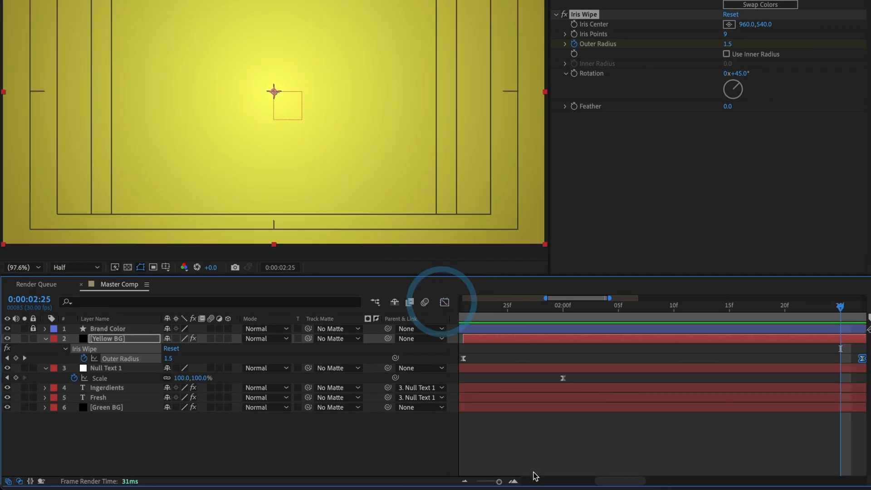
left_click_drag(499, 481, 491, 480)
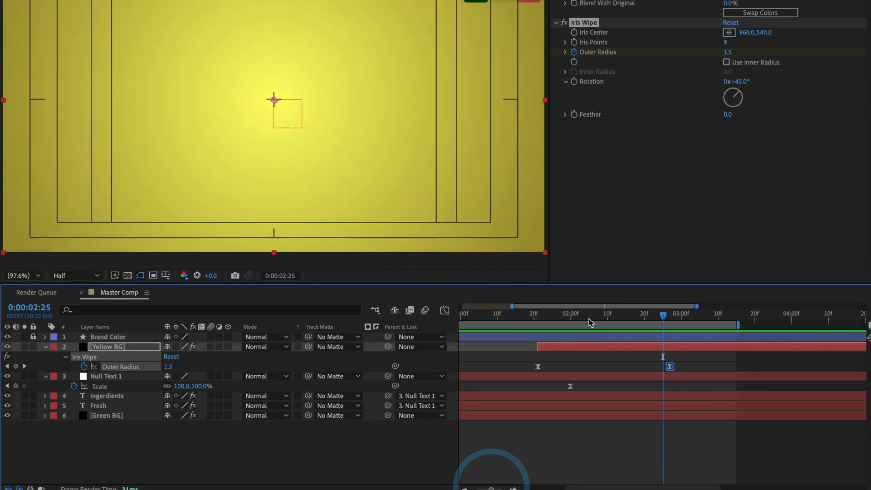
left_click_drag(582, 309, 574, 323)
left_click(563, 409)
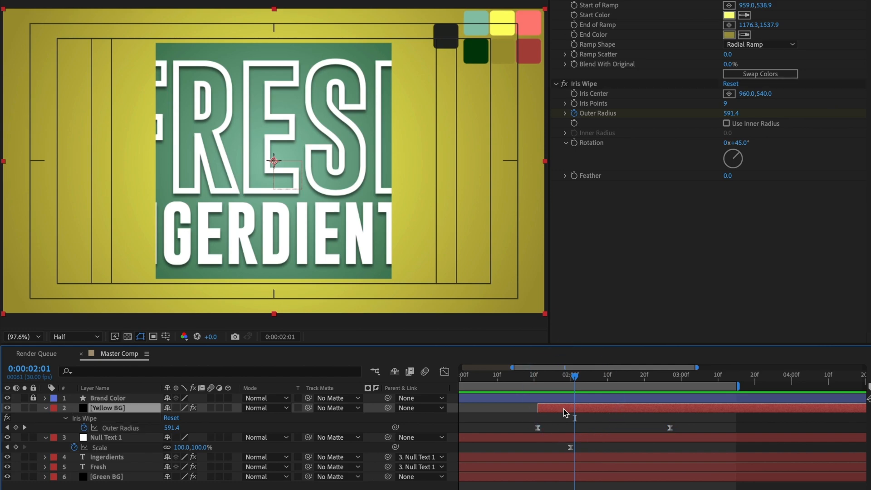
key("ctrl+d")
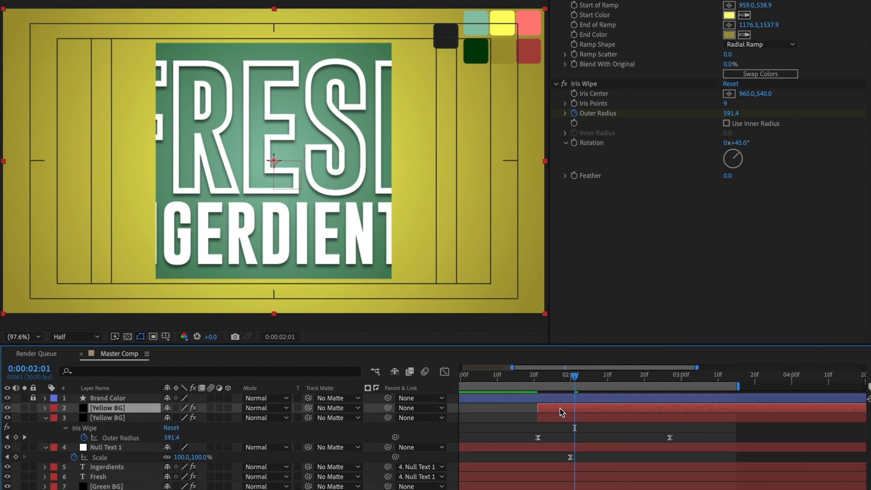
left_click_drag(551, 378, 594, 380)
Remove the Gradient Ramp effect from the lower Yellow BG layer
left_click(555, 418)
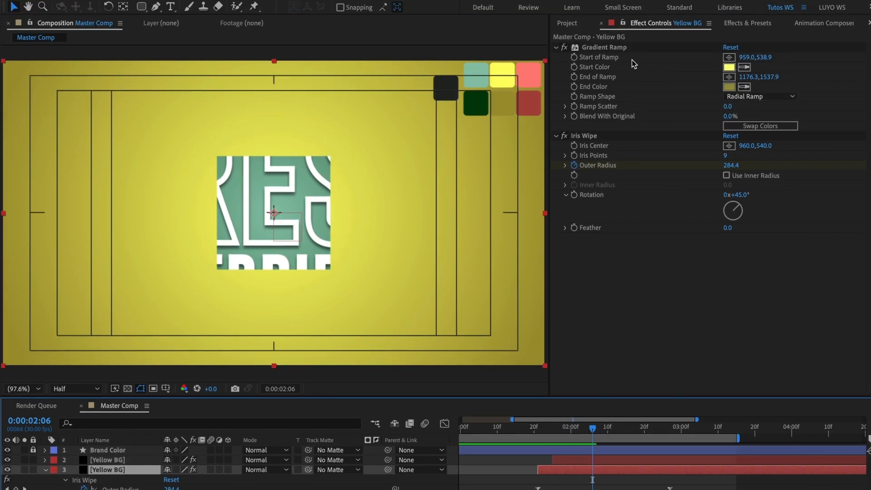
left_click(620, 48)
key("Delete")
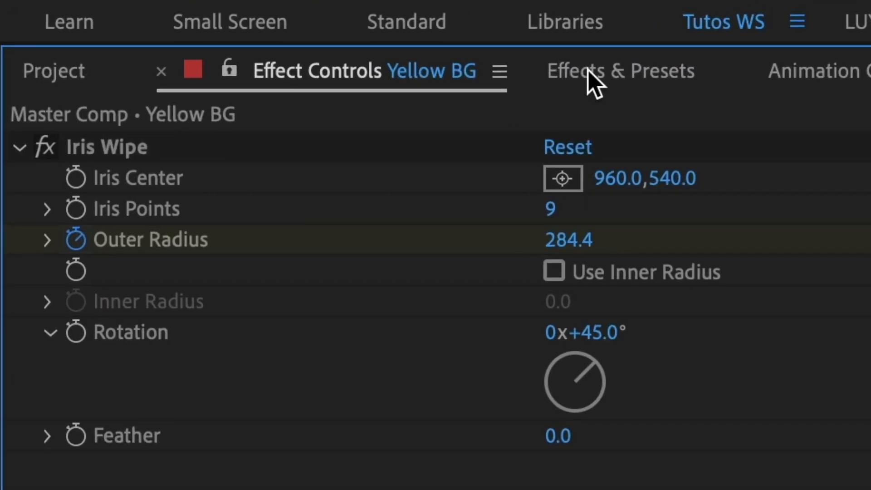
Apply the Fill effect to the lower Yellow BG layer, sample its colour from the near-black brand swatch and check the wipe
left_click(738, 24)
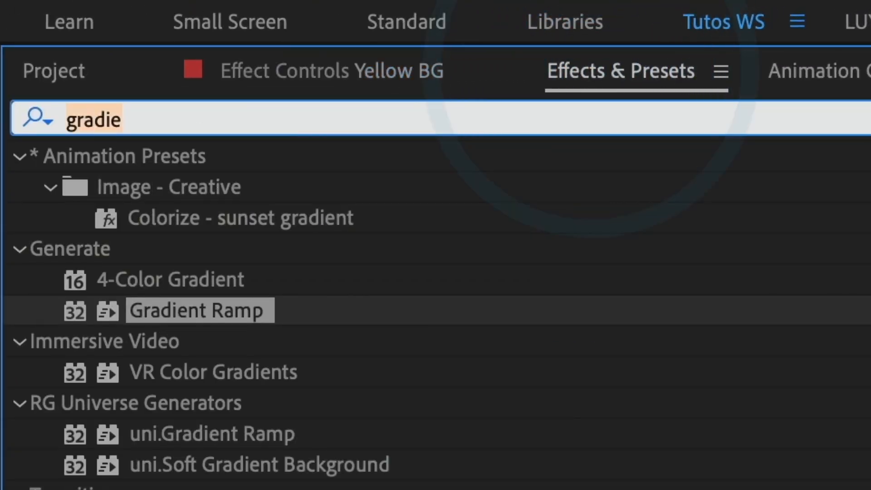
type("fill")
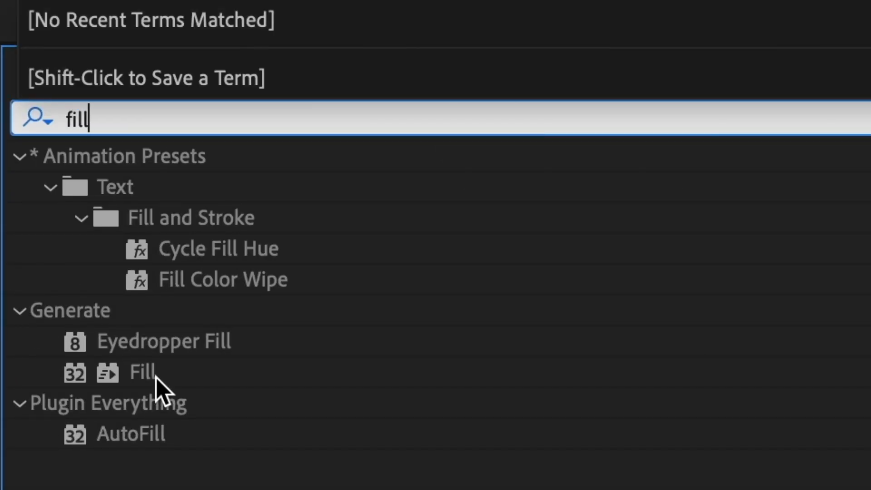
double_click(155, 377)
left_click(745, 128)
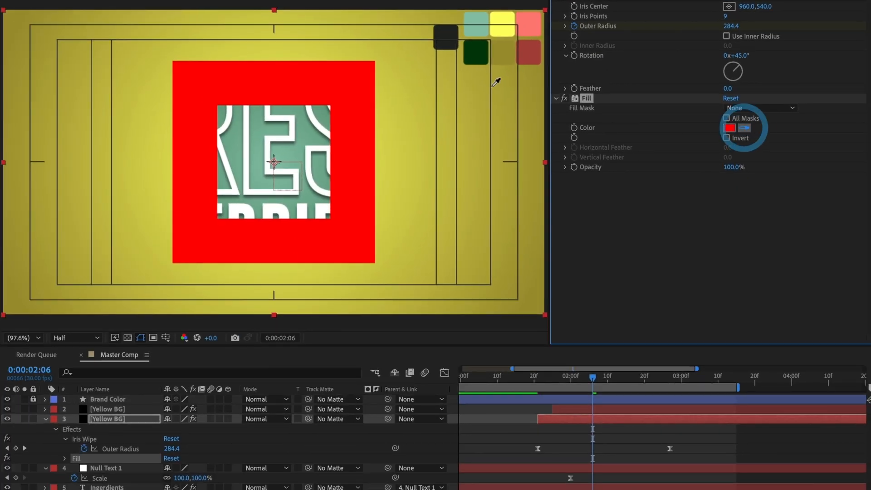
left_click(447, 31)
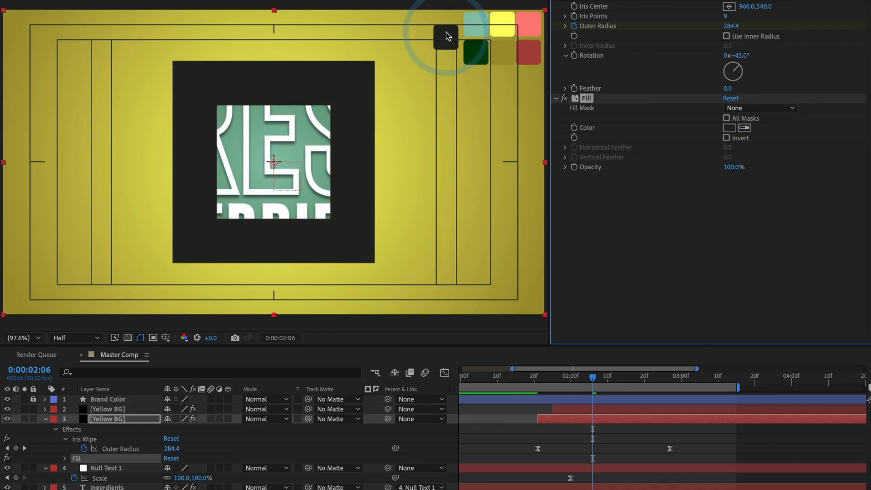
mouse_move(583, 385)
left_mouse_down()
mouse_move(528, 384)
mouse_move(588, 381)
mouse_move(574, 381)
left_mouse_up()
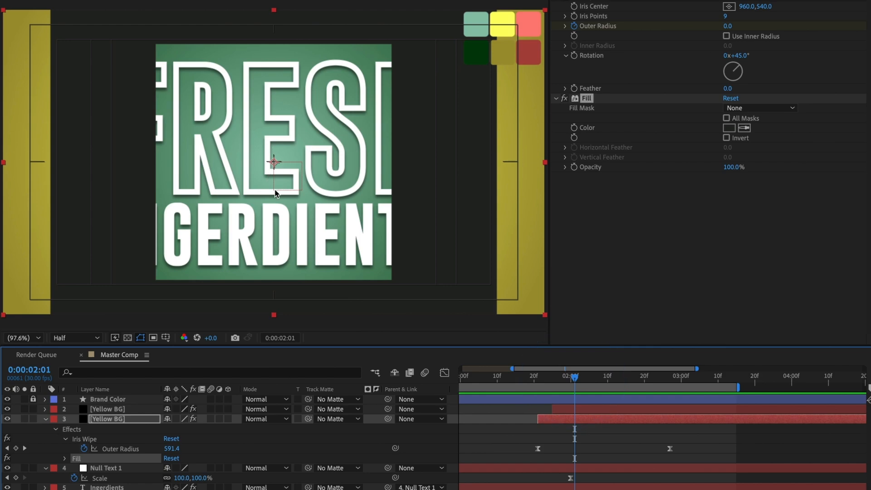
mouse_move(567, 390)
left_mouse_down()
mouse_move(535, 381)
mouse_move(583, 381)
mouse_move(519, 382)
mouse_move(585, 381)
mouse_move(559, 379)
left_mouse_up()
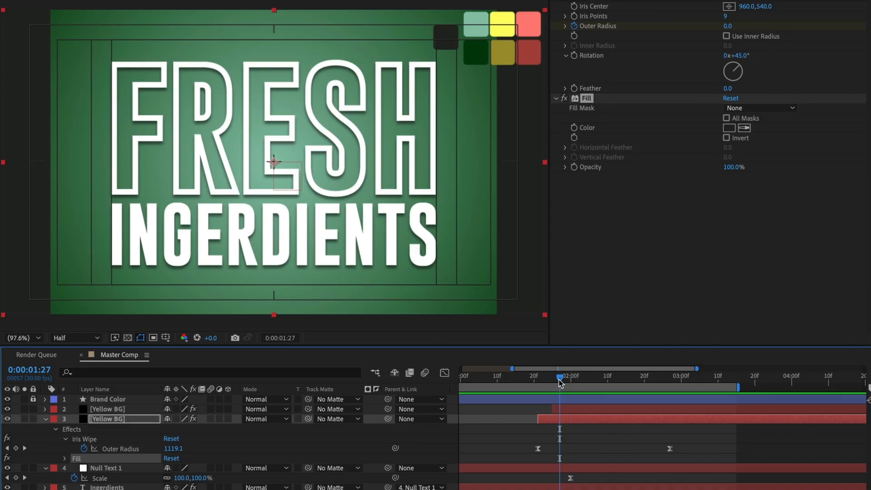
Duplicate the Null Text 1 layer and rename the copy Null Text 1 Master
left_click(45, 419)
left_click(90, 429)
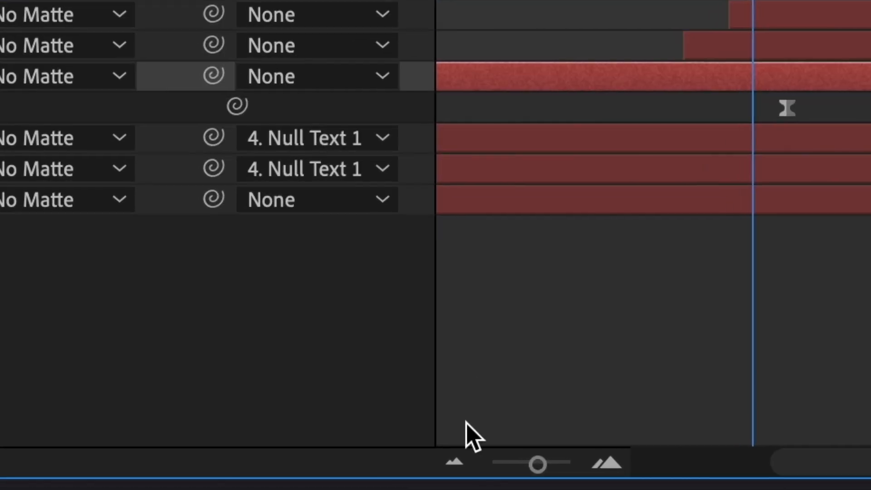
left_click_drag(536, 464, 477, 464)
key("super+d")
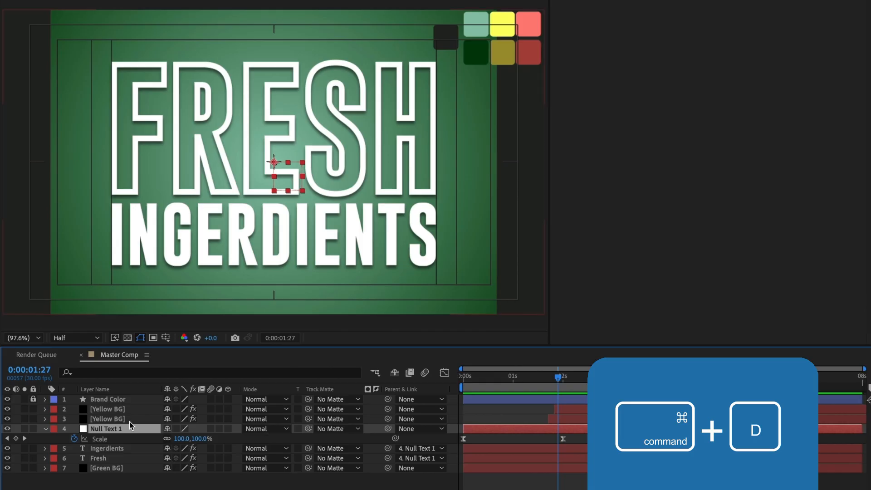
key("super+d")
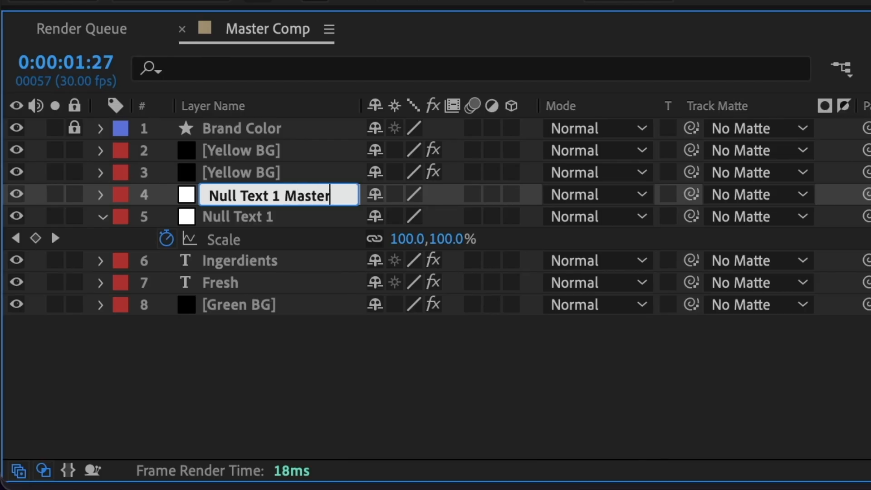
key("Return")
Parent the Null Text 1 layer to Null Text 1 Master
left_click(272, 218)
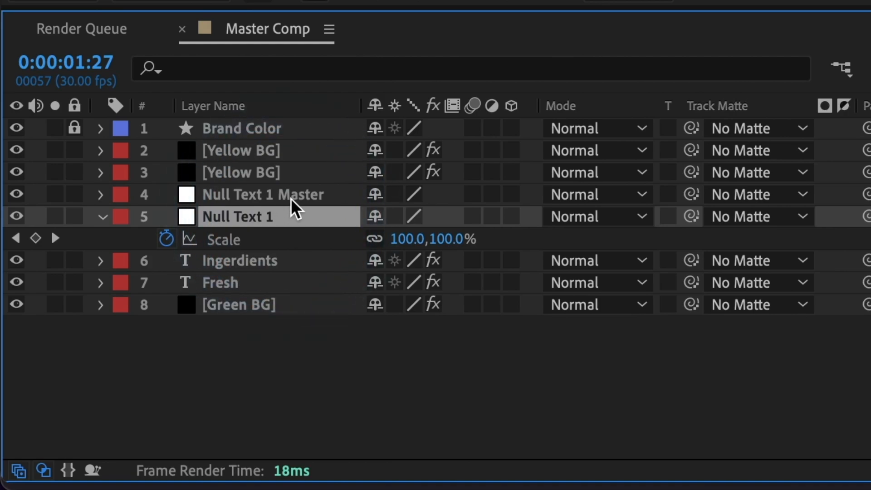
left_click_drag(867, 216, 395, 199)
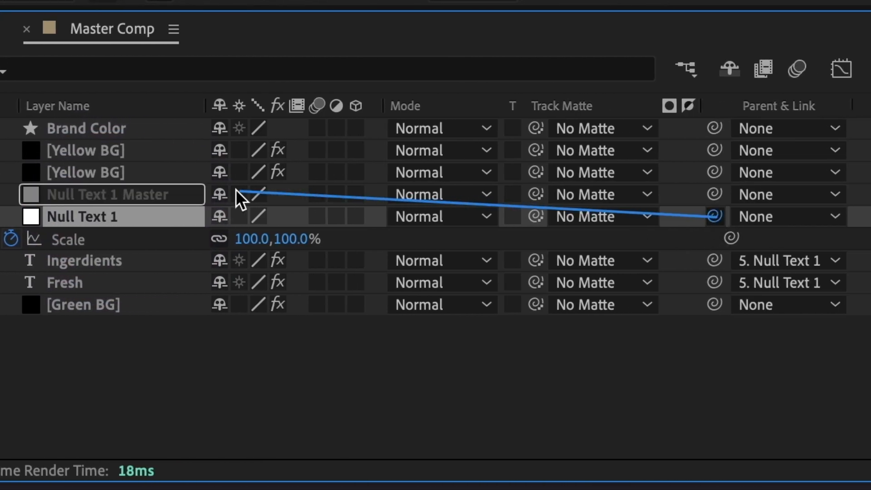
left_click_drag(240, 199, 175, 195)
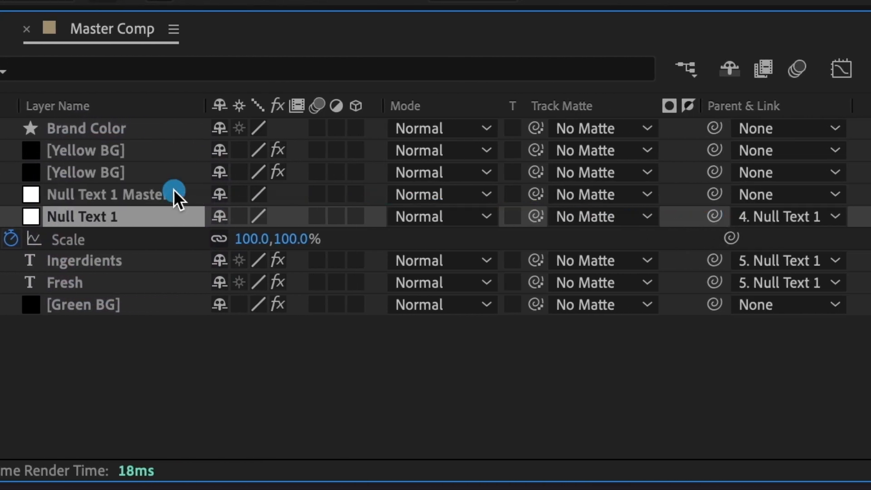
Remove the copied Scale keyframes from Null Text 1 Master
left_click(177, 194)
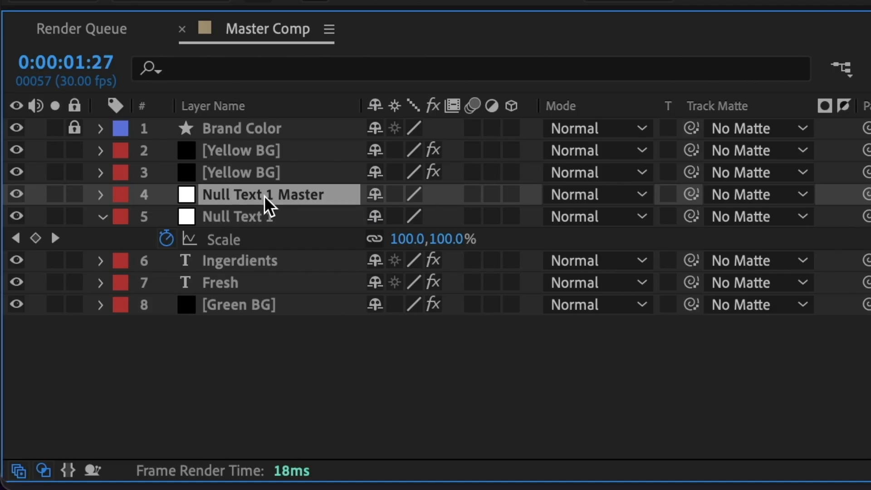
key("s")
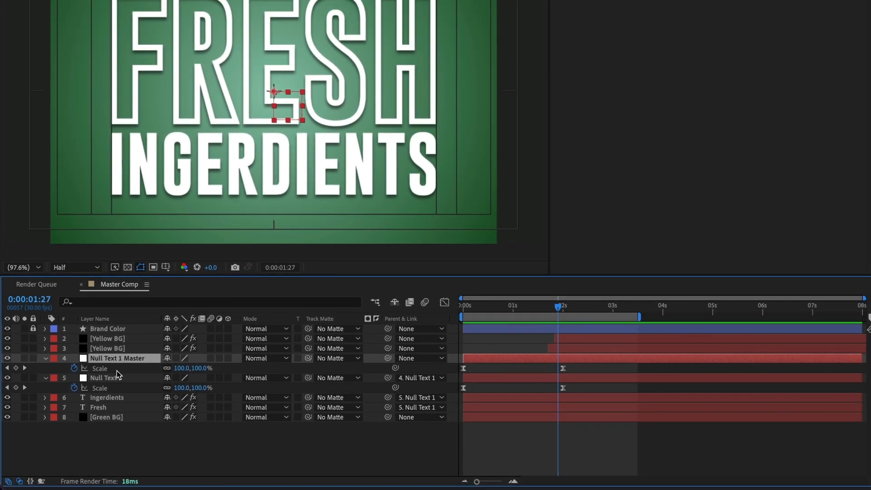
left_click(115, 369)
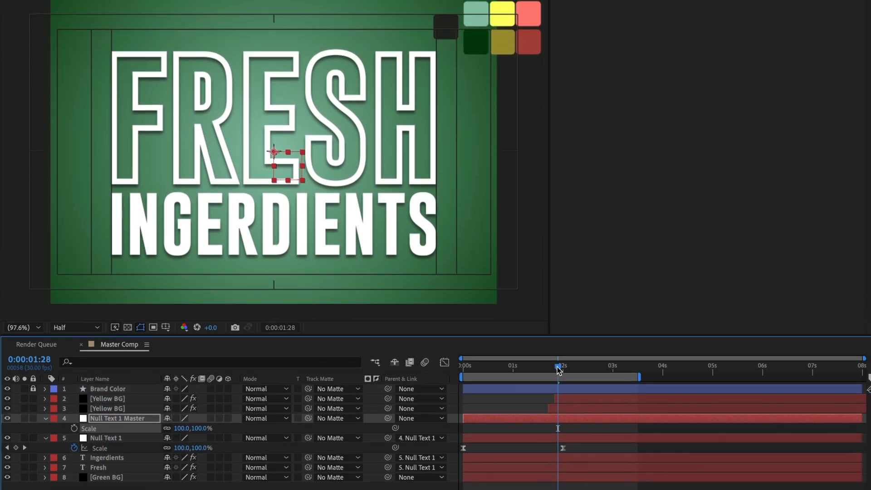
Keyframe the Scale of Null Text 1 Master from 100% at the start to about 145% at 0:00:03:11 and preview it
left_click(567, 306)
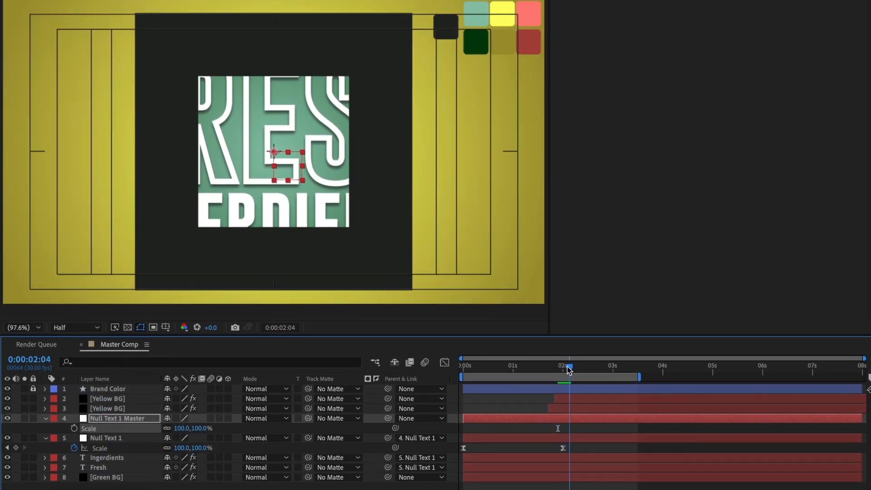
left_click_drag(568, 370, 614, 378)
key("Home")
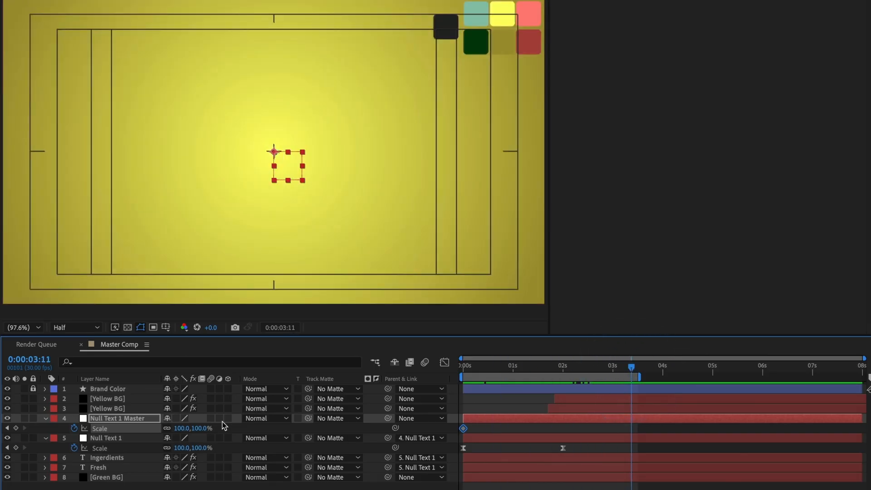
left_click_drag(183, 426, 210, 426)
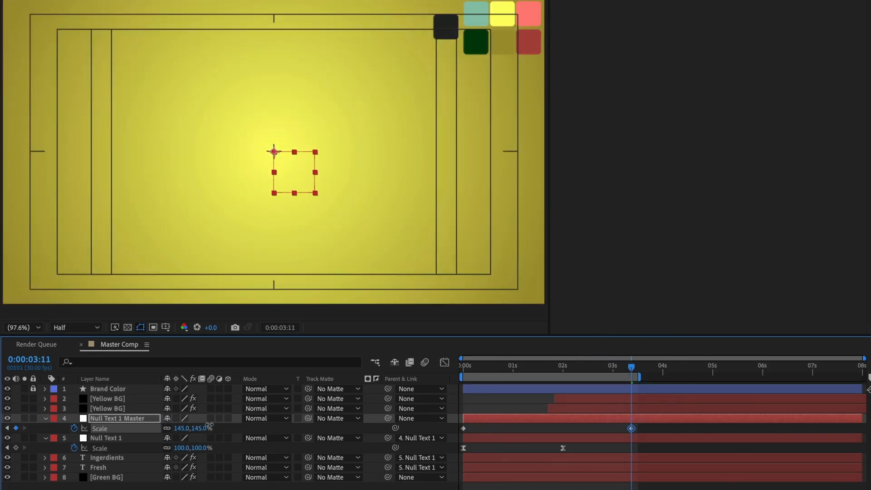
left_click_drag(492, 370, 462, 380)
key("space")
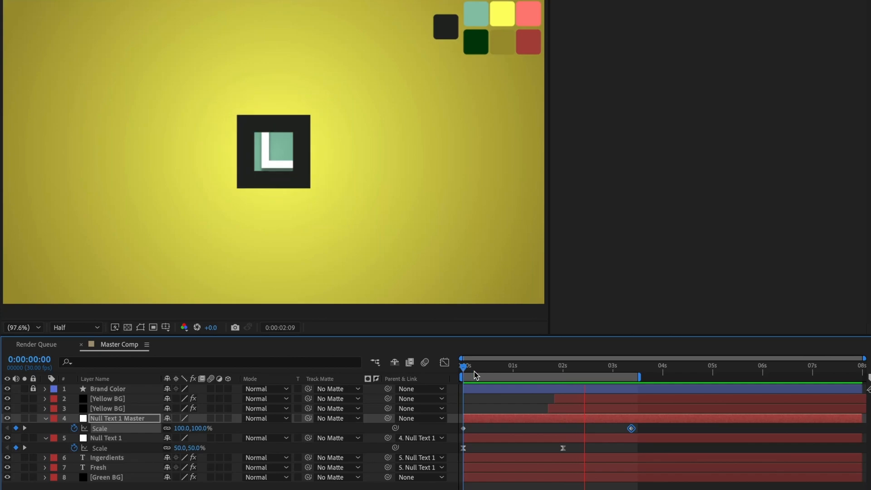
key("space")
left_click_drag(521, 368, 461, 368)
key("space")
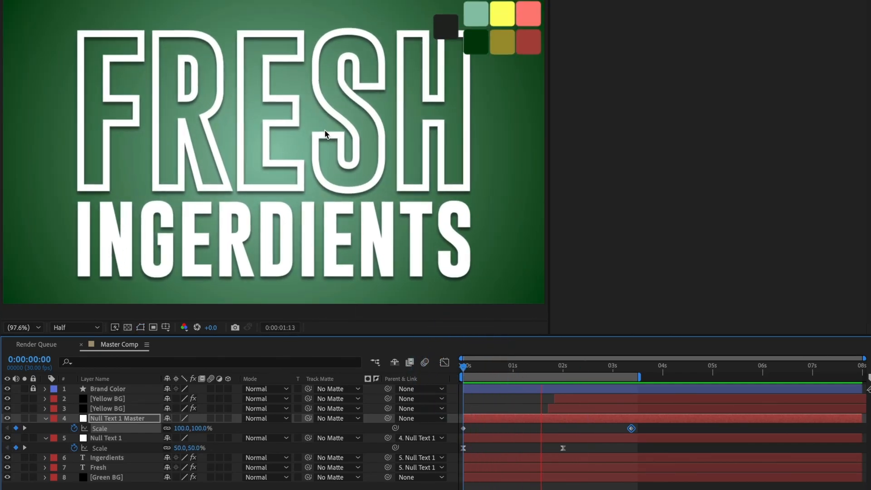
key("space")
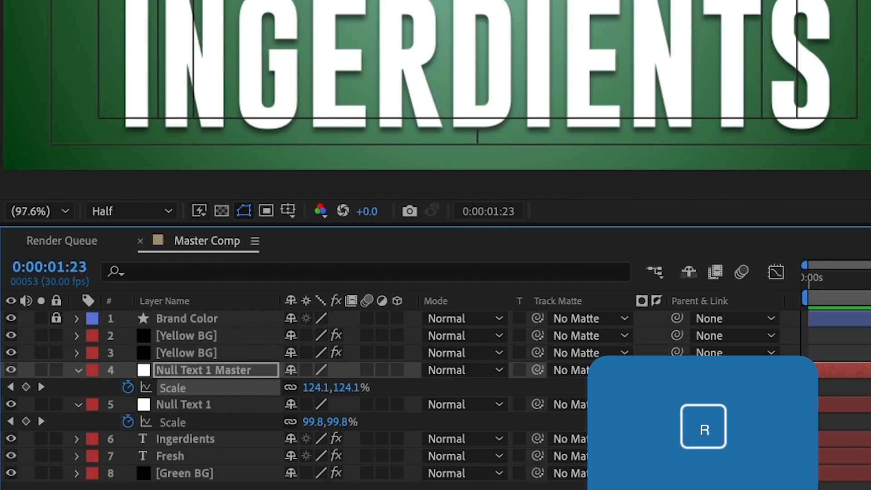
Animate the Rotation of Null Text 1 Master from 0° at about 0:00:01:13 to 90° at 0:00:03:11 and ease both keyframes
key("shift+r")
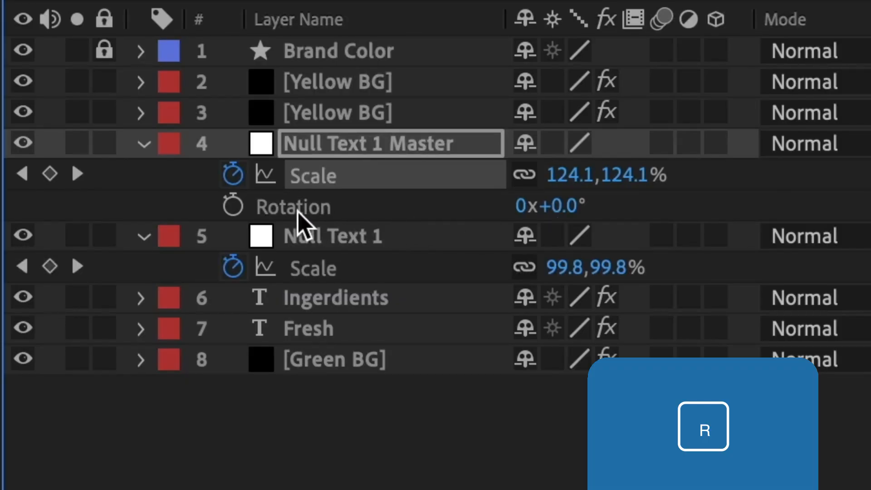
left_click(233, 207)
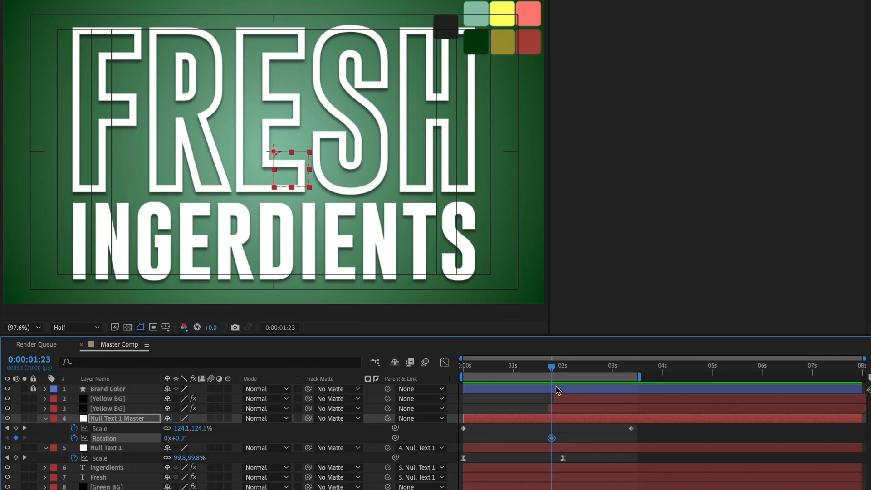
left_click_drag(552, 367, 570, 369)
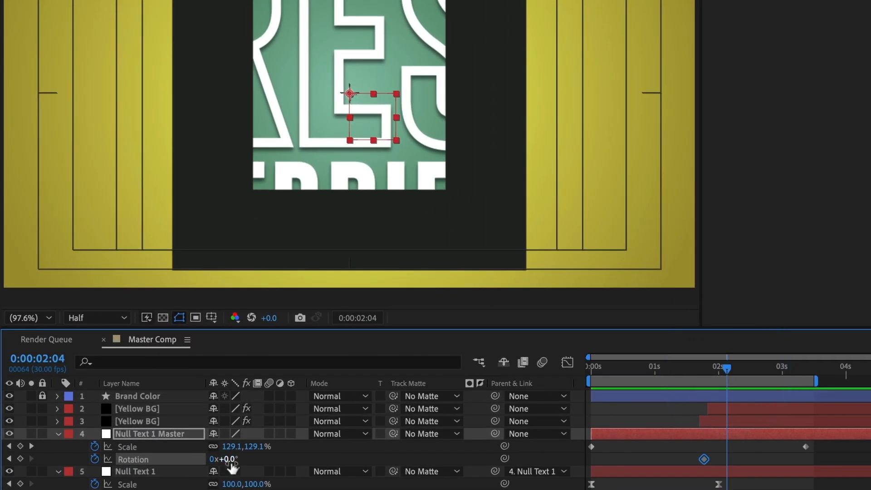
left_click_drag(231, 463, 238, 462)
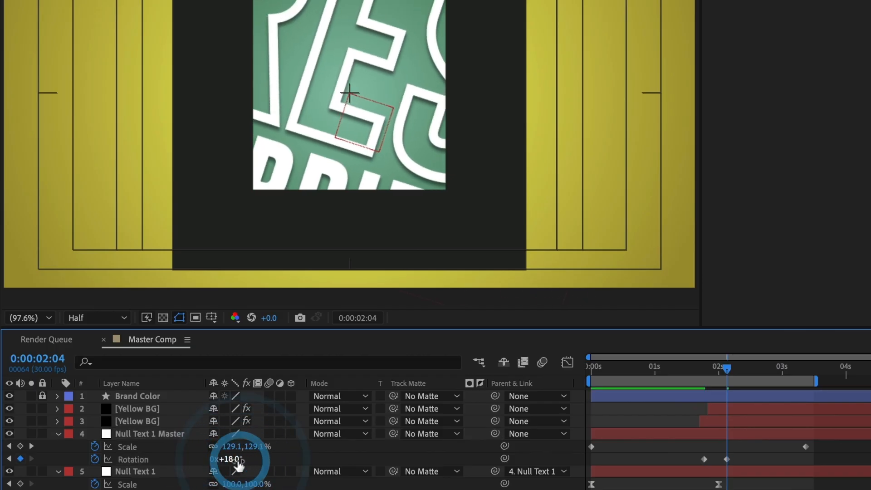
left_click(236, 459)
type("90")
key("Return")
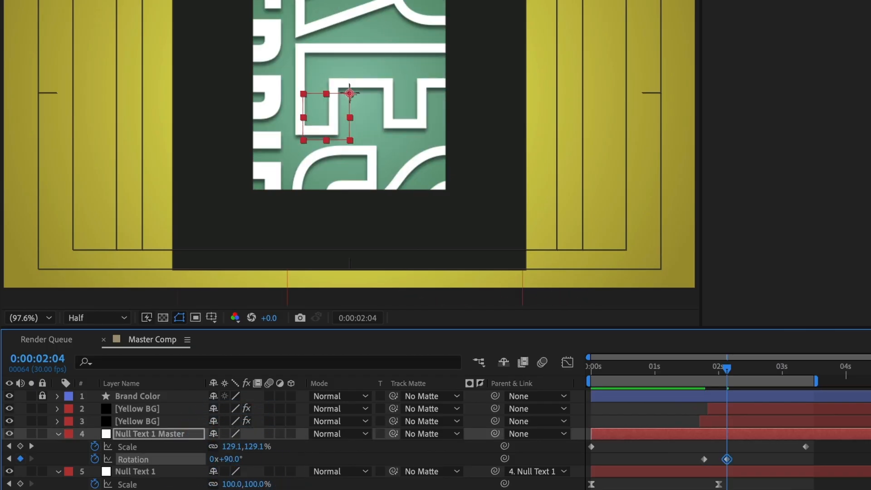
left_click_drag(727, 459, 805, 459)
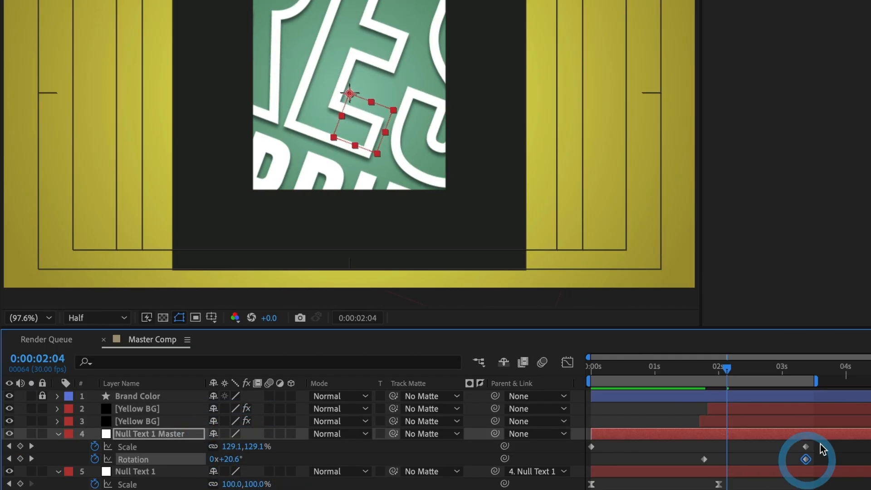
left_click_drag(694, 464, 693, 467)
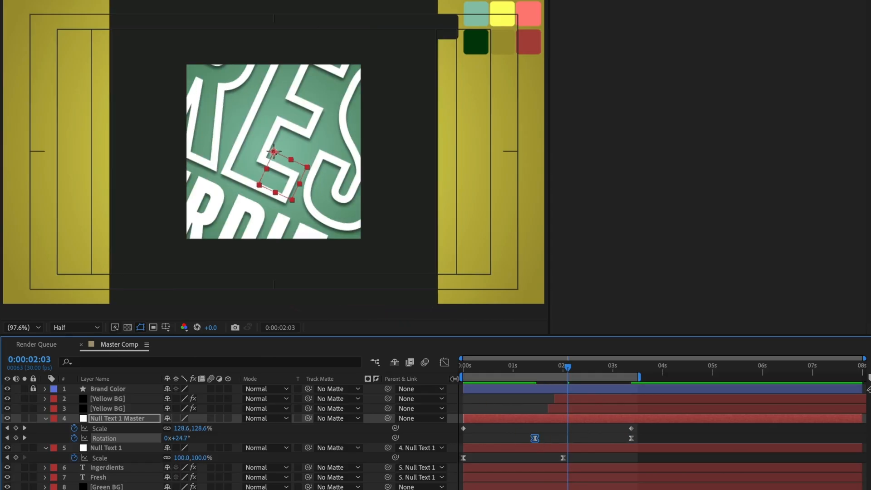
Reshape the Rotation speed graph to peak near 0:00:02:08 by raising the ease influence of both keyframes
left_click(446, 362)
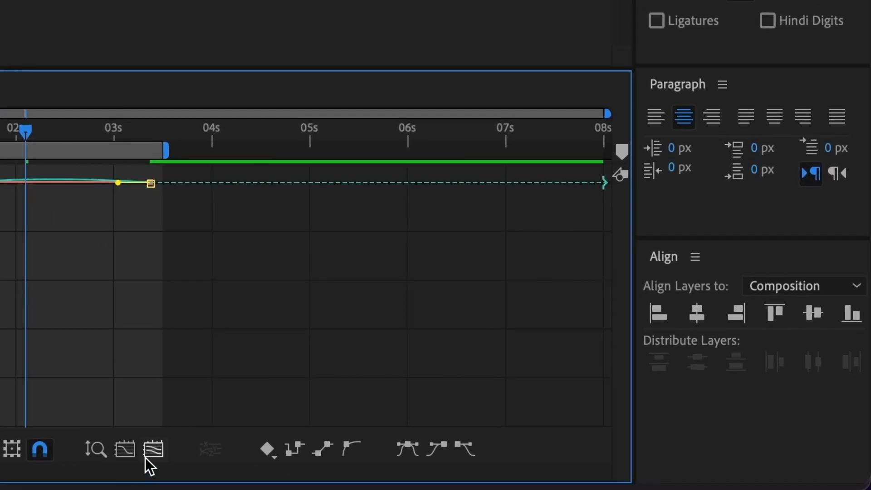
left_click(148, 450)
left_click_drag(228, 410, 245, 410)
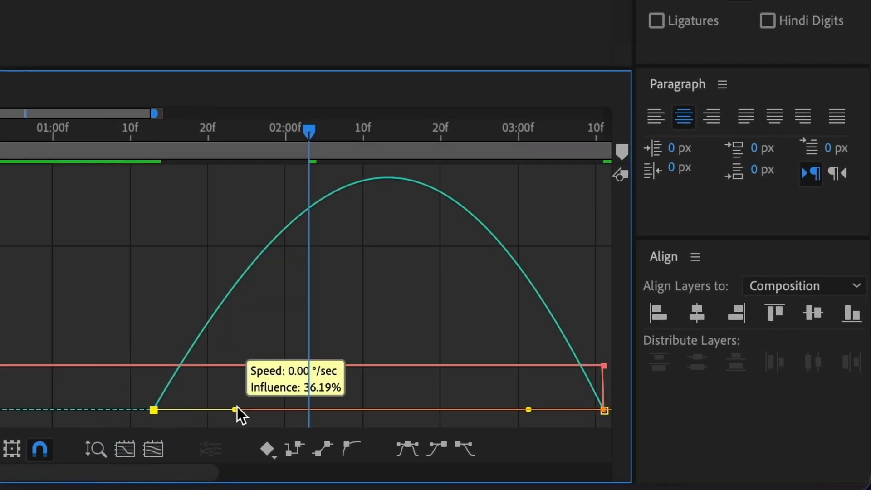
left_click_drag(682, 450, 707, 449)
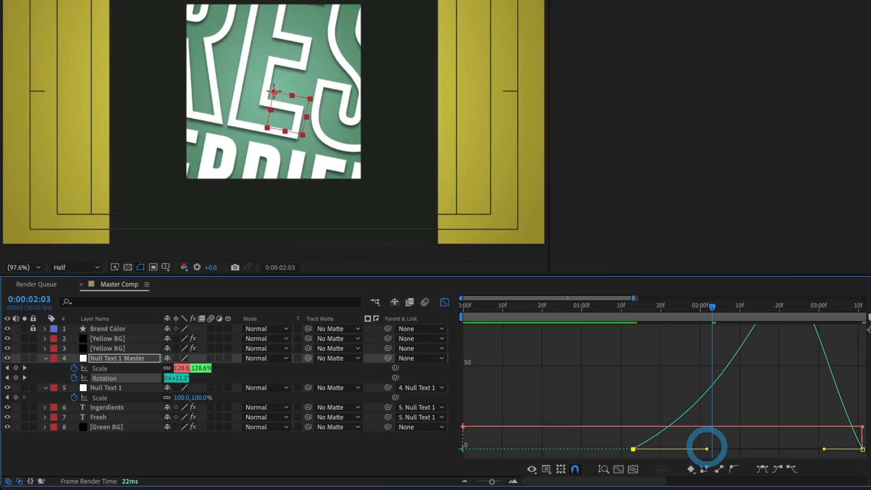
left_click_drag(824, 449, 797, 450)
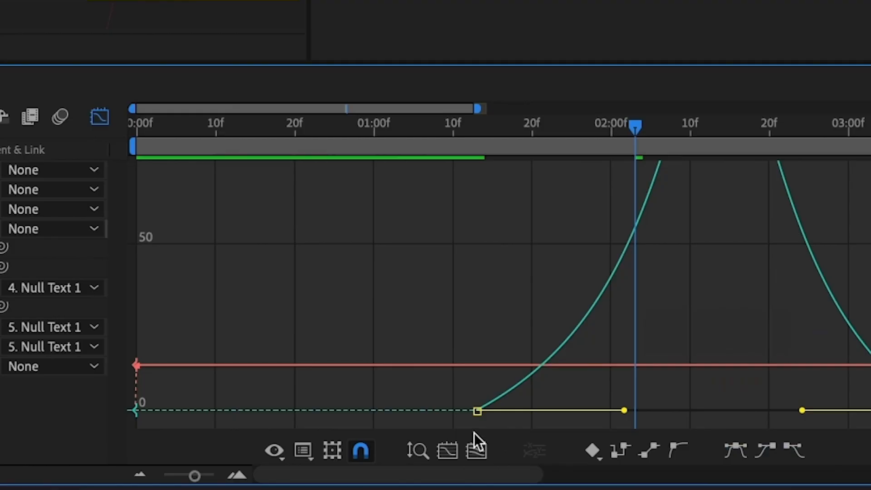
left_click(482, 441)
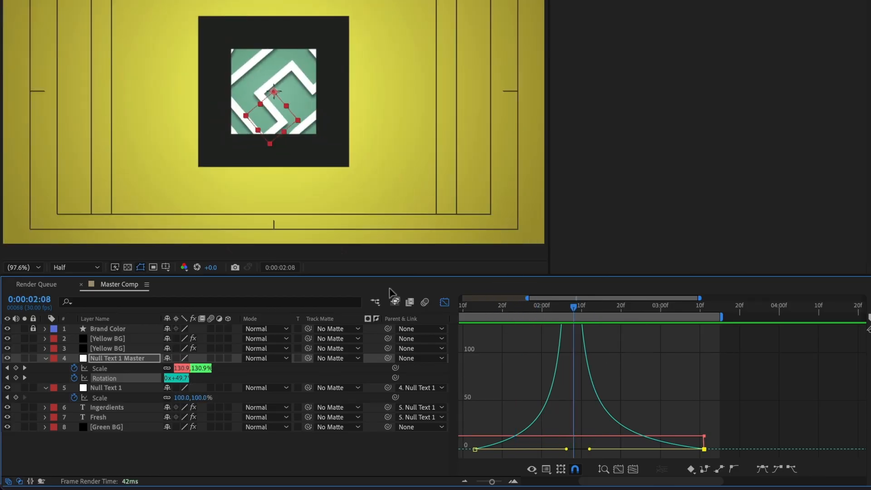
Move the final Rotation keyframe of Null Text 1 Master slightly earlier, to about 0:00:03:10, and preview the transition
left_click(443, 303)
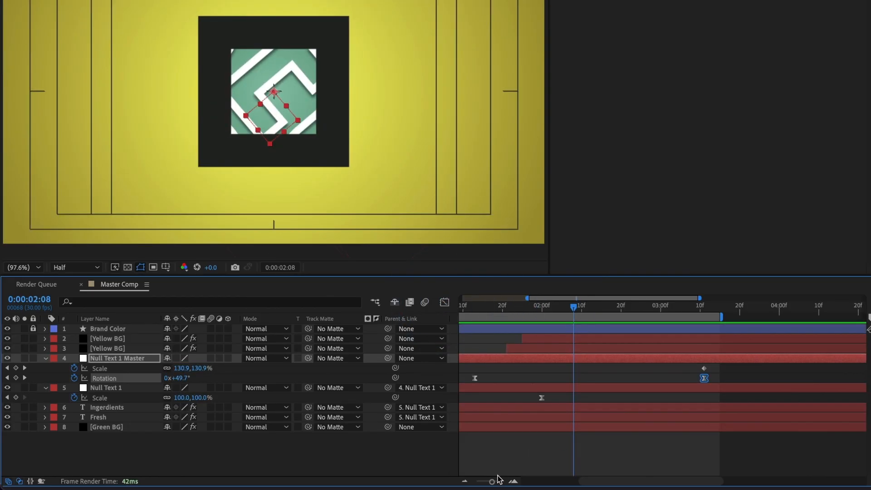
left_click_drag(492, 482, 484, 481)
left_click_drag(706, 378, 703, 381)
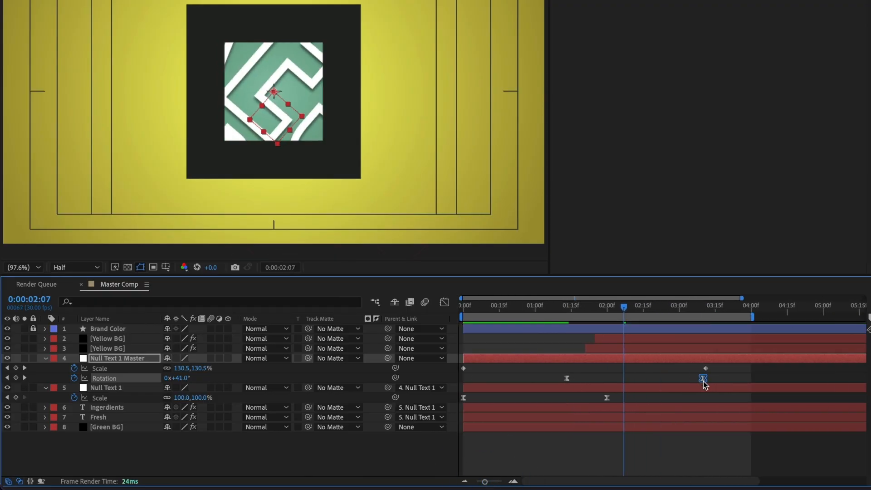
left_click(584, 308)
key("space")
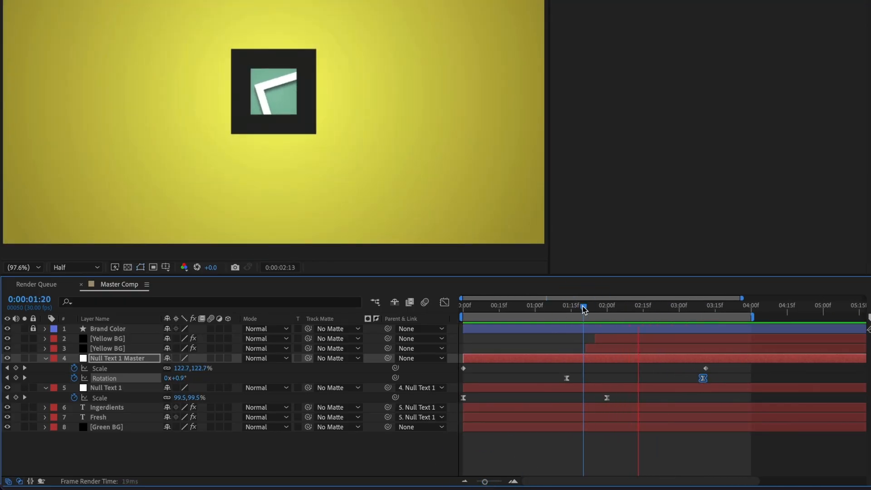
left_click(559, 307)
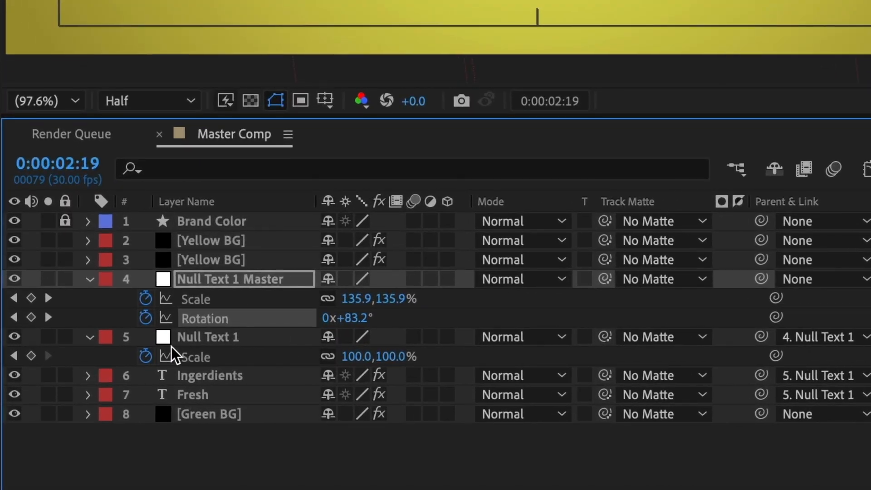
Assign the Yellow label color to both Yellow BG layers and deselect them
left_click(219, 263)
left_click(217, 247, "shift")
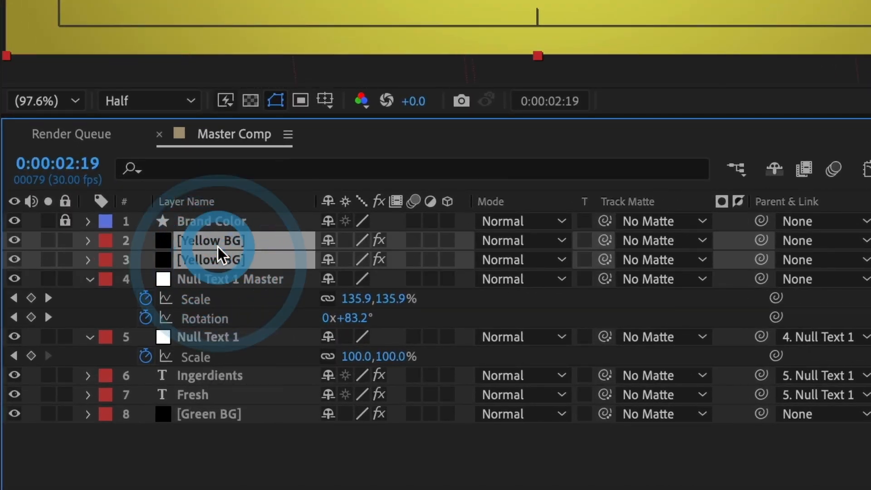
left_click(105, 241)
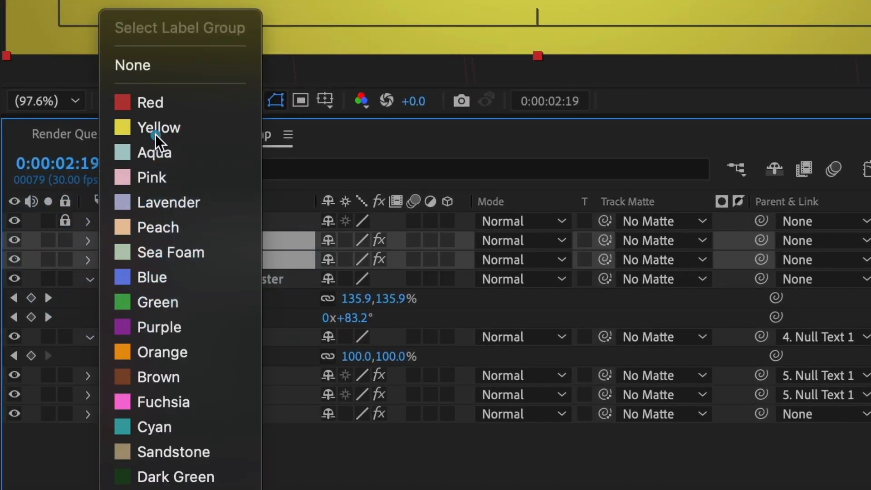
left_click(155, 133)
key("super+shift+a")
Soften the Outer Radius speed curve of the lower Yellow BG's Iris Wipe by reducing the last keyframe's ease influence
left_click(823, 359)
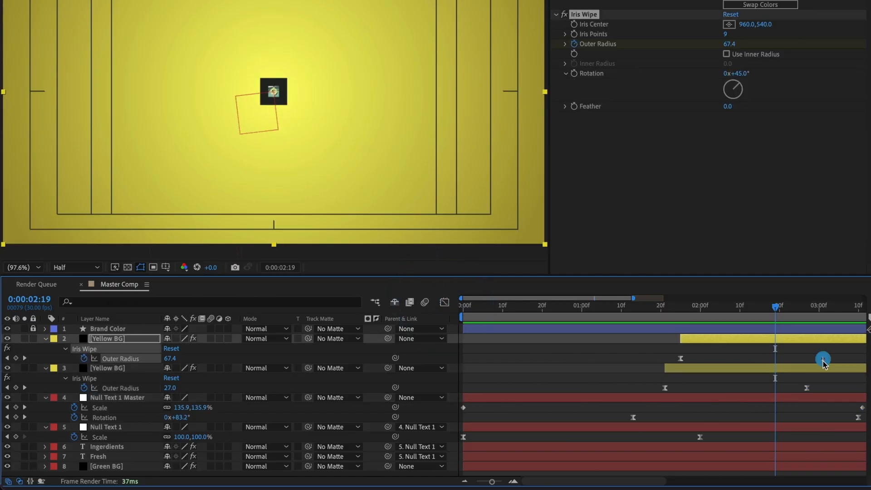
left_click(807, 388)
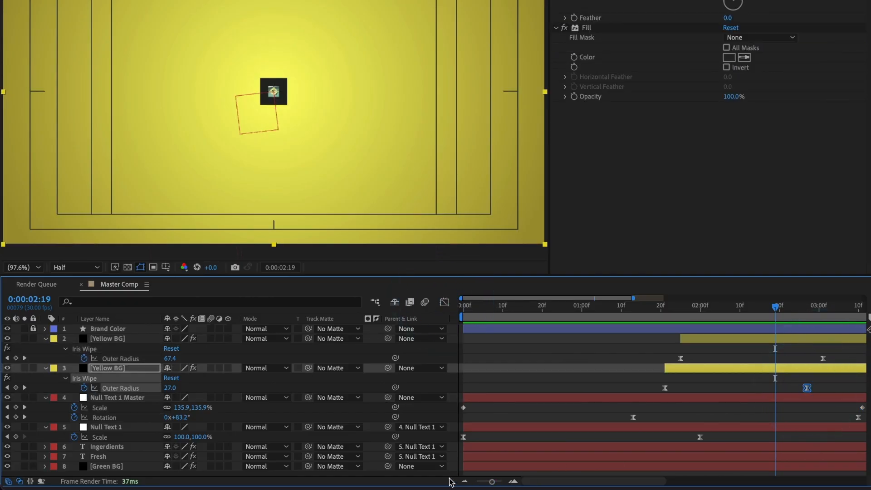
left_click(444, 302)
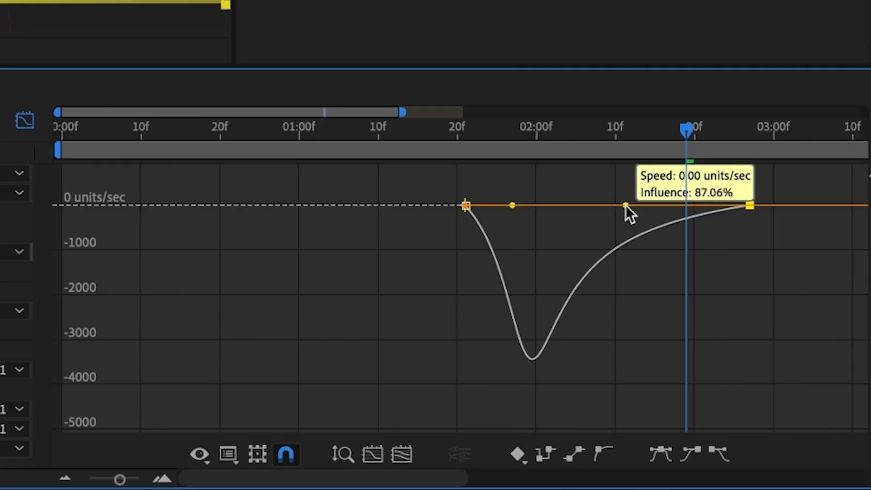
left_click_drag(745, 344, 749, 344)
left_click_drag(634, 205, 636, 205)
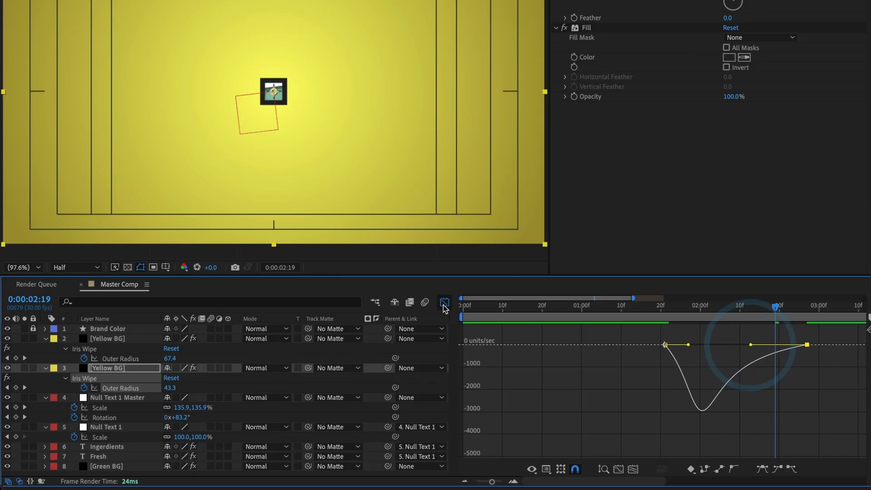
left_click(25, 120)
Reduce the ease influence of the last Outer Radius keyframe on the upper Yellow BG to soften its speed curve
left_click(823, 359)
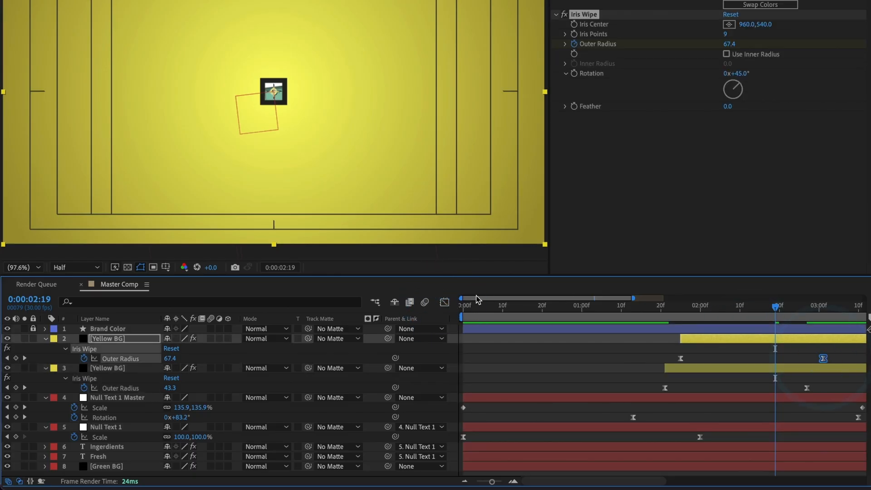
left_click(445, 302)
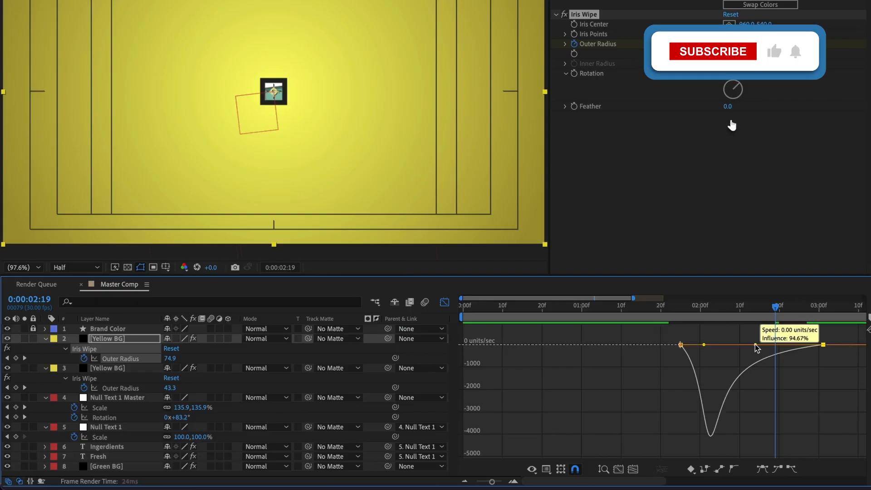
left_click_drag(753, 346, 767, 345)
Shift the final Outer Radius keyframes of the upper and lower Yellow BG earlier, to about 0:00:02:22 and 0:00:02:18, and preview
left_click(674, 306)
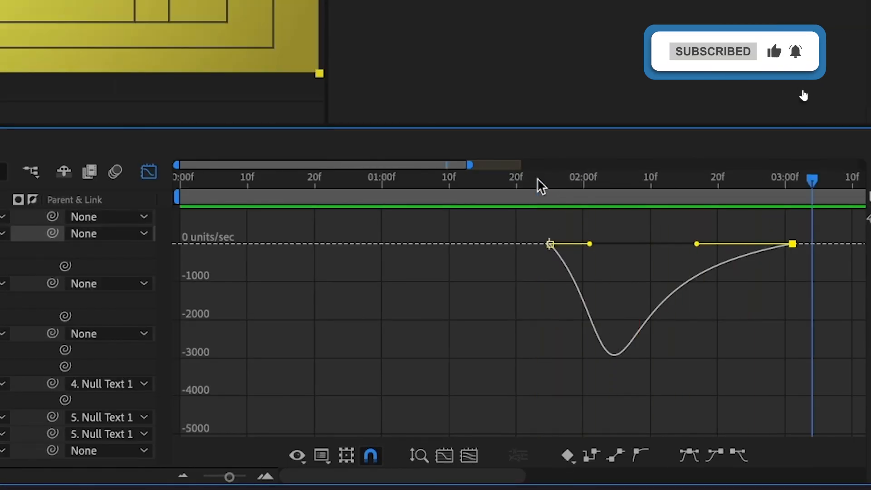
key("space")
left_click(149, 171)
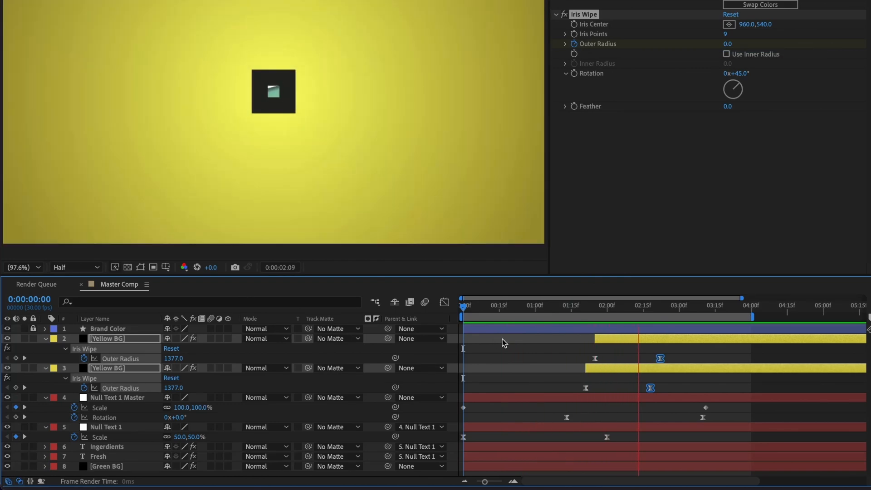
key("space")
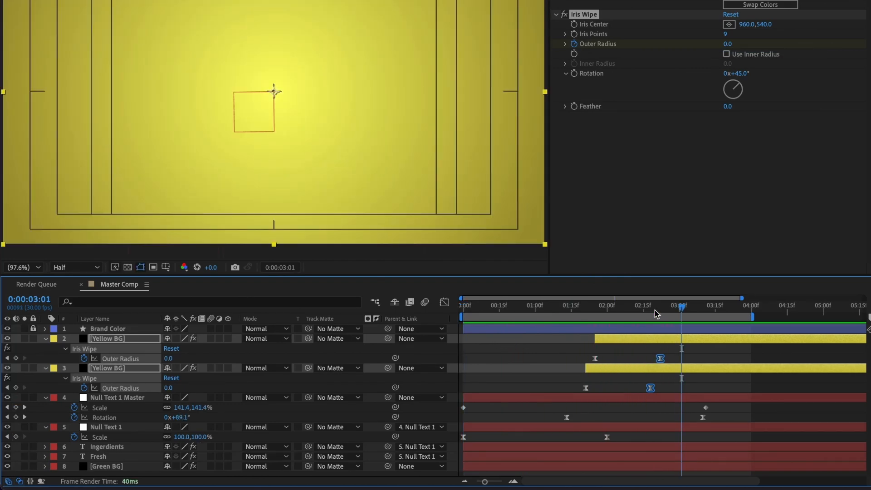
Split all layers from Null Text 1 Master down to Green BG at 0:00:03:11 and remove the portions after that point
mouse_move(654, 310)
left_mouse_down()
mouse_move(611, 312)
mouse_move(663, 312)
left_mouse_up()
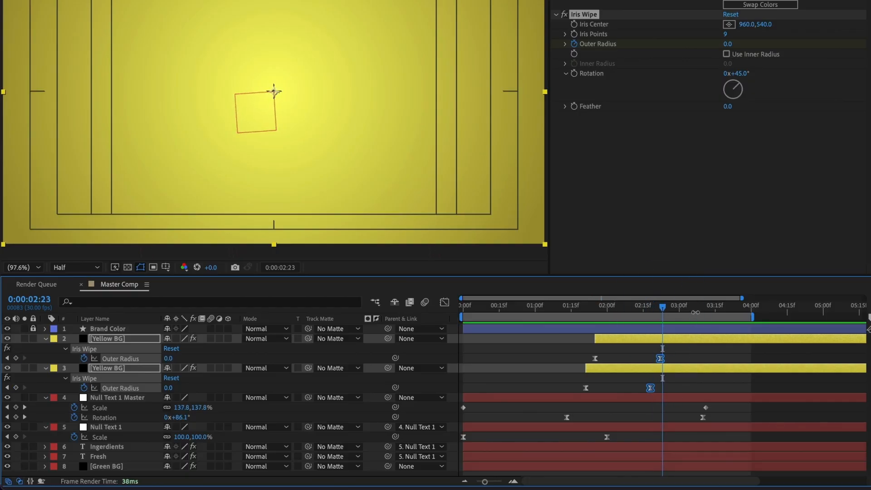
mouse_move(693, 314)
left_mouse_down()
mouse_move(685, 312)
mouse_move(706, 311)
left_mouse_up()
left_click(710, 398)
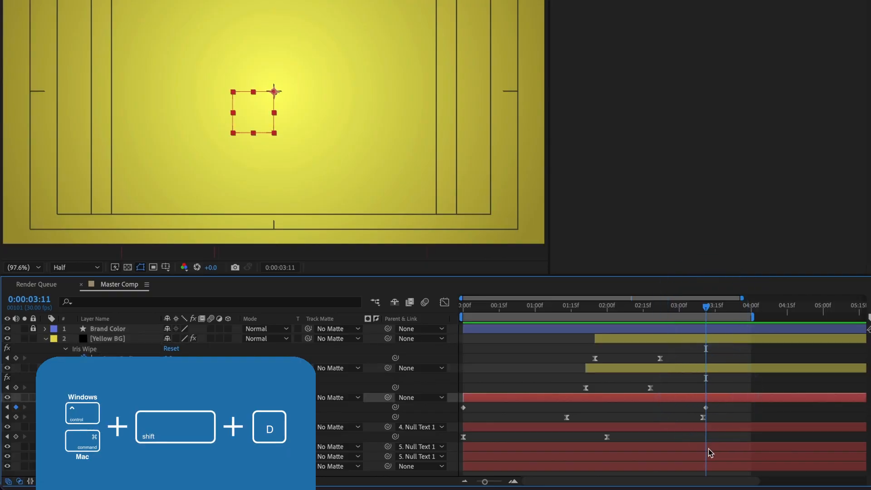
left_click(707, 466, "shift")
key("ctrl+shift+d")
left_click(721, 396)
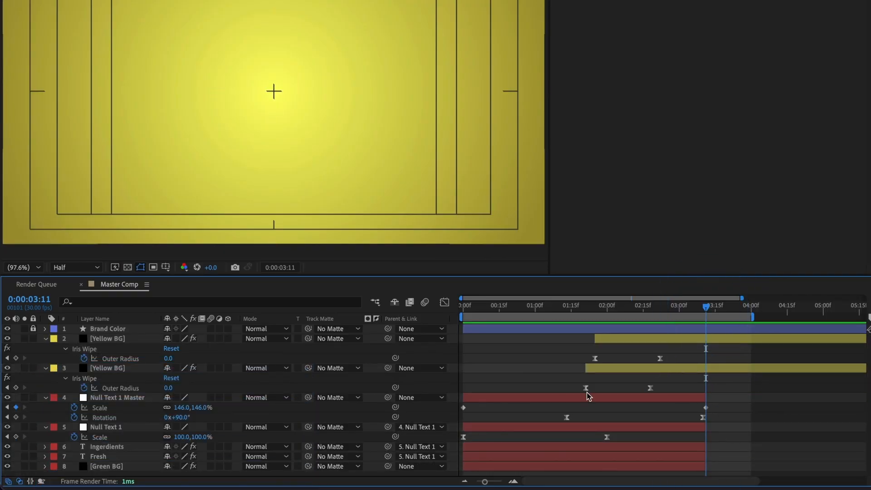
Collapse the properties of Null Text 1 Master and Null Text 1 and give both layers the Purple label color
left_click(46, 398)
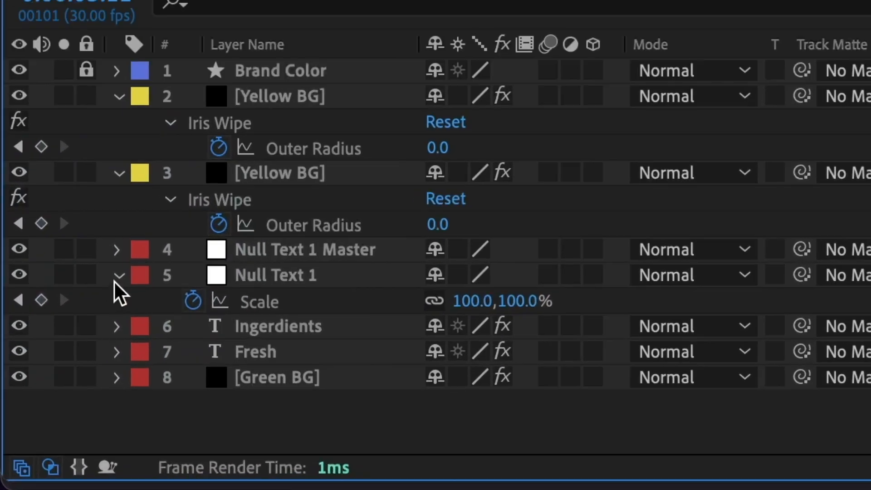
left_click(46, 407)
left_click(330, 225)
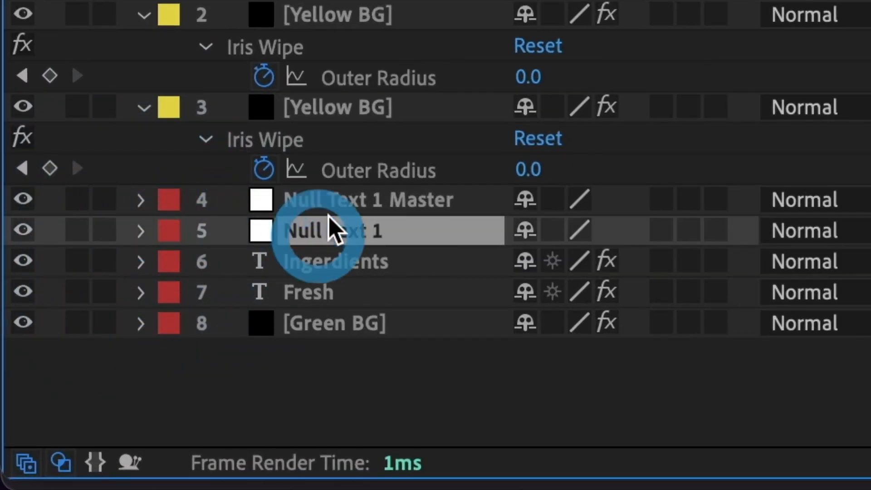
left_click(333, 202, "shift")
left_click(175, 202)
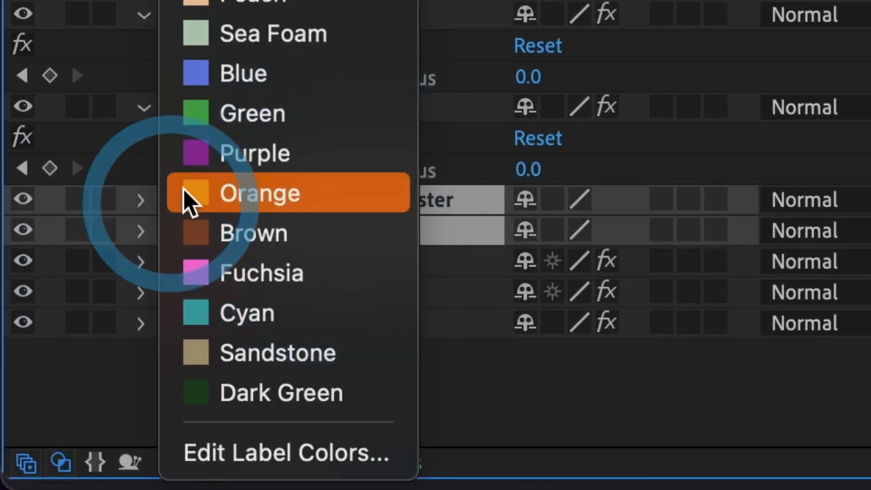
left_click(213, 180)
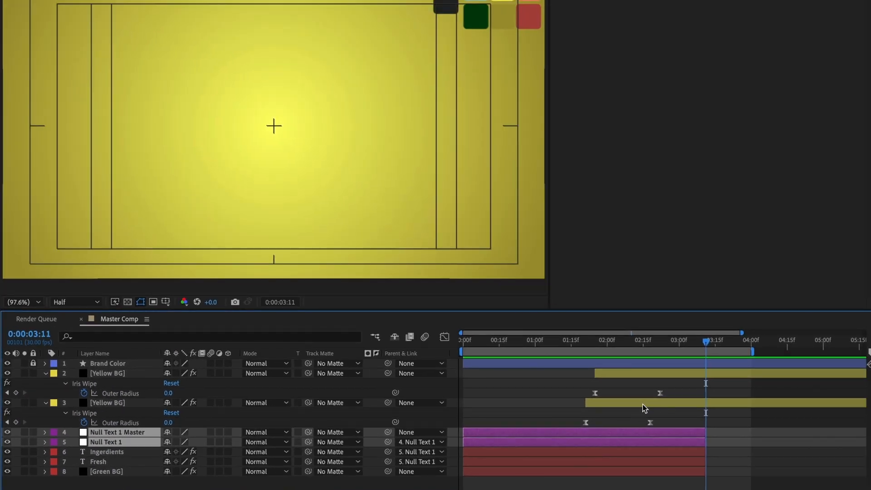
Create a "Locally Sourced" text layer with the time at 0:00:02:23 and place it above both Yellow BG layers
left_click(644, 408)
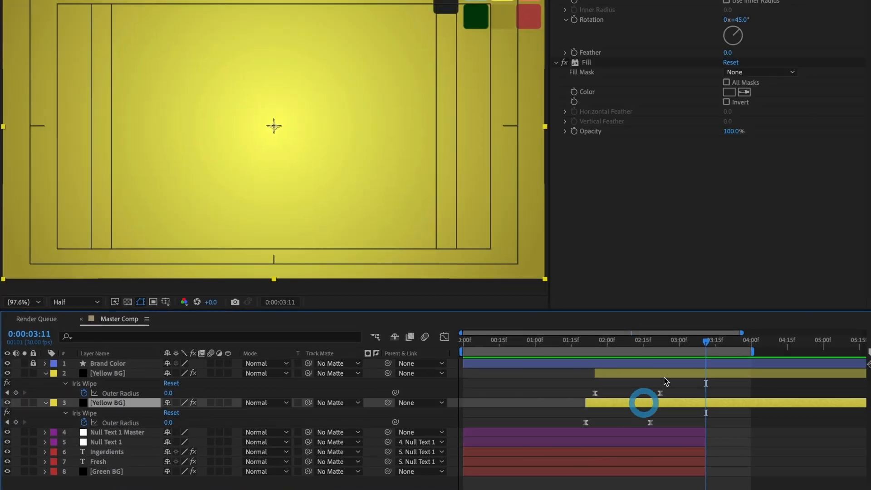
mouse_move(657, 346)
left_mouse_down()
mouse_move(605, 346)
mouse_move(662, 345)
left_mouse_up()
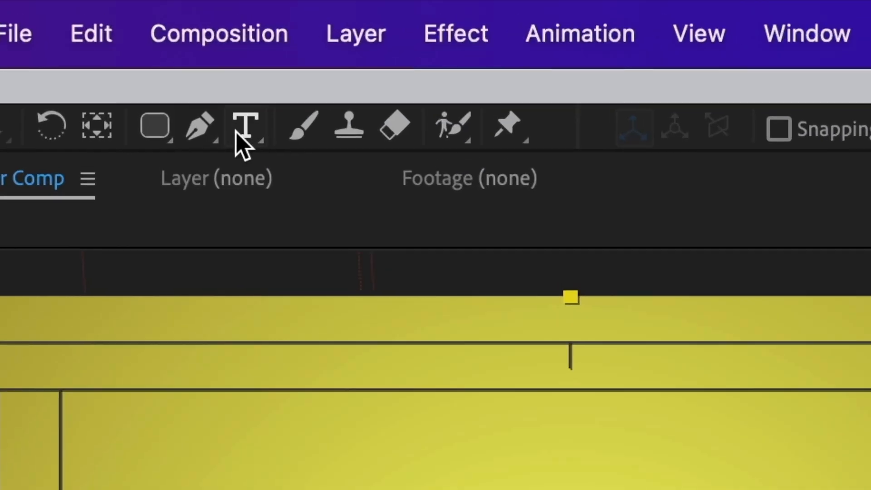
left_click(247, 126)
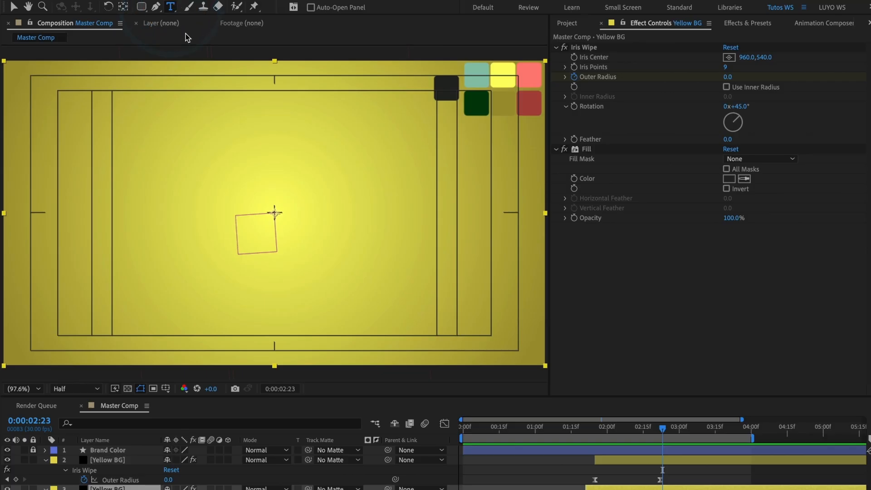
left_click(30, 216)
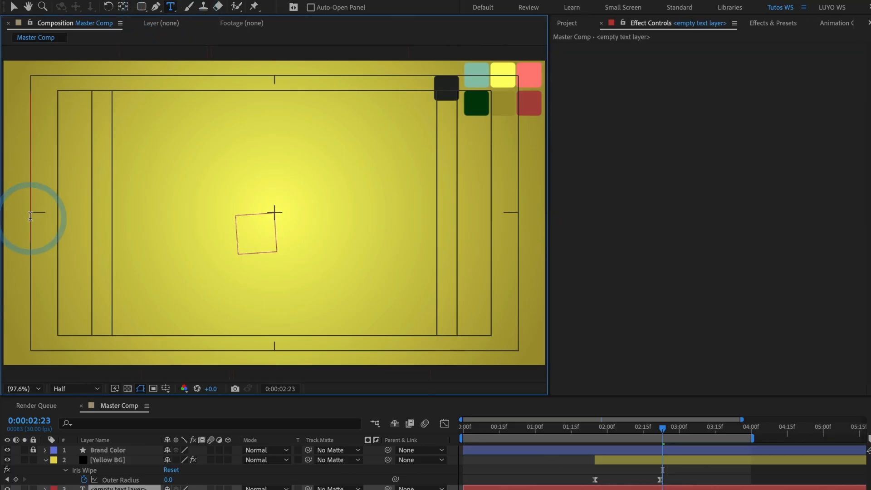
type("Locally Sourced")
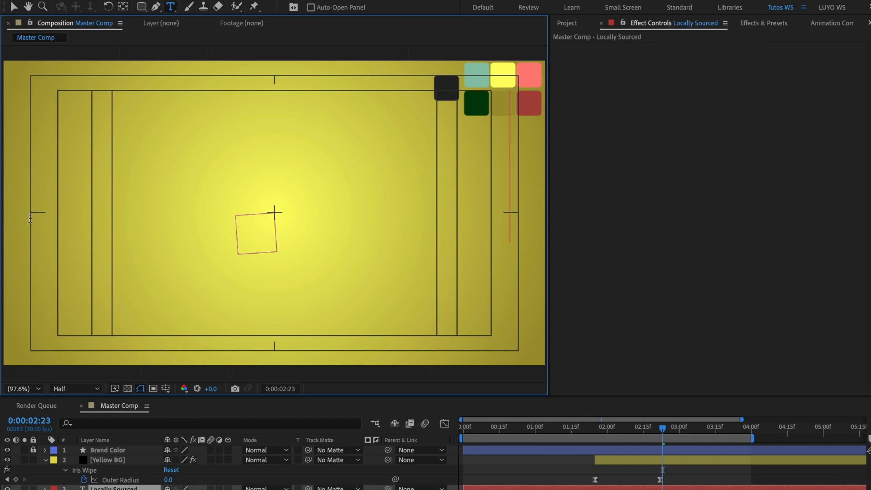
left_click(13, 7)
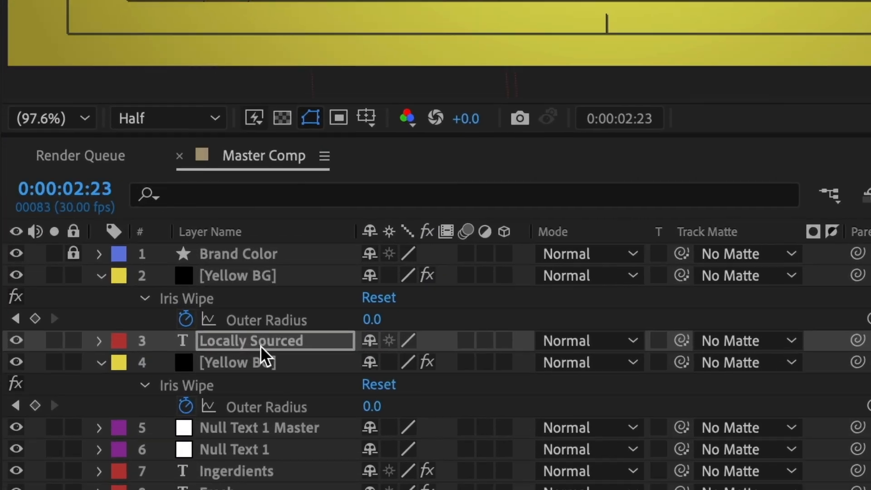
left_click_drag(119, 488, 124, 456)
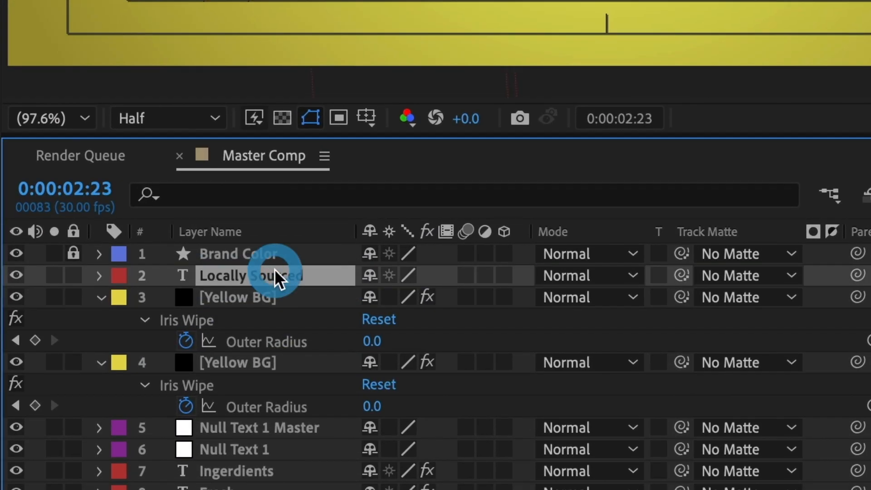
left_click(274, 269)
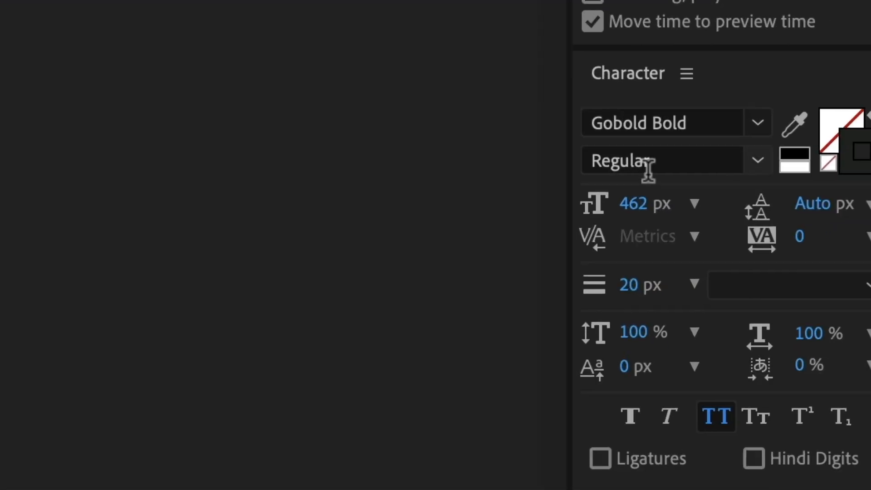
Set the font size of the "Locally Sourced" text to 230 px
left_click(578, 203)
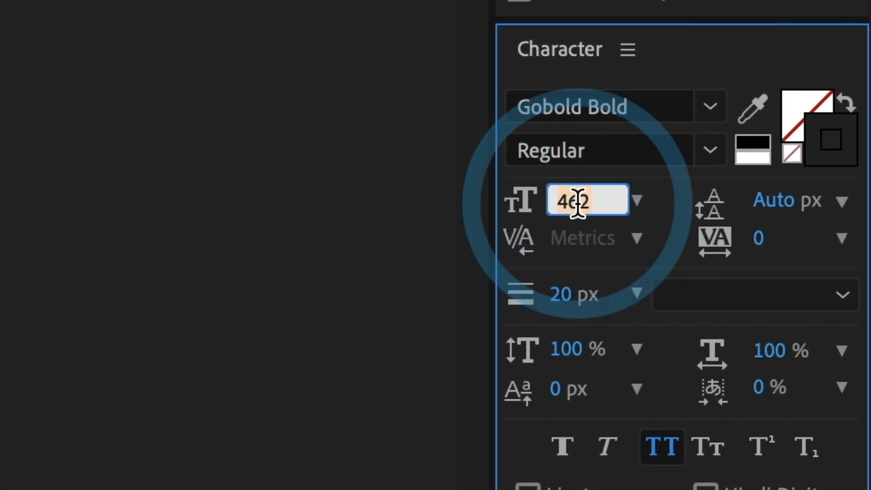
type("230")
key("Return")
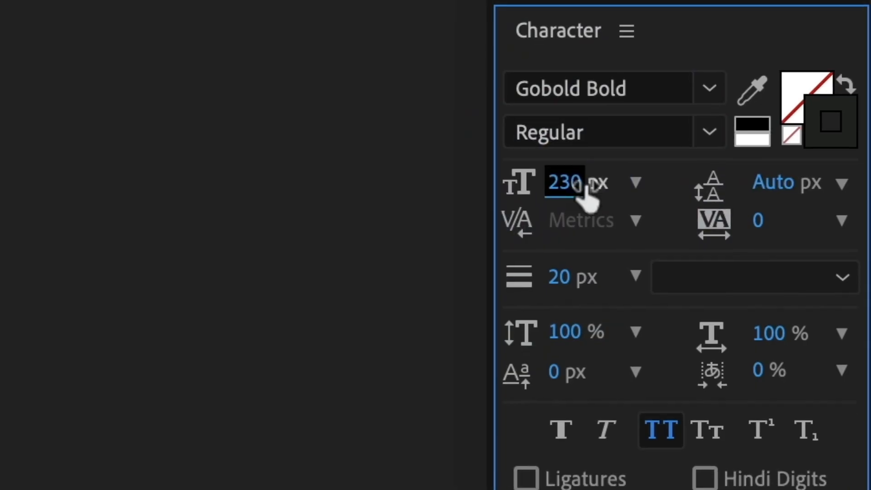
Center the "Locally Sourced" text horizontally and vertically in the composition
left_click(524, 196)
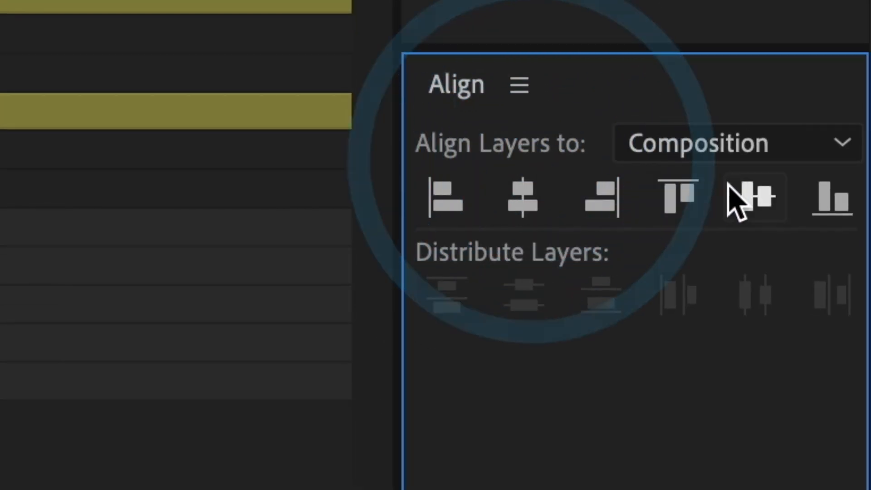
left_click(750, 190)
left_click(531, 195)
left_click(750, 191)
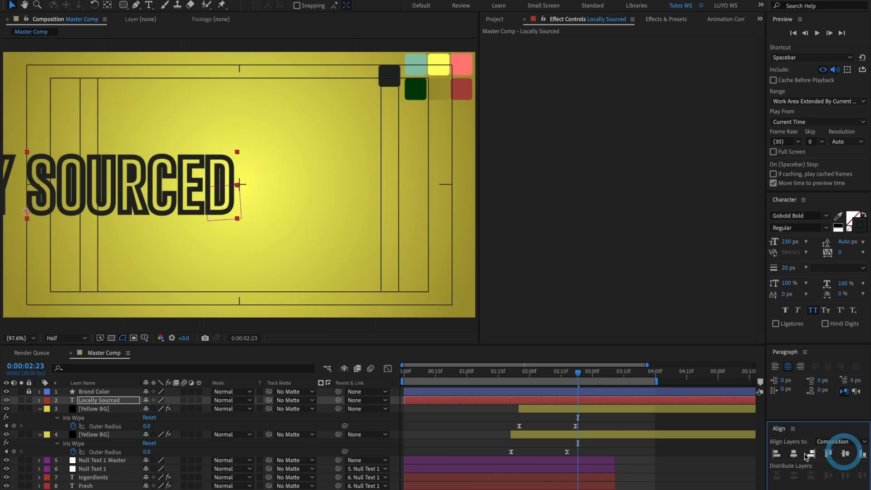
left_click(793, 453)
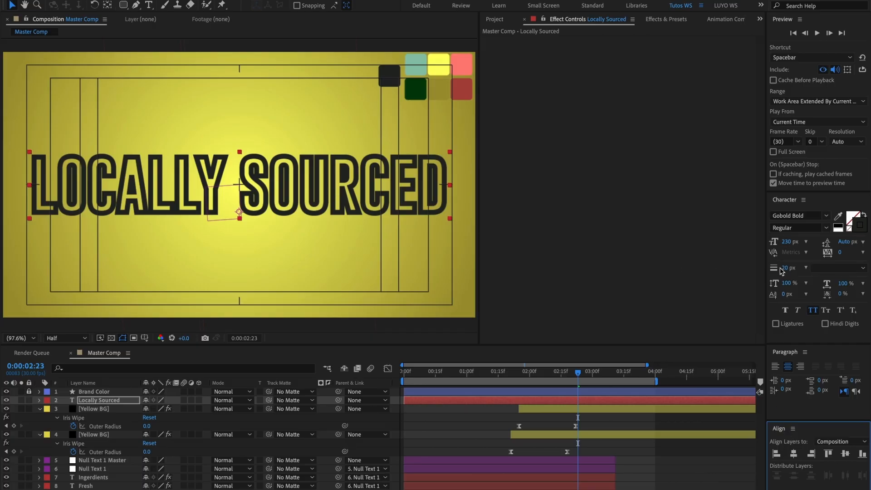
Set the "Locally Sourced" text's stroke width to 9 px and its font size to 200 px
left_click_drag(783, 267, 779, 268)
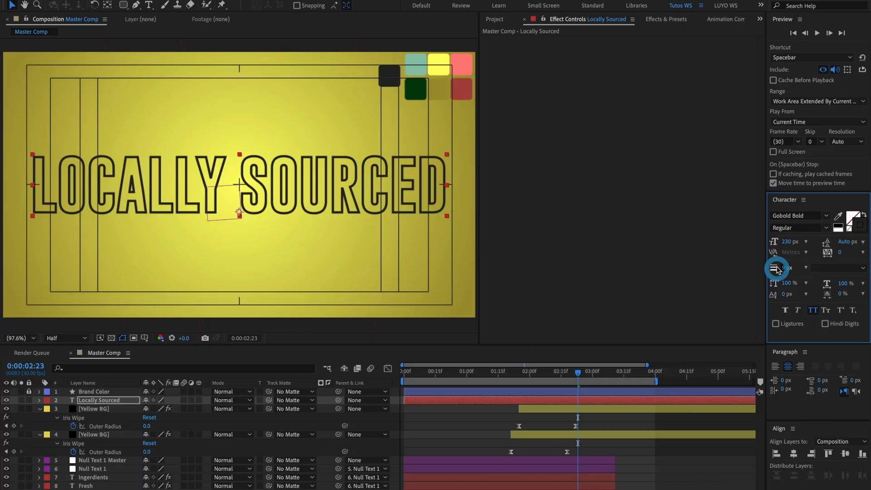
left_click(785, 242)
type("200")
key("Return")
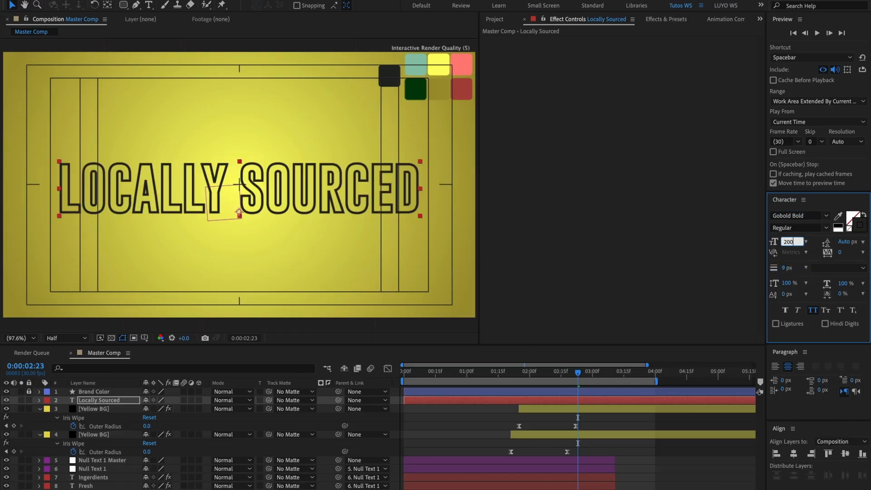
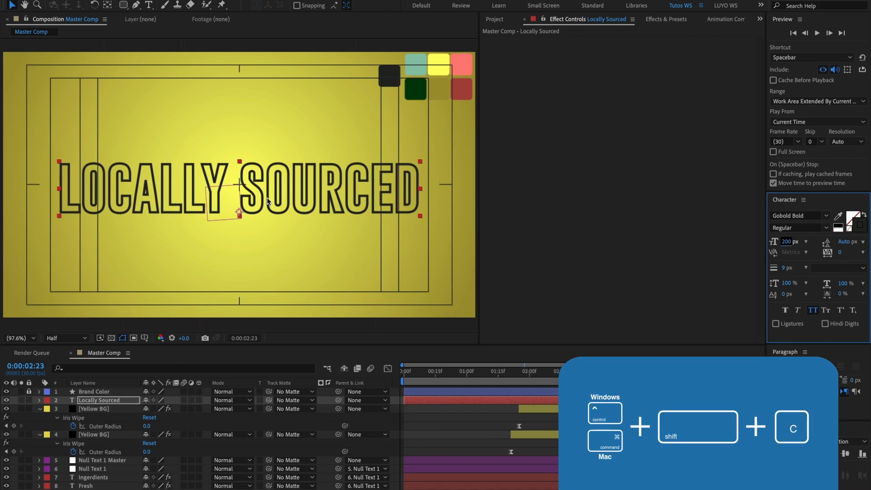
Pre-compose the "Locally Sourced" layer as "LC Text Fill" and shift it to start with the upper Yellow BG layer
key("super+shift+c")
type("LC Text Fill")
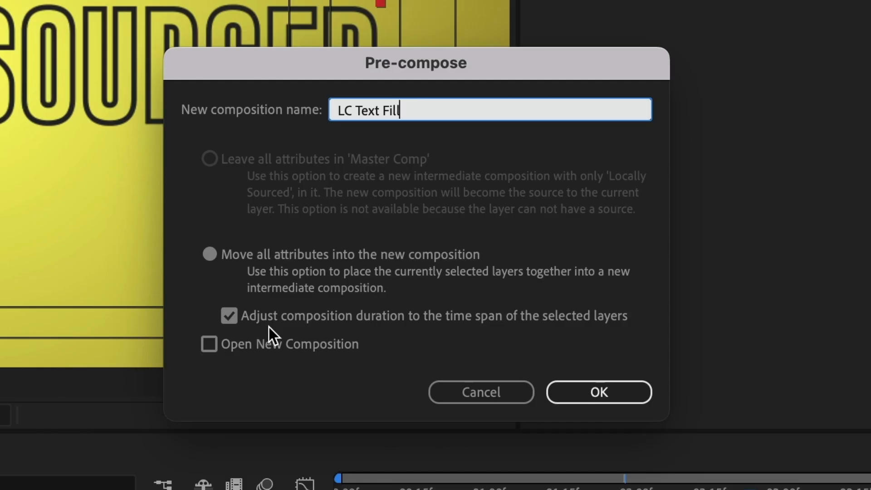
left_click(600, 392)
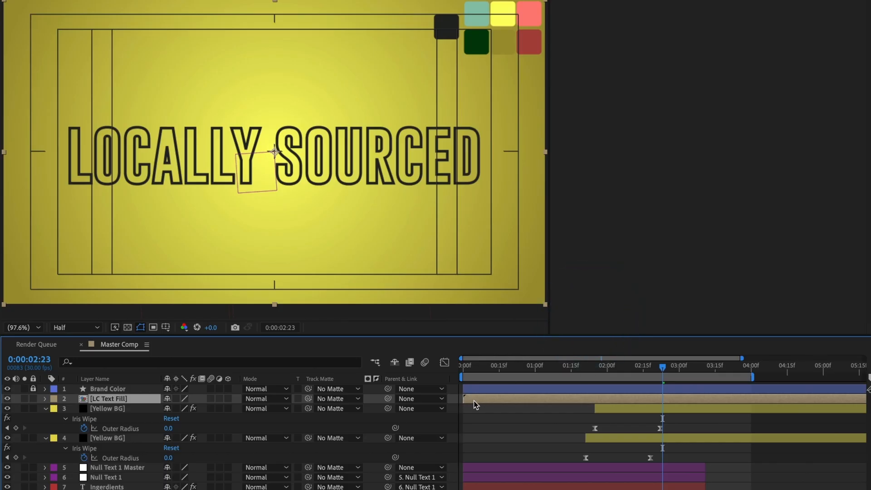
left_click(606, 403)
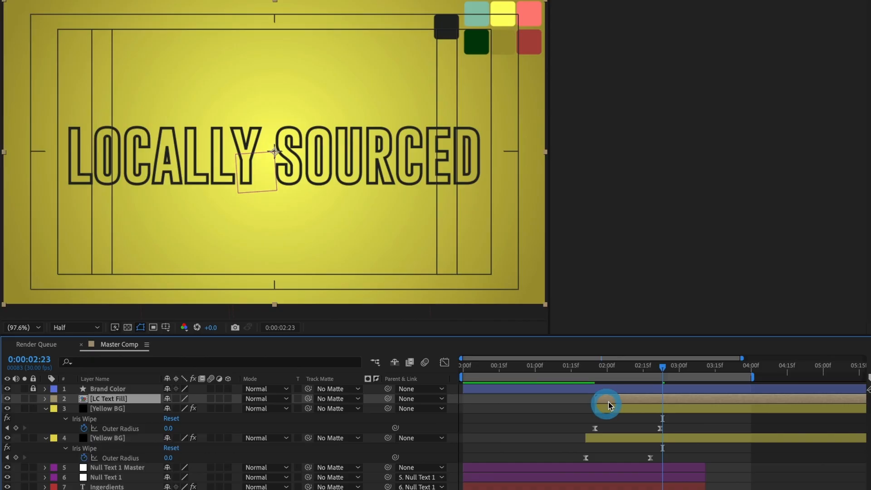
Inside LC Text Fill, define a region of interest tightly around the text and crop the composition to it
double_click(634, 398)
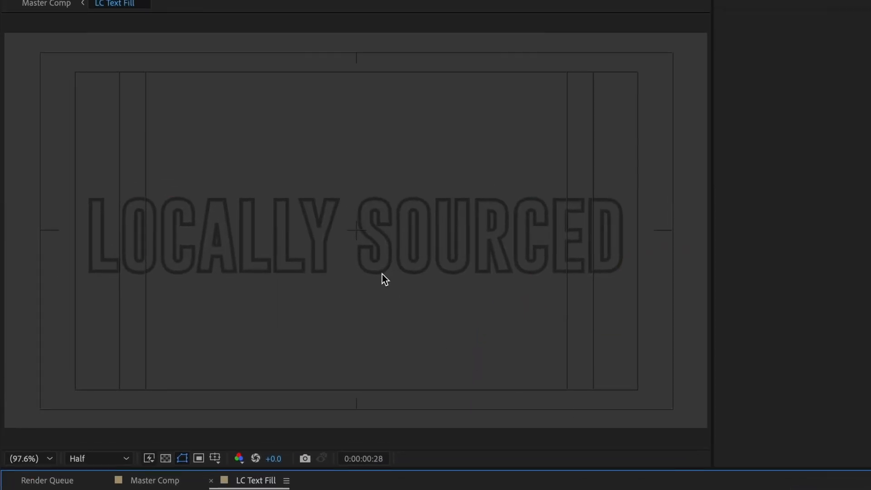
left_click(367, 251)
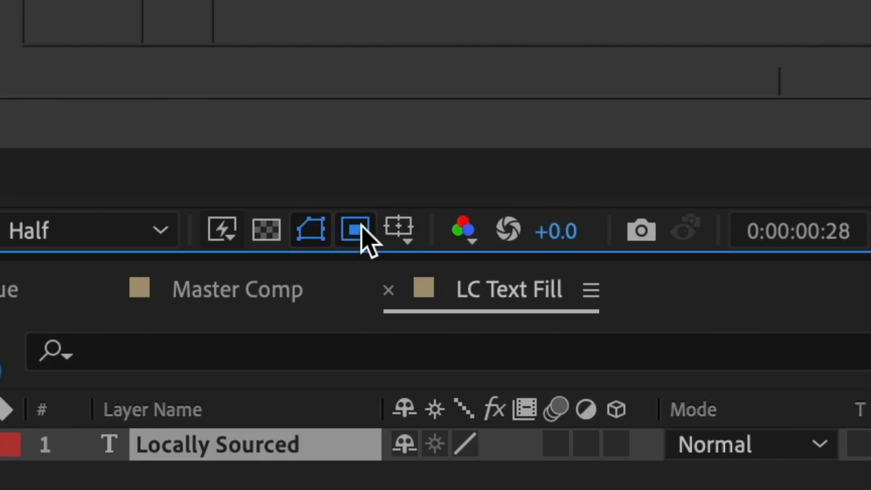
left_click(362, 227)
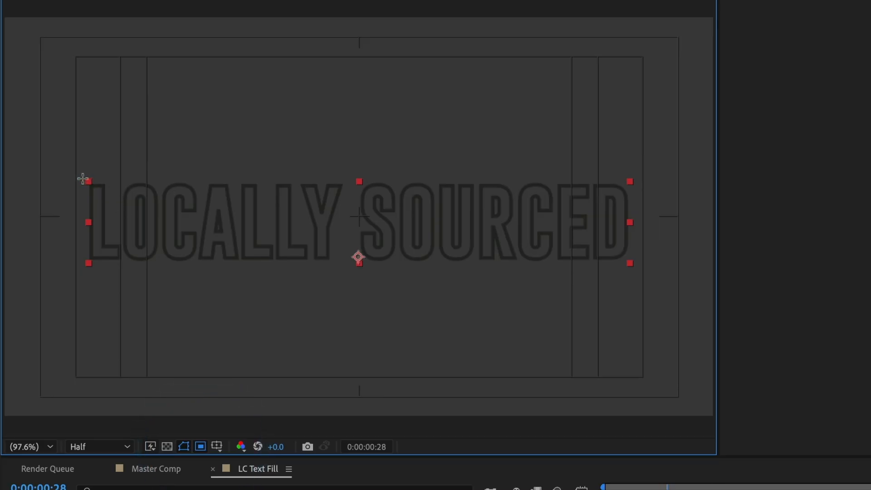
left_click_drag(81, 179, 639, 270)
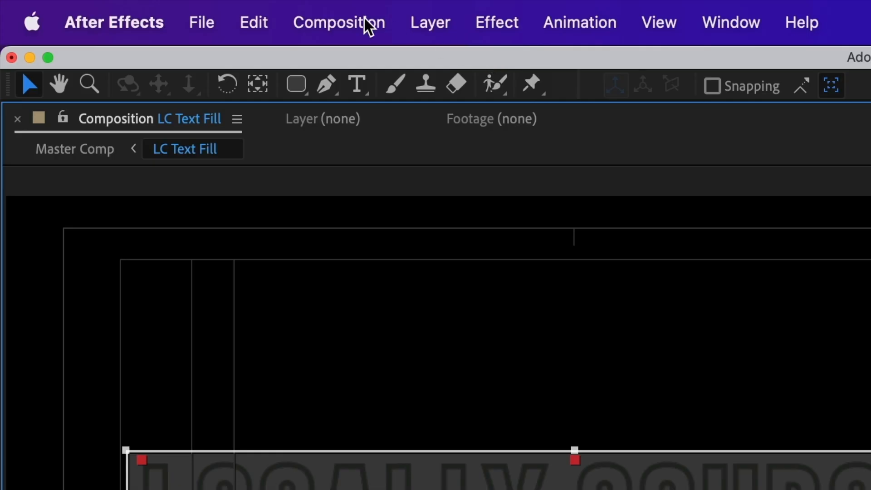
left_click(349, 23)
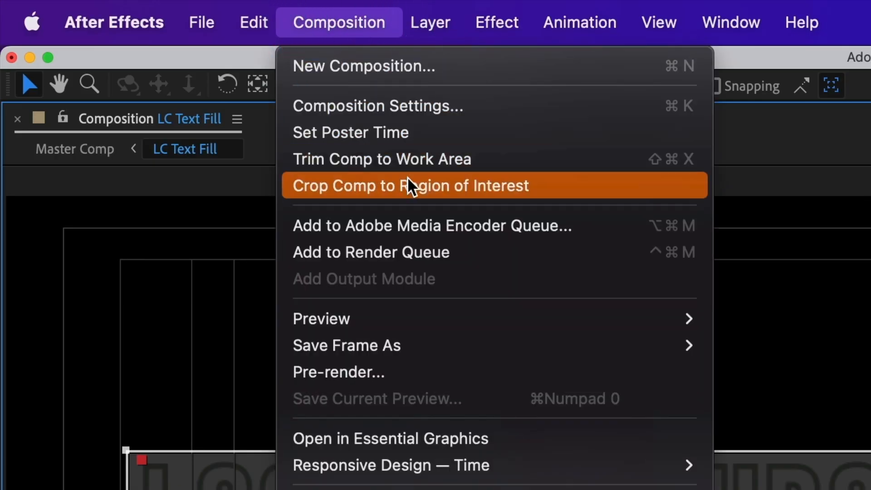
left_click(589, 186)
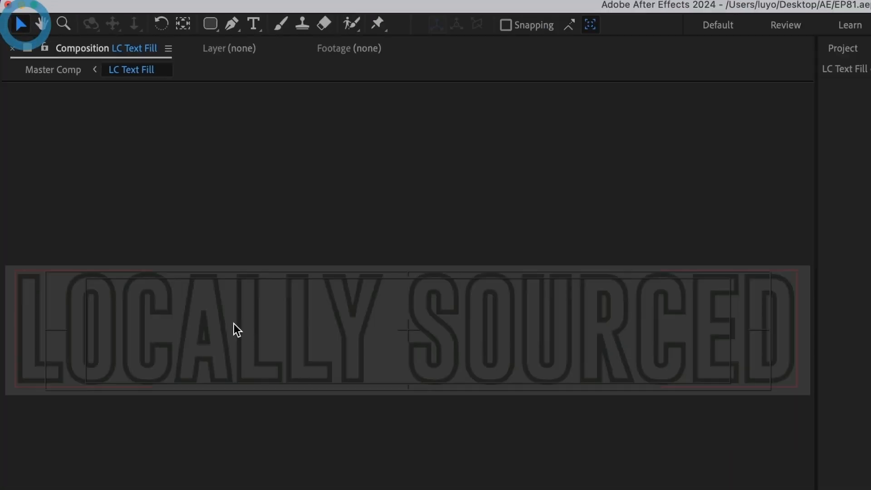
Center the text horizontally and vertically in the cropped LC Text Fill composition and show the transparency grid
left_click(233, 327)
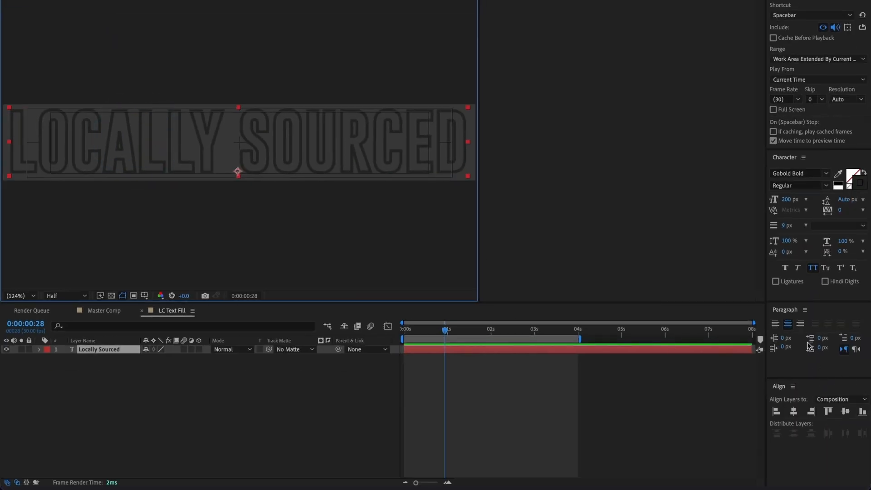
left_click(794, 412)
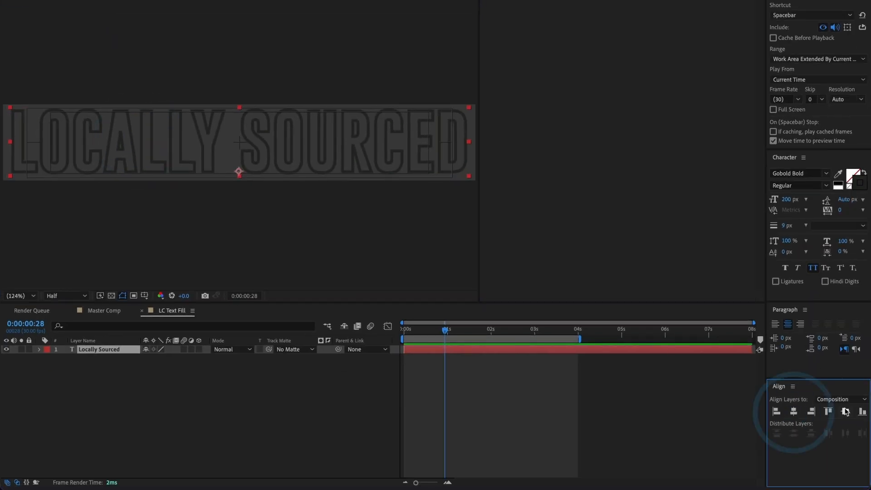
left_click(845, 411)
left_click(221, 170)
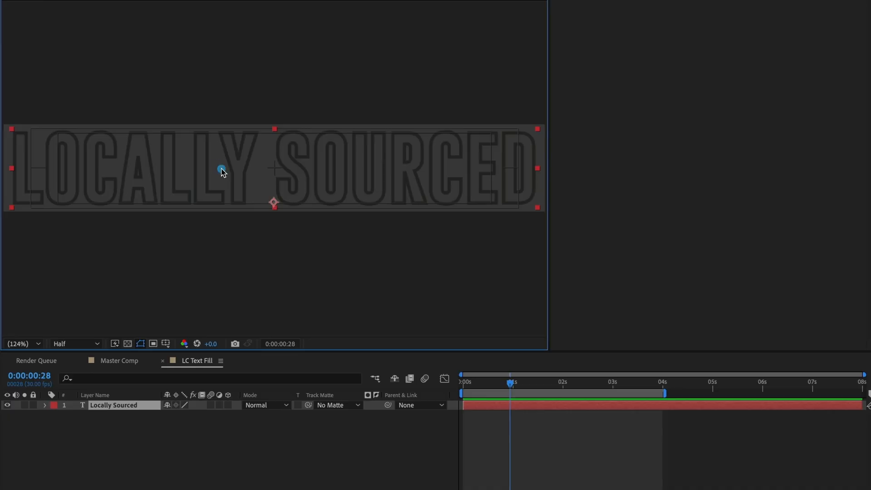
left_click(128, 343)
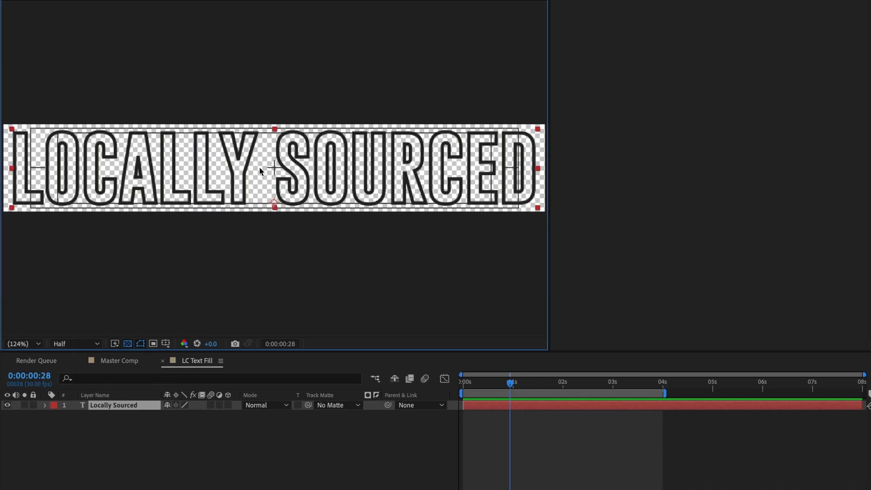
Reveal the LC Text Fill composition in the project, duplicate it and rename the copy "LC Text Outline"
right_click(203, 360)
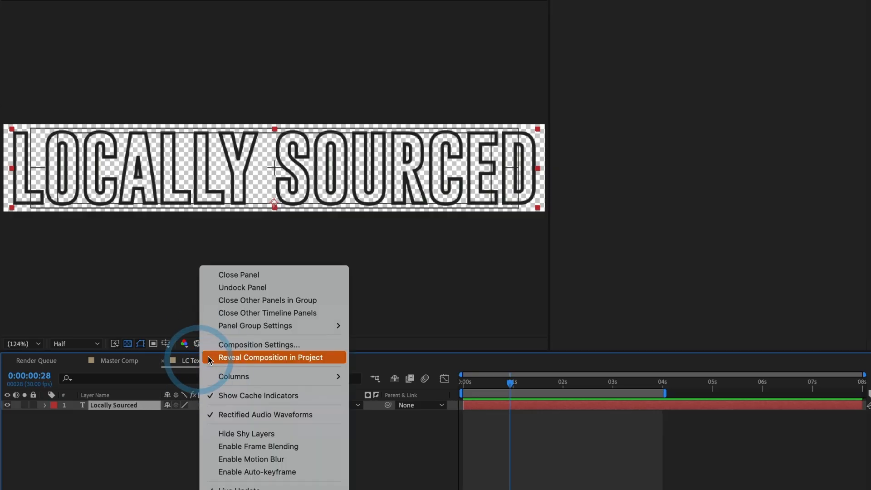
left_click(240, 358)
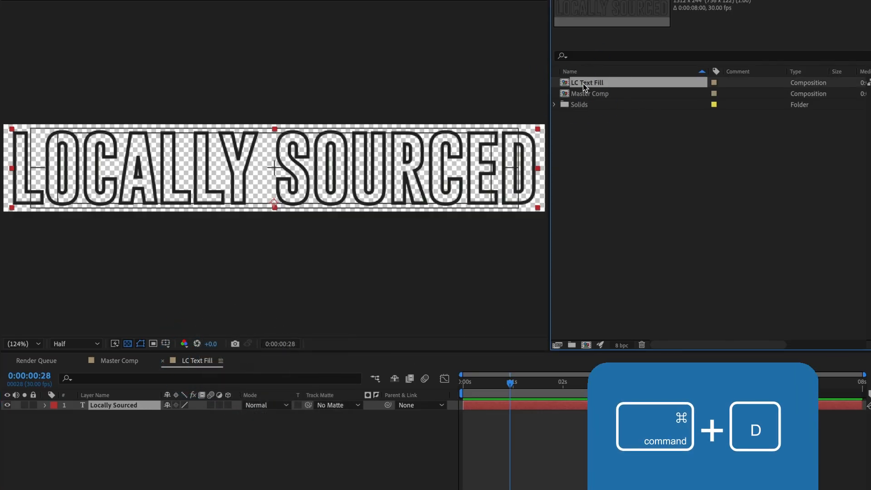
key("super+d")
left_click(585, 96)
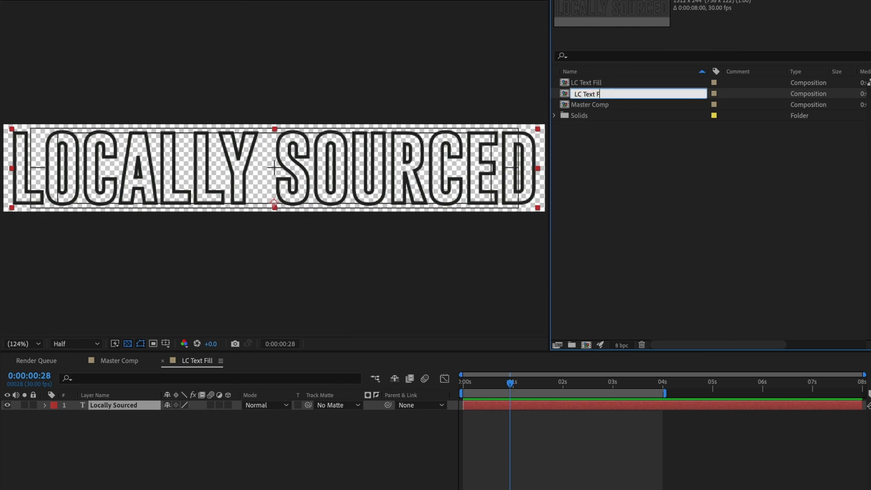
type("LC Text")
type(" Outline")
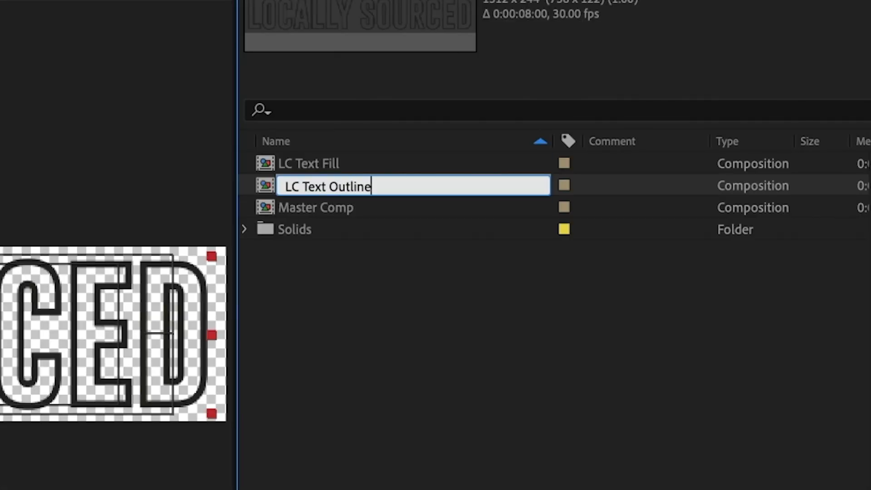
key("Return")
left_click(337, 183)
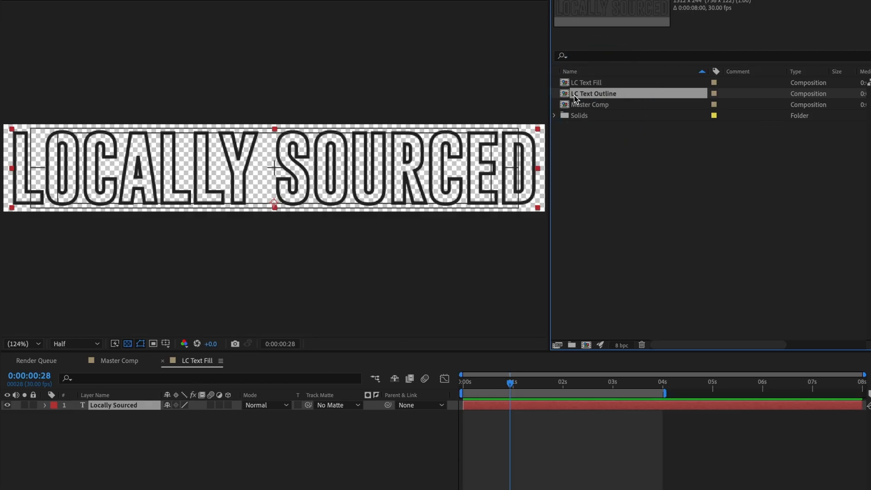
Open both LC Text compositions and swap fill and stroke on the text in LC Text Fill for solid dark letters
left_click(589, 84)
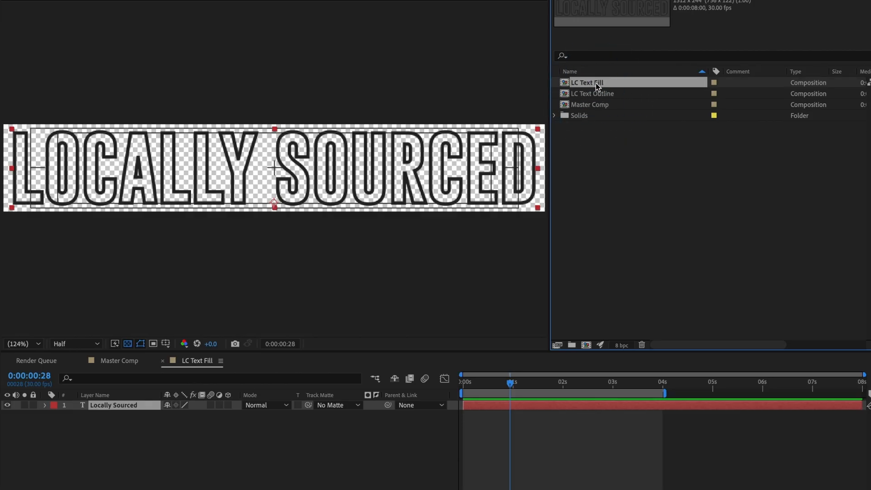
double_click(596, 84)
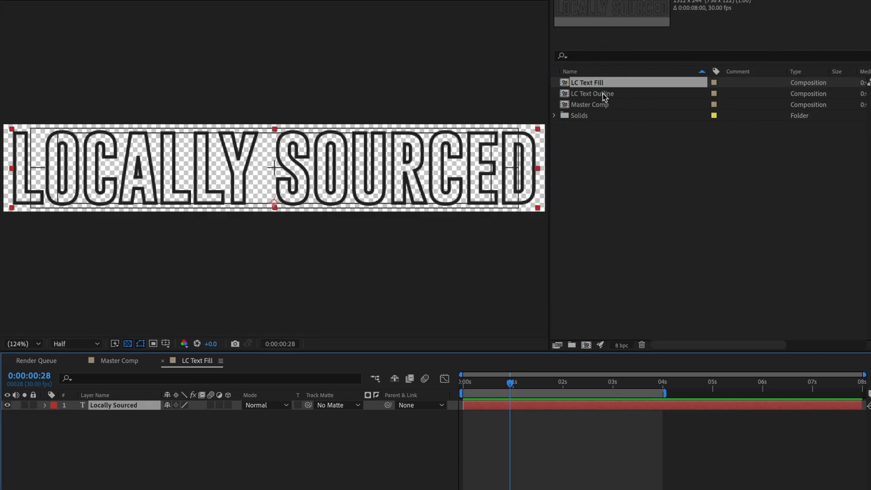
double_click(602, 94)
left_click(601, 84)
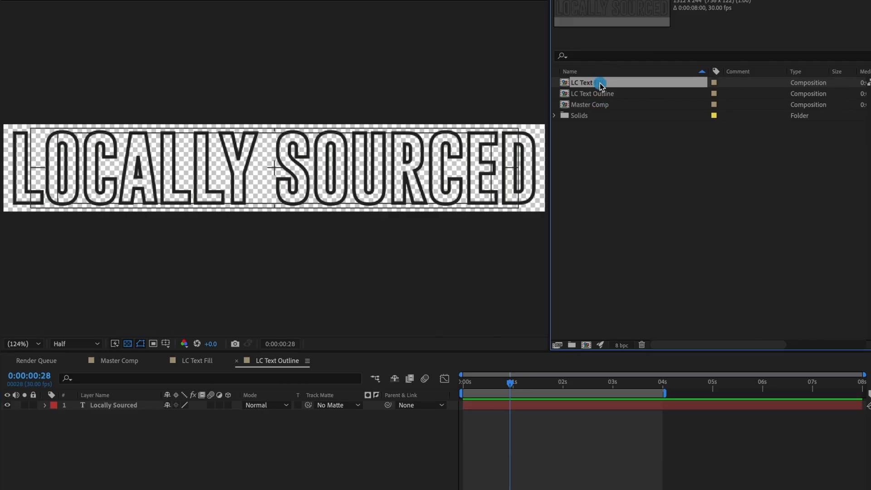
double_click(600, 83)
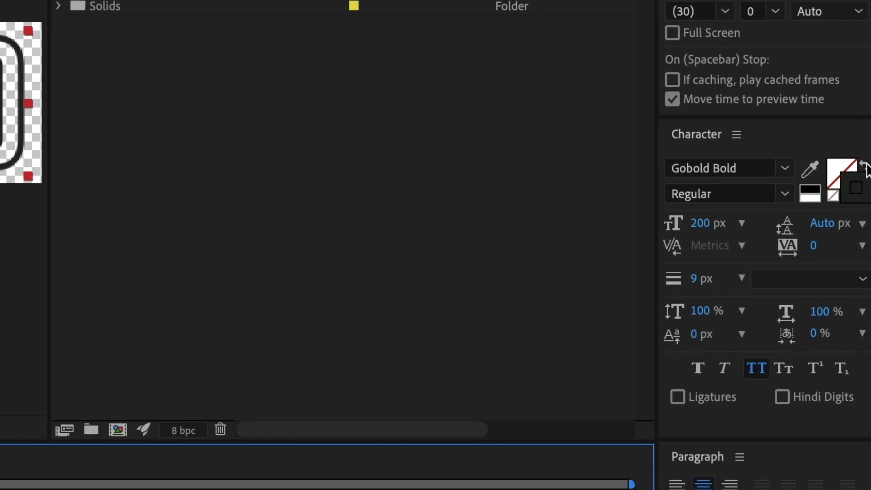
left_click(865, 166)
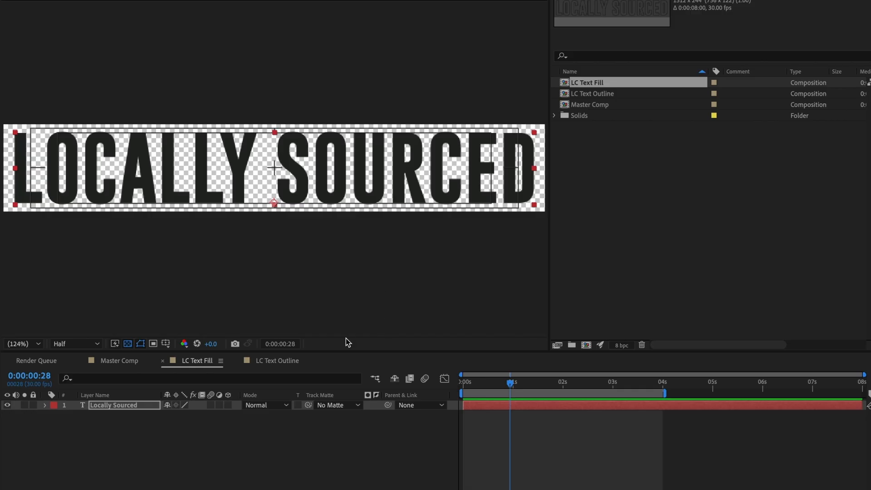
Add the LC Text Outline composition to Master Comp directly above LC Text Fill, starting at the same time
left_click(277, 363)
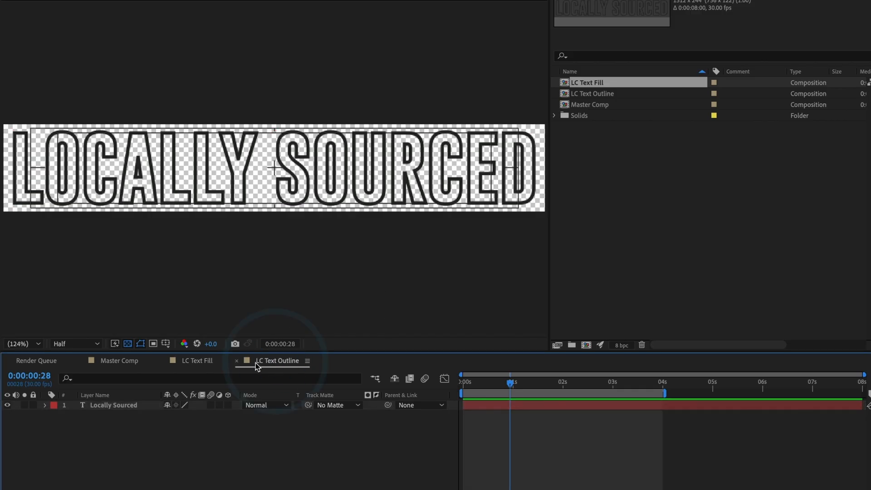
left_click(208, 362)
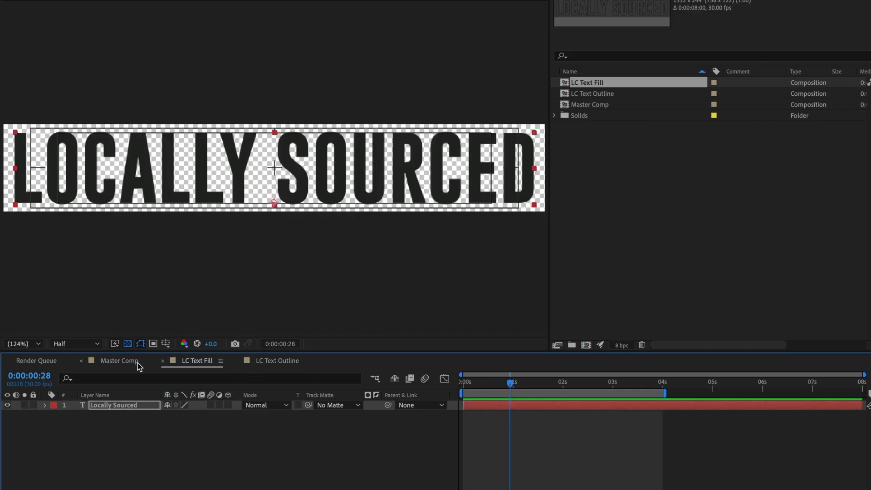
left_click(123, 361)
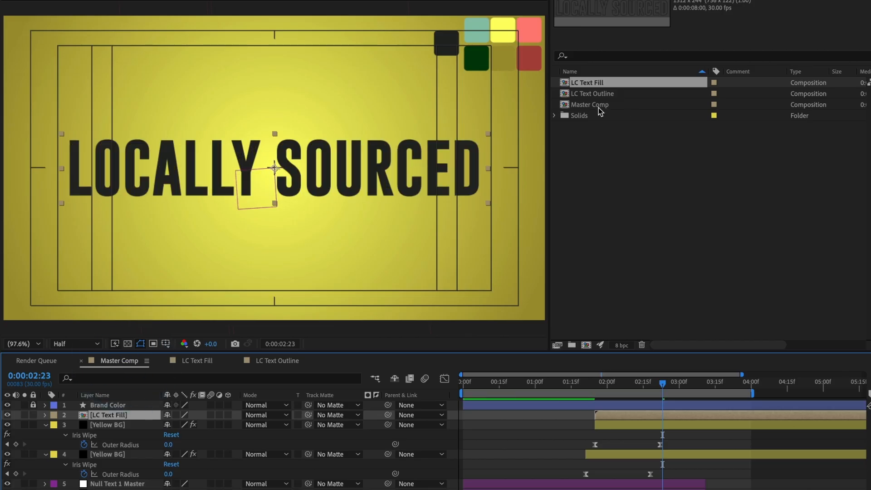
left_click_drag(601, 96, 606, 420)
left_click(603, 425)
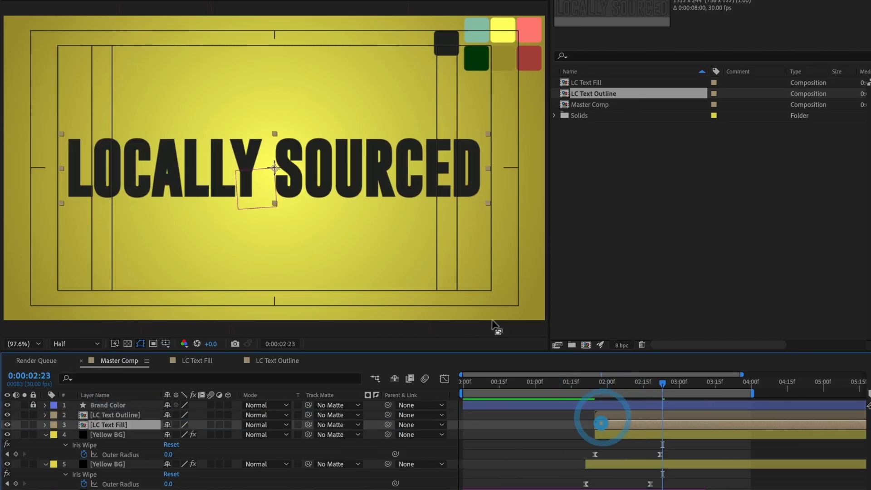
Move the filled title directly above the outlined one and shift both down together so the pair straddles the composition's center
left_click_drag(296, 158, 296, 96)
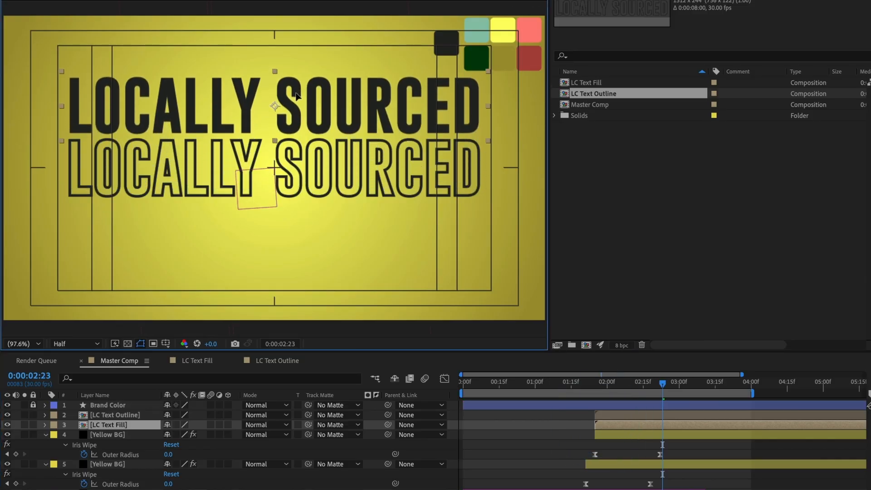
left_click(602, 83, "shift")
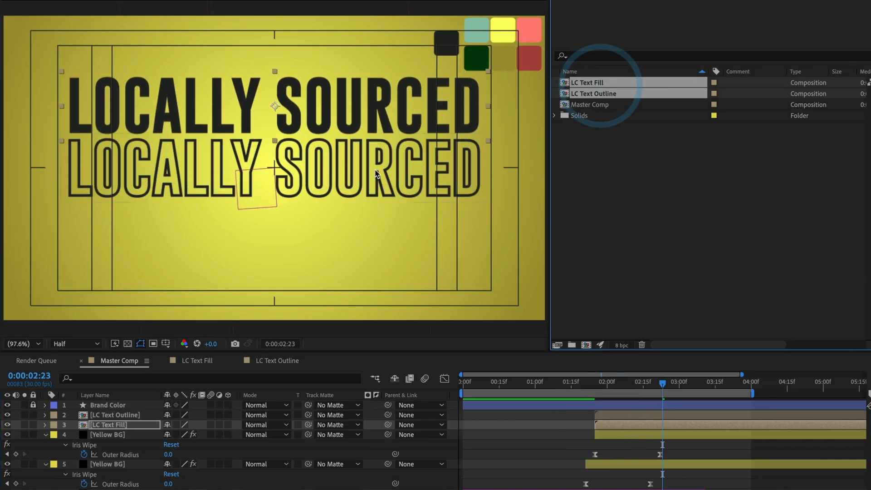
left_click_drag(374, 171, 376, 185)
key("super+z")
left_click(365, 113)
left_click(361, 154, "shift")
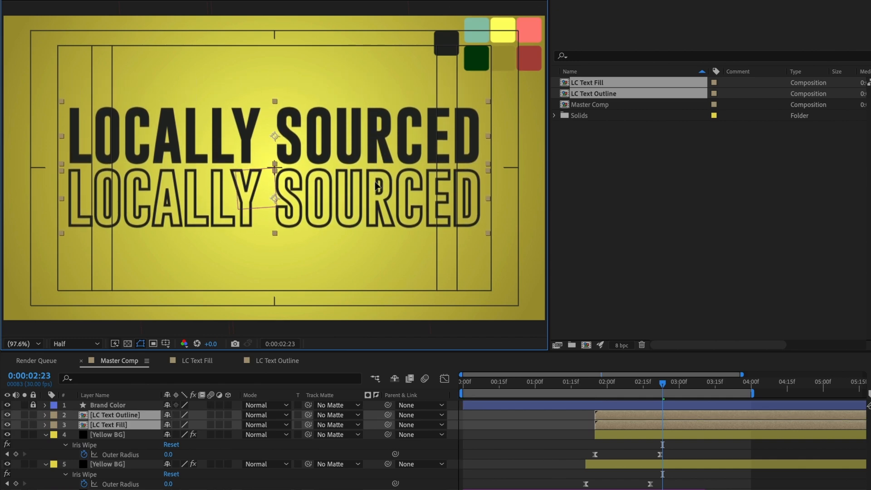
Find the CC RepeTile effect and apply it to the LC Text Fill layer in Master Comp
left_click(613, 169)
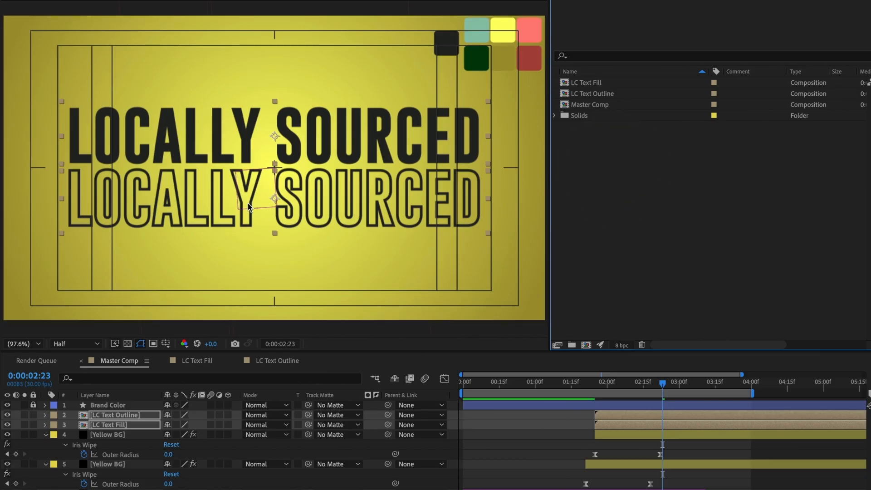
left_click(568, 414)
left_click(605, 425)
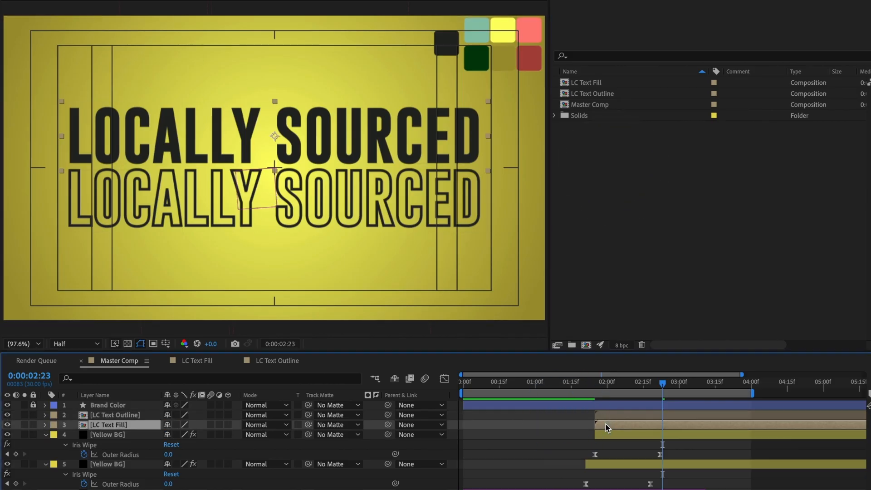
left_click(605, 424)
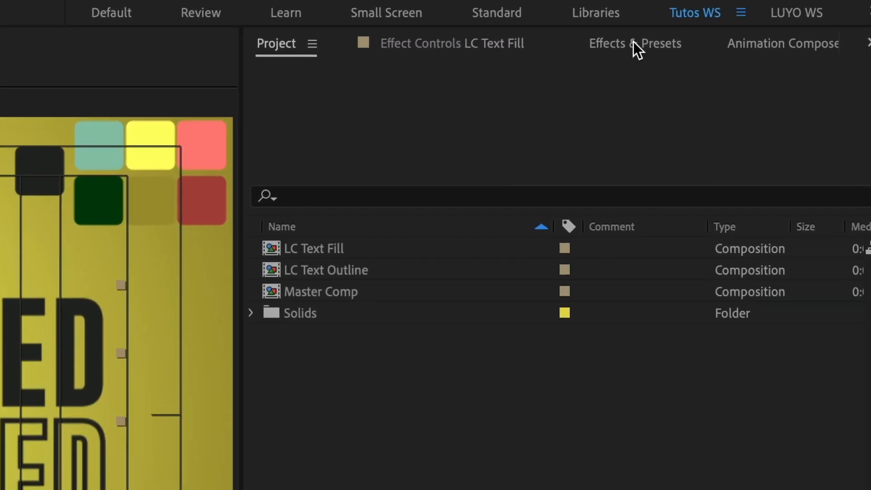
left_click(633, 42)
left_click(261, 72)
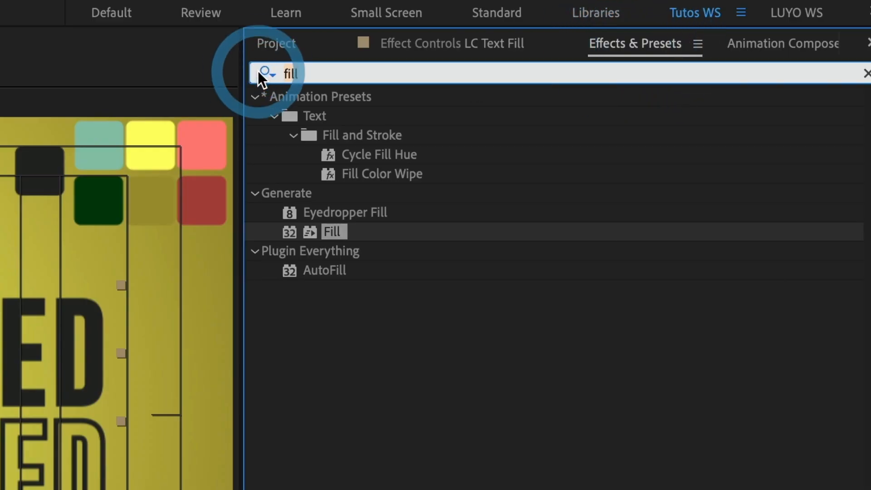
type("repe")
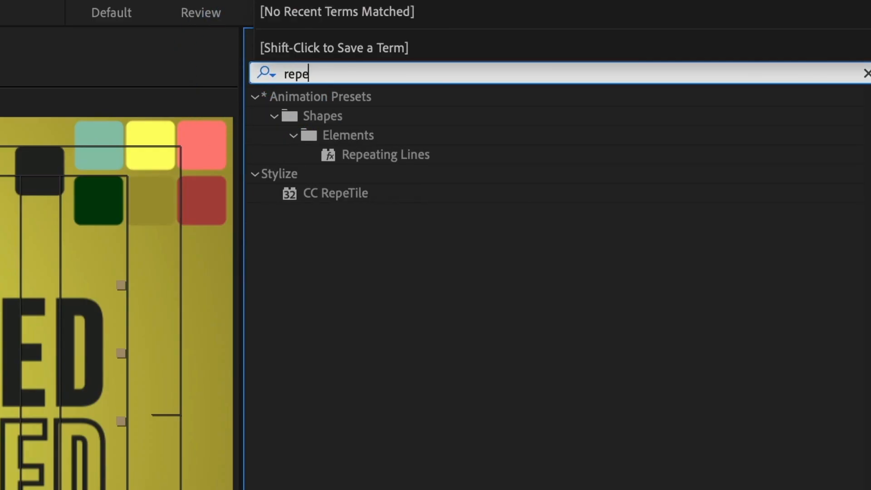
double_click(341, 193)
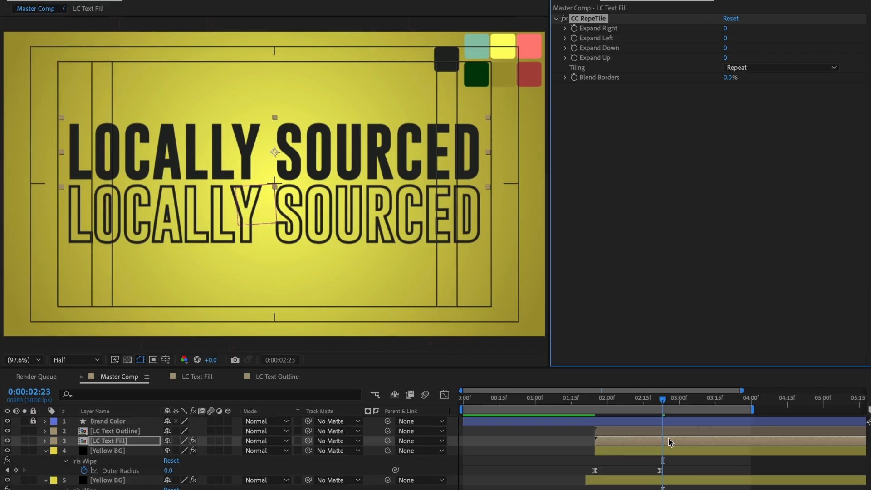
Set CC RepeTile's Expand Right and Expand Left to 5000 on the LC Text Fill layer
left_click(651, 442)
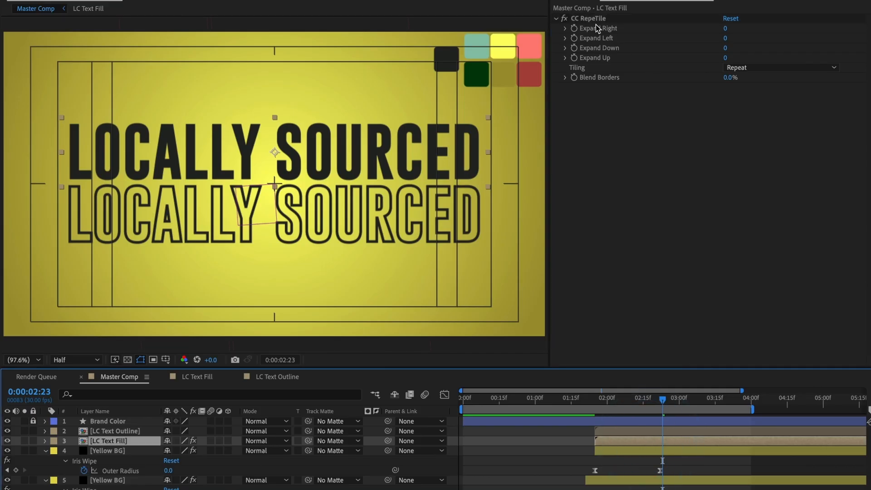
left_click(725, 29)
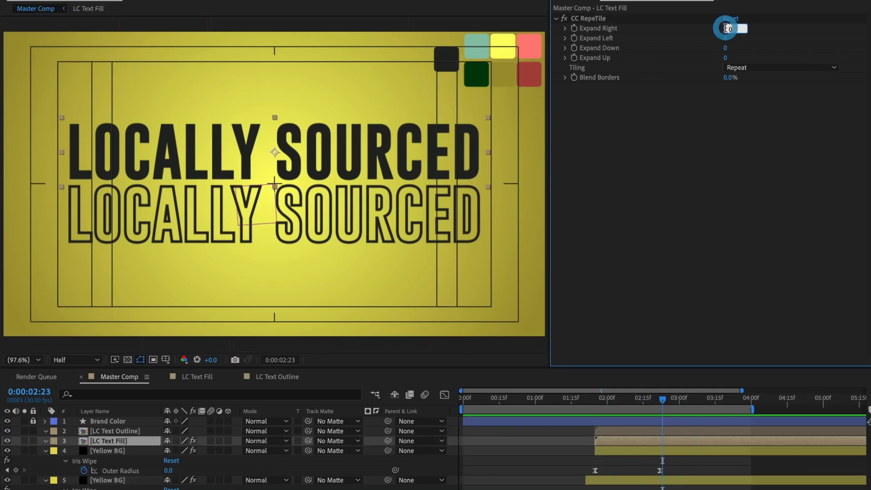
type("5000")
key("Return")
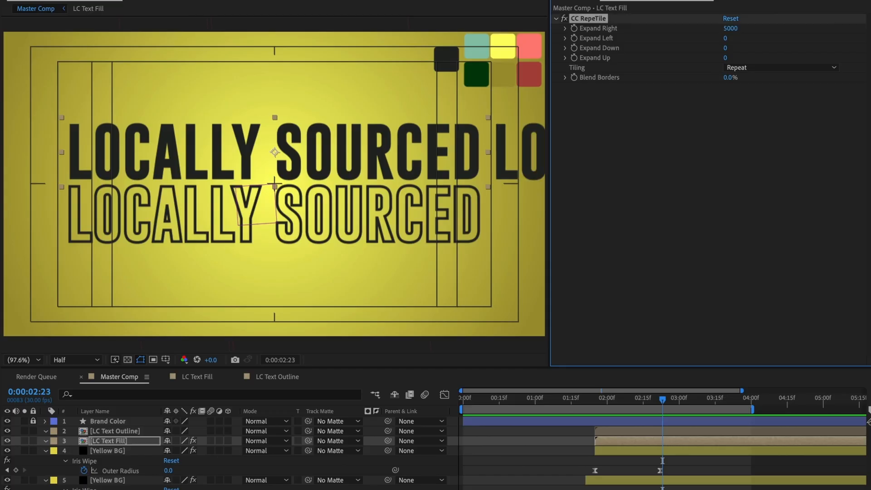
left_click(725, 39)
type("5000")
key("Return")
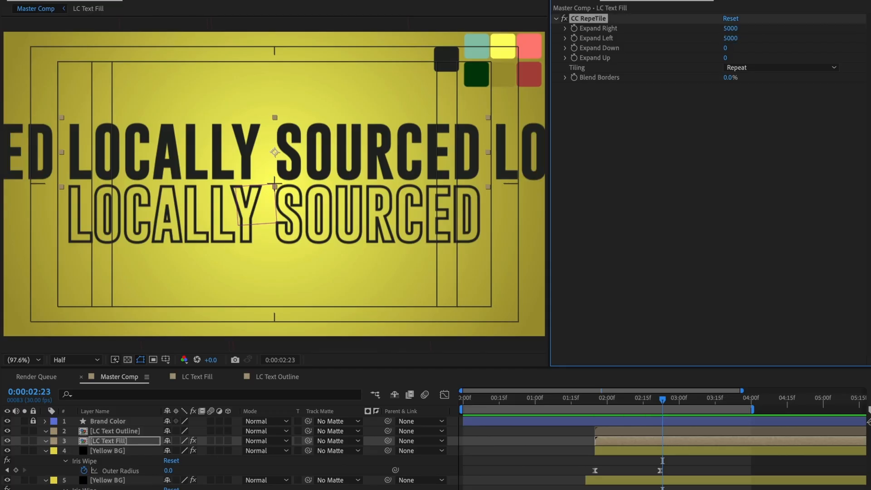
Copy the CC RepeTile effect from LC Text Fill onto the LC Text Outline layer
left_click(603, 23)
left_click(632, 429)
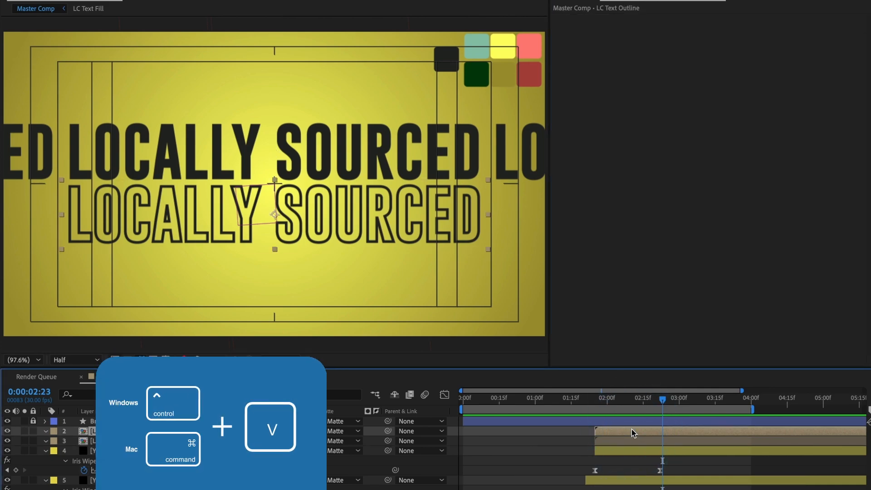
key("ctrl+v")
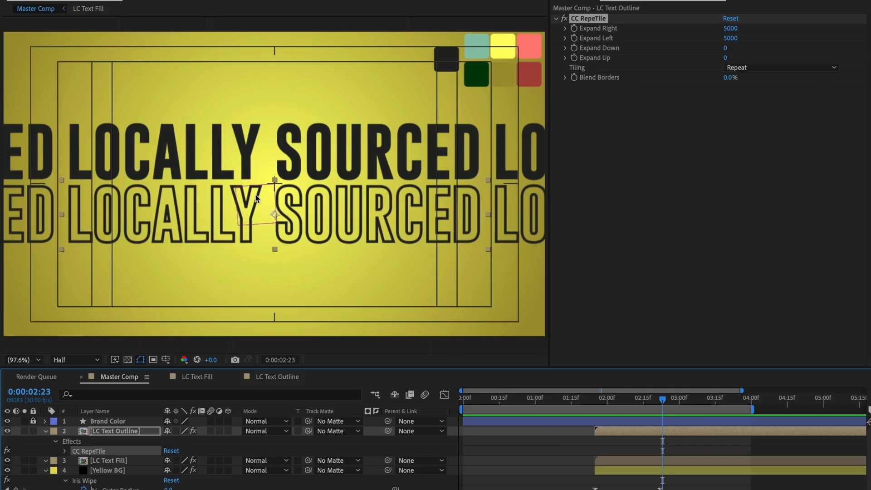
Offset the outlined title horizontally from the filled one by setting LC Text Outline's Anchor Point to 1001, 122
key("a")
key("a")
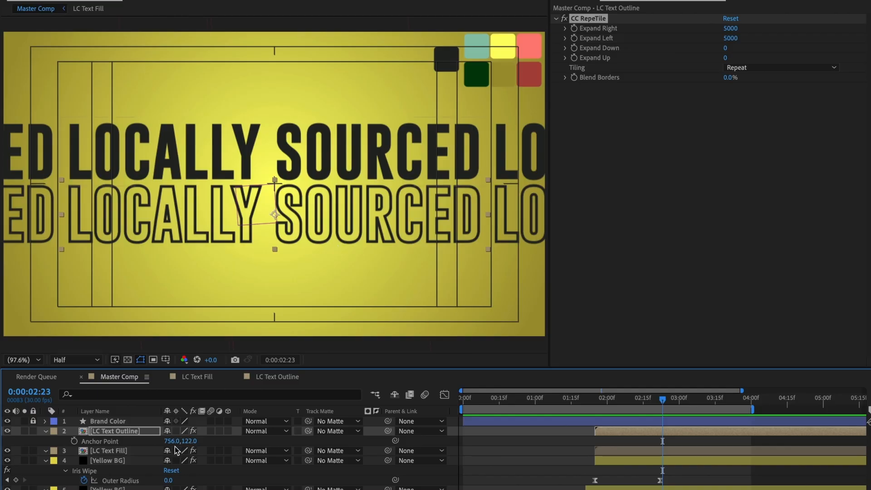
left_click_drag(170, 441, 317, 443)
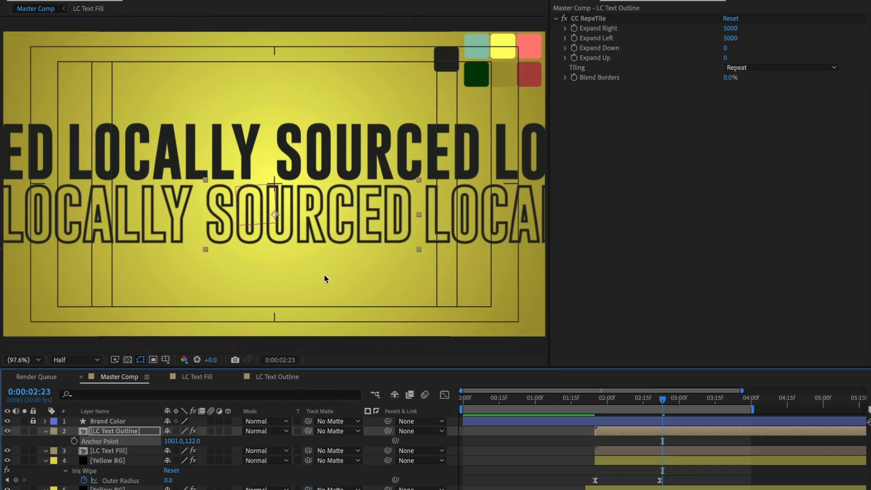
Apply the Distort Transform effect to both the LC Text Outline and LC Text Fill layers
left_click(649, 455, "shift")
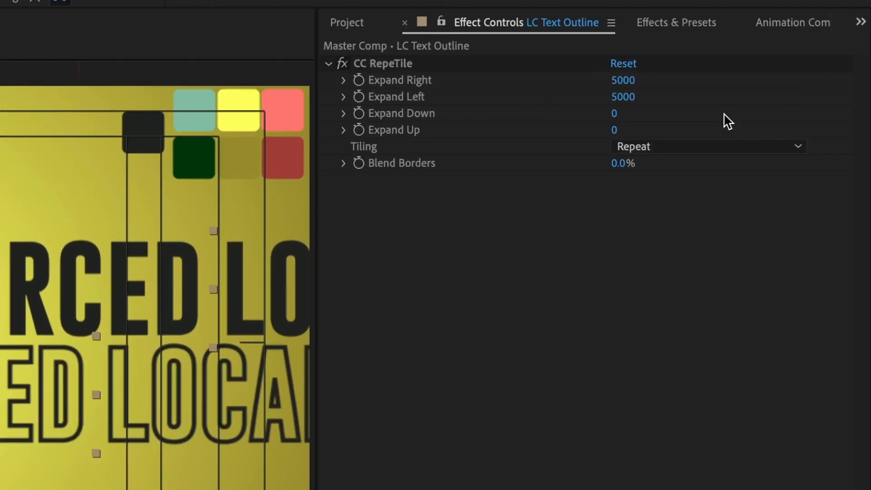
left_click(557, 63)
left_click(212, 93)
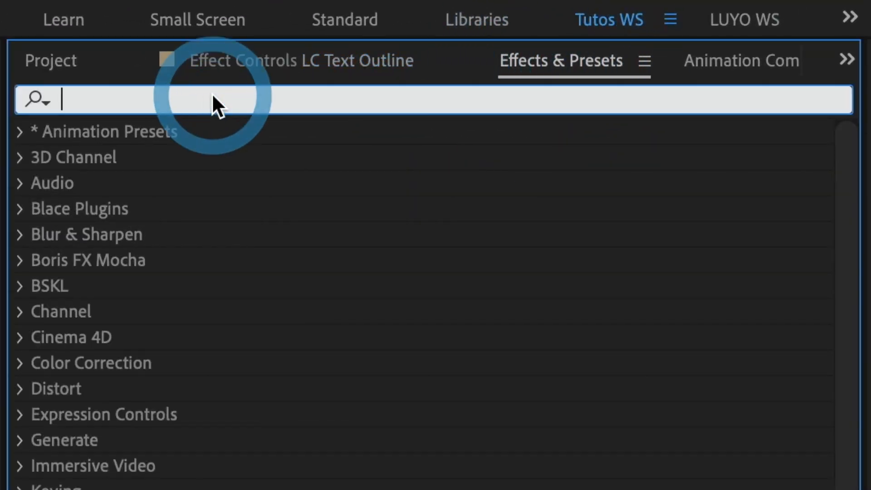
type("transf")
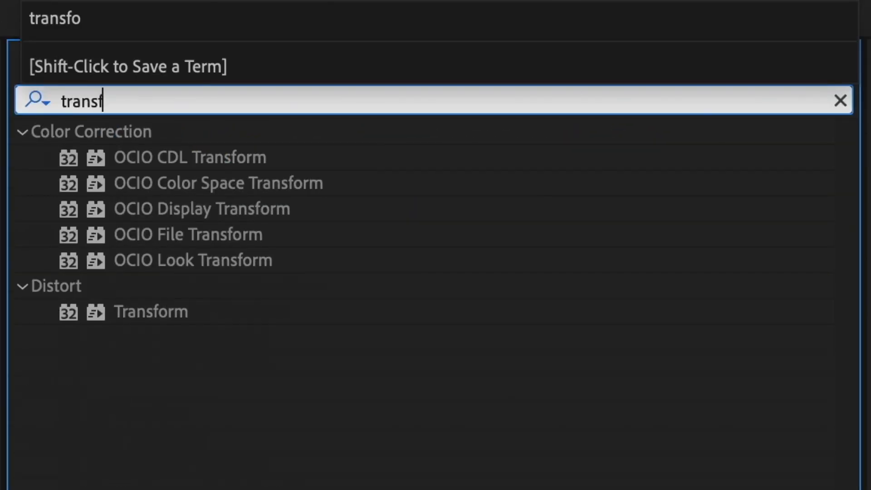
double_click(144, 307)
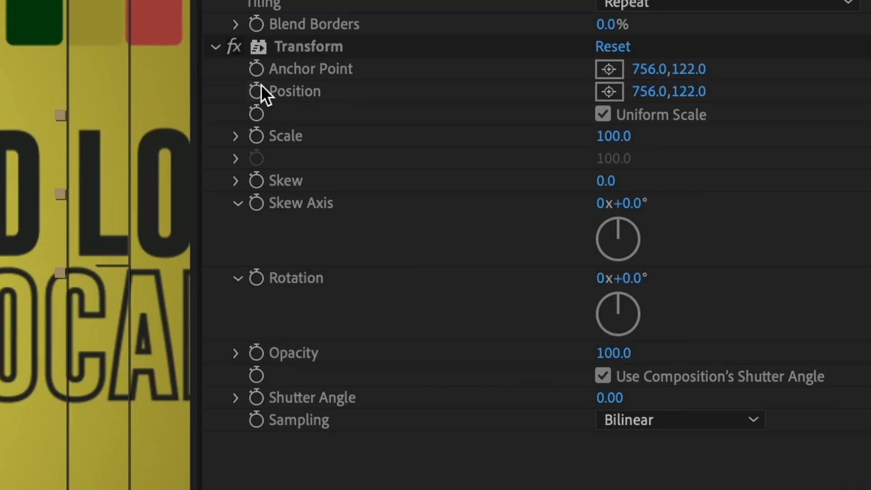
Keyframe the Transform effect's Position on both LC Text layers and move those keyframes to where the layers start
left_click(257, 90)
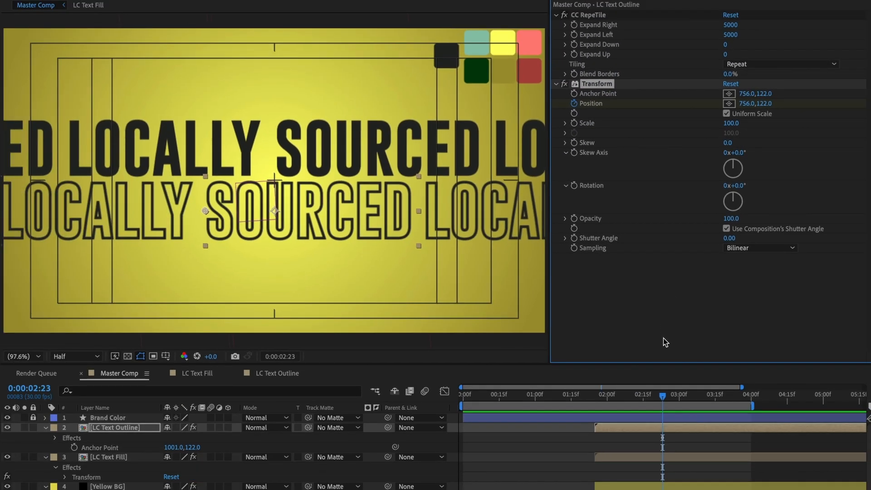
key("u")
left_click(664, 457)
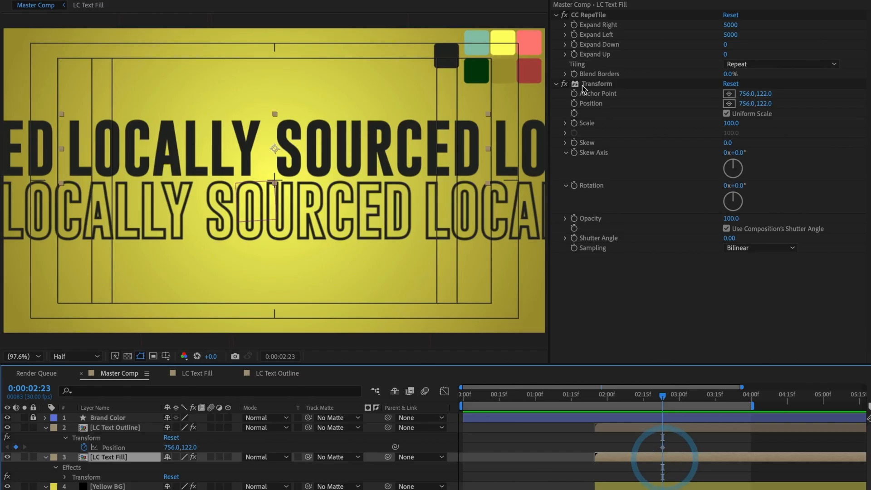
left_click(575, 104)
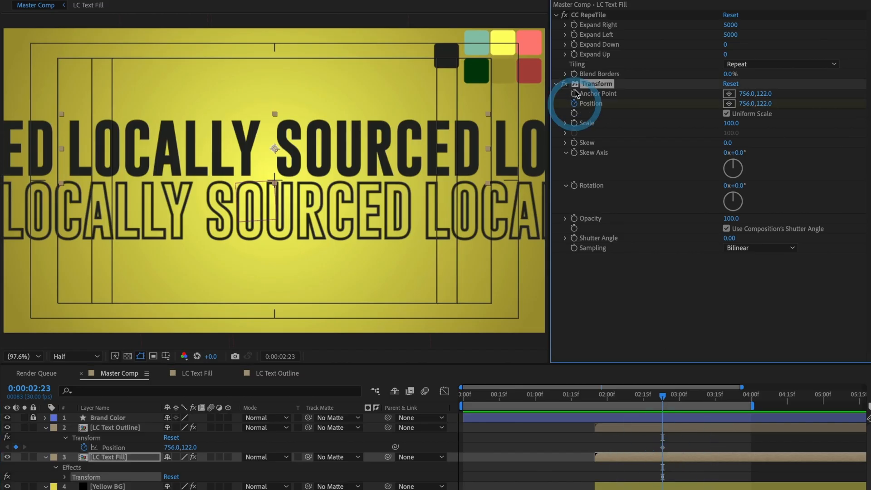
left_click(557, 15)
left_click(654, 429)
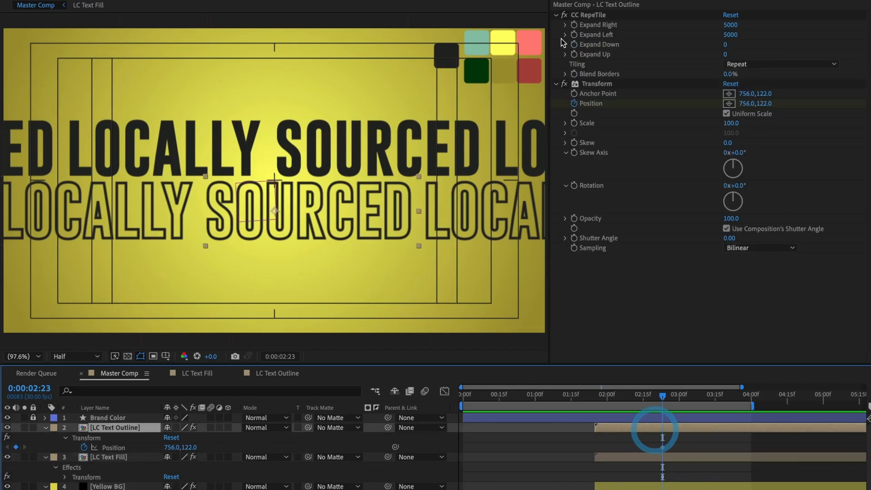
left_click(557, 15)
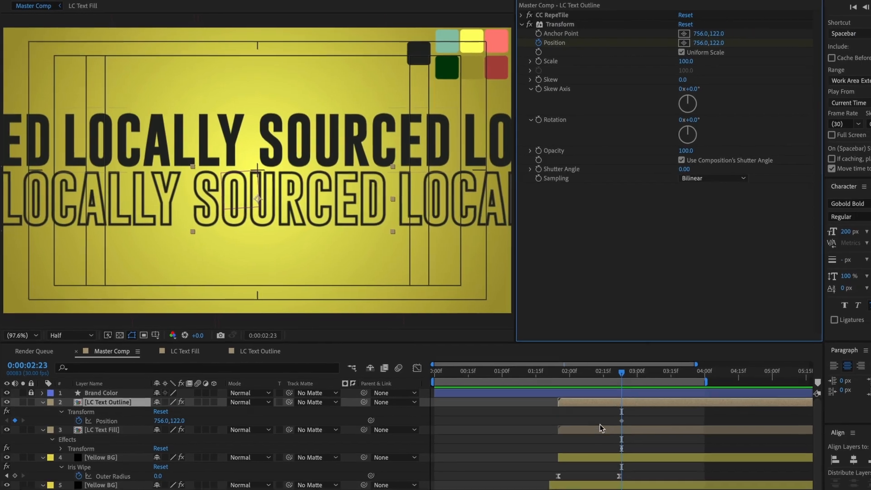
left_click(629, 430)
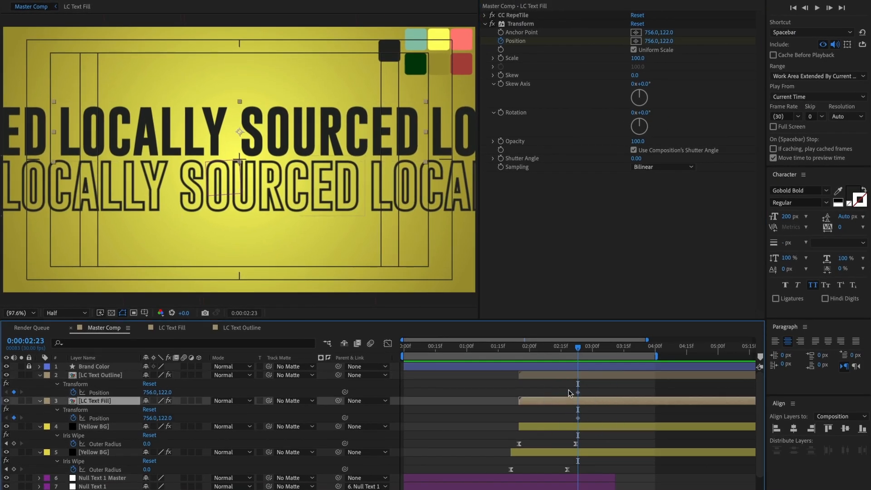
left_click_drag(569, 391, 531, 393)
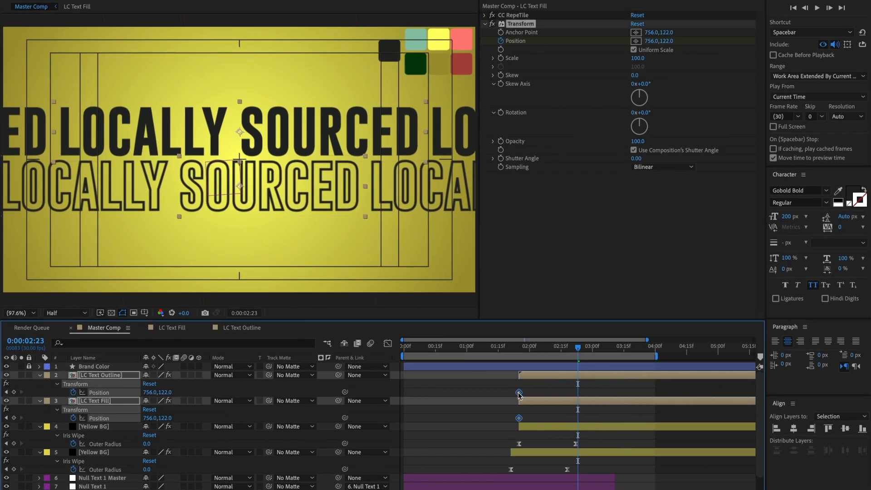
left_click(520, 393)
At 0:00:02:23, keyframe the Transform effect's Position on LC Text Outline at 1056, 122
left_click(595, 378)
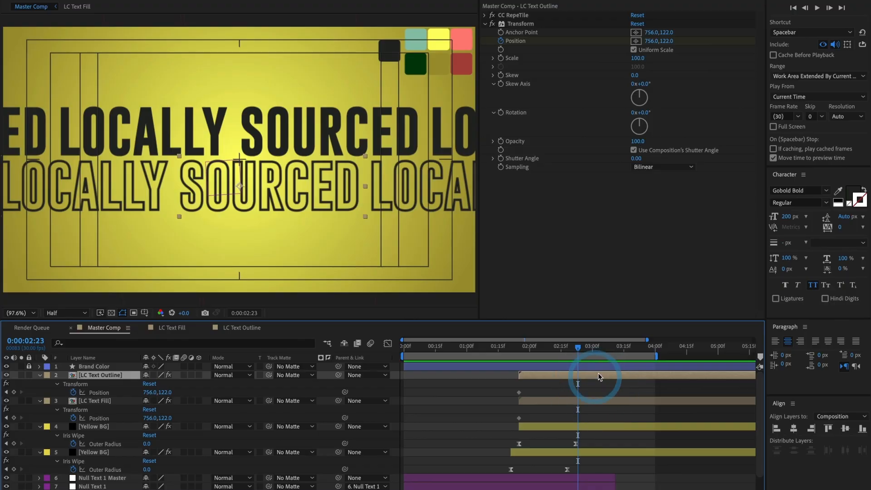
mouse_move(652, 41)
left_mouse_down()
mouse_move(637, 43)
mouse_move(653, 47)
left_mouse_up()
key("ctrl+z")
left_click_drag(772, 60, 771, 59)
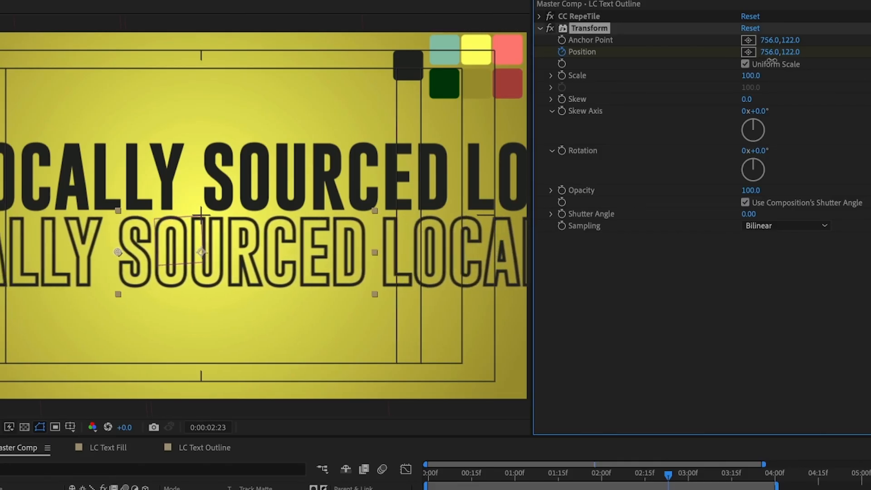
left_click(770, 53)
left_click(770, 53)
key("BackSpace")
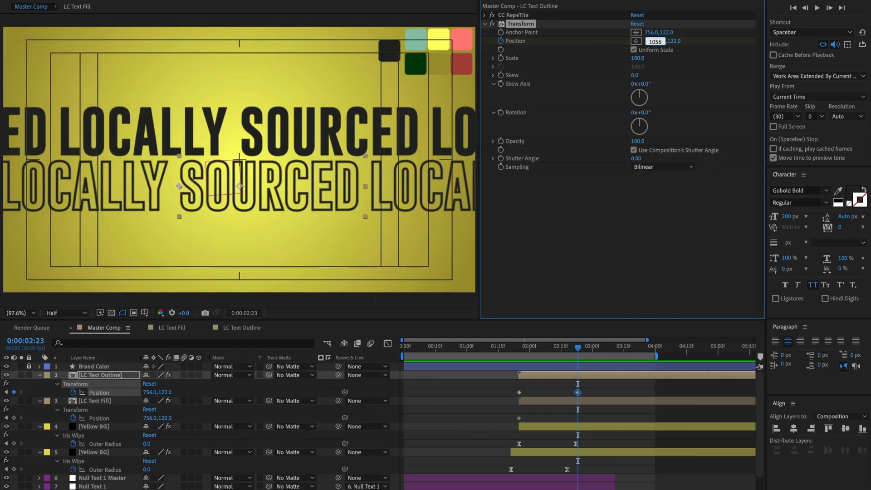
type("10")
key("Return")
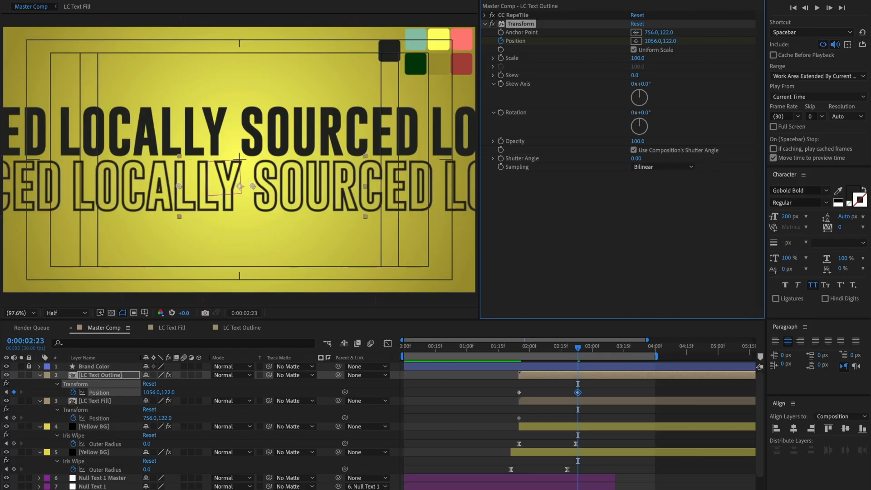
At 0:00:02:23, keyframe the Transform effect's Position on LC Text Fill at 456, 122
left_click(585, 401)
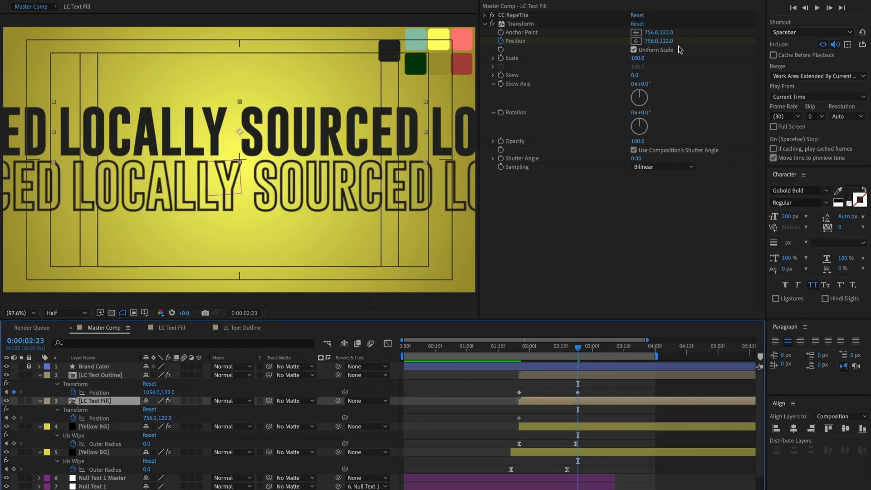
left_click(649, 40)
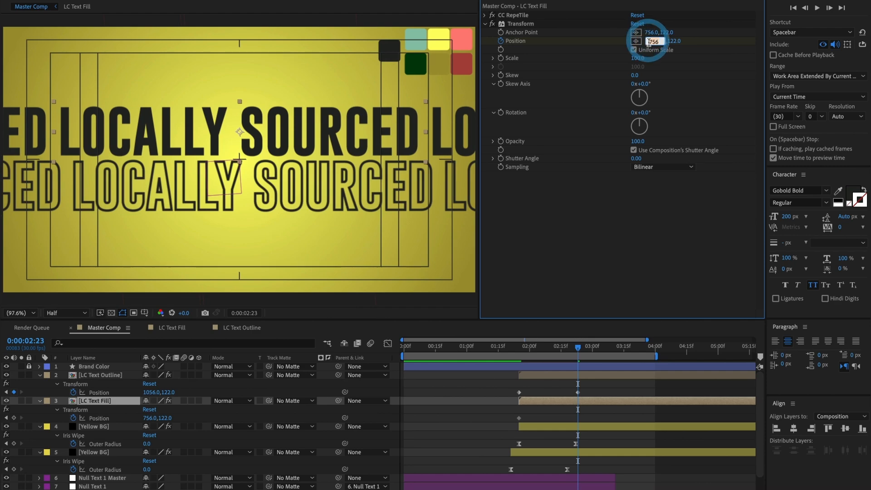
type("456")
key("Return")
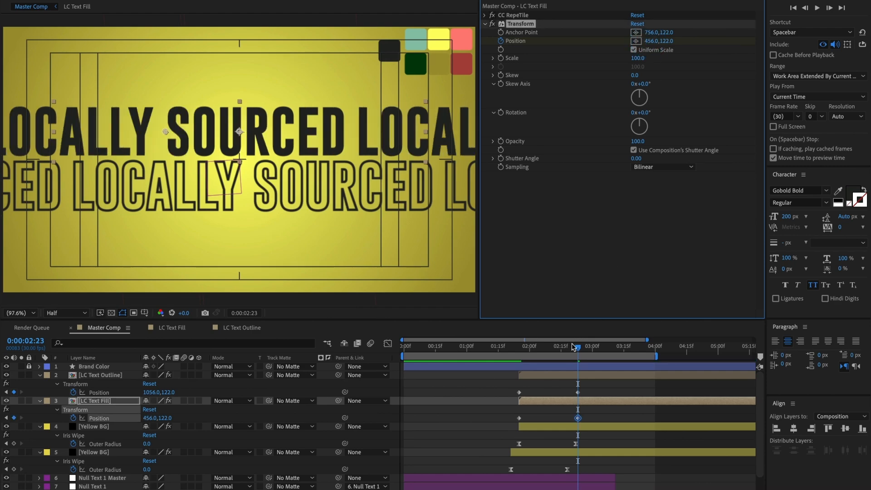
Preview the scrolling titles, then move both layers' ending Position keyframes to just past 5 seconds and preview again
key("space")
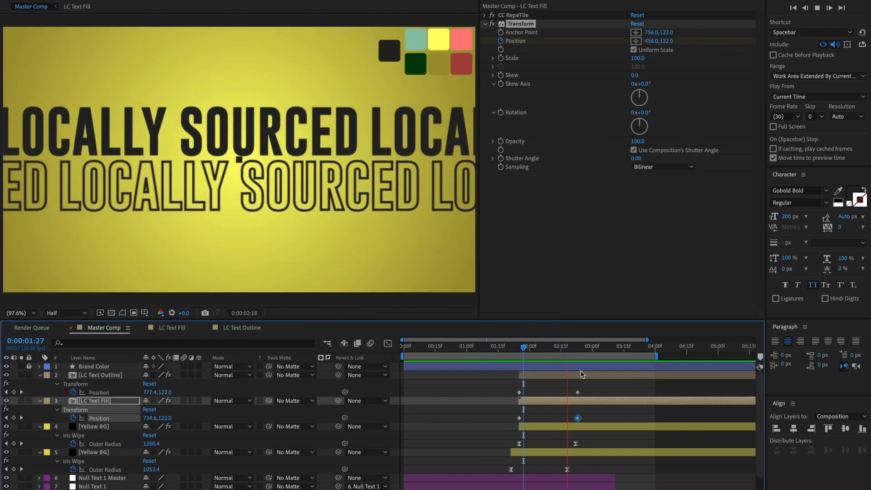
key("space")
left_click_drag(567, 389, 663, 395)
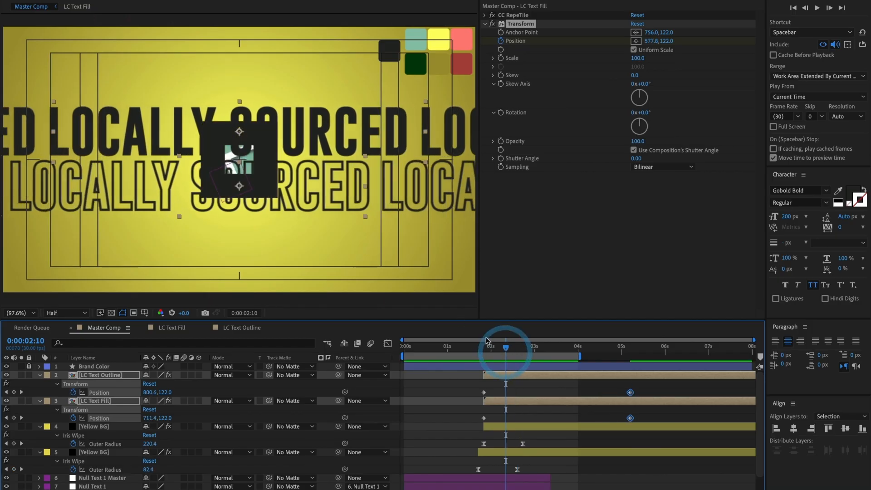
key("space")
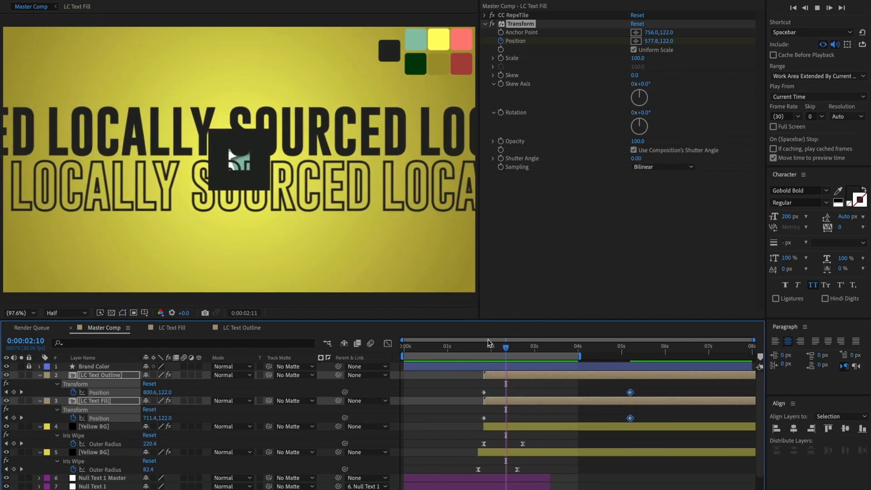
Extend the work area to about 6 seconds and collapse the LC Text layers' keyframes at 0:00:02:23
key("space")
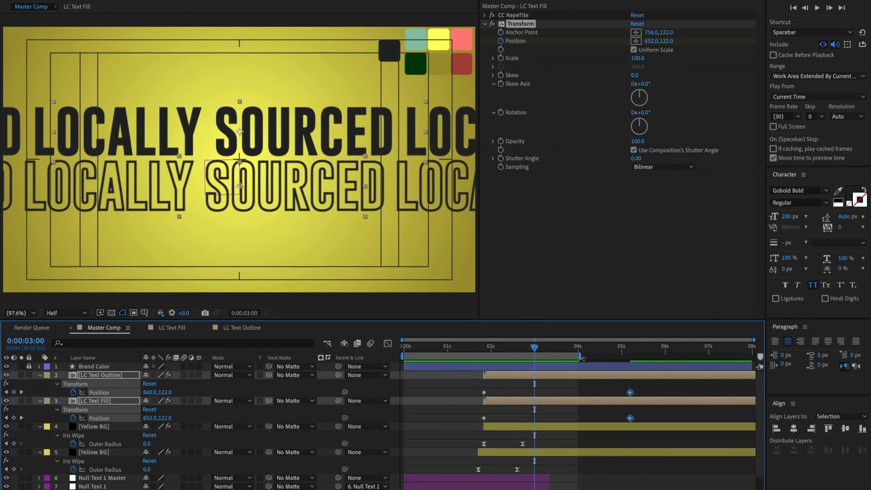
left_click_drag(582, 358, 658, 357)
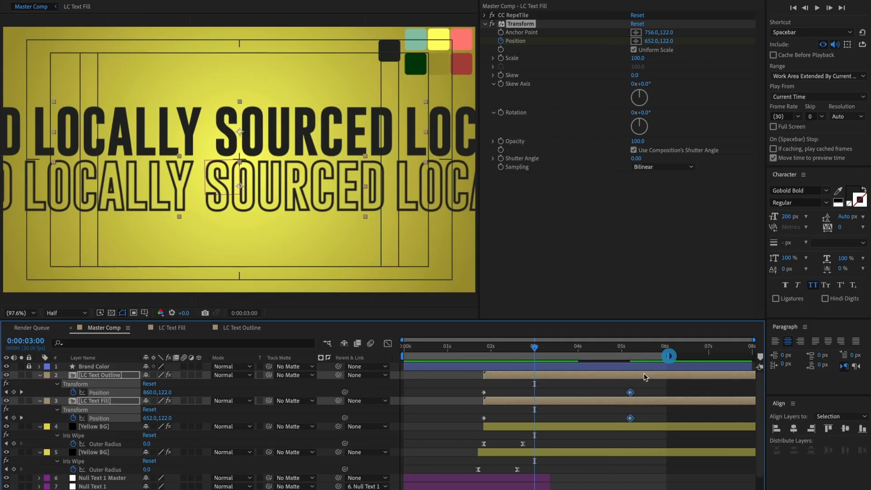
key("j")
key("u")
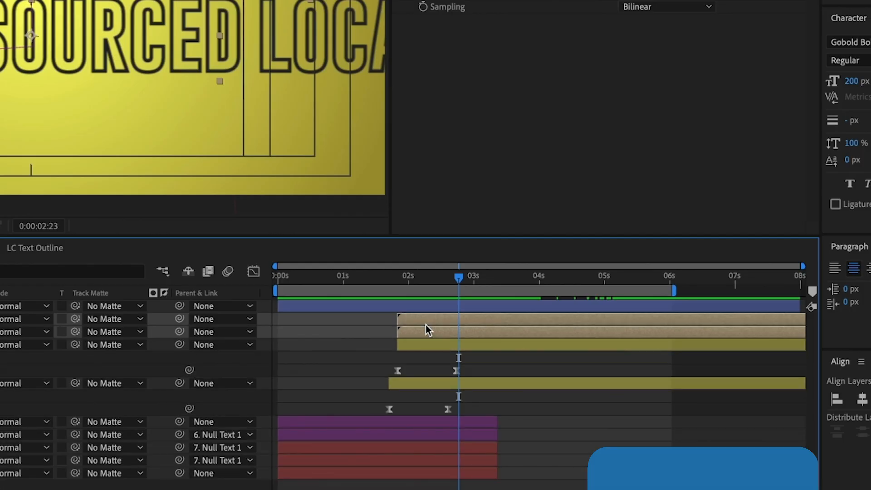
Duplicate the LC Text Outline and Fill layers, stack the copies together, and move them straight up to form two rows above the originals
key("super+d")
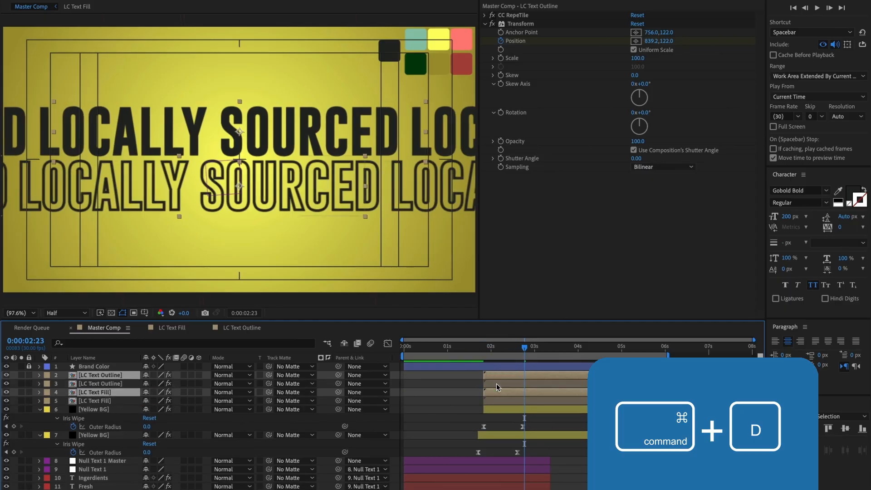
left_click_drag(89, 395, 91, 381)
key("shift+Up")
key("shift+Up")
key("shift+Up")
key("shift+Up")
key("shift+Up")
key("shift+Up")
key("shift+Up")
key("shift+Up")
key("shift+Up")
key("shift+Up")
key("shift+Up")
key("shift+Up")
key("shift+Up")
key("shift+Up")
key("shift+Up")
key("shift+Up")
key("shift+Up")
key("shift+Up")
key("shift+Up")
key("shift+Up")
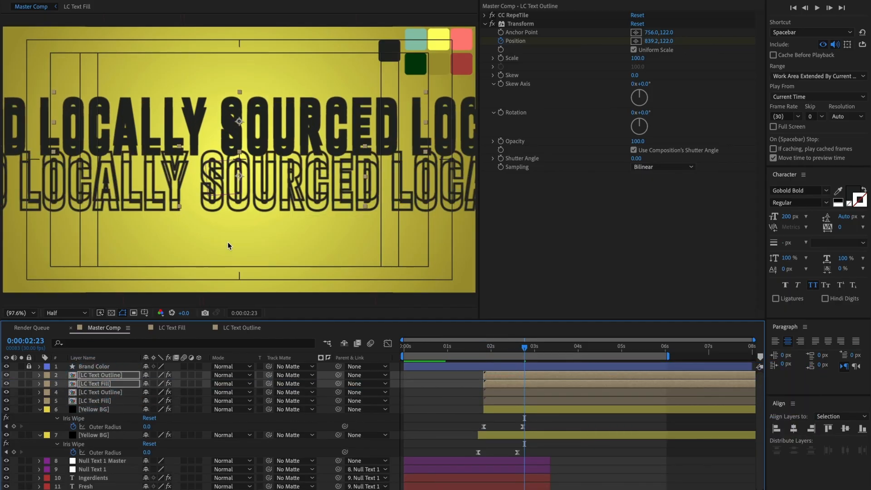
key("shift+Up")
key("shift+Up")
key("shift+Up")
key("shift+Up")
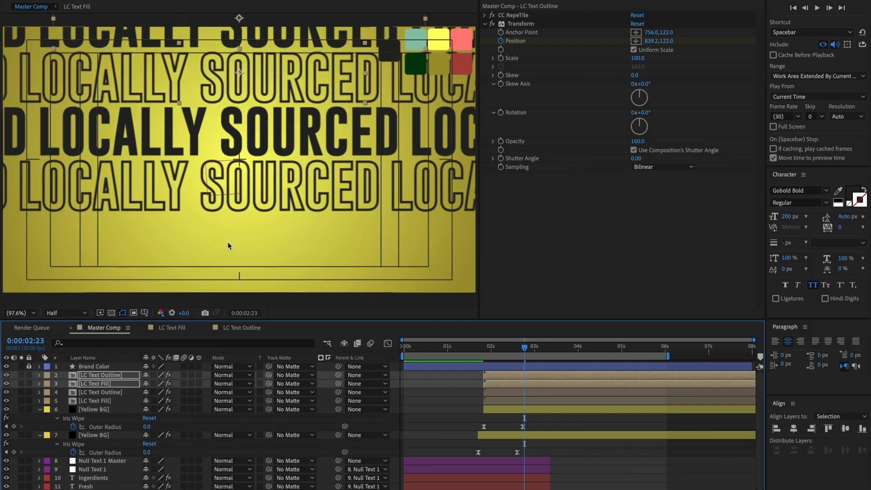
Duplicate the original LC Text Outline and Fill layers, stack one pair together, and move it straight down to form rows below the originals
key("ctrl+d")
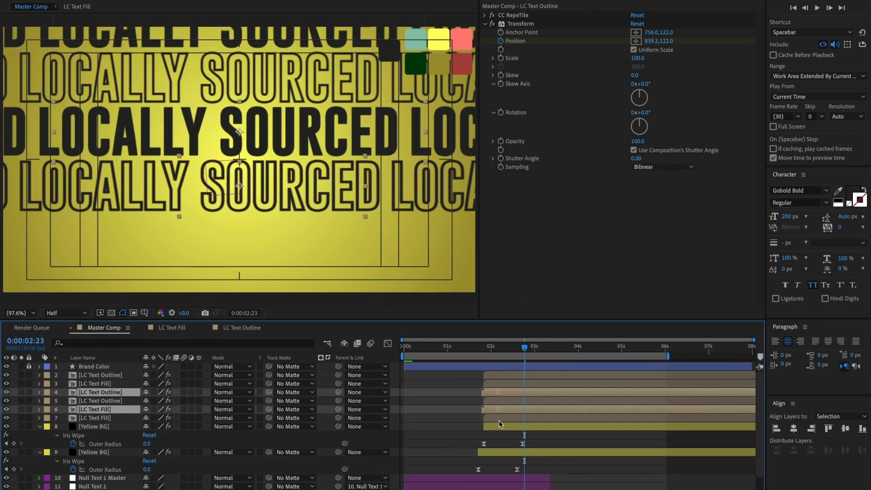
left_click_drag(126, 411, 118, 424)
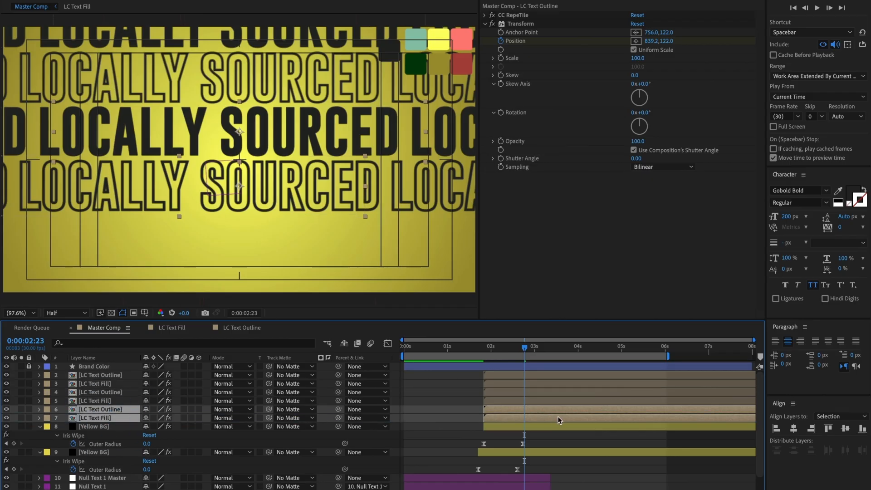
key("shift+Down")
key("shift+Down")
key("shift+Down")
key("shift+Down")
key("shift+Down")
key("shift+Down")
key("shift+Down")
key("shift+Down")
key("shift+Down")
key("shift+Down")
key("shift+Down")
key("shift+Down")
key("shift+Down")
key("shift+Down")
key("shift+Down")
key("shift+Down")
key("shift+Down")
key("shift+Down")
key("shift+Down")
key("shift+Down")
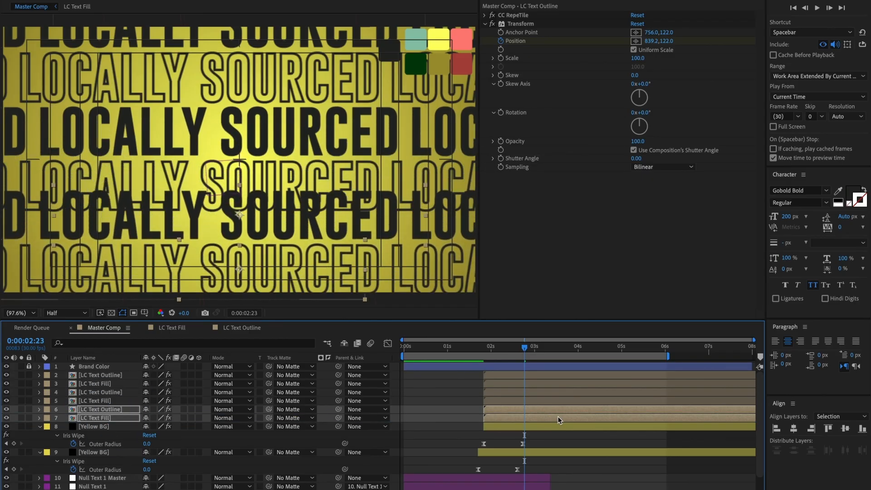
key("shift+Down")
key("shift+Down")
key("shift+Down")
key("shift+Down")
key("shift+Down")
key("shift+Down")
key("shift+Down")
key("shift+Down")
key("shift+Down")
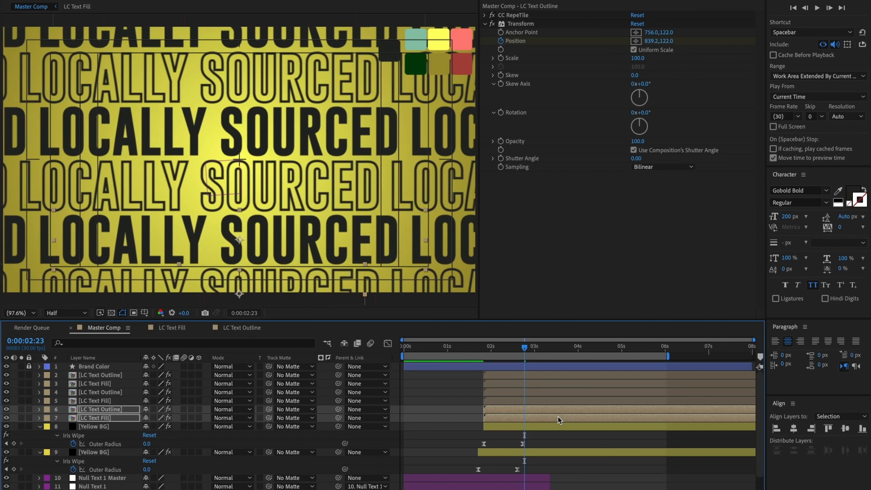
Set the opacity of all six LC Text layers to 50% and collapse their properties
left_click(537, 347)
left_click(497, 375)
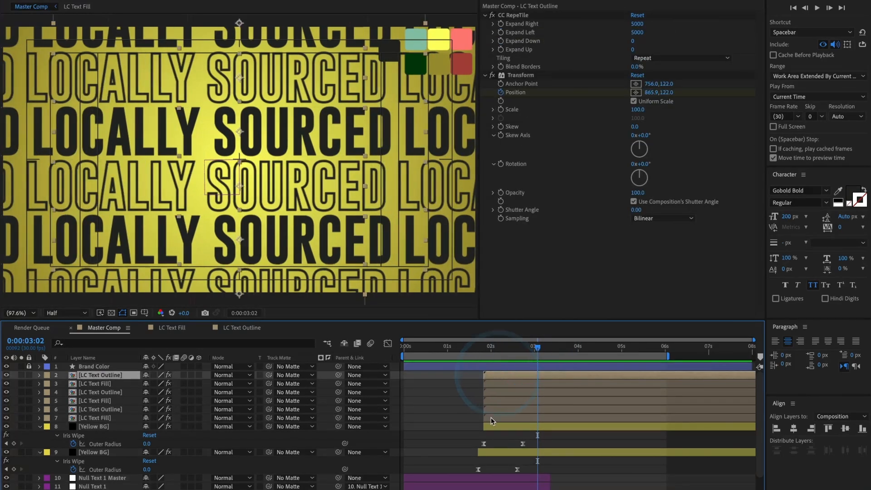
left_click(491, 417, "shift")
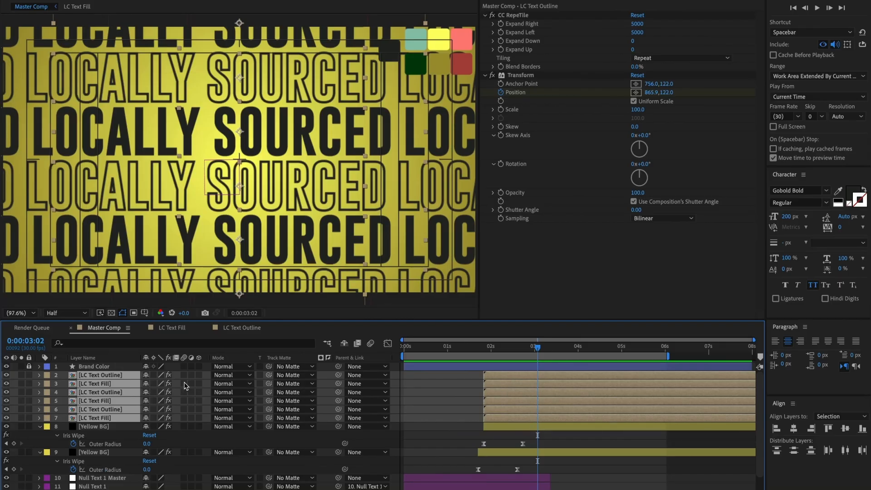
key("t")
left_click(150, 384)
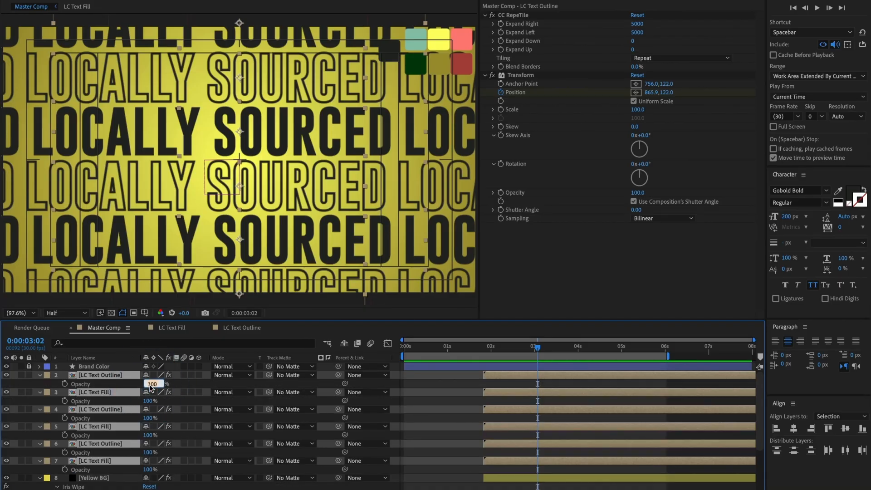
key("Return")
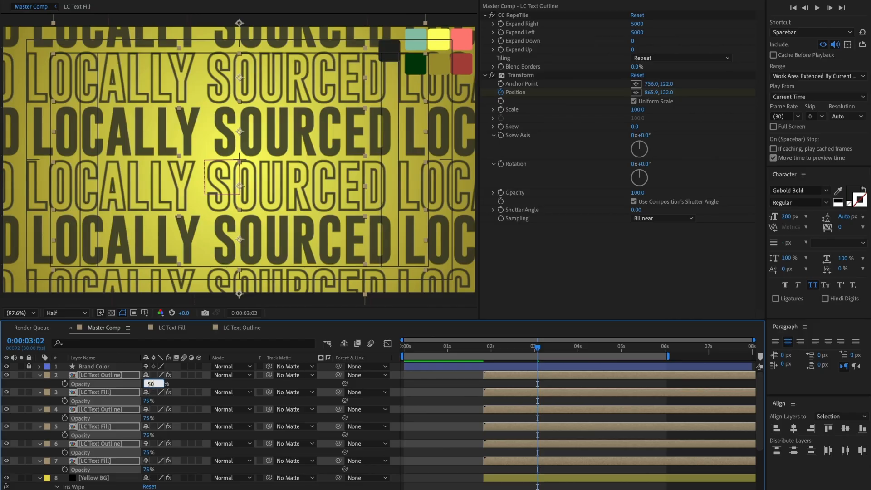
key("Return")
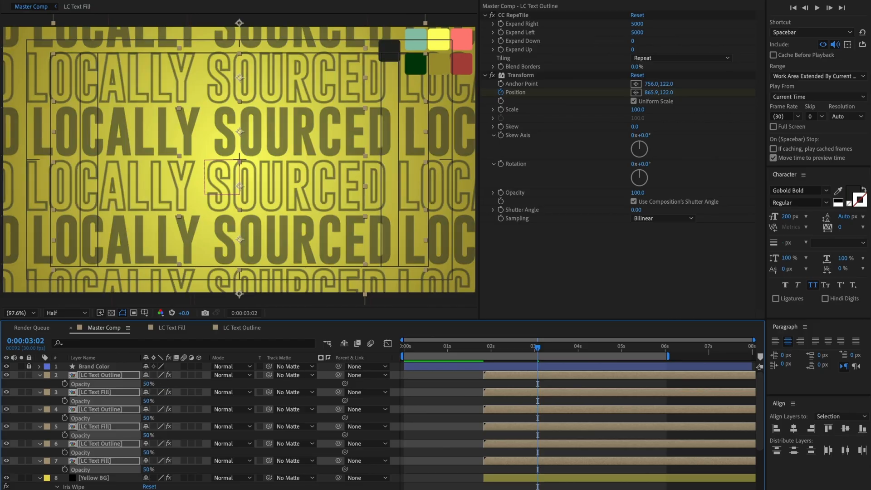
left_click(39, 375)
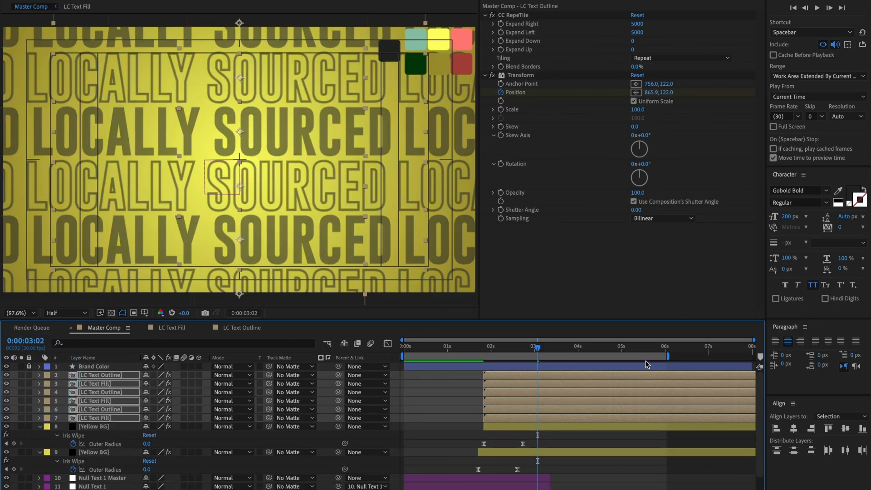
Use the upper Yellow BG as track matte for all six LC Text layers, turn its visibility back on, and scrub through the transition
left_click(494, 347)
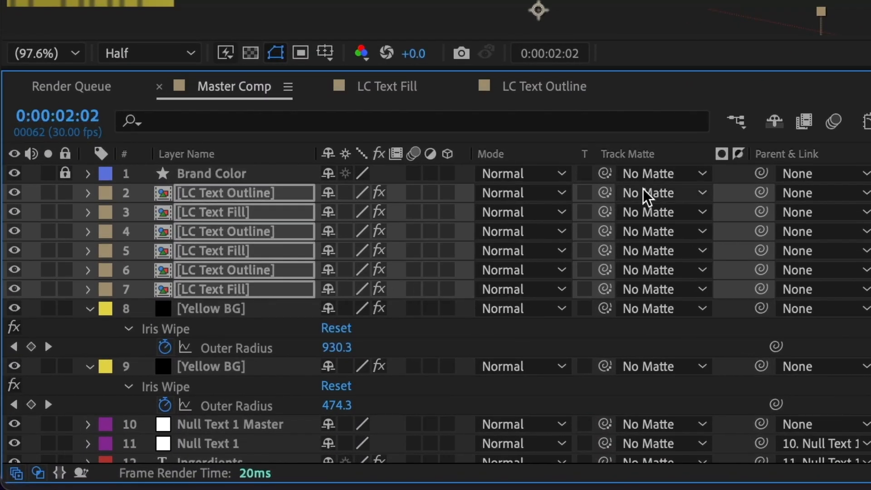
left_click_drag(605, 251, 207, 307)
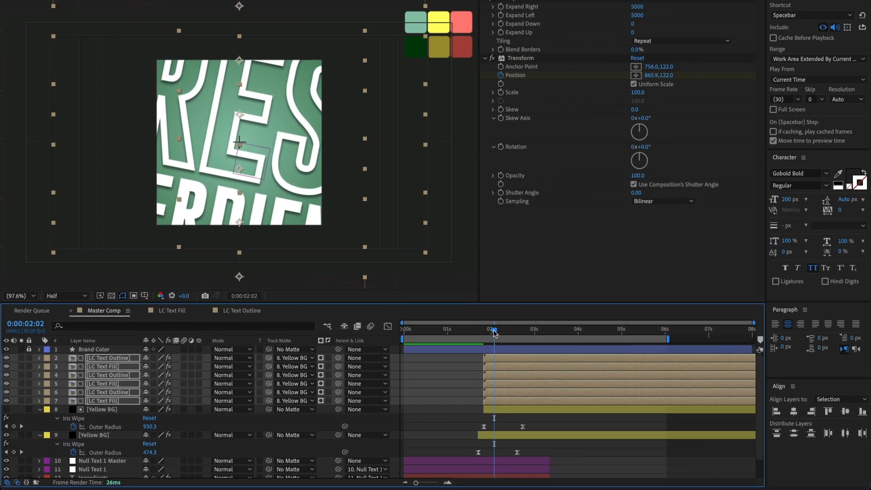
mouse_move(495, 333)
left_mouse_down()
mouse_move(517, 334)
mouse_move(496, 333)
mouse_move(507, 334)
left_mouse_up()
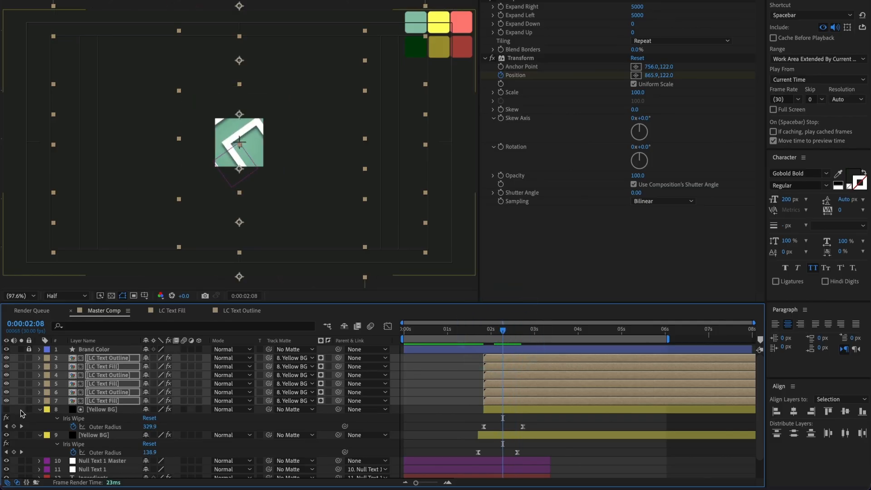
left_click(6, 410)
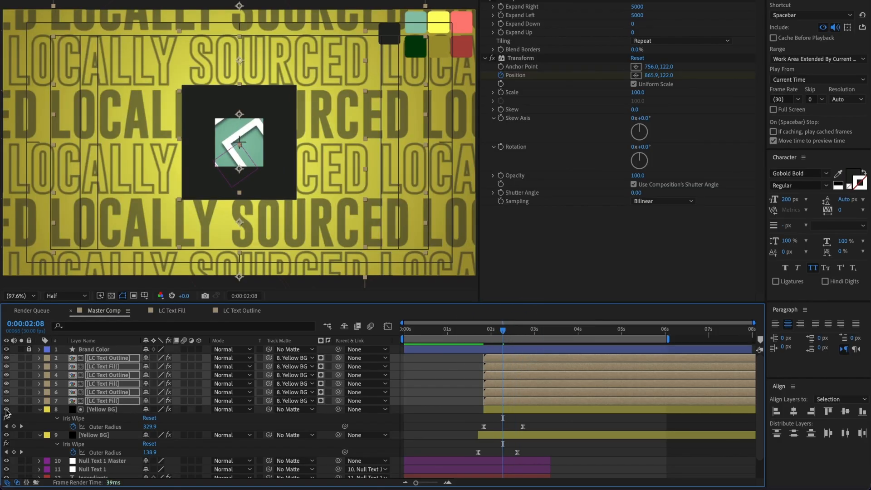
mouse_move(494, 333)
left_mouse_down()
mouse_move(487, 334)
mouse_move(504, 334)
mouse_move(495, 333)
left_mouse_up()
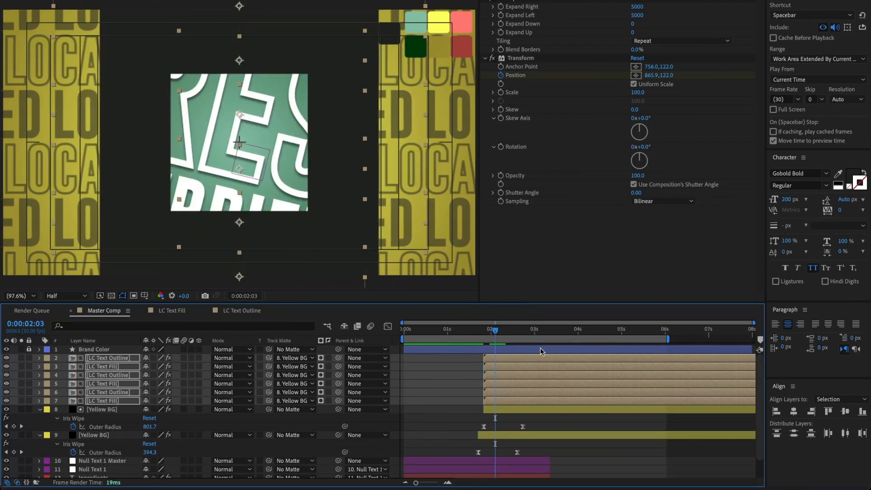
left_click_drag(502, 333, 648, 343)
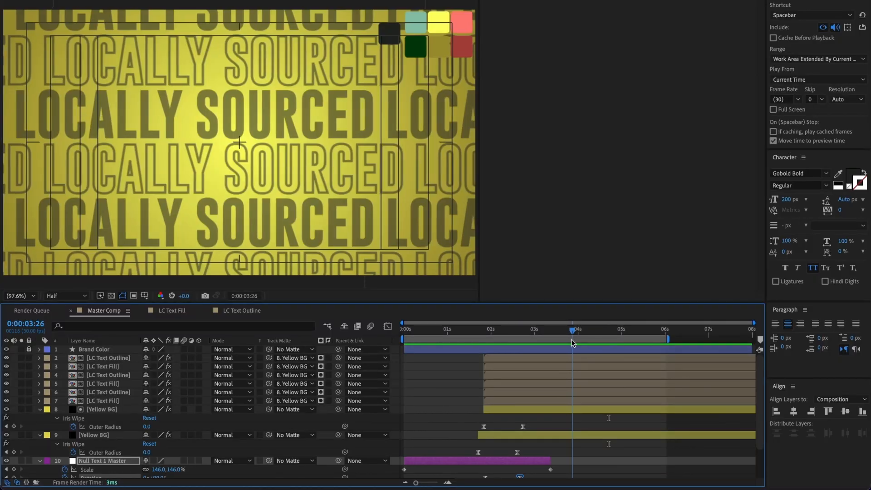
Create a comp-sized solid named Red BG, place it directly below Brand Color, and start it at 0:00:03:26
left_click(572, 339)
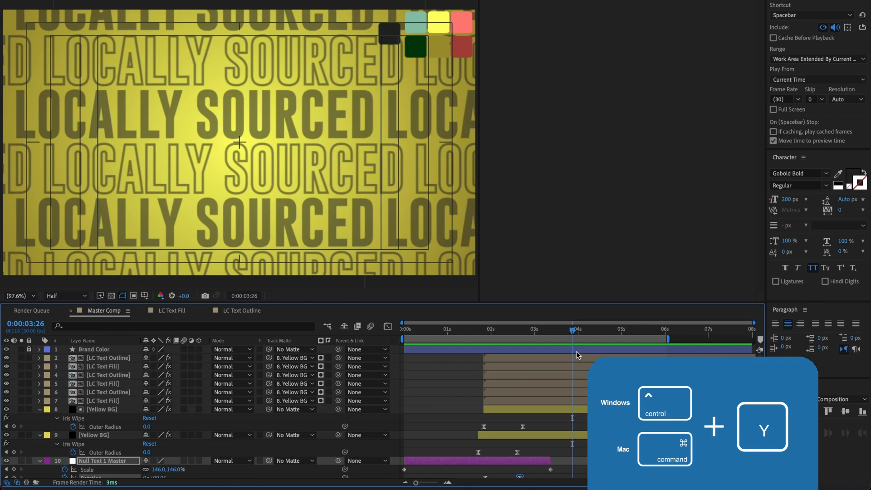
key("ctrl+y")
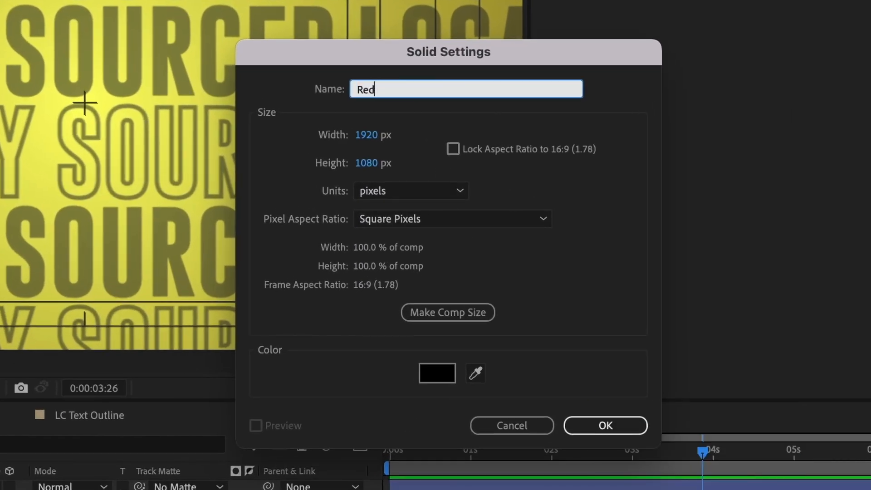
key("Return")
left_click_drag(103, 459, 129, 357)
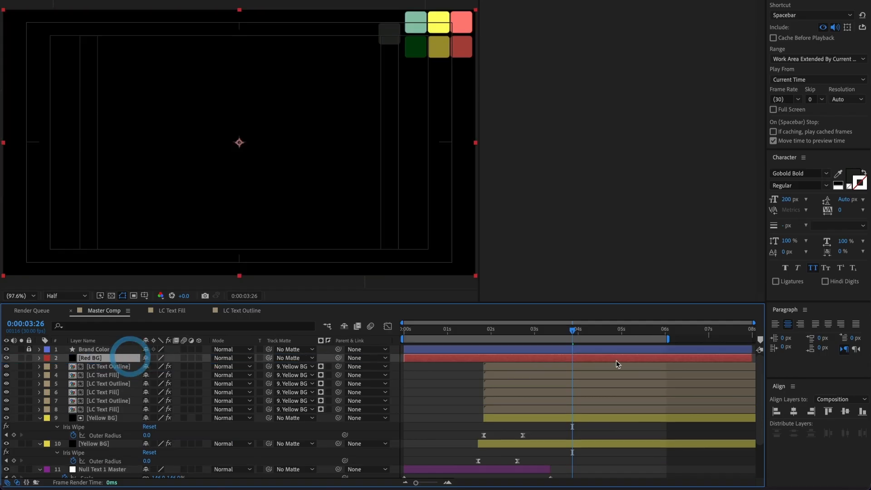
left_click_drag(579, 361, 588, 361)
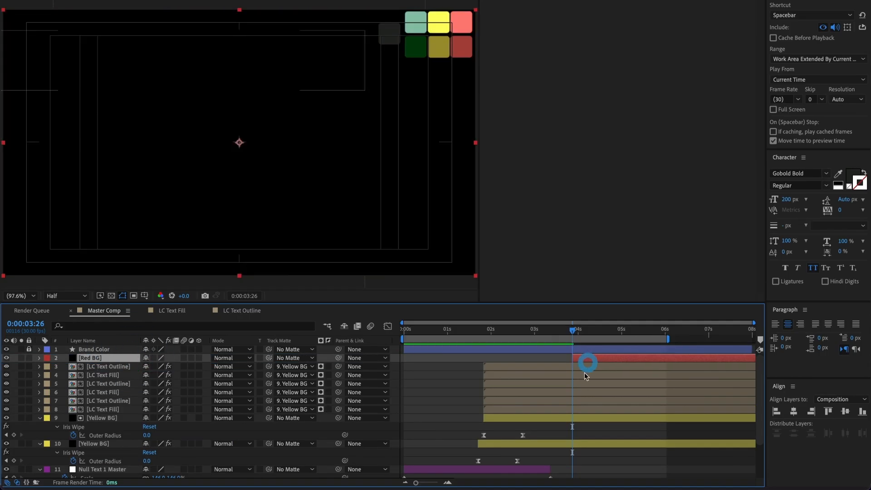
Copy the Gradient Ramp effect from the upper Yellow BG layer to Red BG
left_click(583, 415)
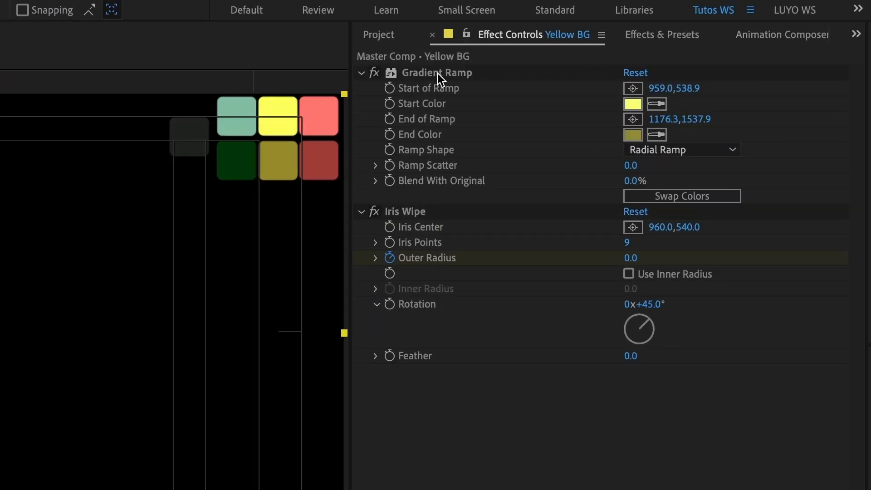
left_click(525, 1)
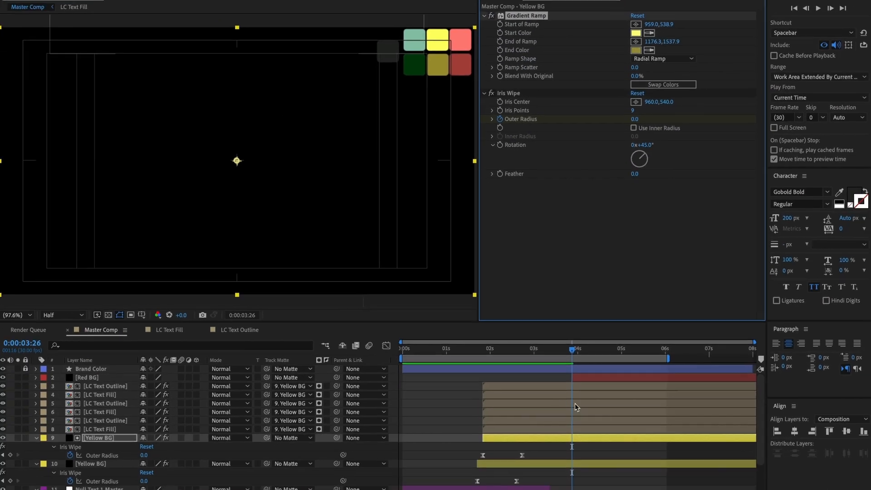
left_click(604, 375)
key("ctrl+v")
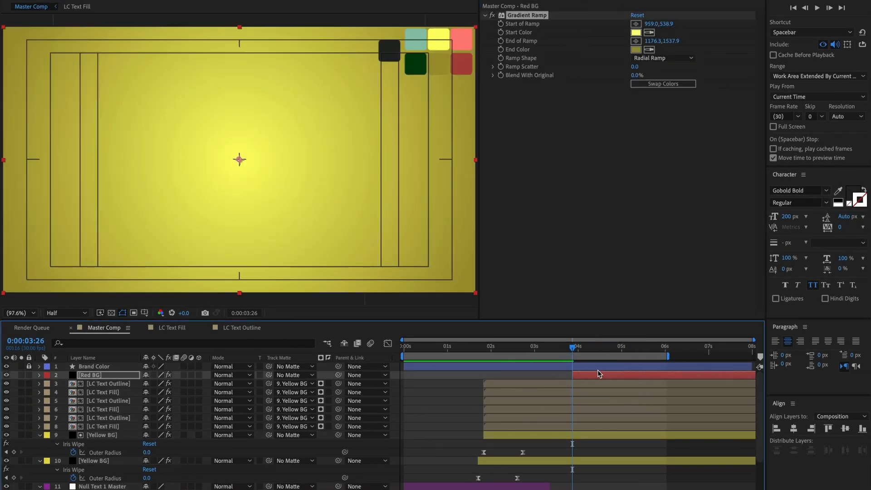
Sample the dark red swatch for the Red BG gradient's end color and the light red swatch for its start color
left_click(650, 50)
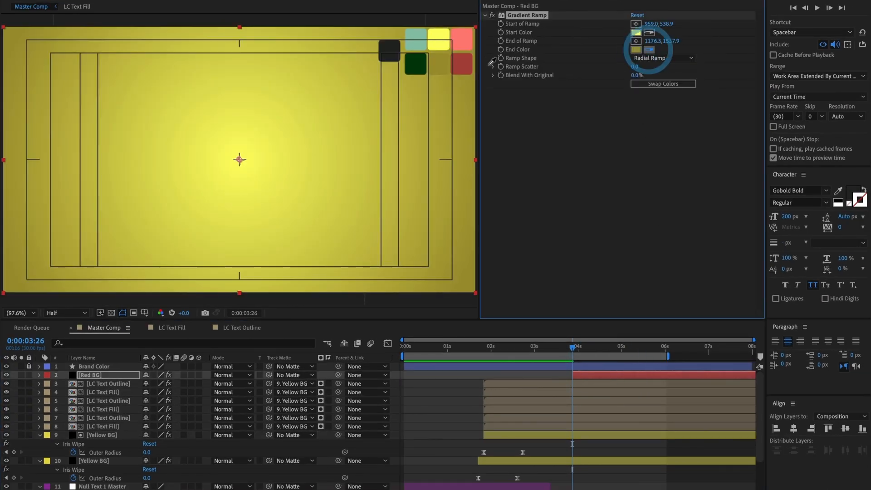
left_click(462, 63)
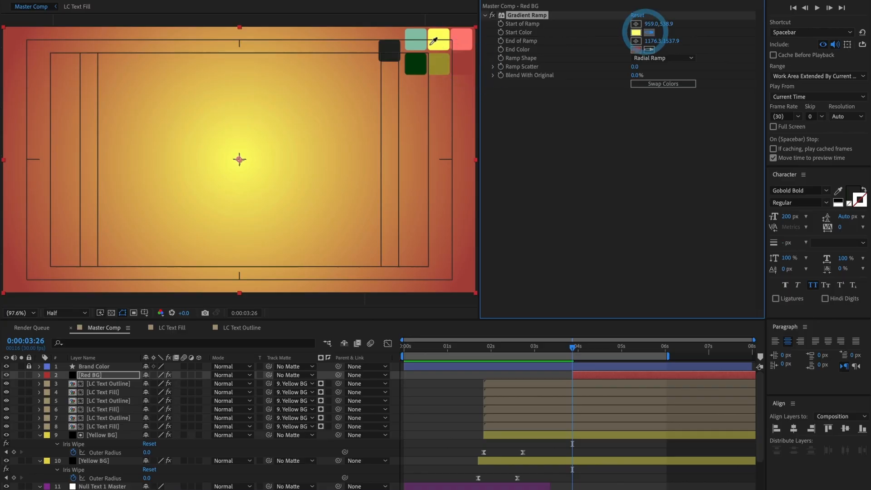
left_click(461, 39)
Apply the CC Radial ScaleWipe transition effect to the Red BG layer
left_click(588, 375)
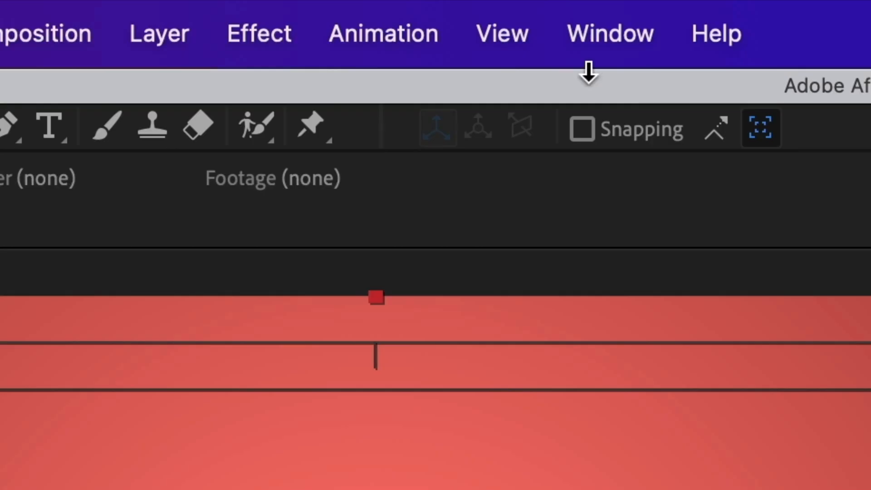
left_click(297, 36)
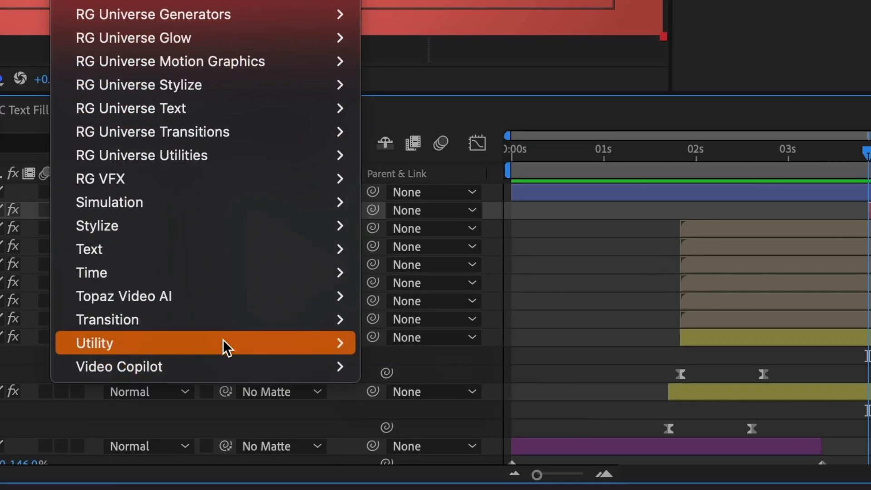
mouse_move(226, 319)
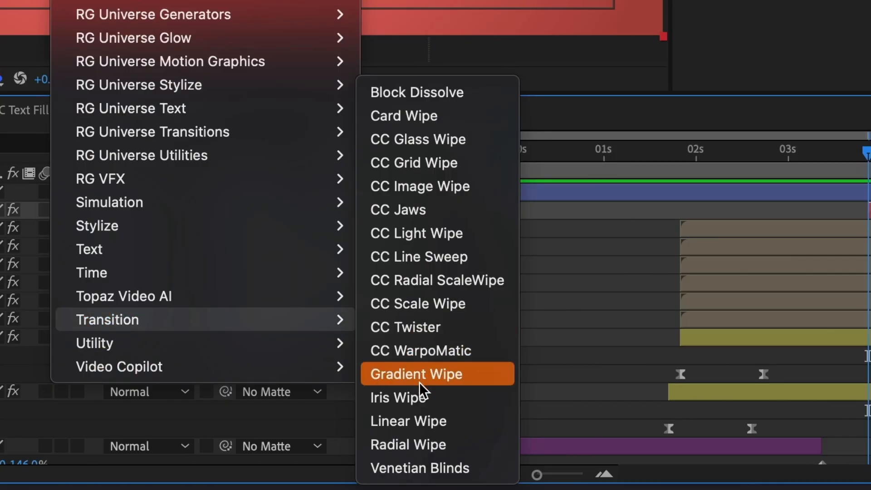
left_click(429, 277)
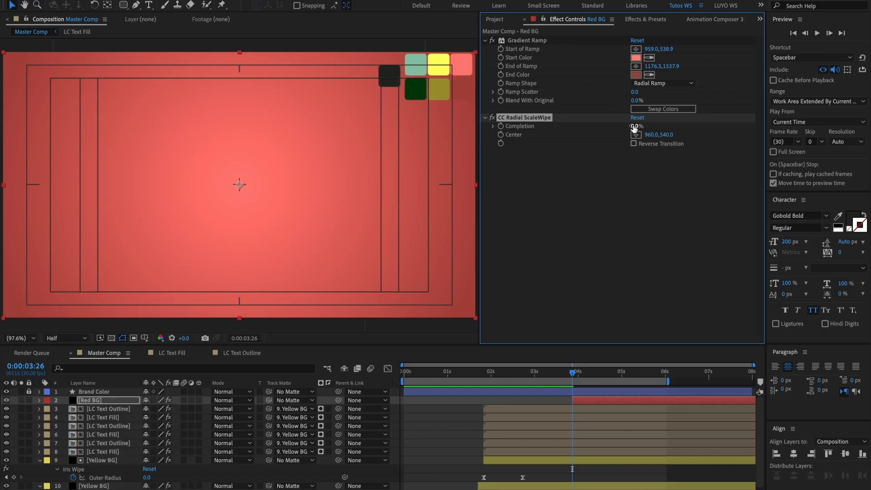
Keyframe Red BG's CC Radial ScaleWipe Completion from 100% at 0:00:03:26 to 0% at 0:00:04:18
left_click_drag(637, 133, 670, 133)
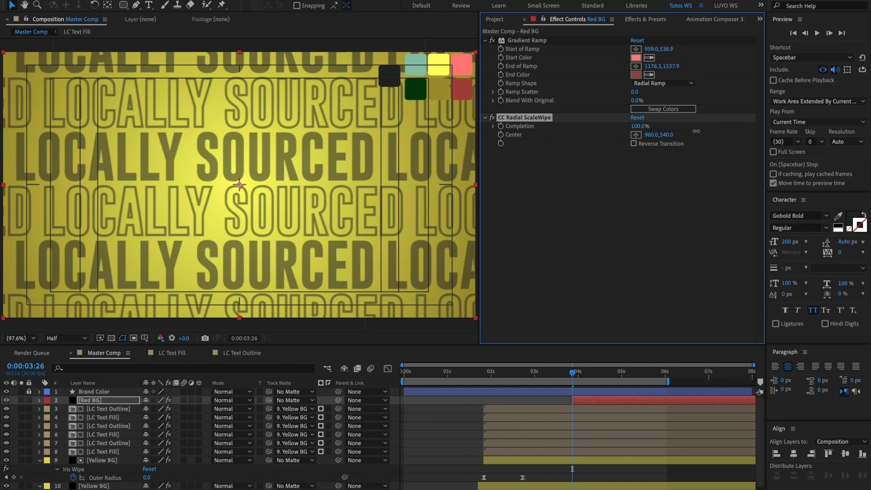
left_click(501, 126)
key("u")
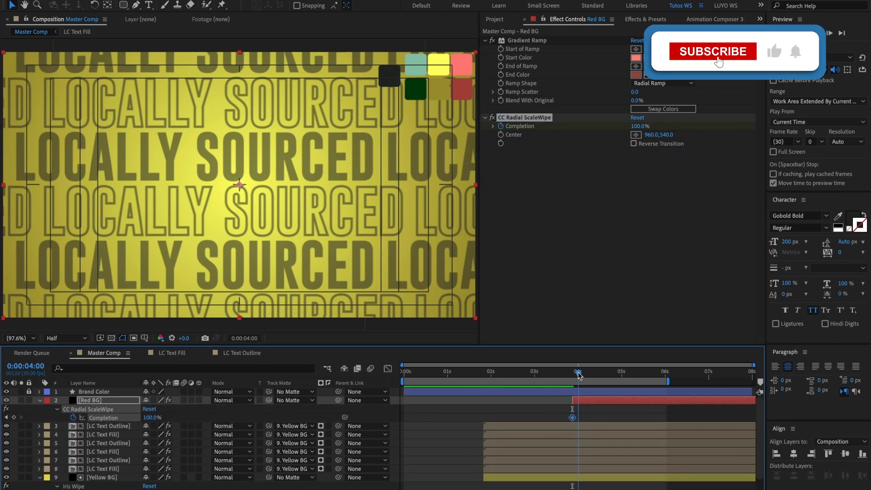
left_click_drag(572, 372, 605, 373)
left_click_drag(638, 127, 562, 133)
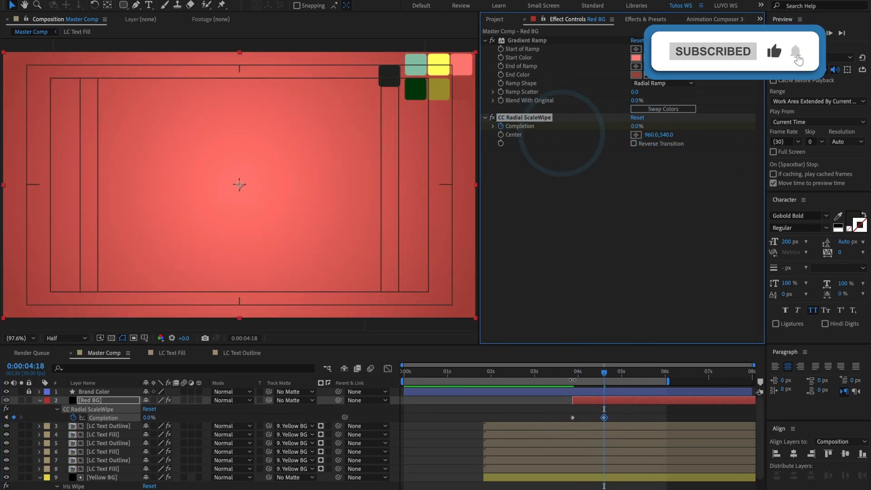
Preview the radial wipe over the Locally Sourced rows and apply Easy Ease to both Red BG Completion keyframes
key("space")
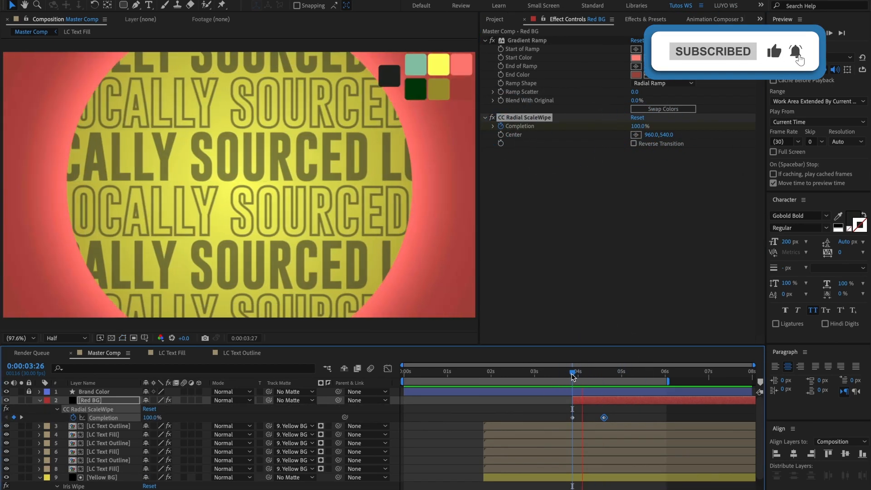
left_click_drag(573, 377, 595, 382)
key("space")
left_click(604, 416)
left_click(590, 373)
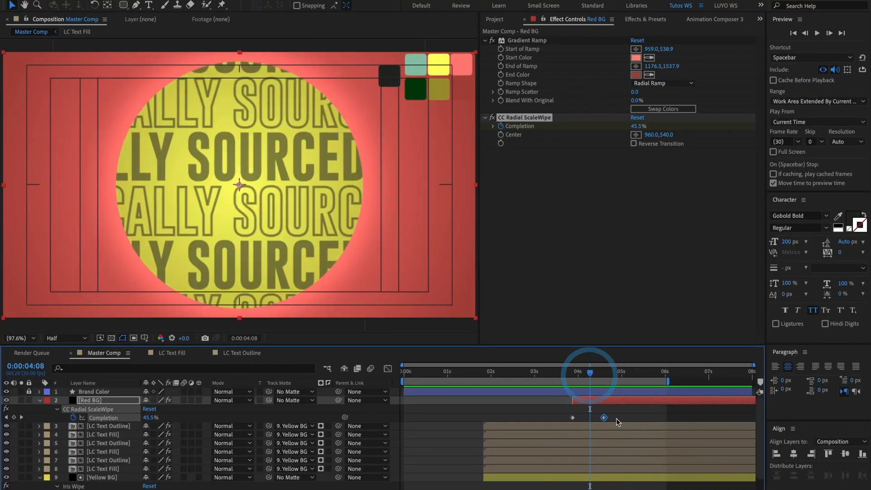
left_click_drag(617, 412, 558, 420)
key("F9")
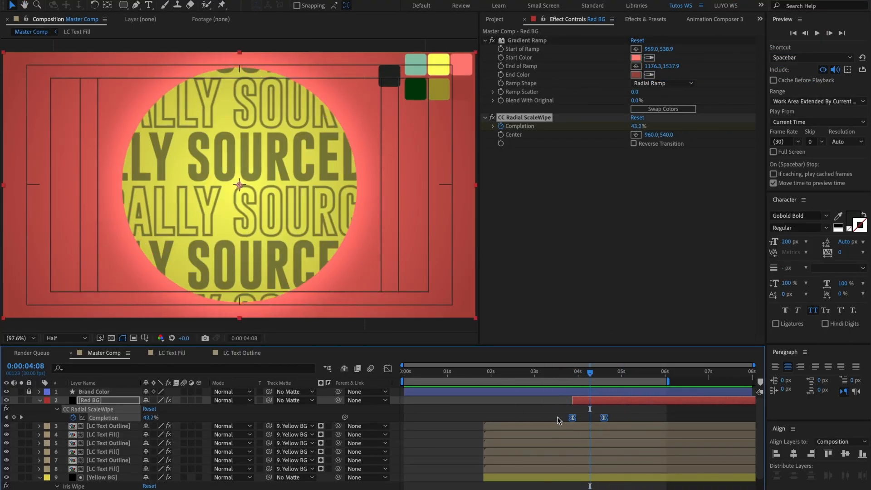
Open the speed graph for Red BG's second Completion keyframe
left_click(604, 417)
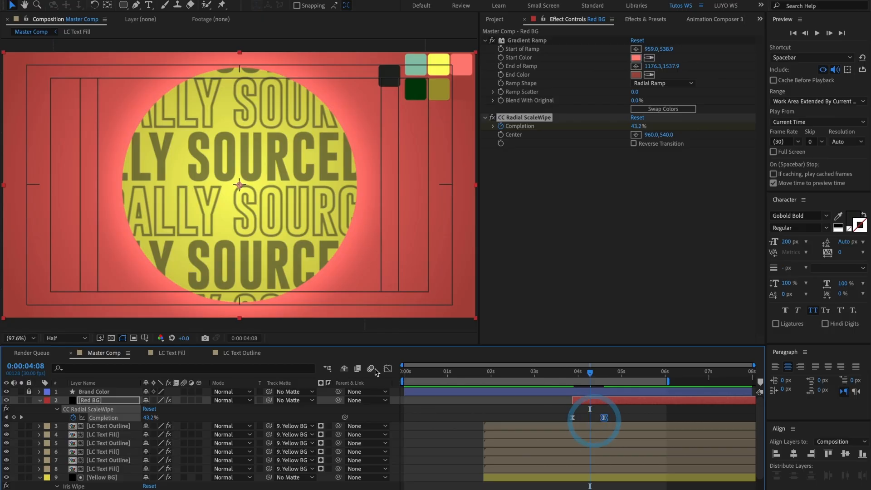
left_click(387, 371)
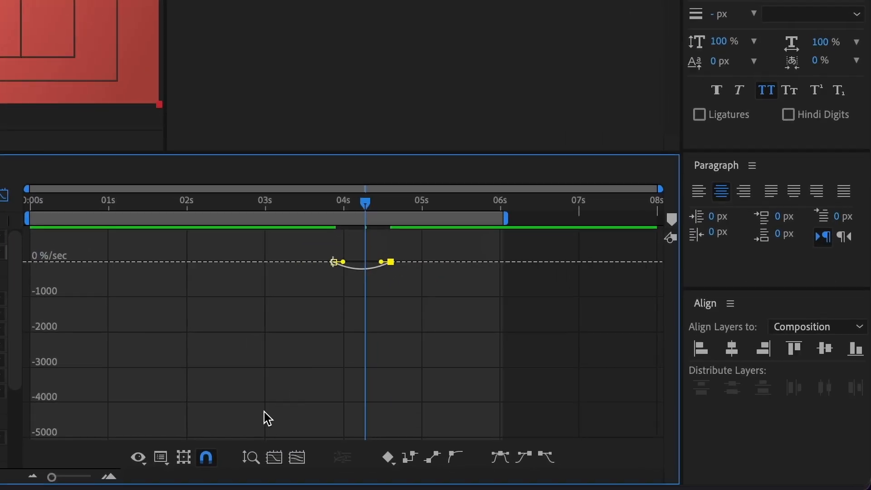
Extend the last Completion keyframe's ease handle on Red BG to about 04:08 in the speed graph, and preview the wipe
left_click(299, 459)
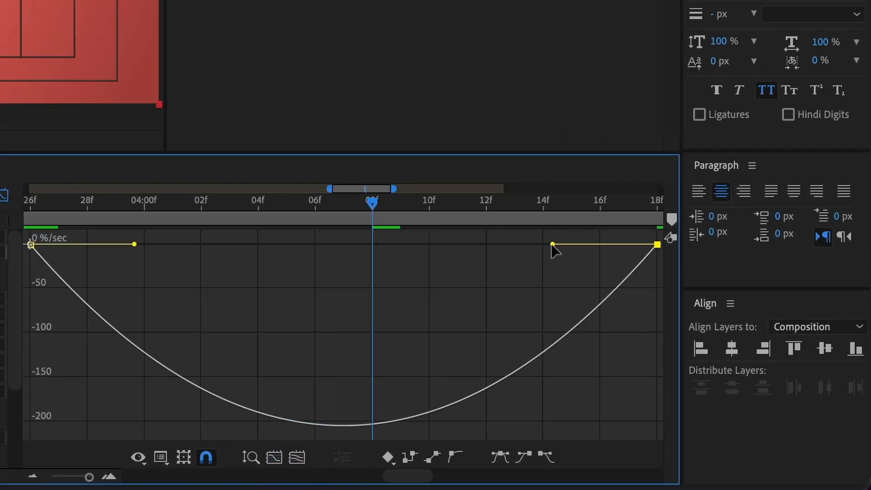
left_click_drag(554, 247, 379, 248)
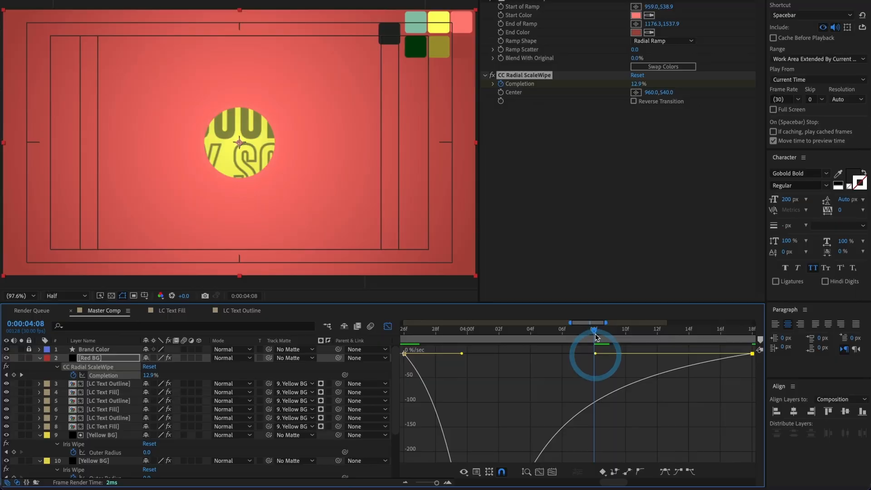
left_click(192, 214)
left_click_drag(494, 338, 453, 335)
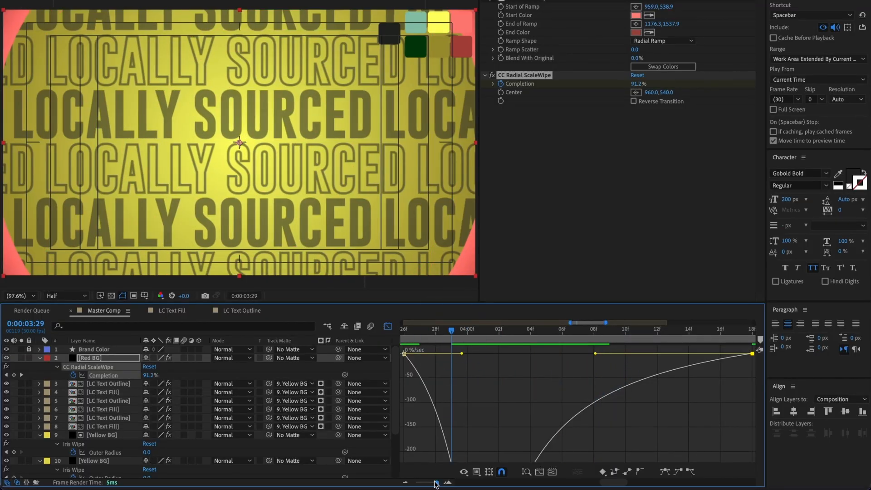
left_click_drag(435, 484, 425, 483)
key("space")
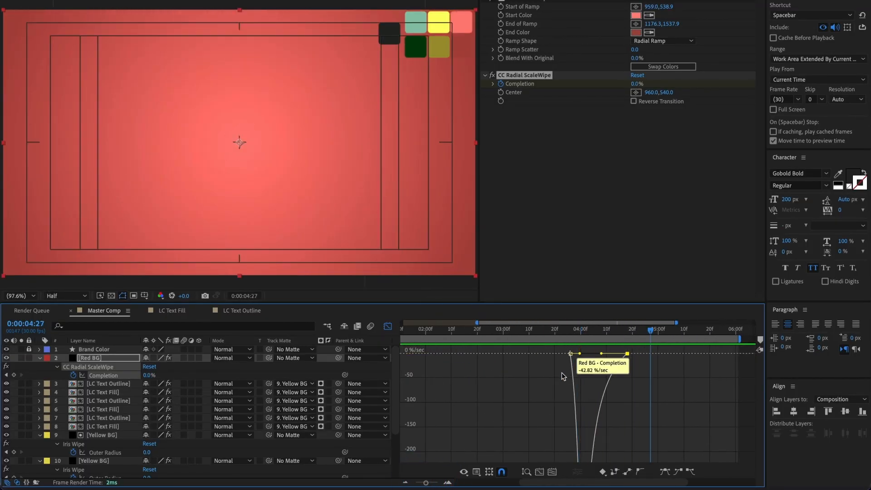
left_click(387, 326)
Duplicate the Red BG layer and shift the upper copy to start about 4 frames after the original
left_click(558, 332)
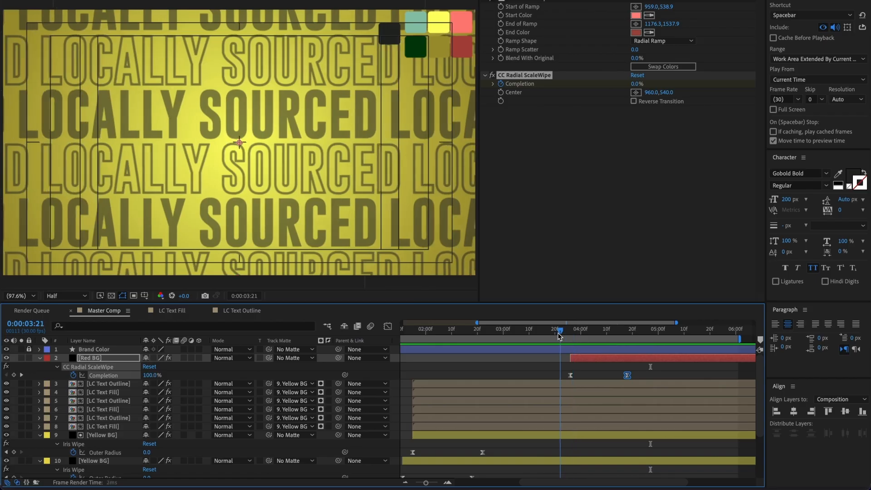
left_click_drag(561, 333, 578, 333)
left_click(587, 358)
key("ctrl+d")
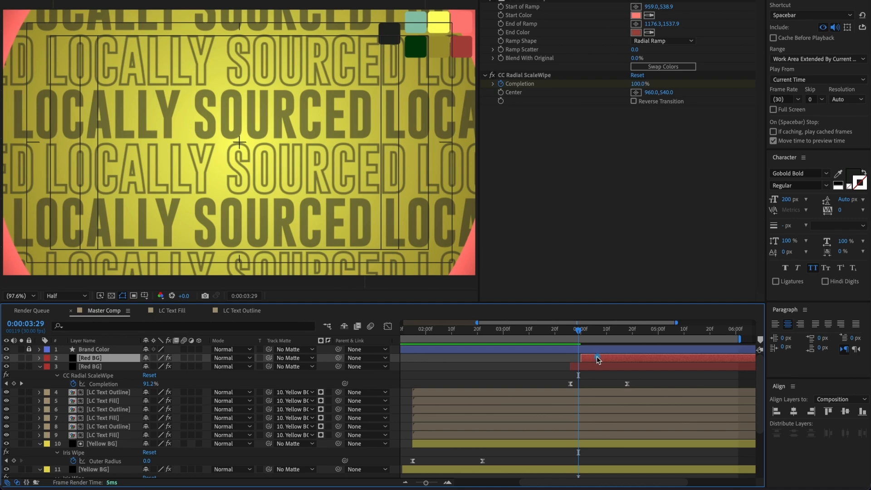
Rename the lower Red BG layer as Green BG
left_click(589, 366)
left_click(95, 367)
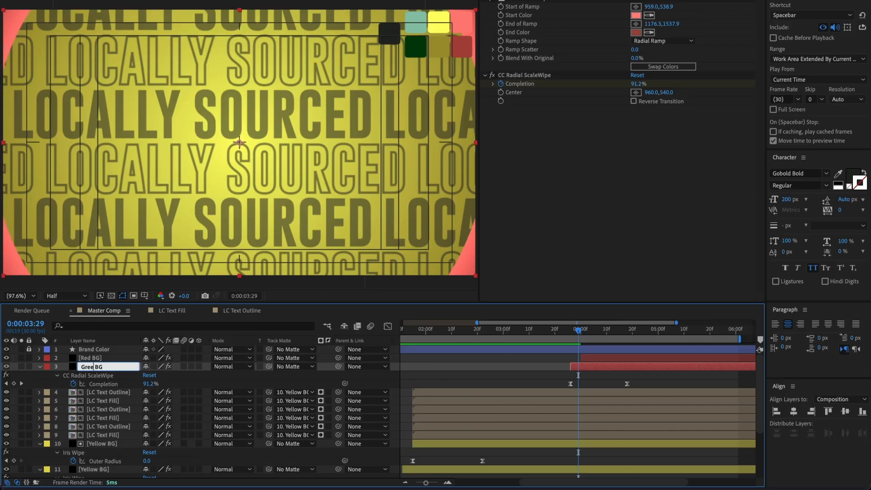
type("Green BG")
left_click(632, 369)
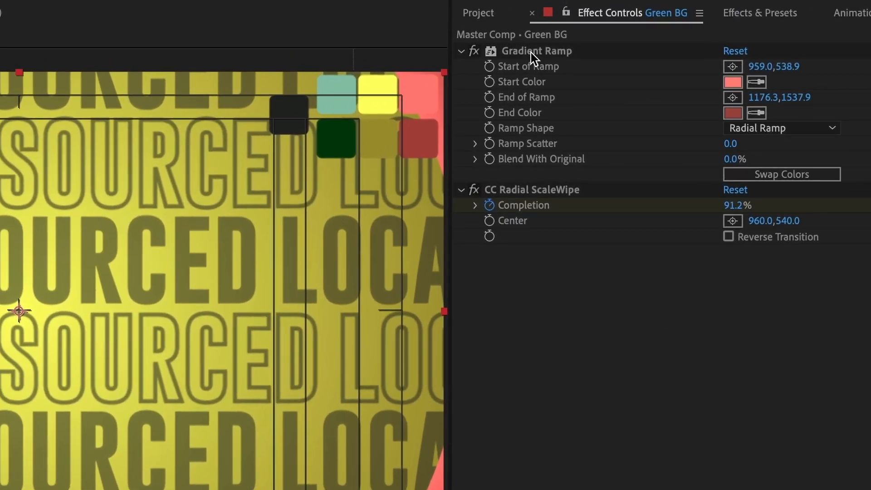
Replace the Gradient Ramp effect on the Green BG layer with a Fill effect
left_click(528, 0)
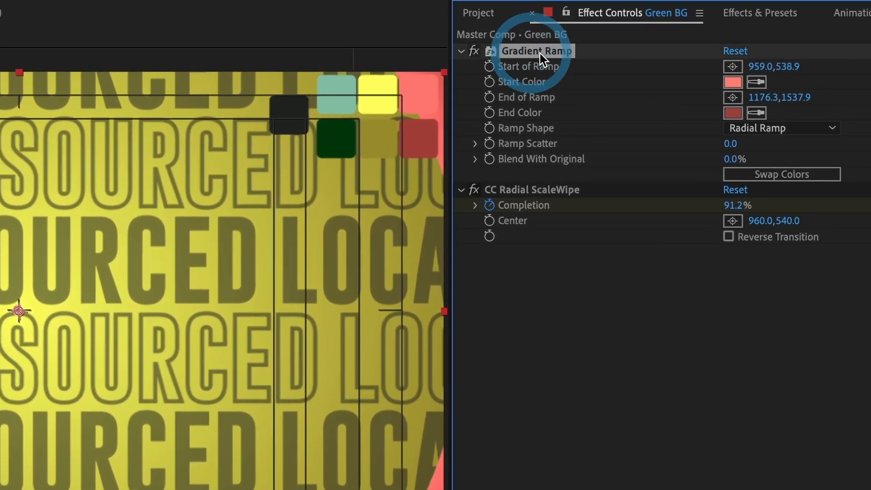
key("Delete")
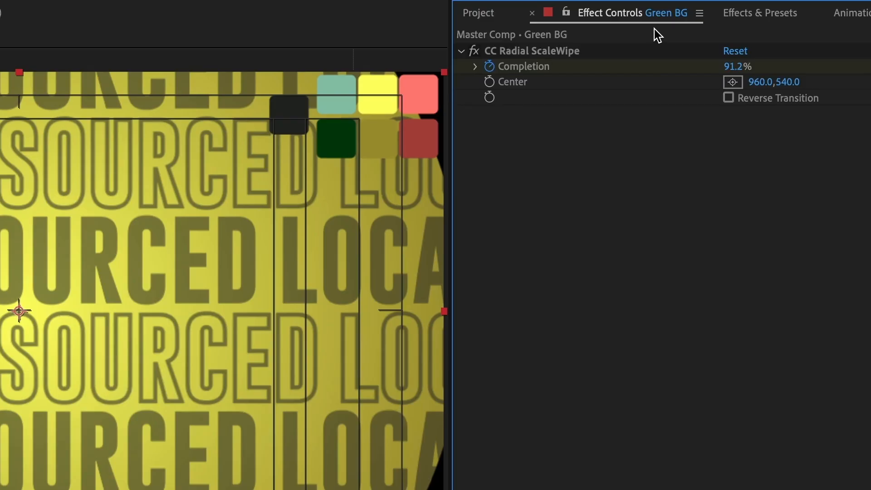
left_click(778, 13)
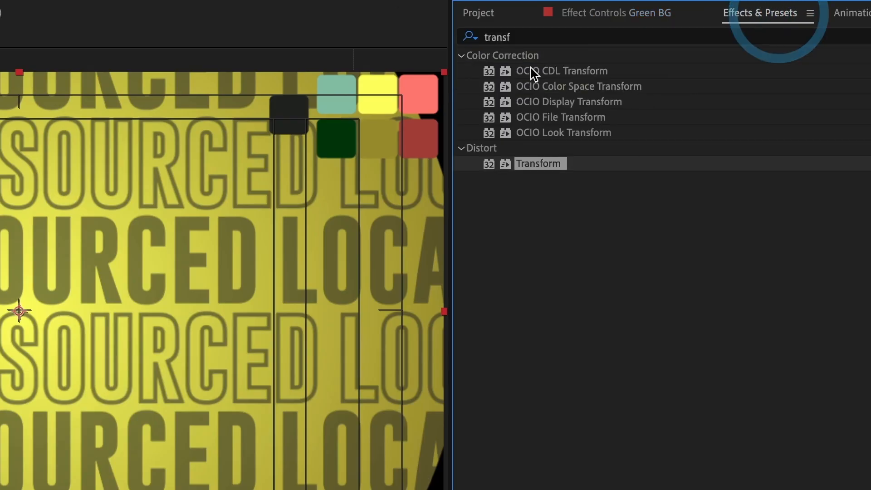
left_click(522, 37)
left_click(417, 29)
type("fill")
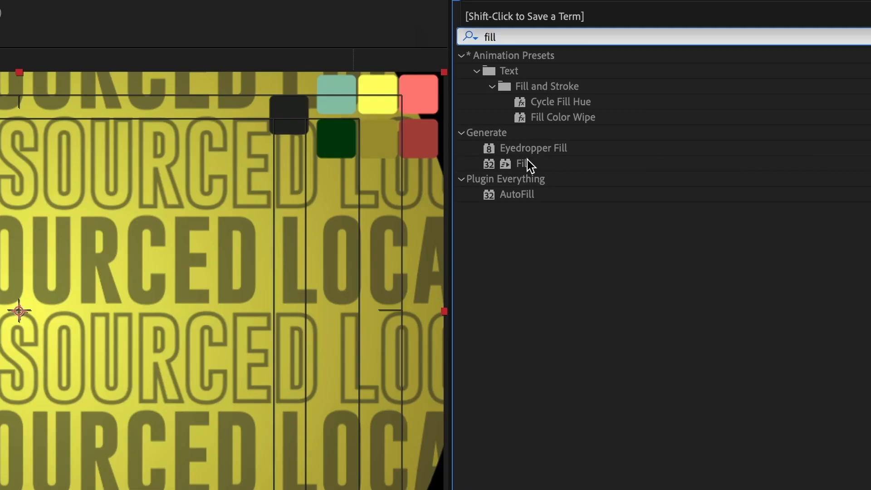
double_click(526, 165)
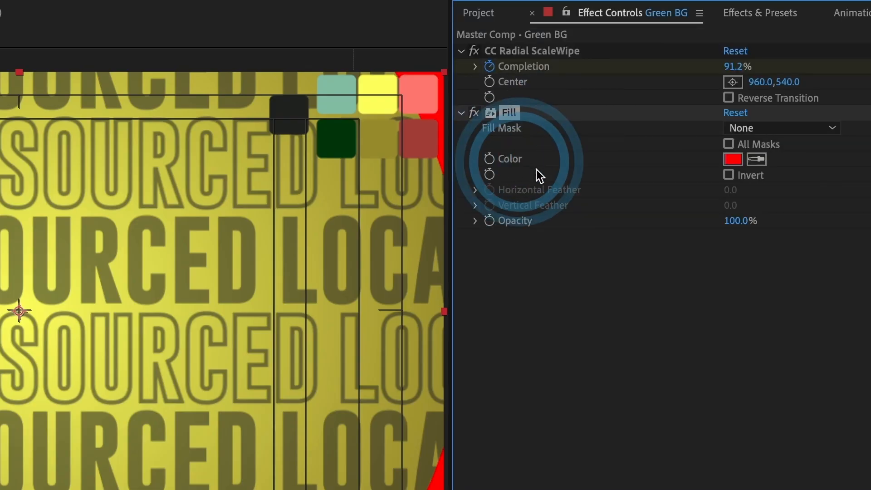
Sample the dark green palette swatch as Green BG's Fill color and preview the layered wipe from about 03:25
left_click(755, 160)
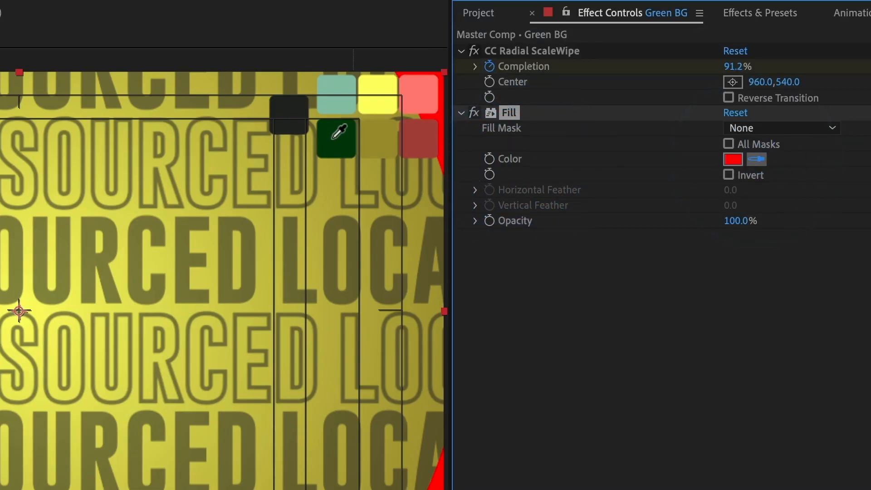
left_click(334, 138)
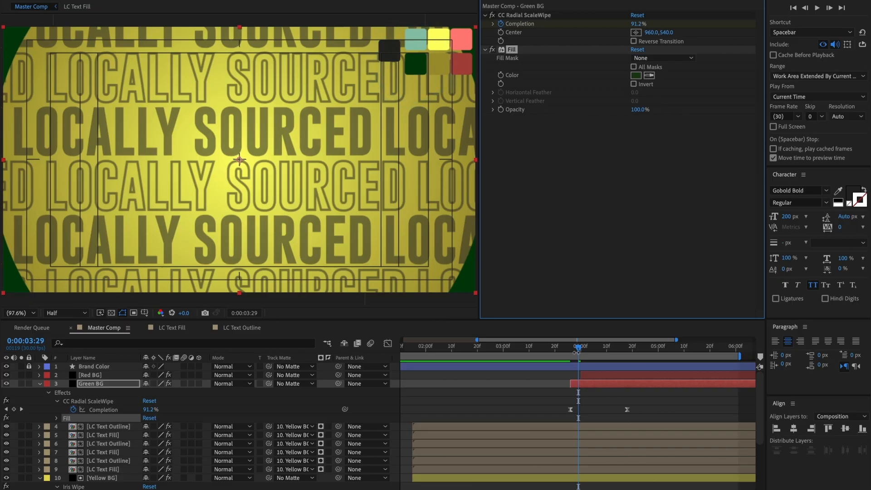
left_click(567, 351)
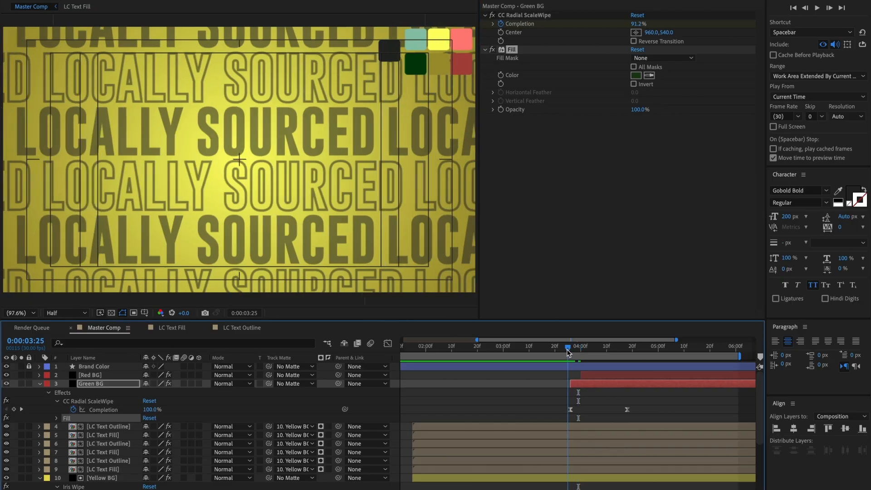
key("space")
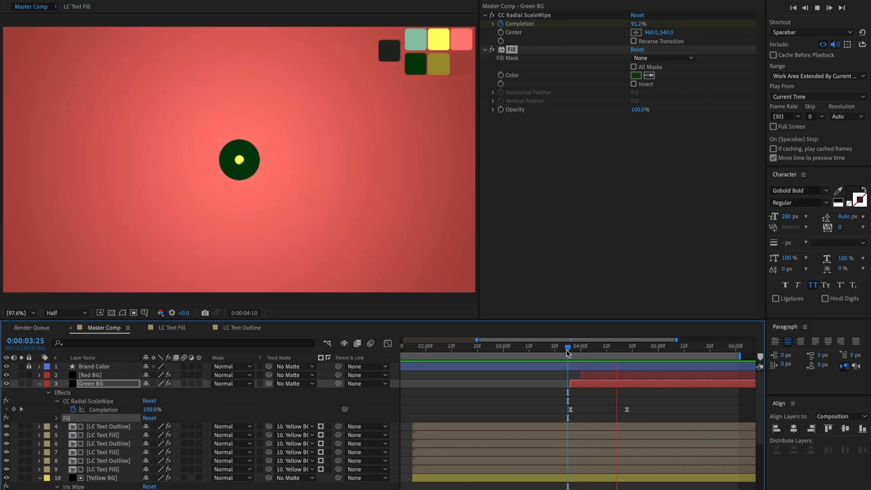
key("space")
left_click_drag(567, 353, 585, 354)
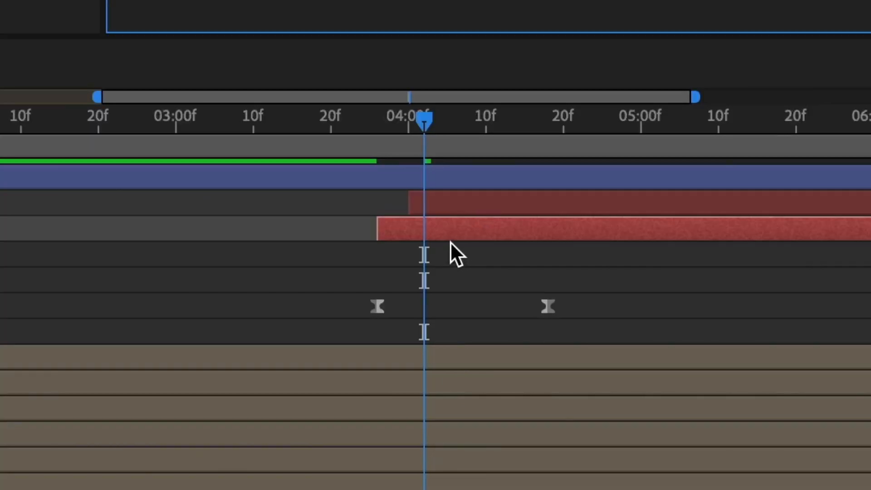
Enable Reverse Transition in CC Radial ScaleWipe on both the Red BG and Green BG layers, and check the wipe
left_click(458, 203)
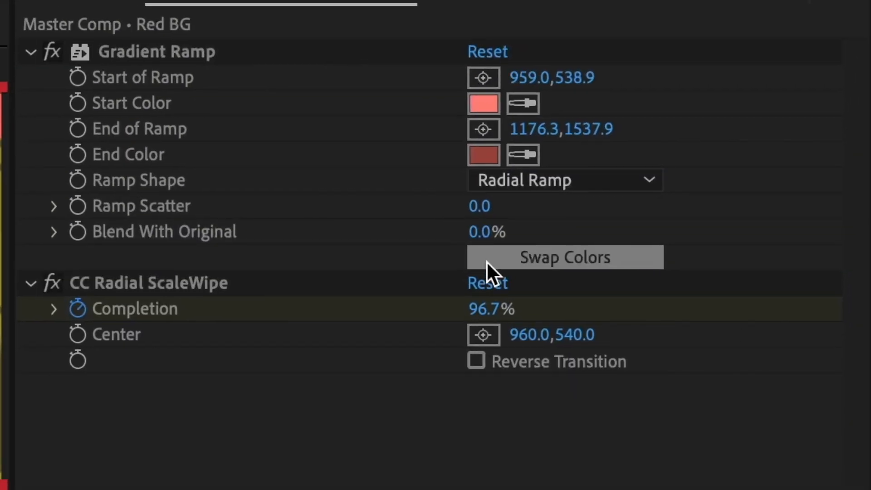
left_click(475, 362)
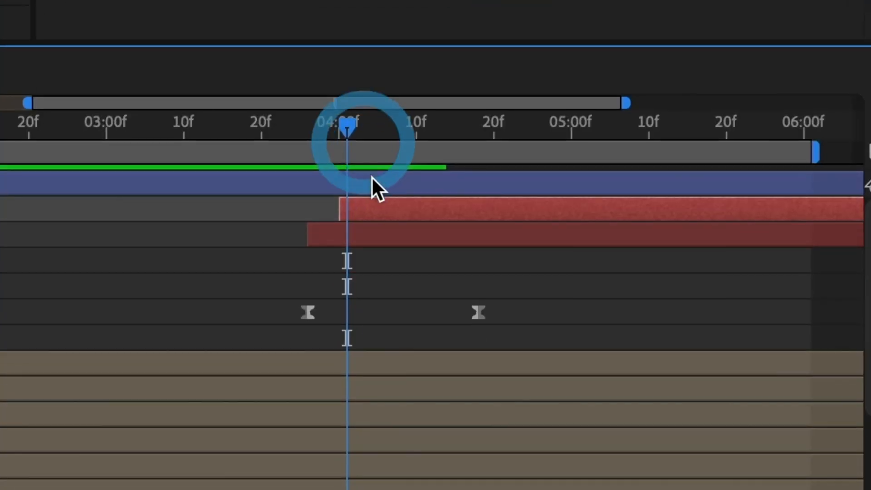
left_click(354, 236)
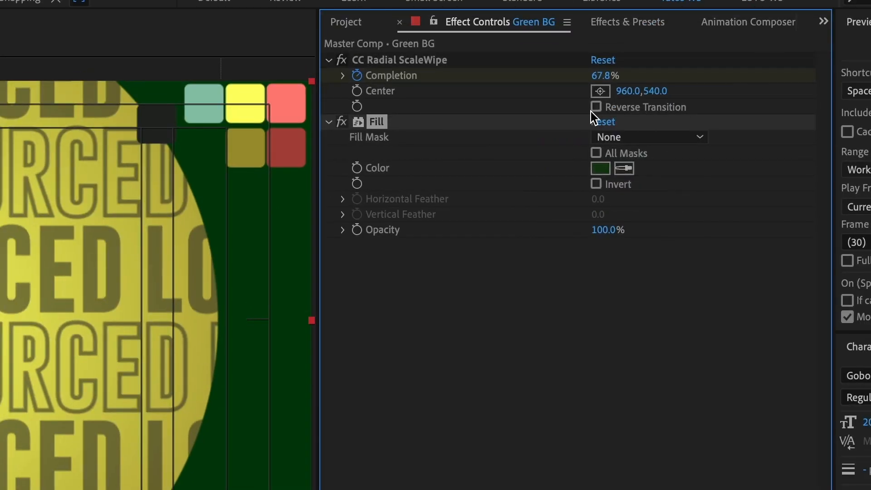
left_click(594, 108)
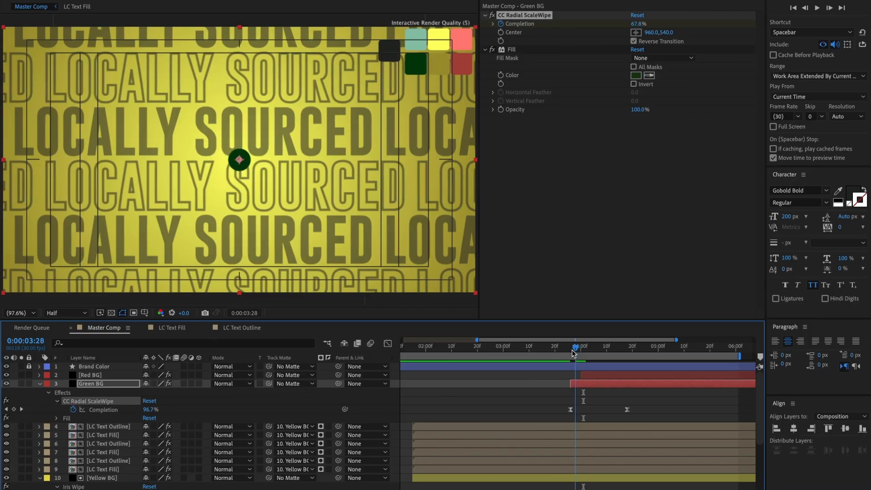
mouse_move(573, 353)
left_mouse_down()
mouse_move(605, 353)
mouse_move(585, 353)
left_mouse_up()
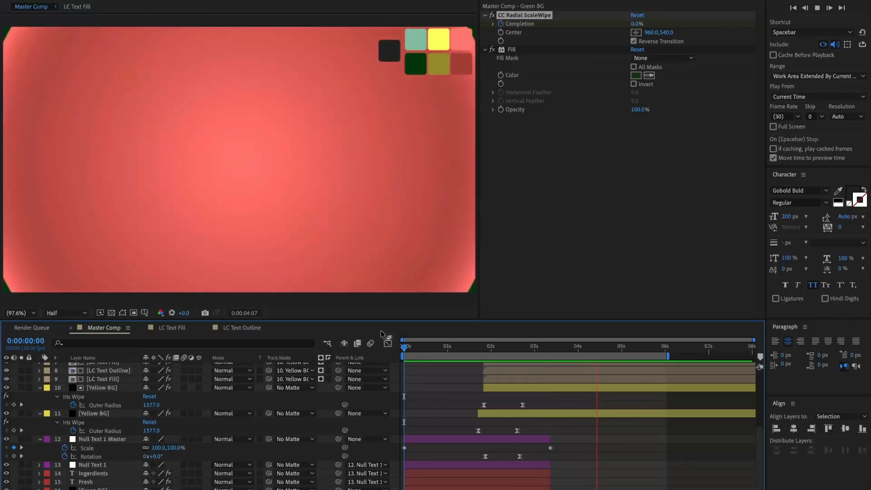
Move the ending Completion keyframes of Red BG and Green BG to around the 5-second mark and collapse Red BG's properties
key("space")
scroll(661, 394, "up", 5)
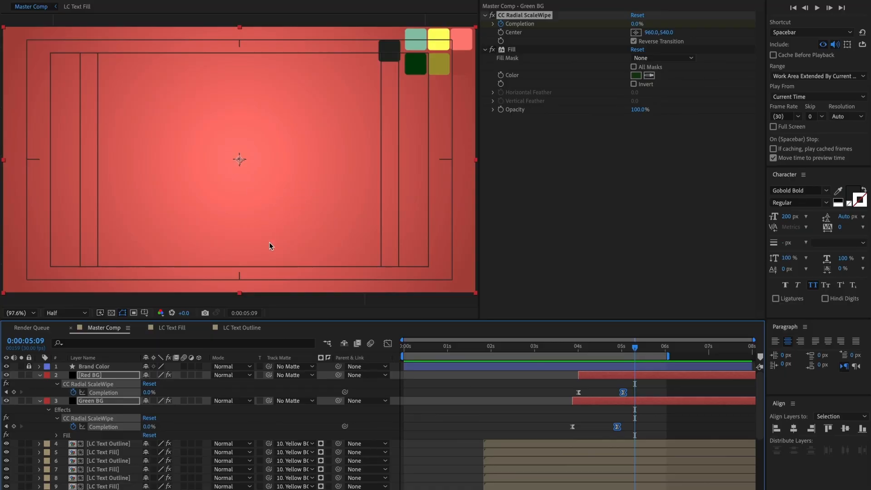
left_click(40, 376)
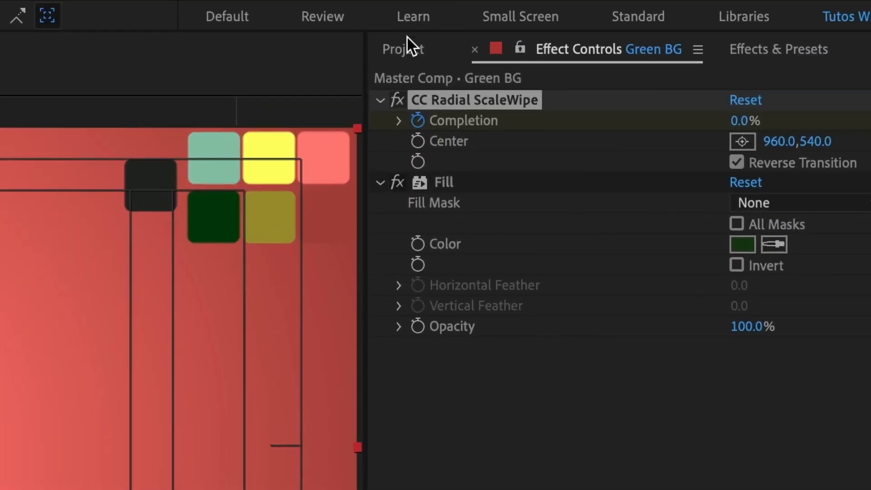
Create a project folder named Illustrator
left_click(406, 49)
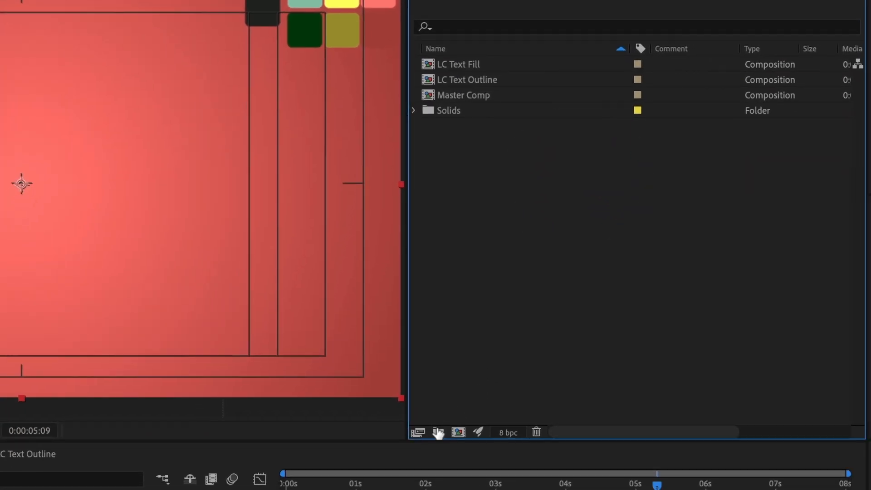
left_click(438, 433)
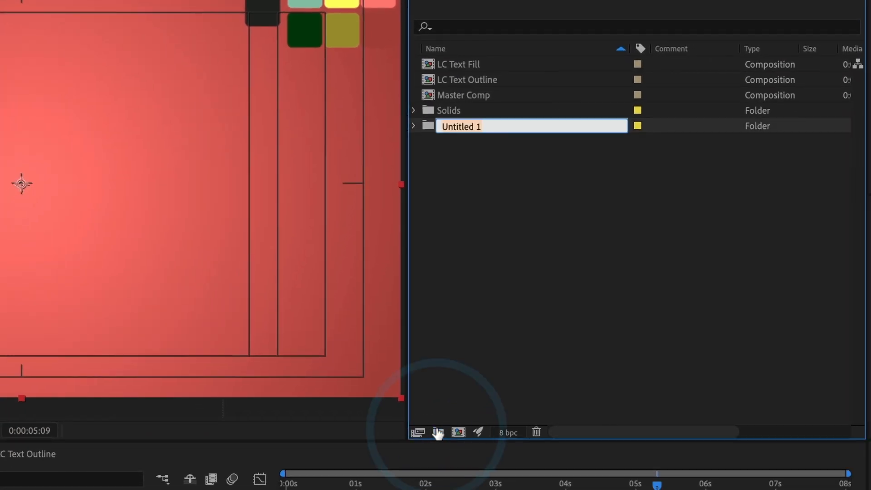
type("Illustrator")
key("Return")
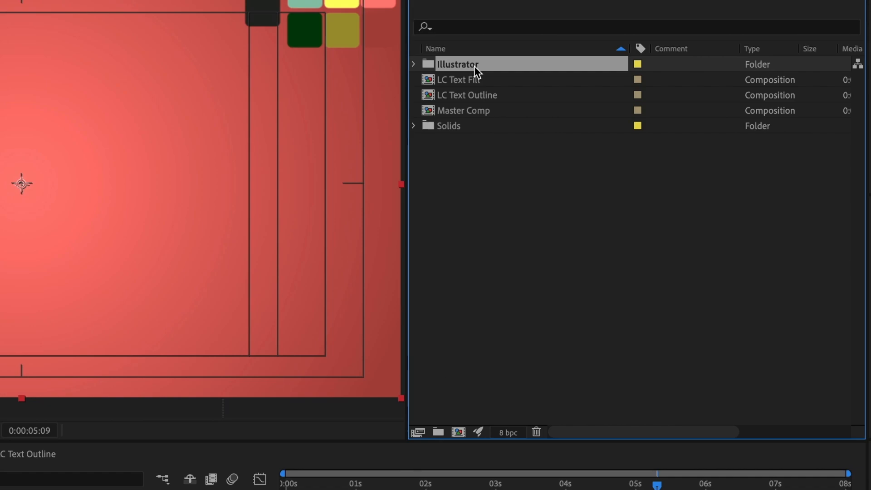
Import Strawberry Pattern.ai from the Desktop's AE/Illustrator folder into the Illustrator project folder as Composition - Retain Layer Sizes
right_click(474, 67)
mouse_move(622, 188)
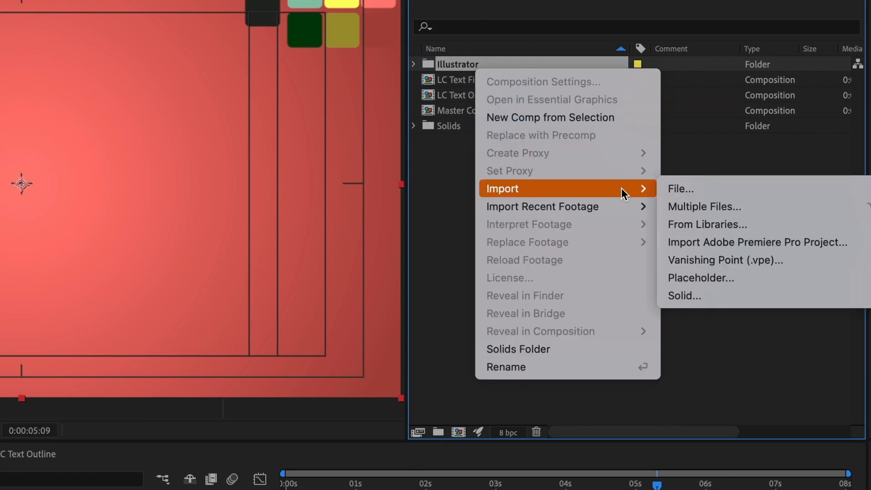
left_click(722, 186)
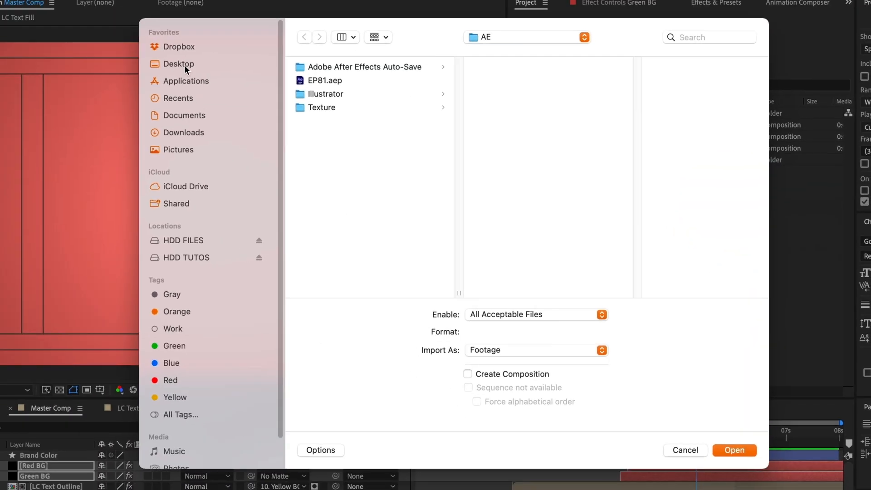
left_click(68, 26)
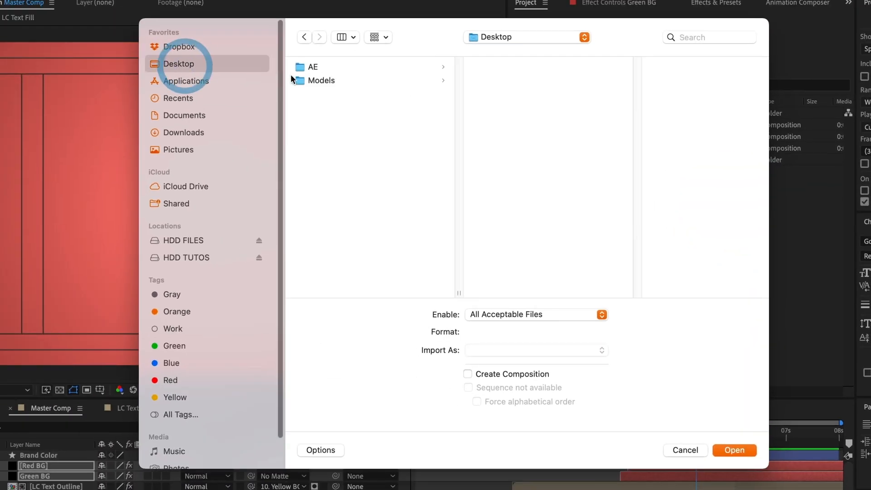
left_click(229, 33)
left_click(508, 93)
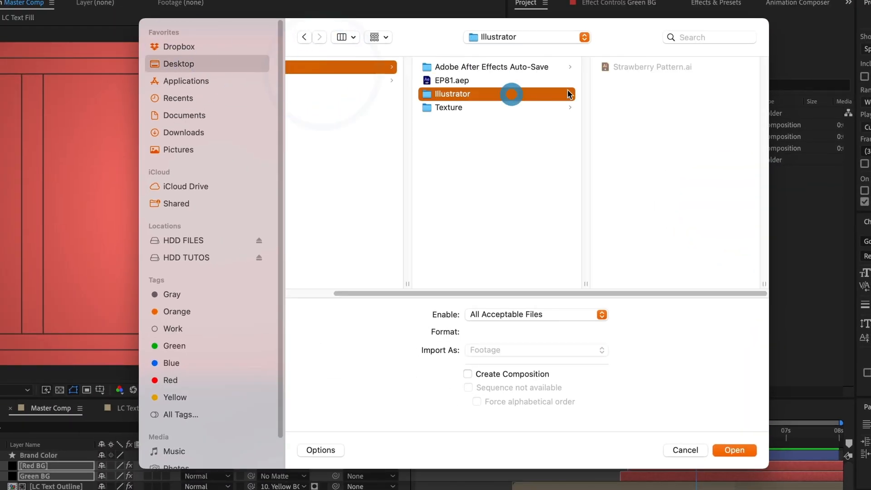
left_click(669, 66)
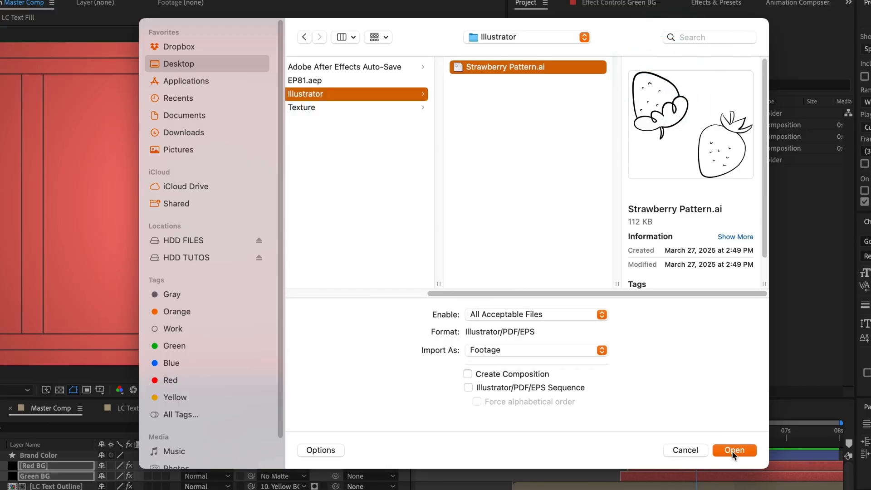
left_click(562, 350)
left_click(551, 366)
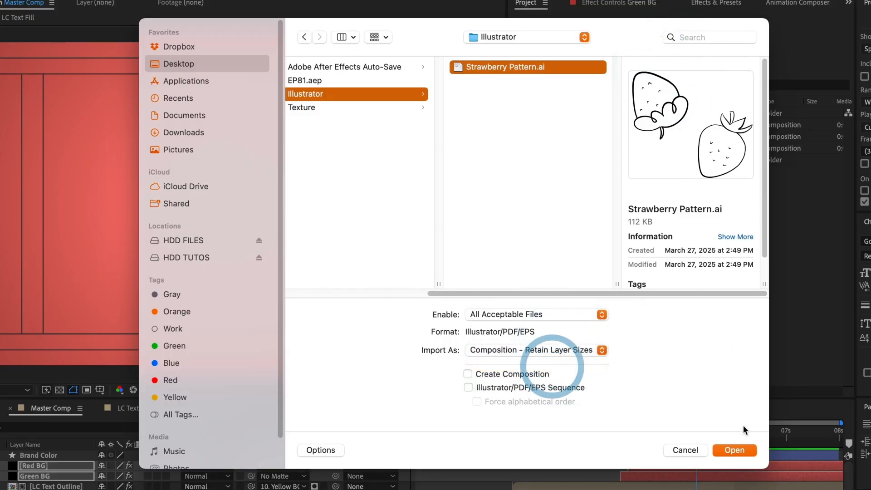
left_click(735, 449)
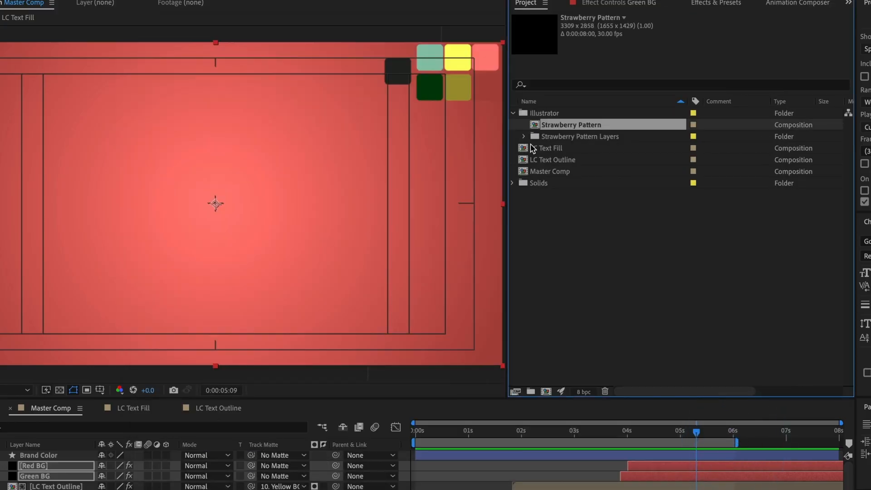
Place the Strawberry Pattern composition above Red BG in Master Comp, starting around 4 seconds, and scale it to 17%
left_click_drag(569, 129, 660, 462)
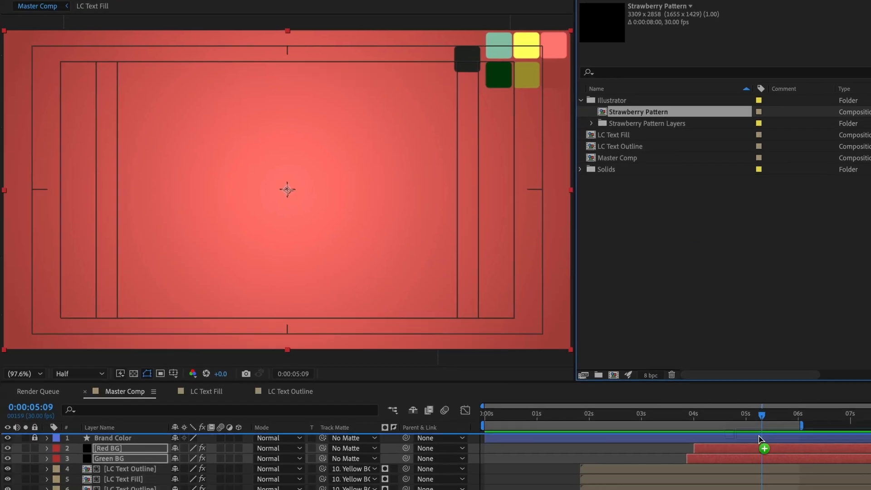
left_click_drag(726, 441, 727, 445)
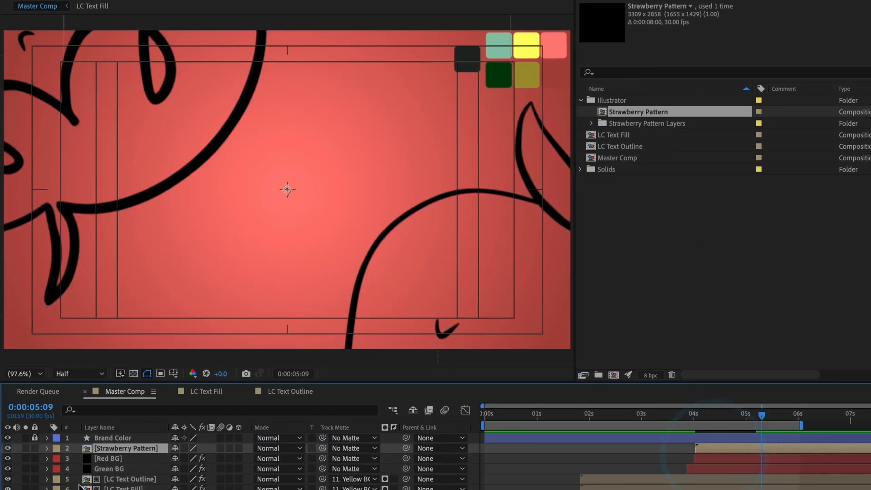
key("s")
left_click_drag(195, 462, 153, 465)
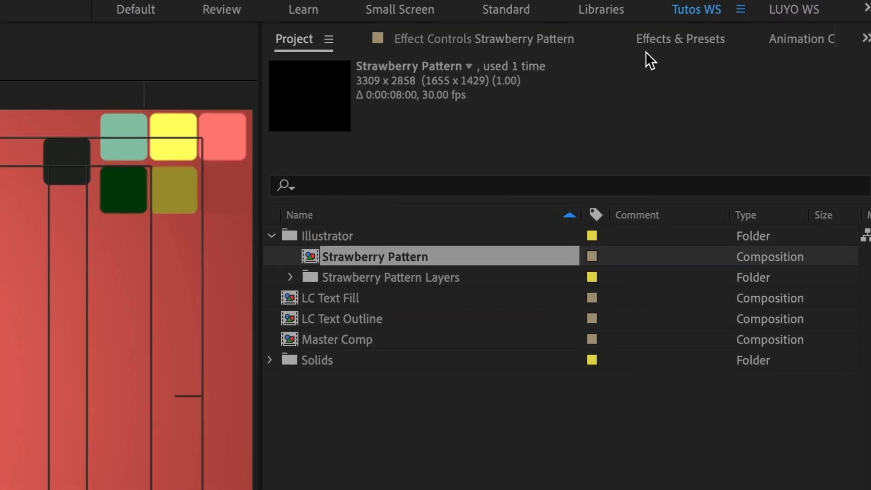
Find the CC RepeTile effect and apply it to the Strawberry Pattern layer
left_click(646, 50)
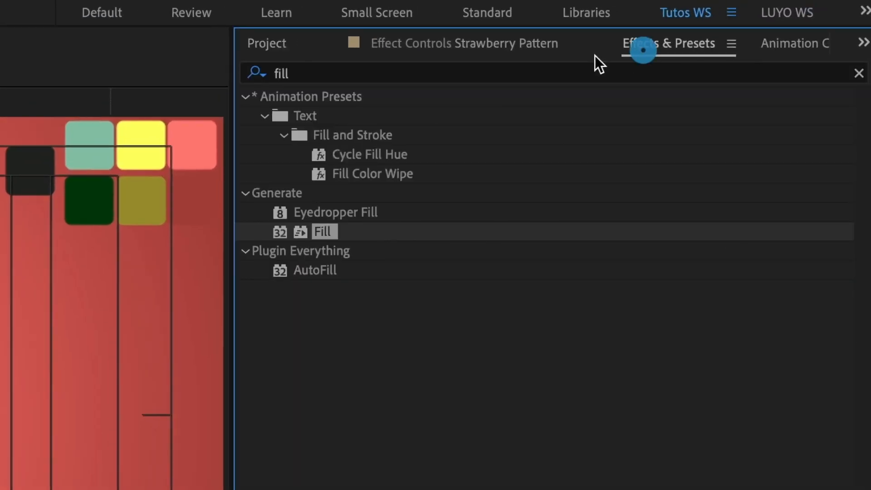
left_click(385, 73)
key("BackSpace")
key("BackSpace")
key("BackSpace")
key("BackSpace")
type("repe")
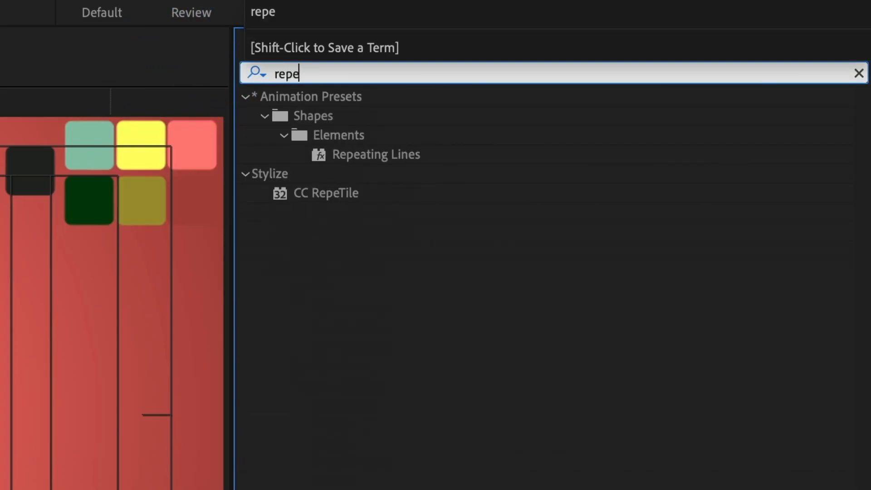
left_click_drag(311, 193, 557, 489)
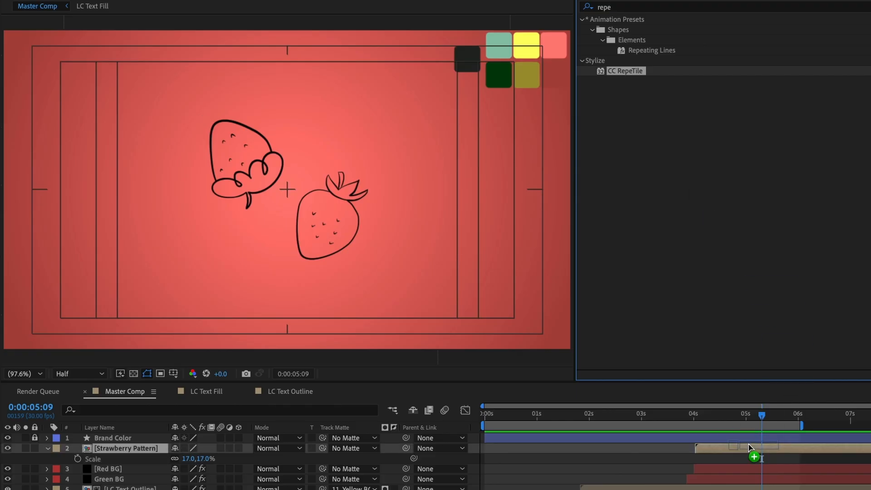
left_click_drag(749, 448, 753, 449)
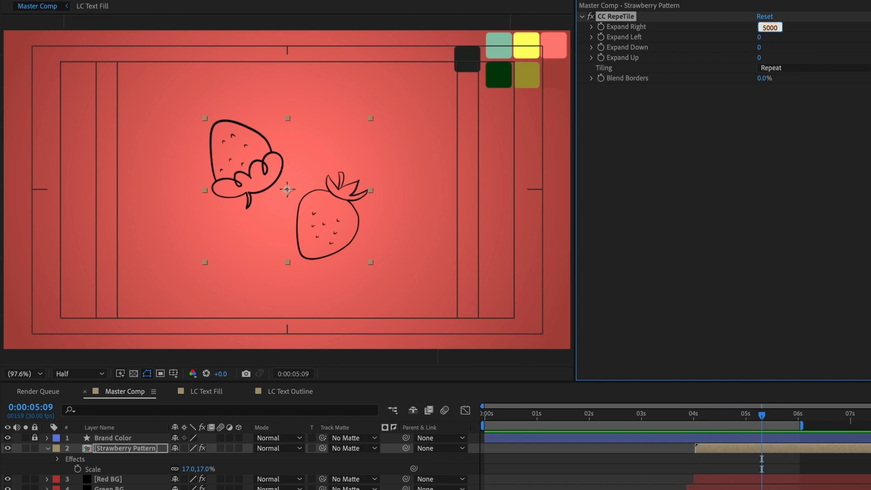
Set CC RepeTile's Expand Right, Left, Down and Up to 5000 each on Strawberry Pattern
key("Return")
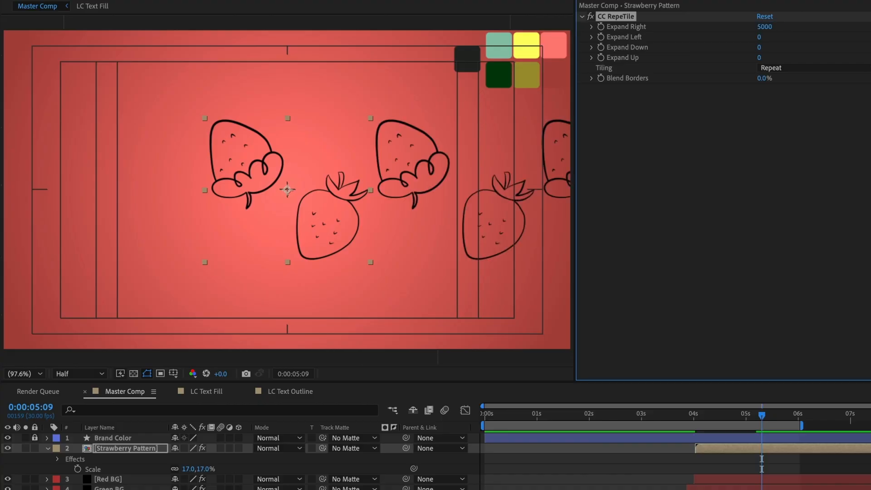
left_click(759, 37)
type("5000")
left_click(759, 48)
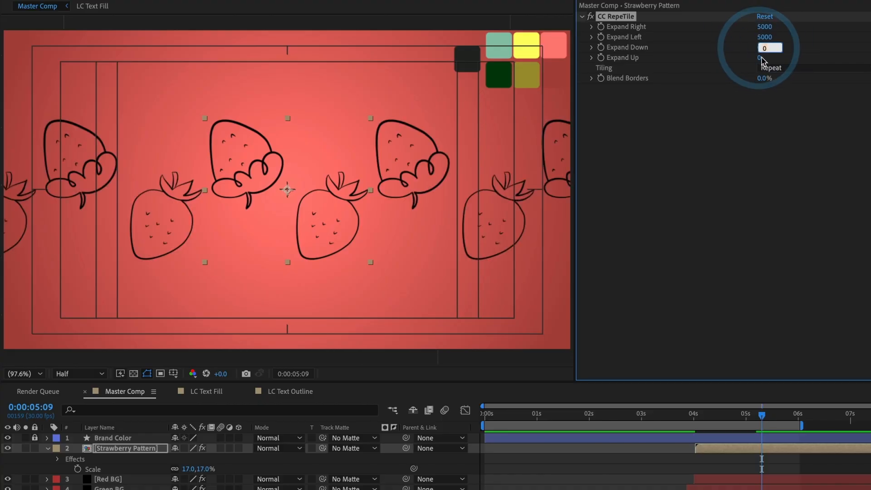
type("5000")
key("Return")
left_click(759, 57)
type("5000")
left_click(759, 124)
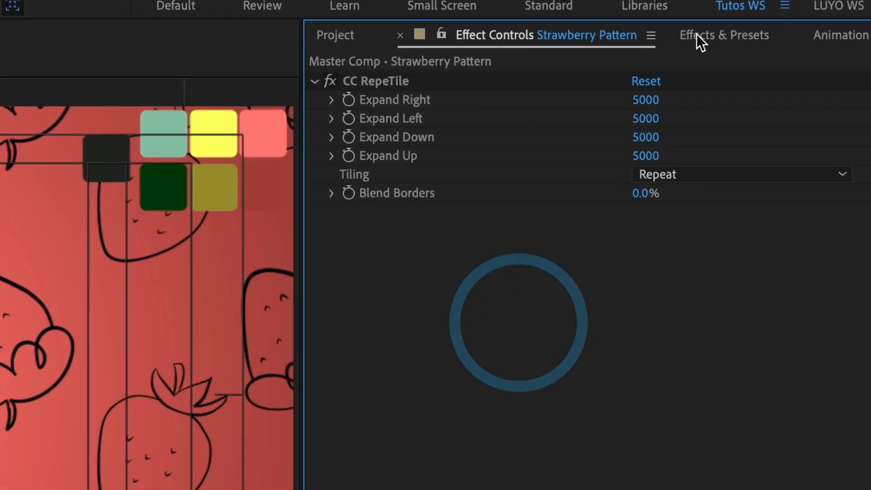
Apply the Fill effect to Strawberry Pattern and sample its color from the dark green brand swatch
left_click(683, 43)
left_click(542, 1)
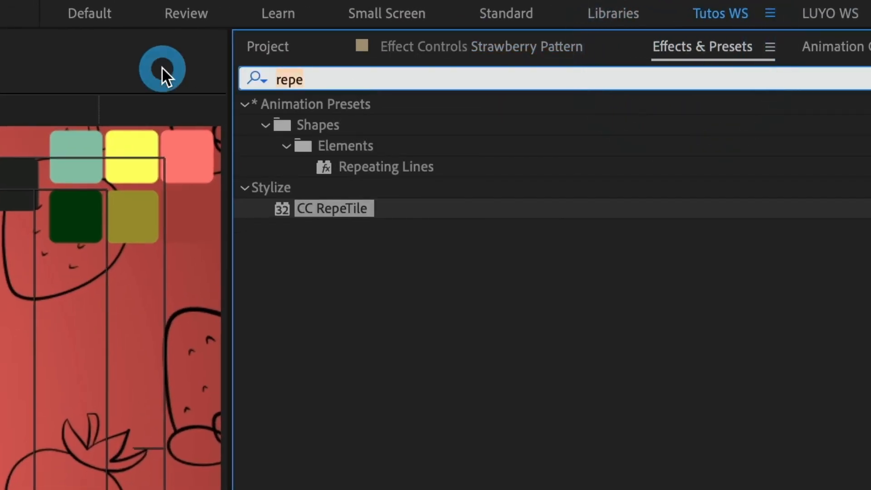
type("fill")
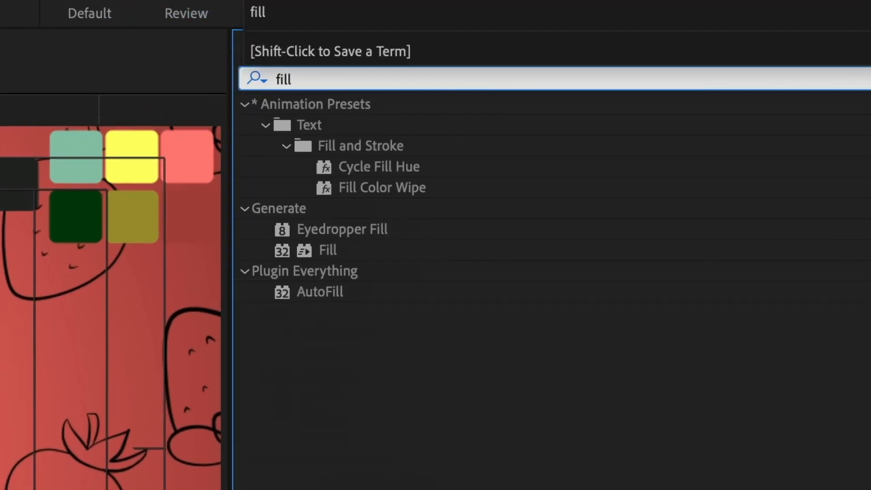
left_click_drag(328, 250, 633, 374)
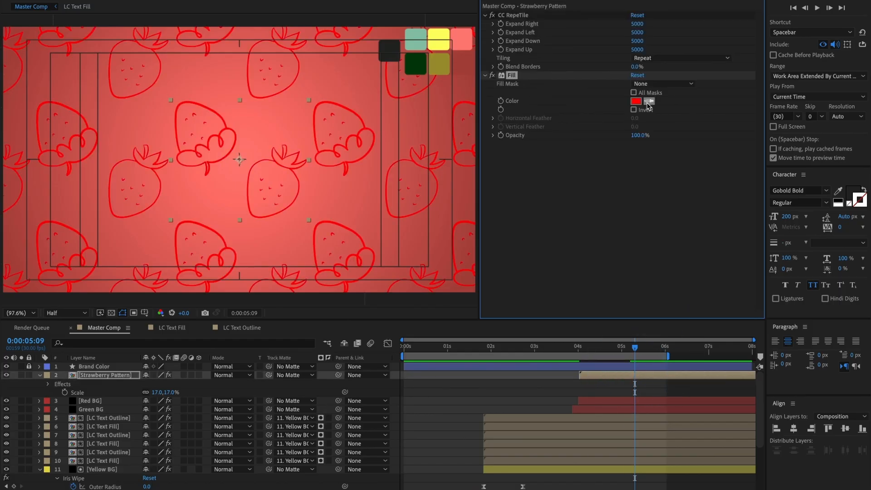
left_click(414, 58)
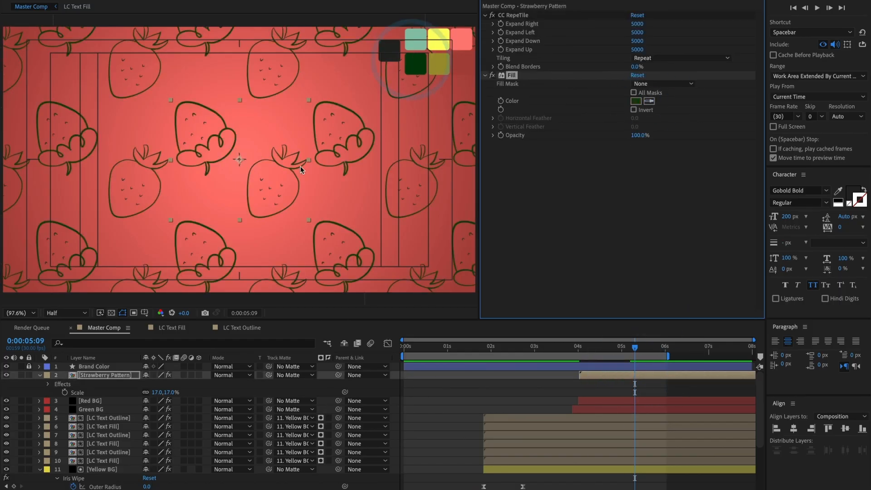
Set the Strawberry Pattern layer's opacity to 50%
left_click(642, 379)
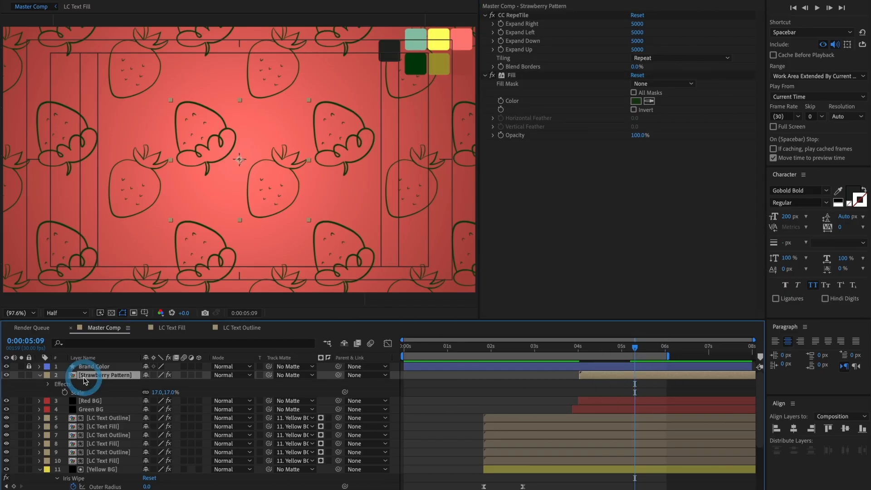
key("t")
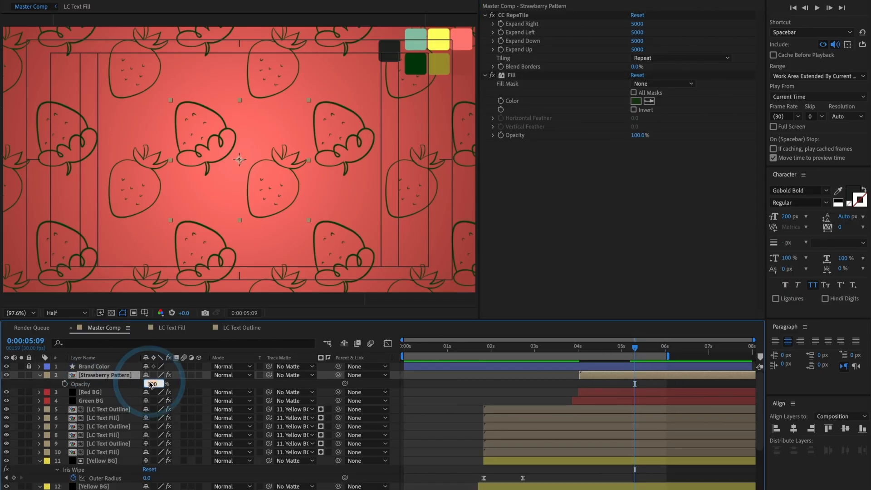
type("50")
key("Return")
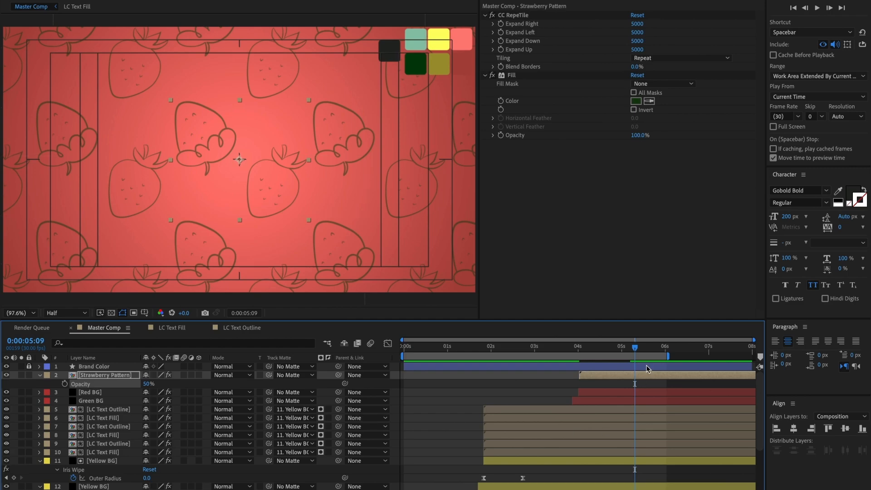
Use Red BG as the track matte for Strawberry Pattern, make Red BG visible again, and check the wipe
left_click_drag(605, 353, 581, 367)
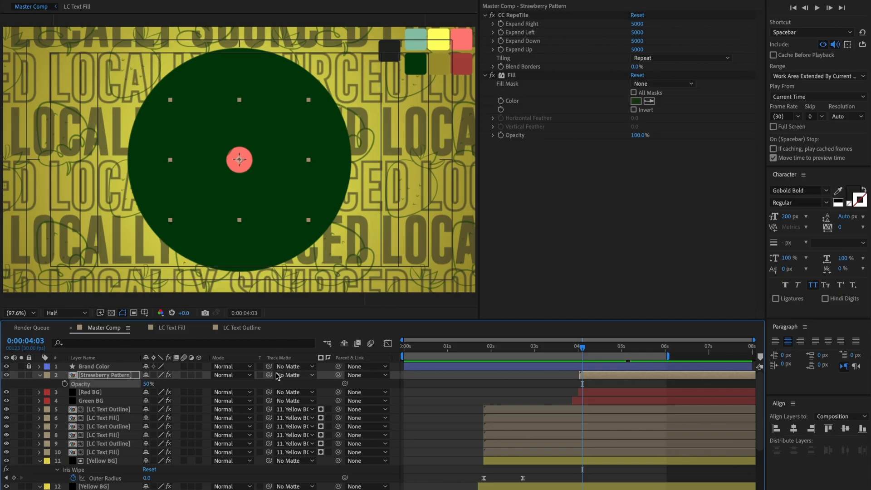
left_click_drag(269, 375, 101, 391)
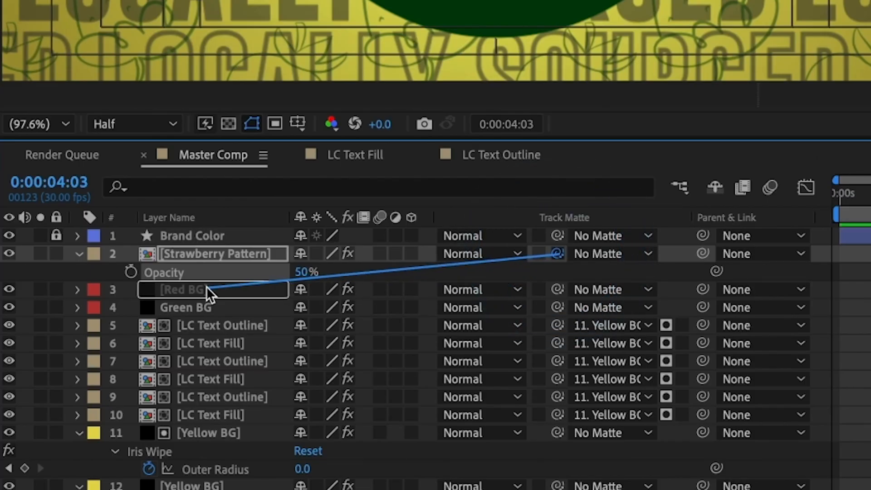
left_click_drag(206, 287, 206, 287)
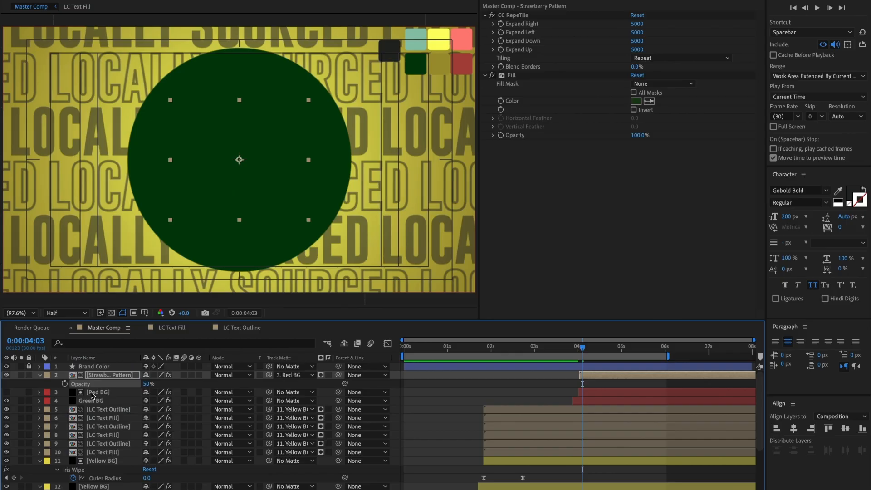
left_click(7, 392)
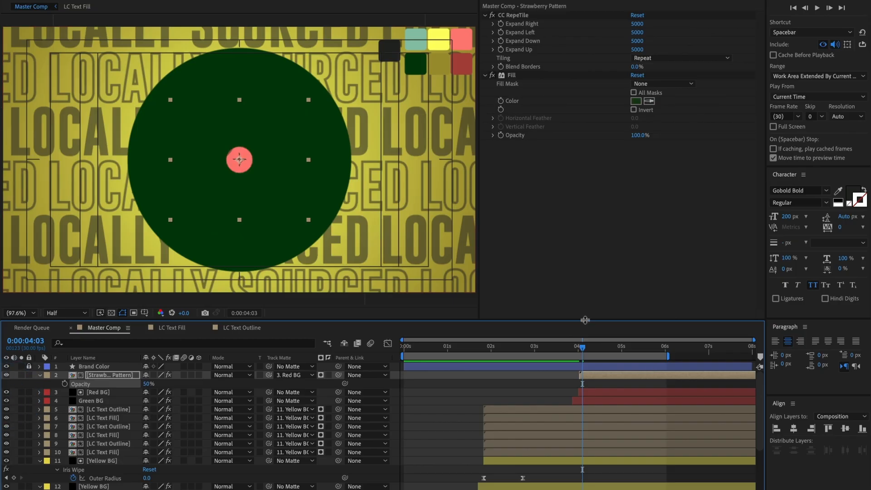
left_click_drag(585, 348, 610, 356)
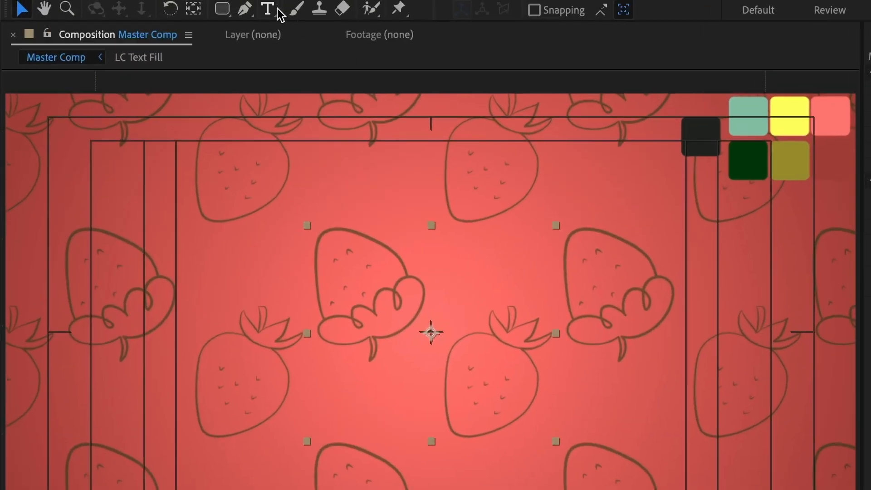
Add a text layer reading DELIVERED and center it horizontally and vertically in the composition
left_click(267, 9)
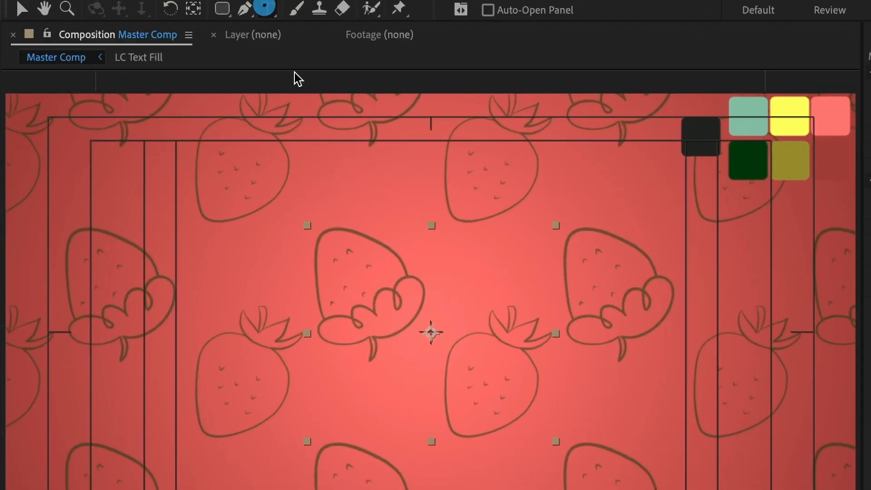
left_click(173, 260)
type("DELIVERED")
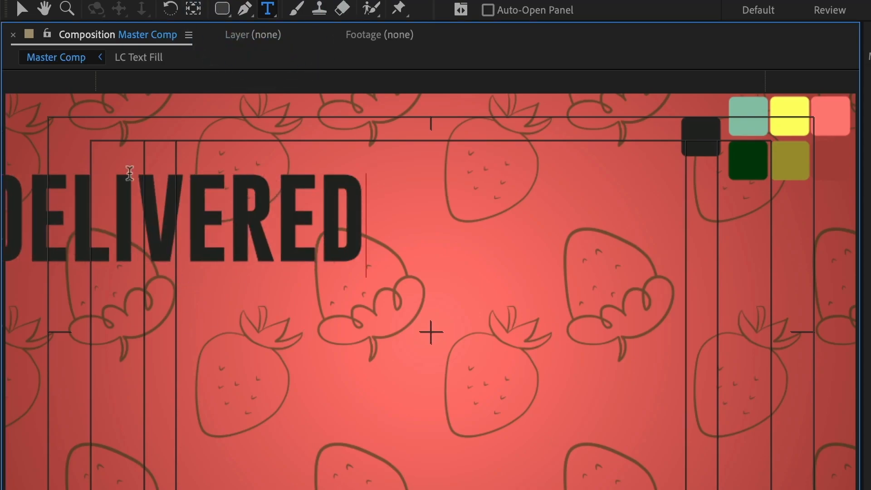
left_click(21, 9)
left_click_drag(264, 246, 525, 290)
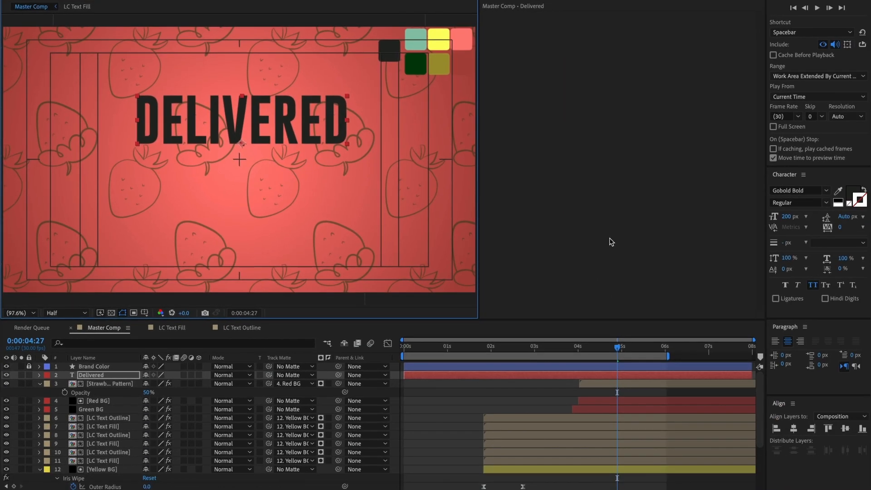
left_click(794, 428)
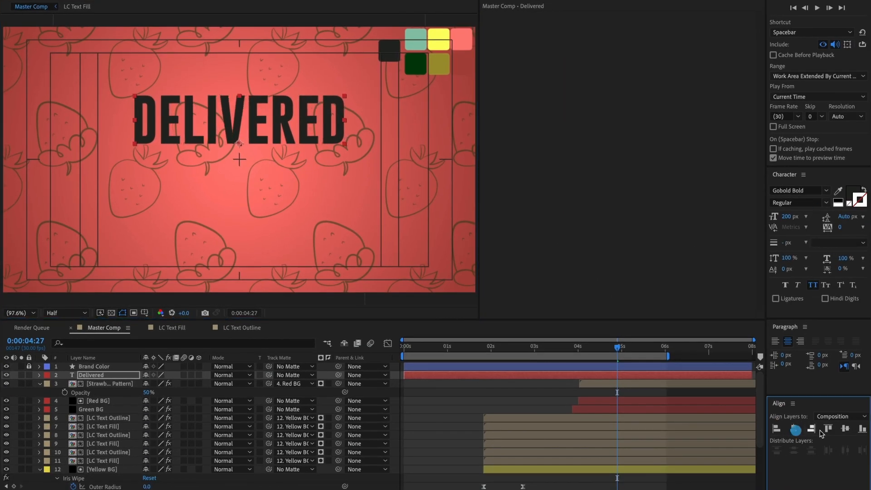
left_click(845, 428)
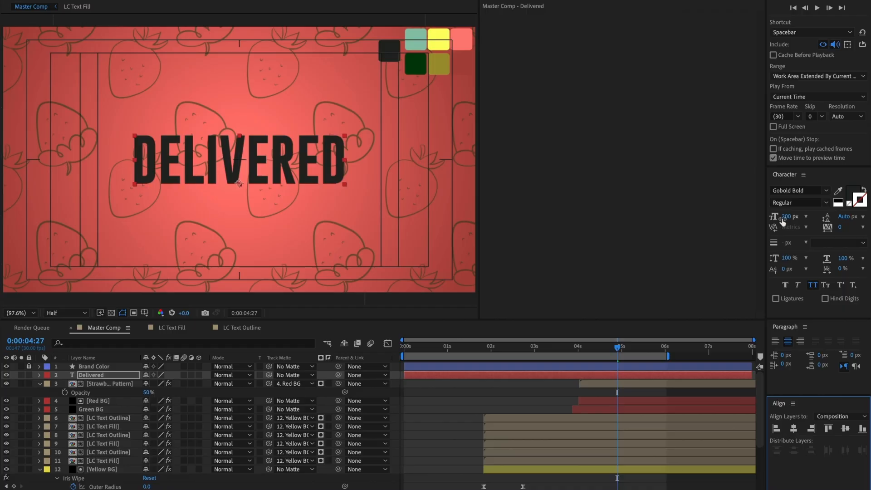
Set the DELIVERED text's font size to 270 px and its fill color to white (FFFFFF)
left_click_drag(782, 219, 816, 214)
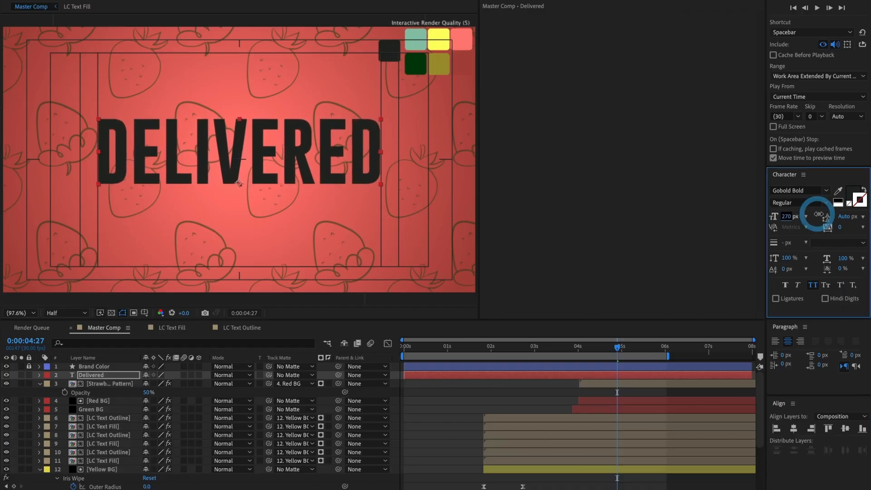
left_click(851, 190)
left_click_drag(476, 209, 407, 181)
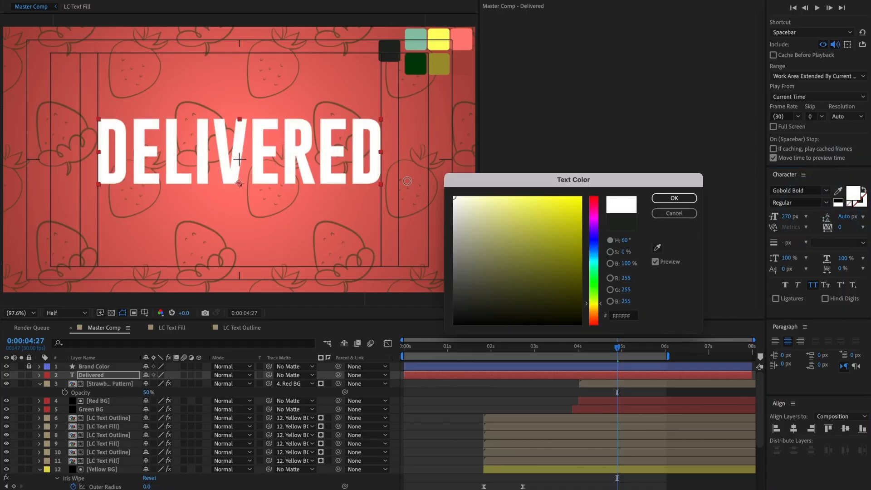
left_click(675, 199)
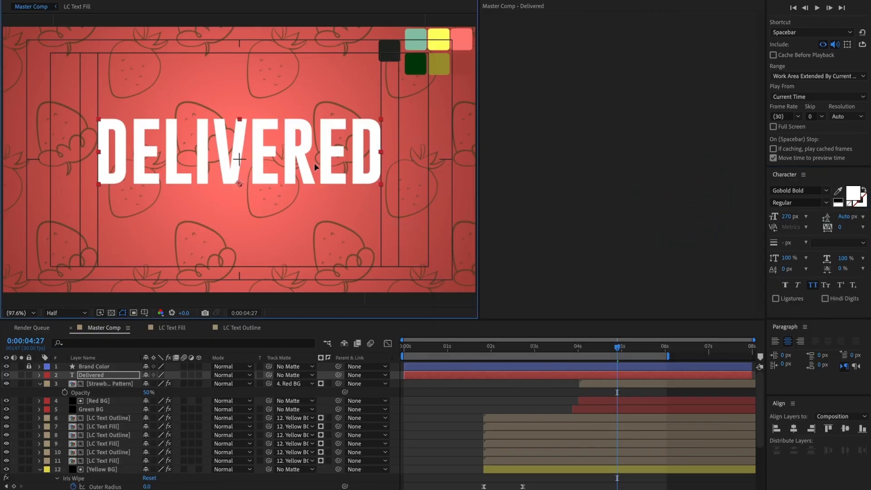
Move DELIVERED straight up into the upper half of the frame and align its layer start with Strawberry Pattern's
left_click_drag(314, 162, 315, 116)
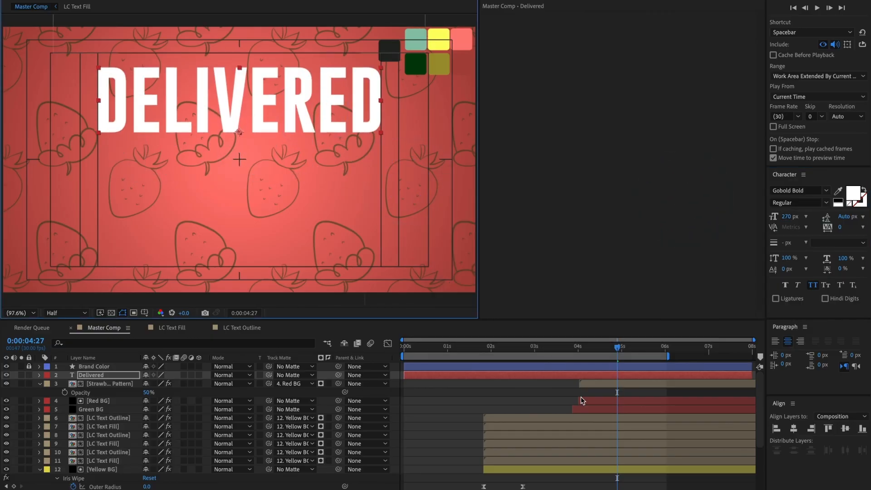
left_click(461, 377)
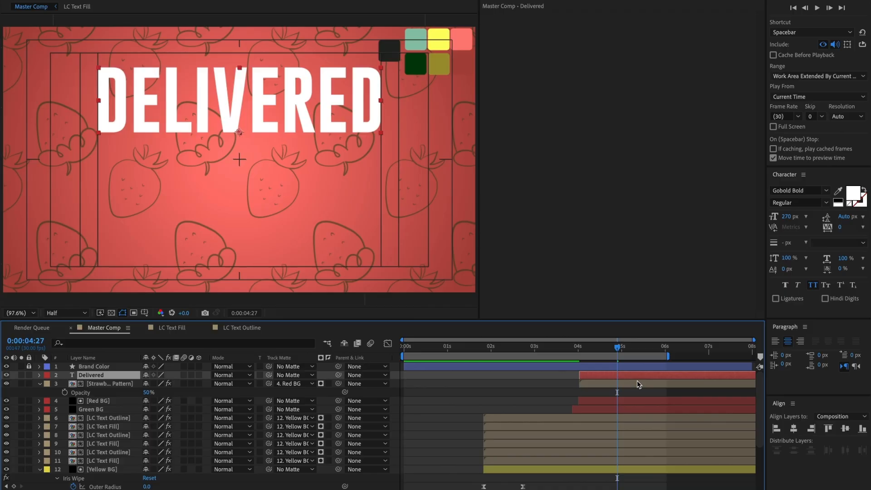
Duplicate the DELIVERED layer, move the copy below the original, and change its text to TO
key("ctrl+d")
left_click_drag(275, 125, 278, 192)
double_click(277, 194)
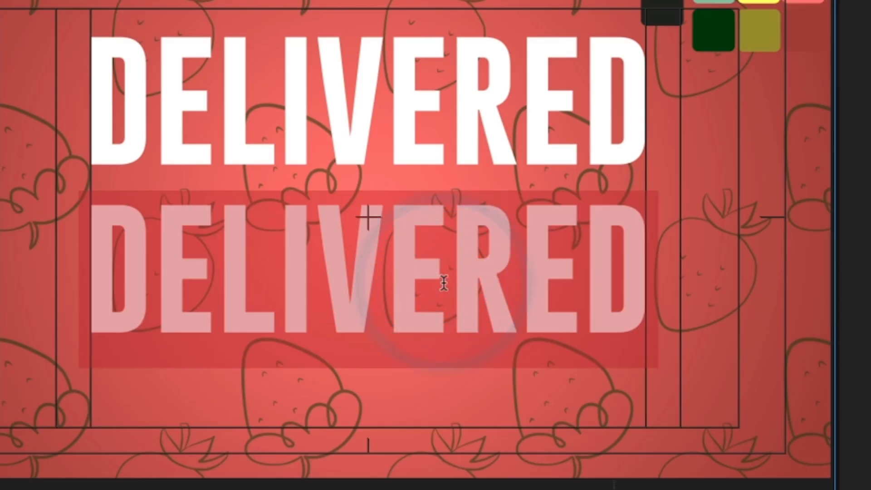
type("TO")
key("KP_Enter")
Swap TO's fill and stroke to leave a white outline, with a 20 px stroke width and a 443 px font size
left_click(864, 191)
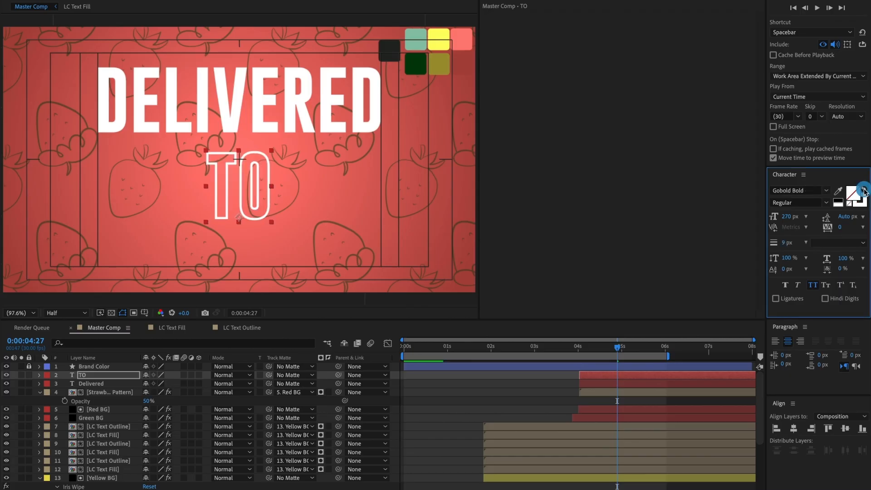
left_click(784, 243)
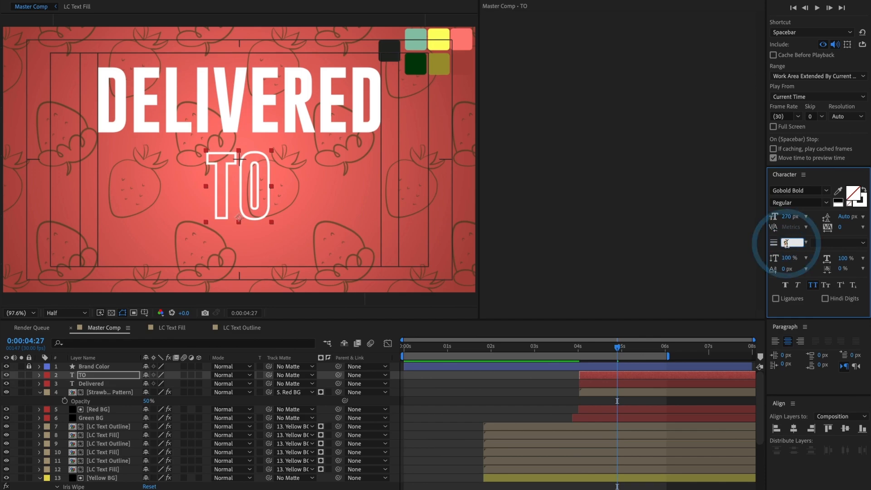
type("20")
key("Return")
left_click_drag(787, 217, 867, 205)
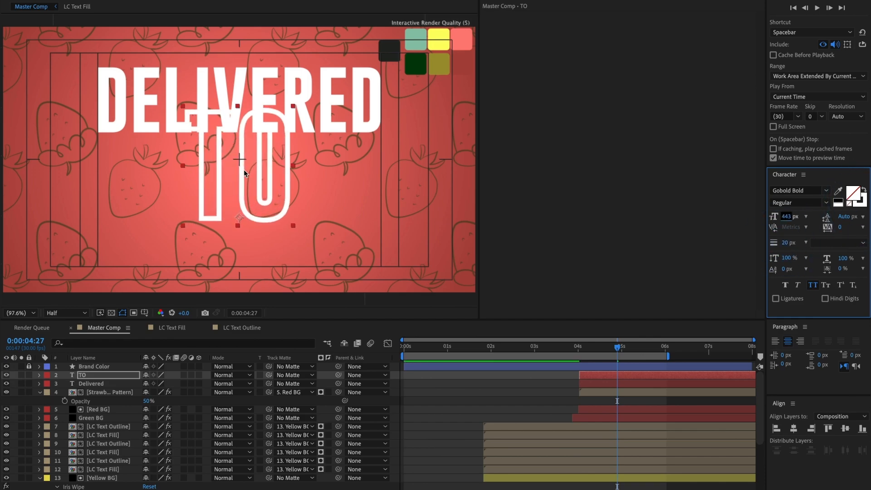
Move TO beneath the left end of DELIVERED, then duplicate it beneath the right end and change the copy's text to YOU
left_click_drag(244, 173, 339, 222)
left_click(636, 377)
key("super+d")
double_click(339, 222)
type("Y")
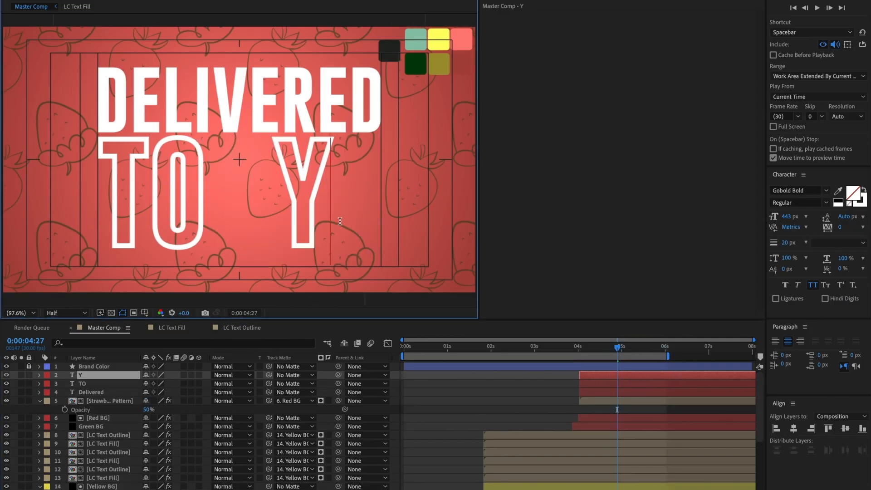
type("OU")
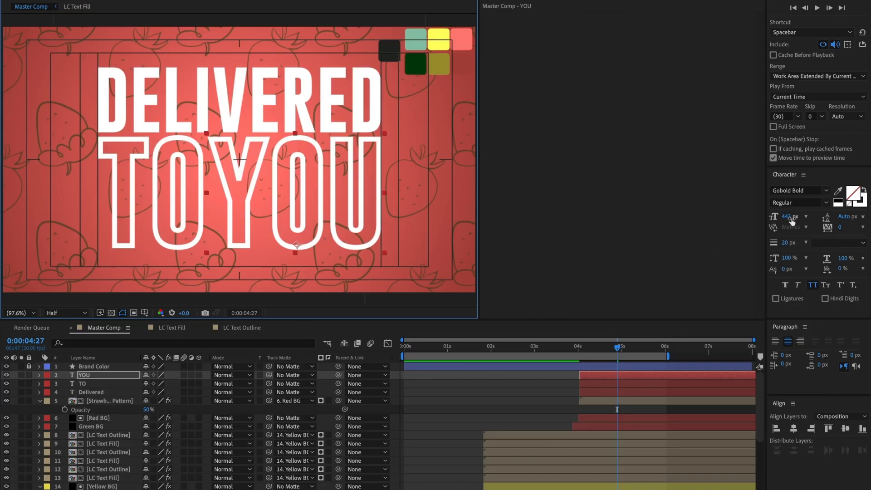
Reduce the font size of both YOU and TO to 385 px
left_click_drag(792, 220, 760, 221)
left_click(114, 210)
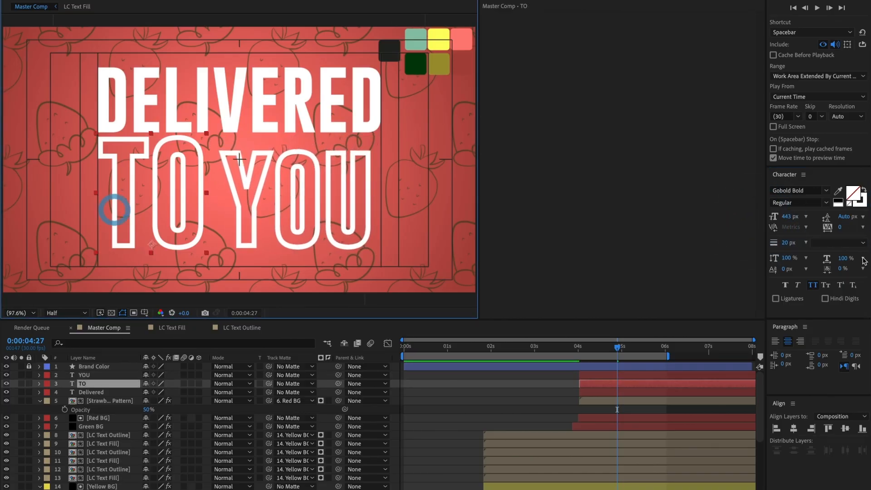
left_click(788, 217)
type("385")
key("Return")
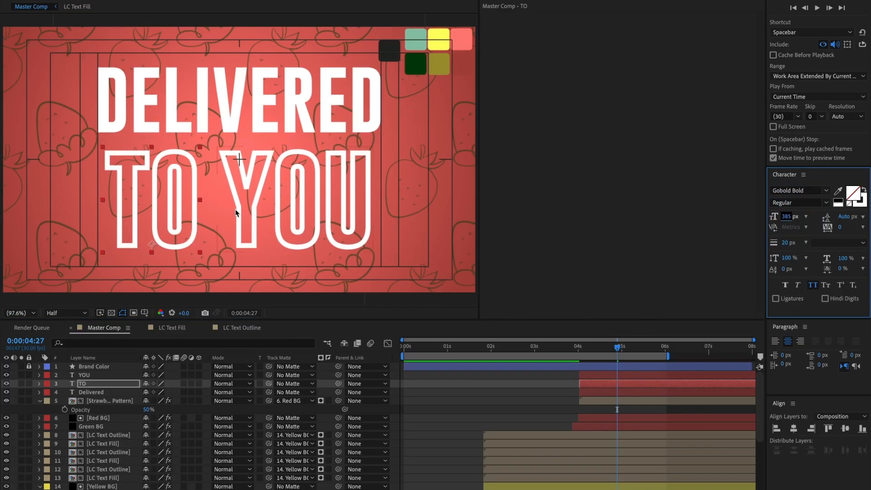
Set the stroke width of both TO and YOU to 15 px
left_click(786, 243)
type("15")
key("Return")
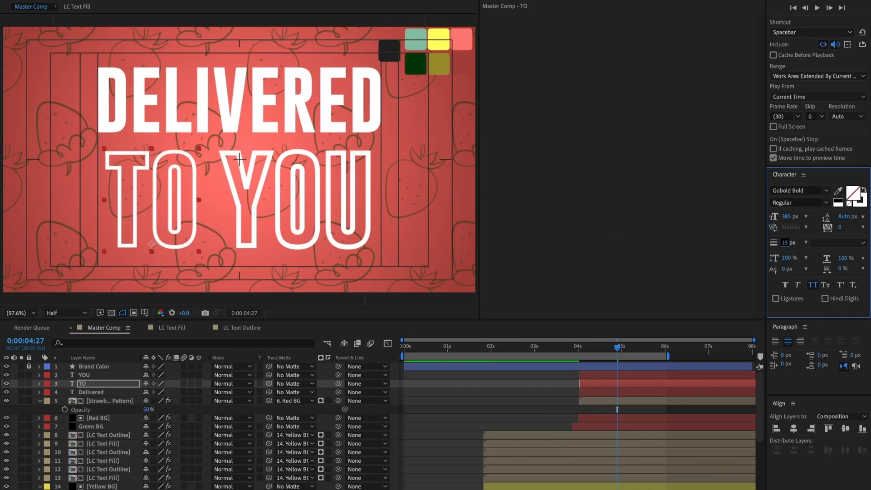
left_click(288, 181)
left_click(788, 244)
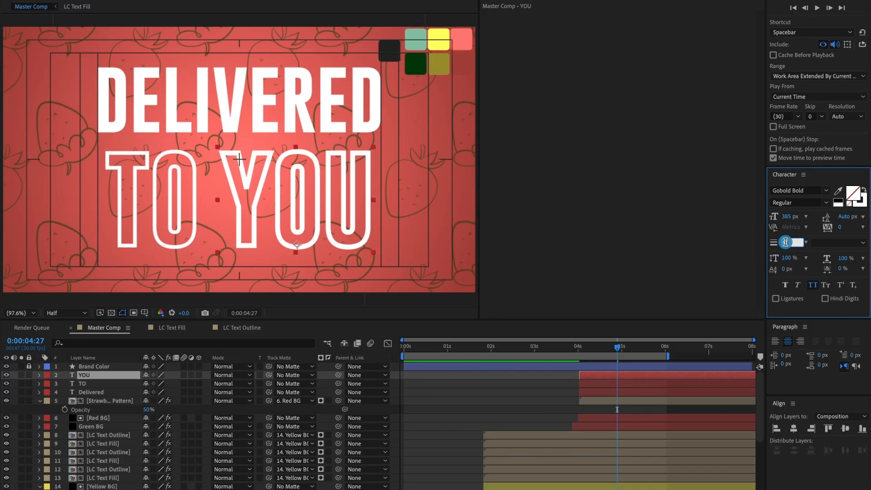
type("1015")
key("Return")
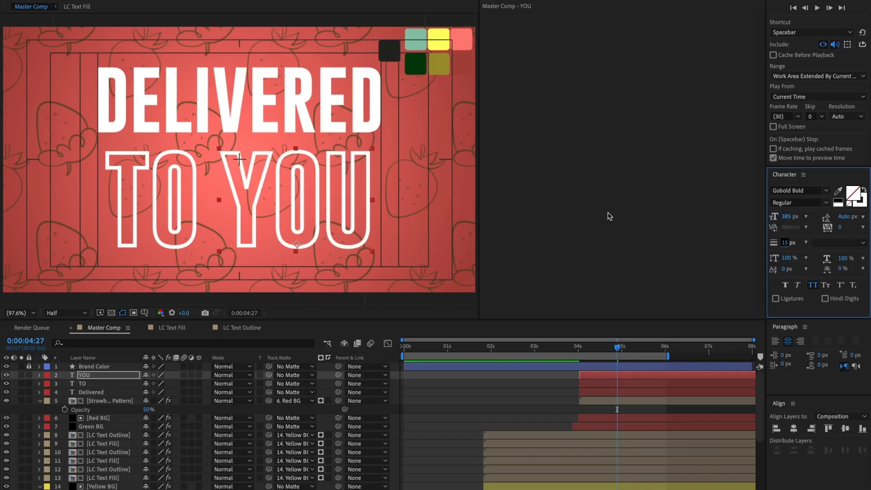
Align TO and YOU with DELIVERED's left and right edges and move both up closer beneath it
left_click_drag(285, 195, 294, 194)
left_click_drag(183, 197, 176, 197)
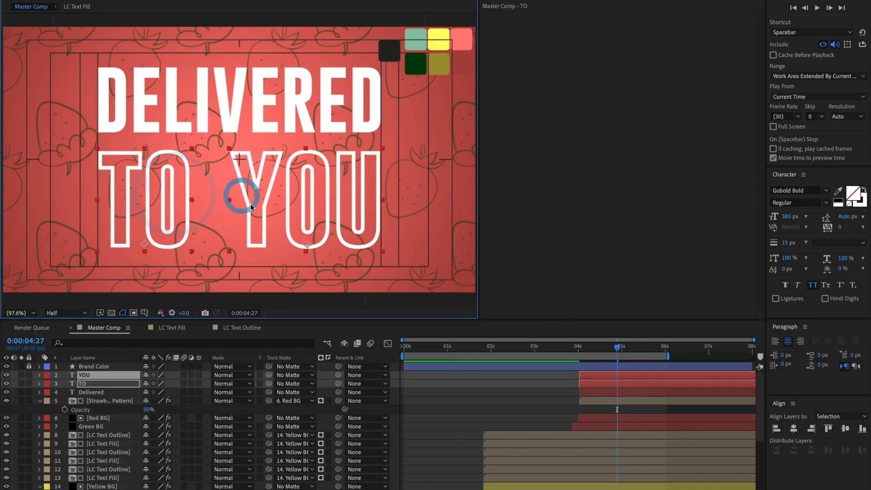
left_click_drag(251, 202, 251, 189)
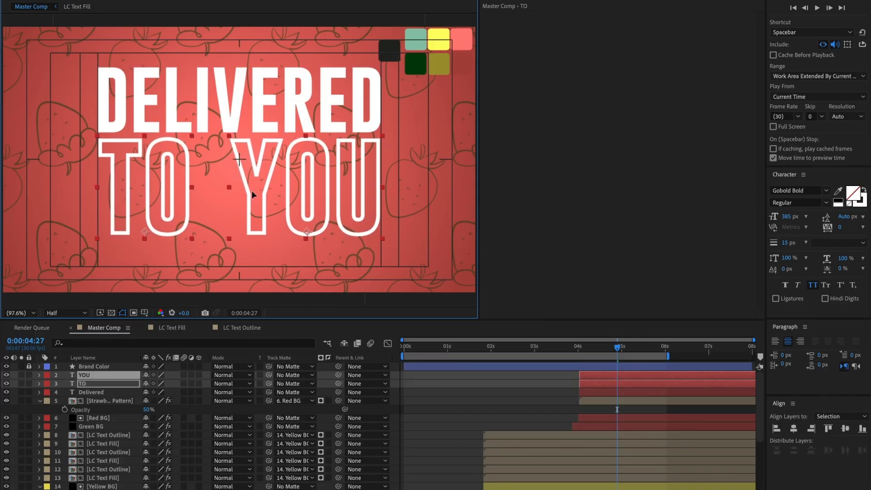
Move DELIVERED, TO and YOU down together slightly to balance the title block vertically in the frame
left_click(262, 114, "shift")
left_click_drag(262, 105, 262, 113)
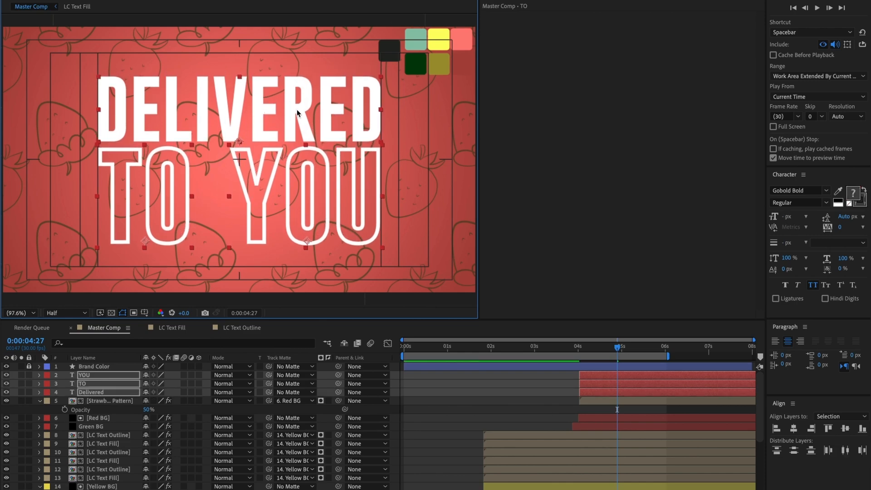
key("super+shift+c")
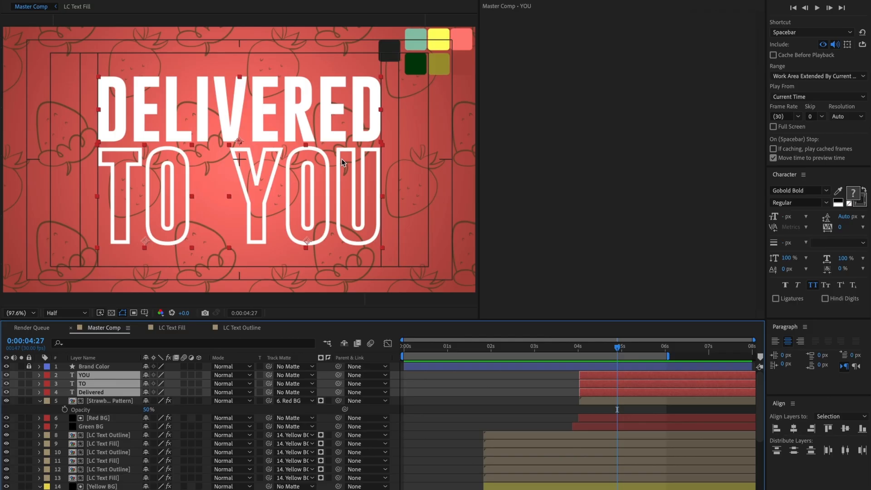
Add a Tracking text animator to the Delivered layer
left_click(93, 426)
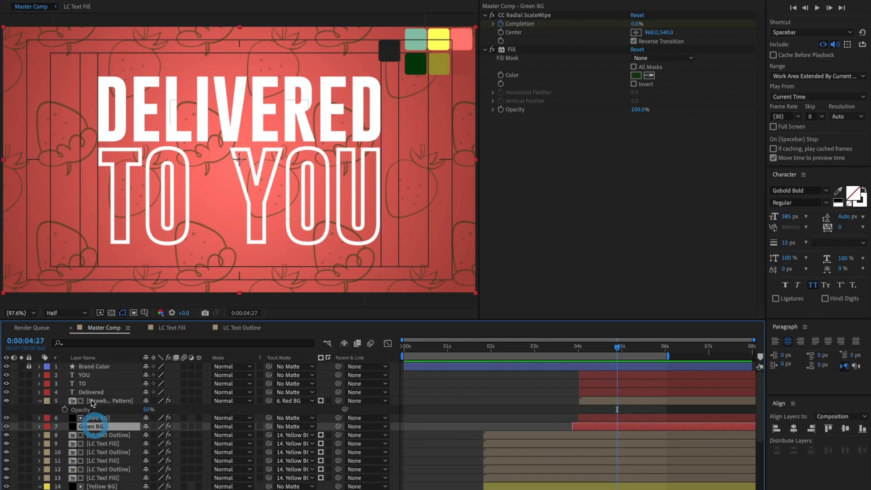
left_click(91, 392)
left_click(39, 392)
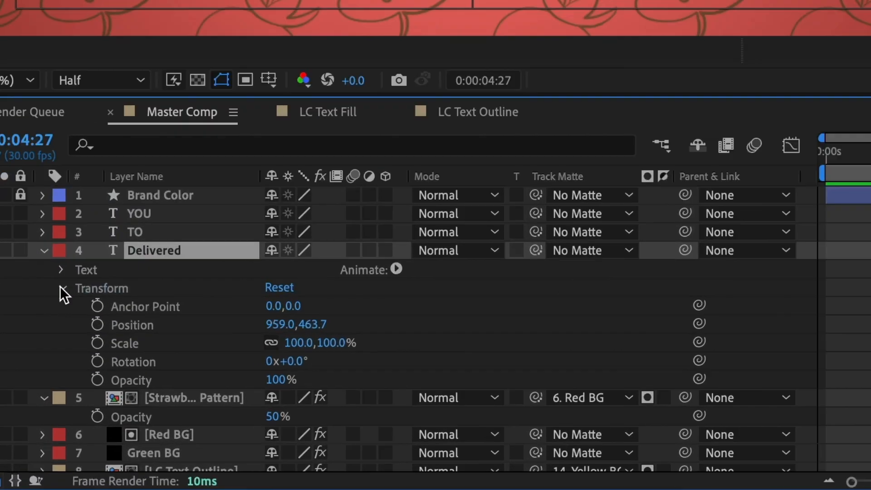
left_click(48, 409)
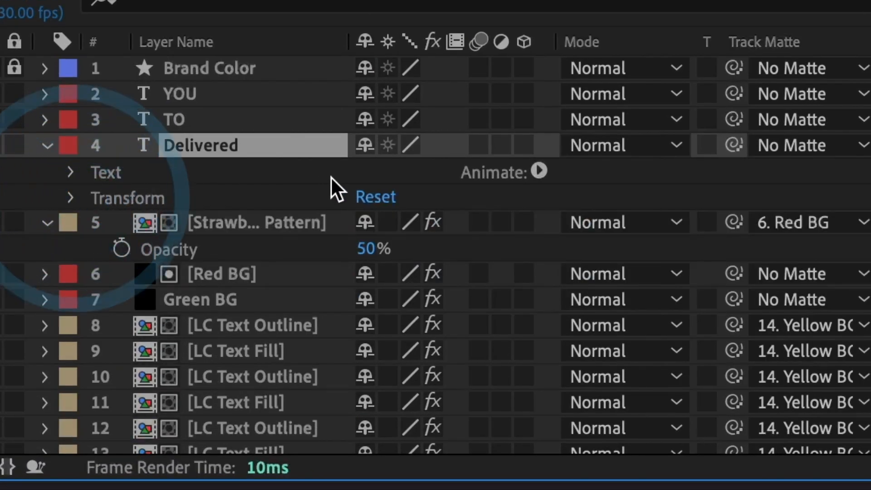
left_click(540, 170)
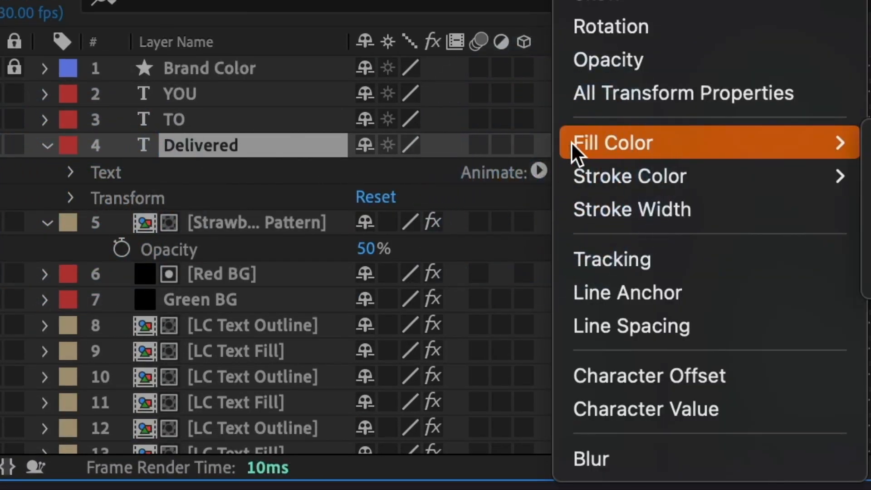
mouse_move(621, 162)
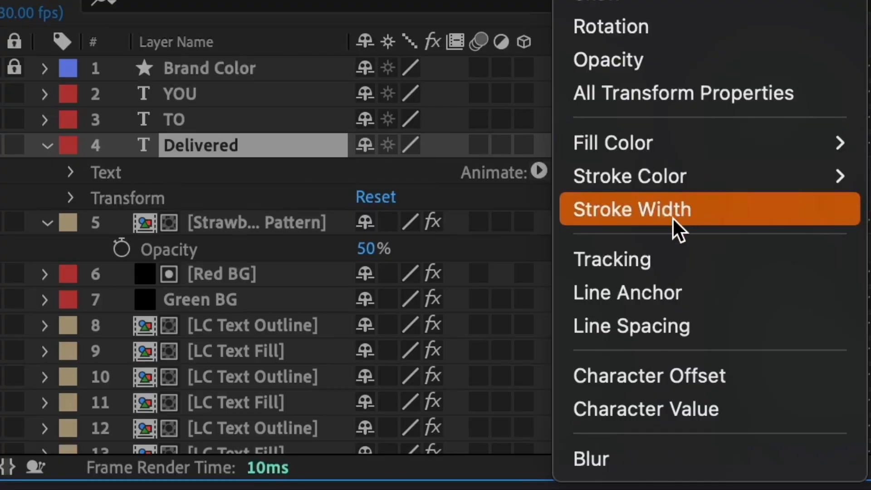
left_click(635, 249)
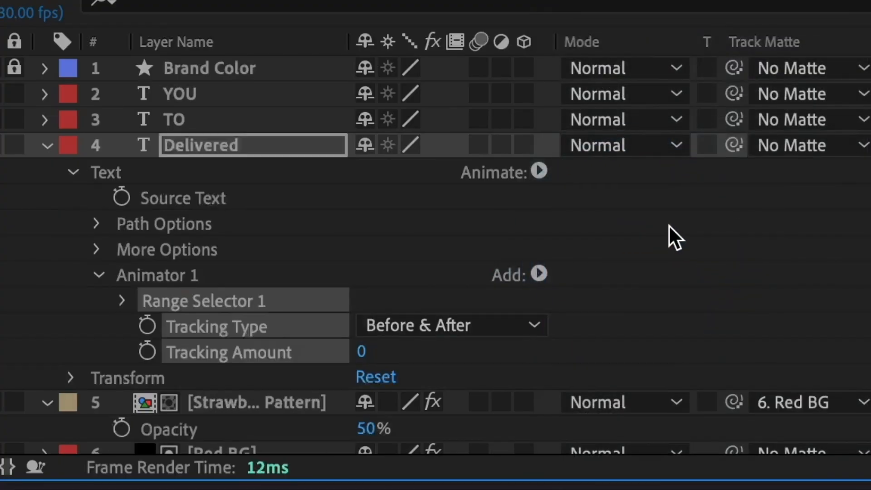
Keyframe the Delivered layer's Tracking Amount at 0 at 0:00:04:27
left_click(360, 350)
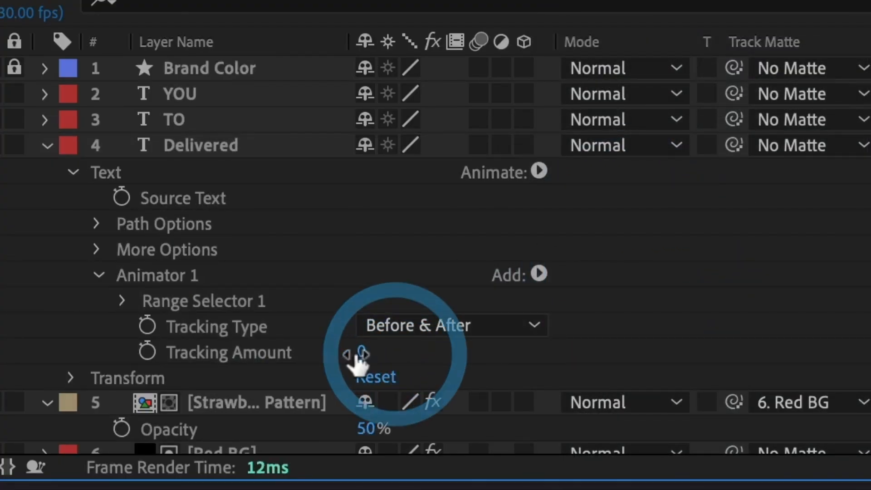
left_click(146, 352)
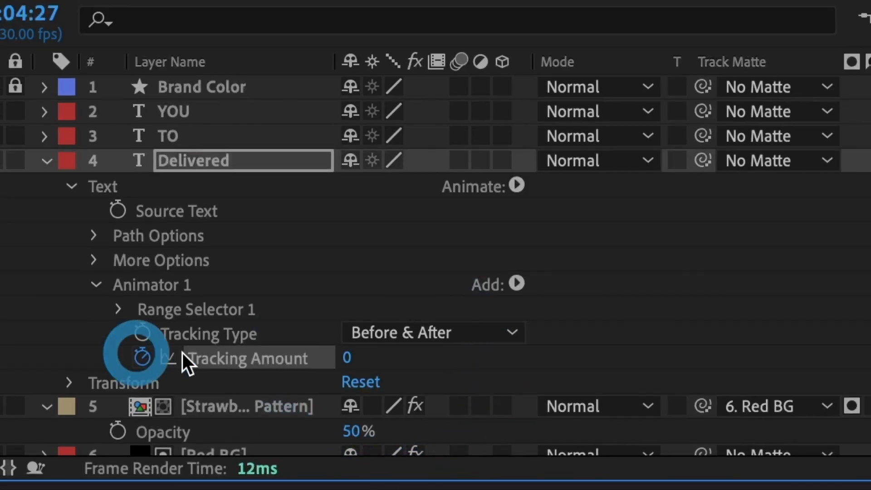
scroll(618, 412, "down", 2)
Try a Tracking Amount of 85 on the Delivered layer at 0:00:04:01, then undo it
left_click_drag(617, 333, 577, 336)
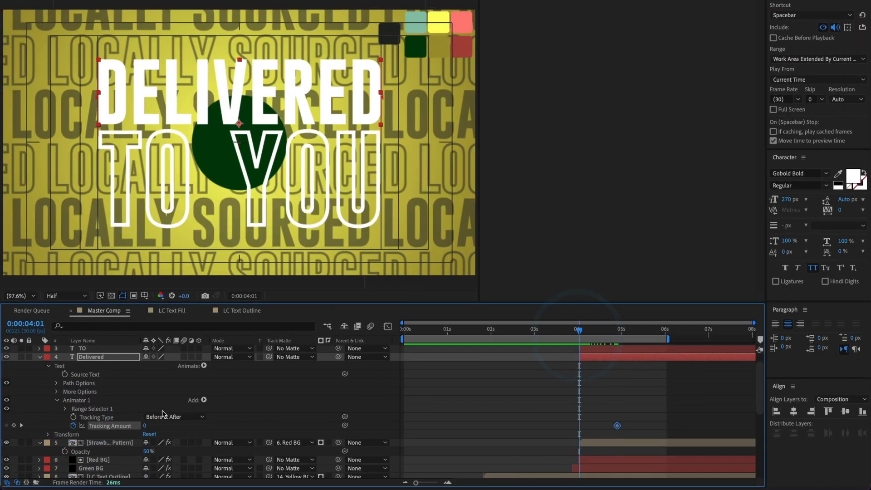
left_click_drag(146, 426, 189, 428)
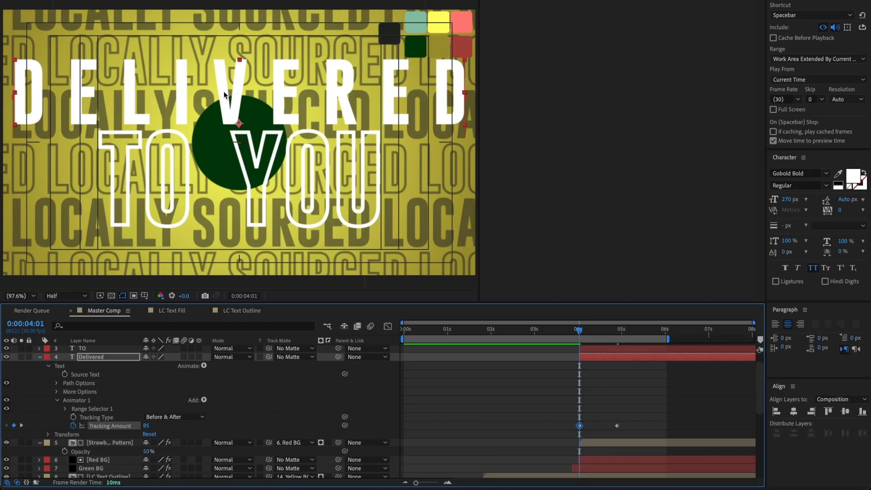
key("ctrl+z")
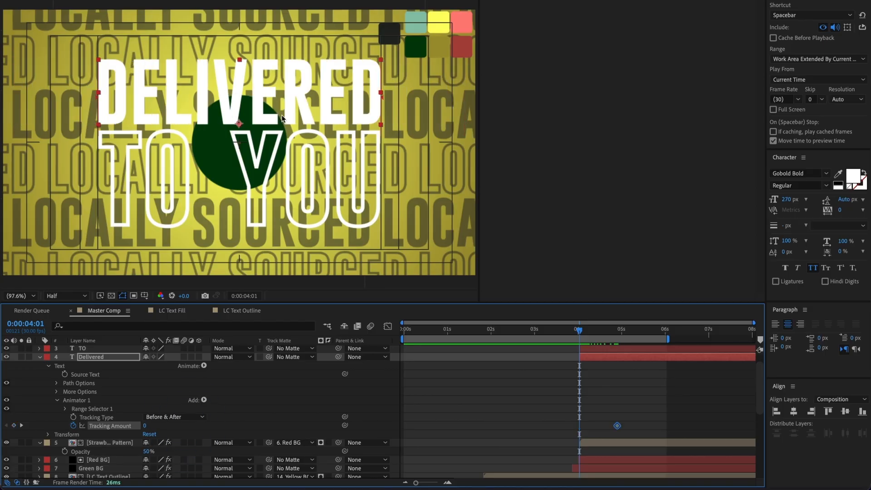
Return to 0:00:04:27 and change the paragraph alignment of DELIVERED, YOU and TO to left-aligned
left_click(614, 333)
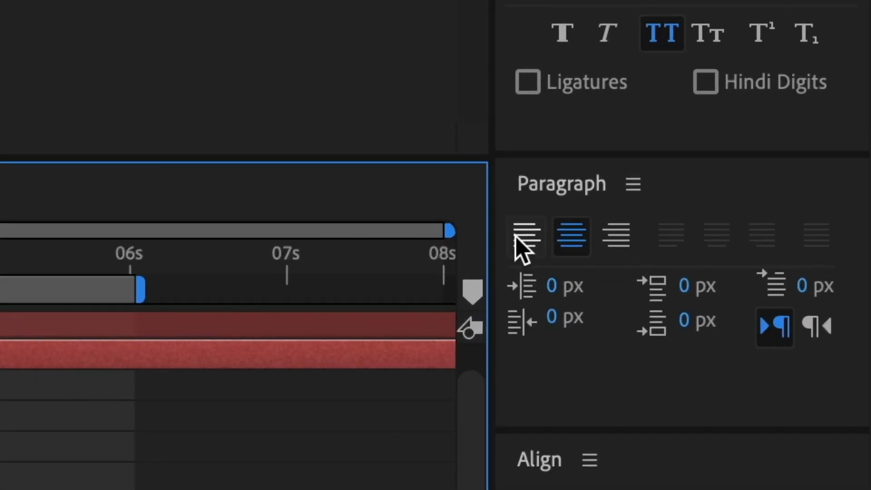
left_click(775, 324)
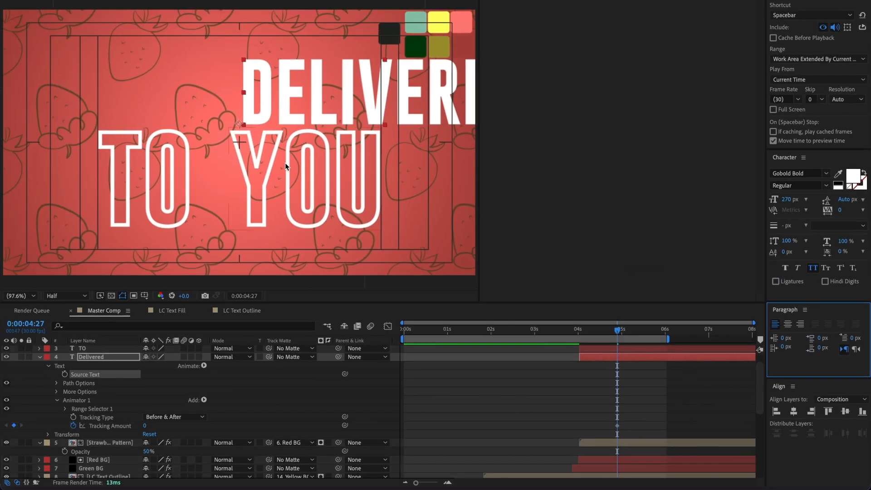
left_click(285, 163)
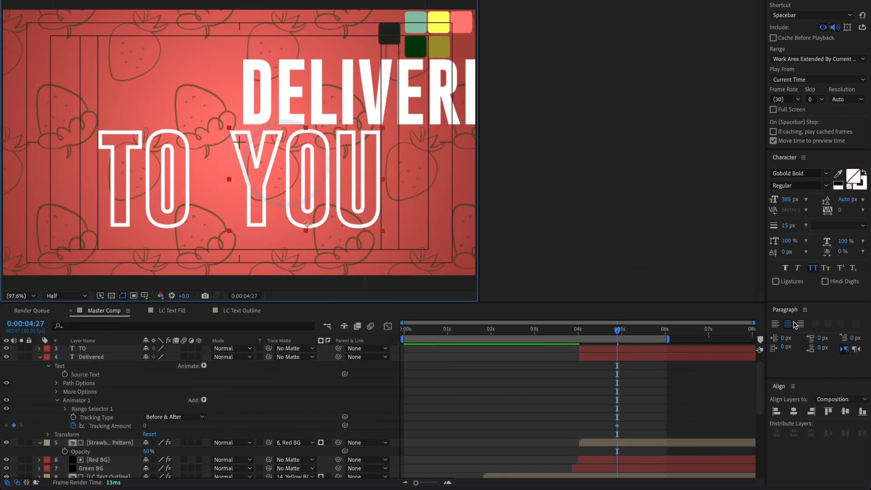
left_click(776, 325)
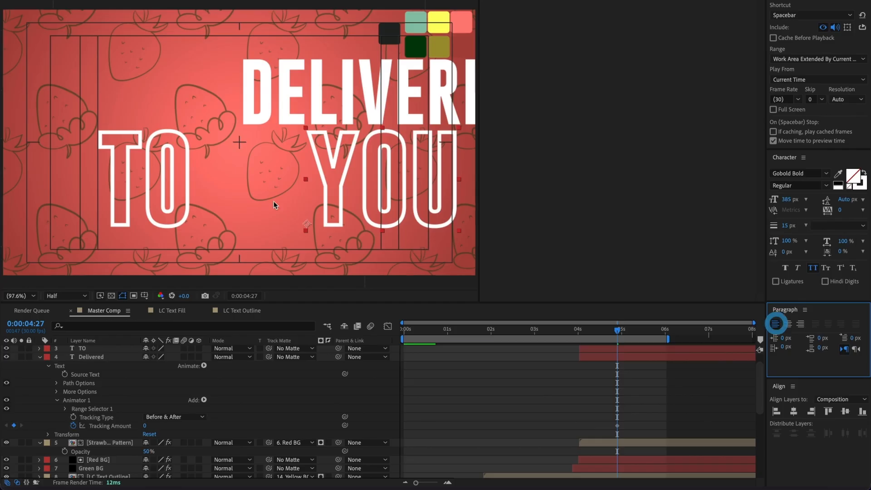
left_click(115, 159)
left_click(775, 324)
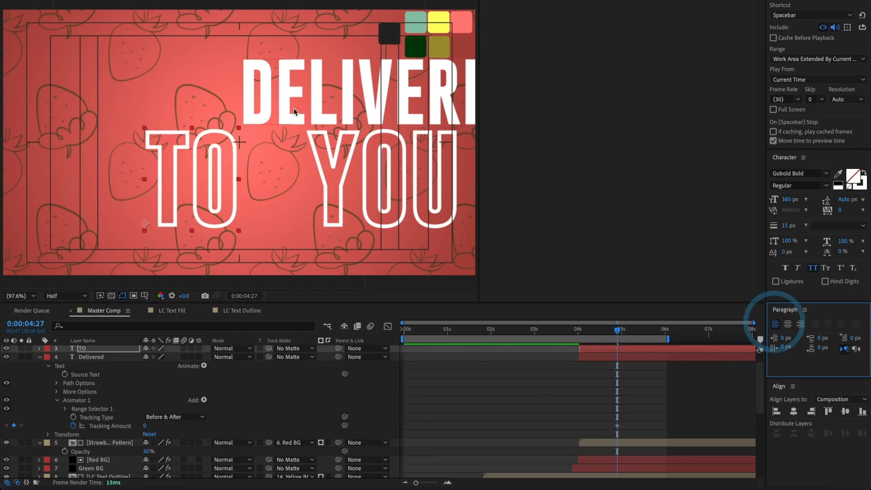
Move DELIVERED back toward the middle and center it horizontally in the composition, keeping its height in the frame
left_click_drag(286, 104, 177, 108)
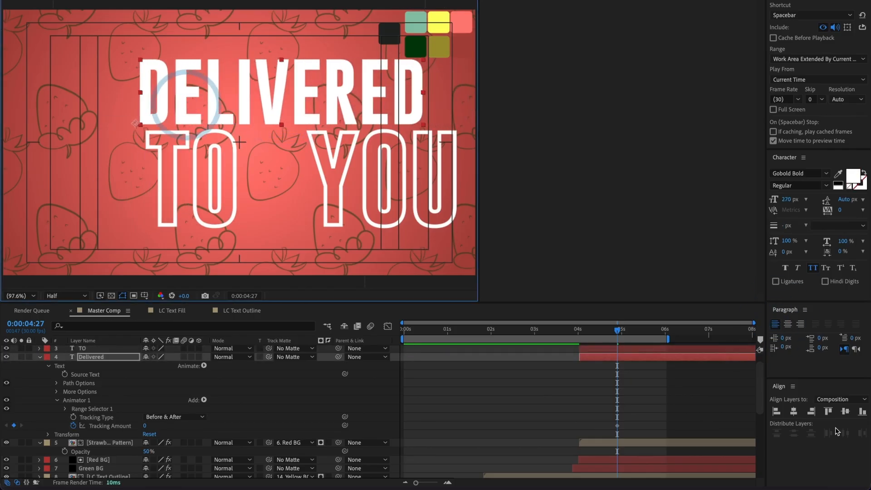
left_click(846, 411)
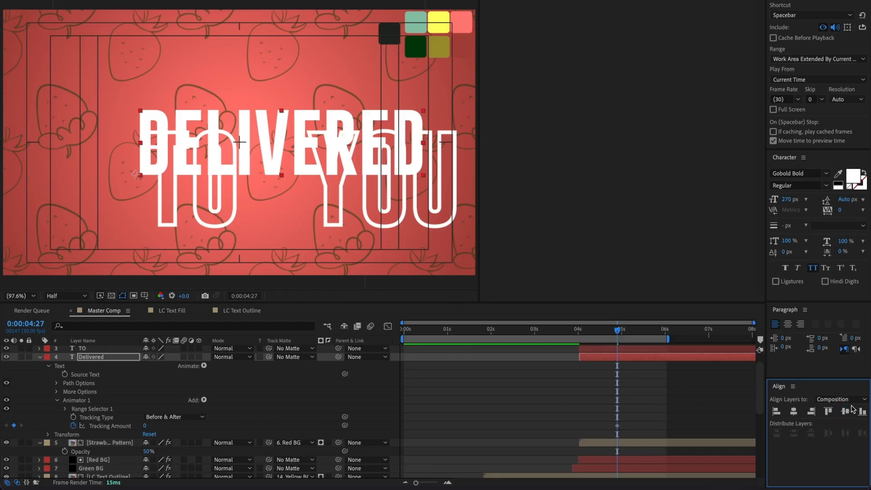
key("ctrl+z")
left_click(793, 411)
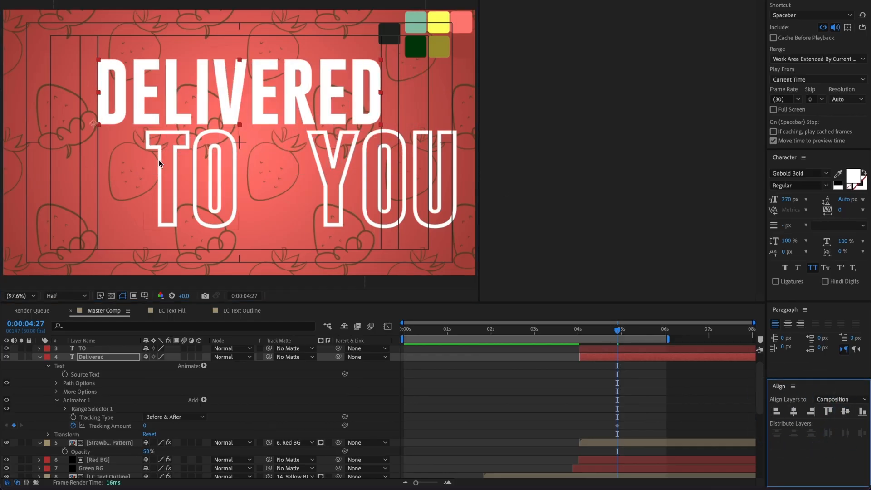
Move TO and YOU back beneath DELIVERED, flush with its left and right edges
left_click_drag(162, 159, 103, 152)
left_click_drag(331, 154, 308, 158)
left_click_drag(563, 275, 568, 273)
left_click(564, 171)
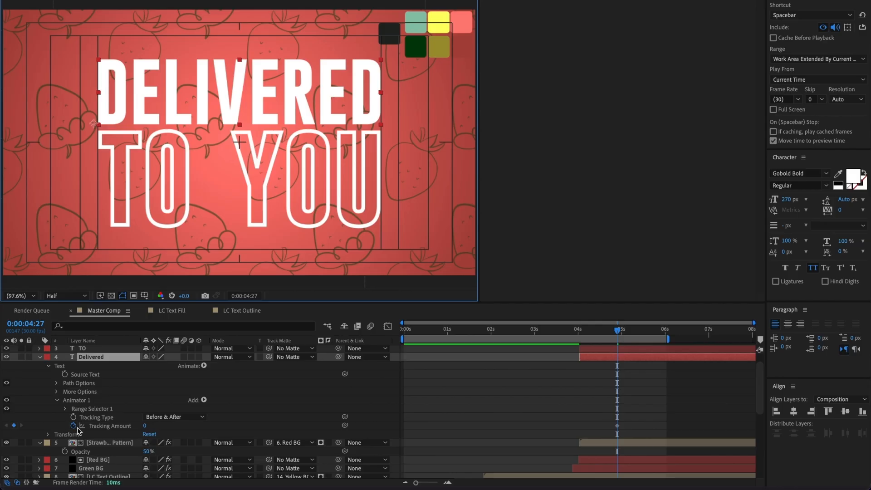
At 0:00:04:02, set the Delivered layer's Tracking Amount to 100
left_click_drag(613, 330, 581, 331)
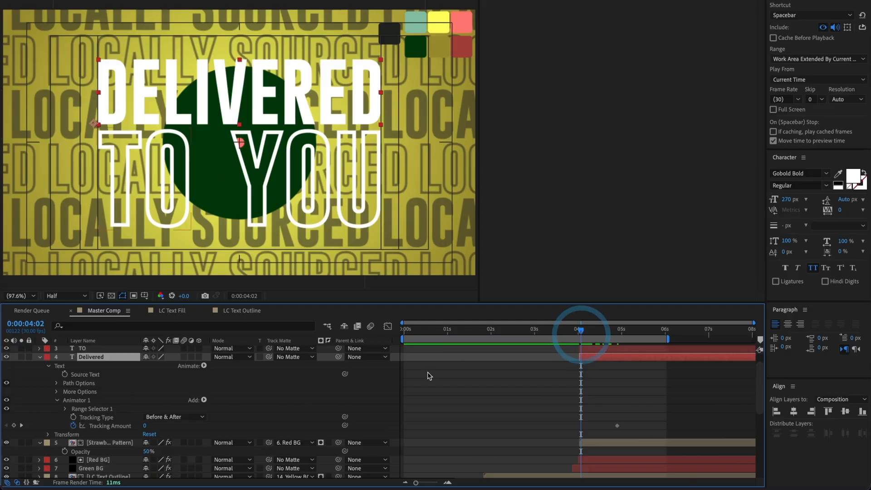
left_click_drag(147, 426, 180, 426)
left_click(147, 425)
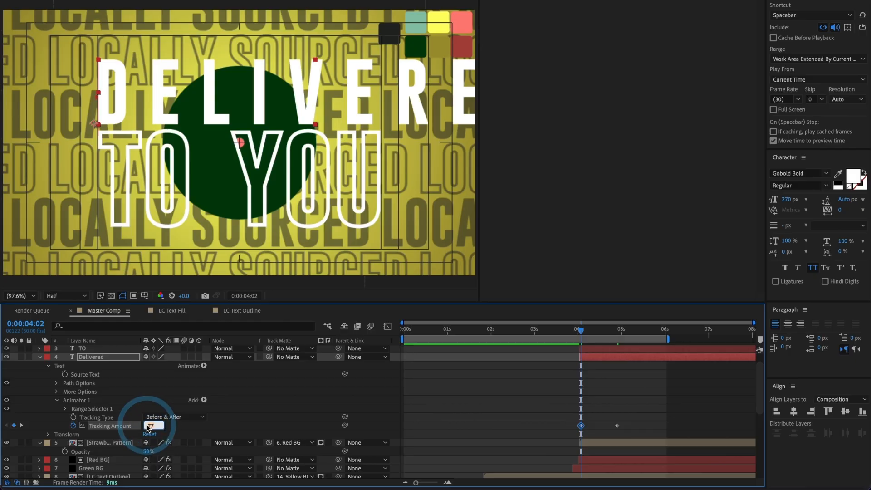
type("100")
key("Return")
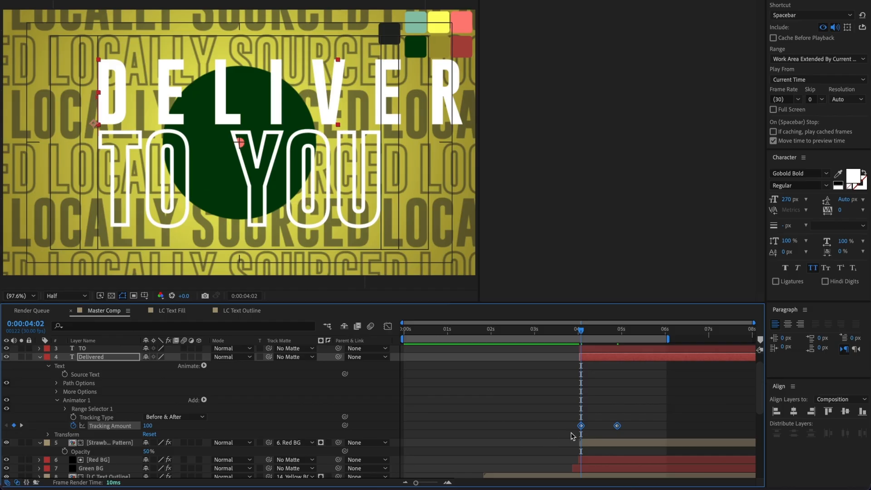
Apply the Delivered layer's tracking animation to the TO and YOU layers, reveal their keyframes and preview the motion
scroll(601, 405, "up", 1)
left_click(592, 353)
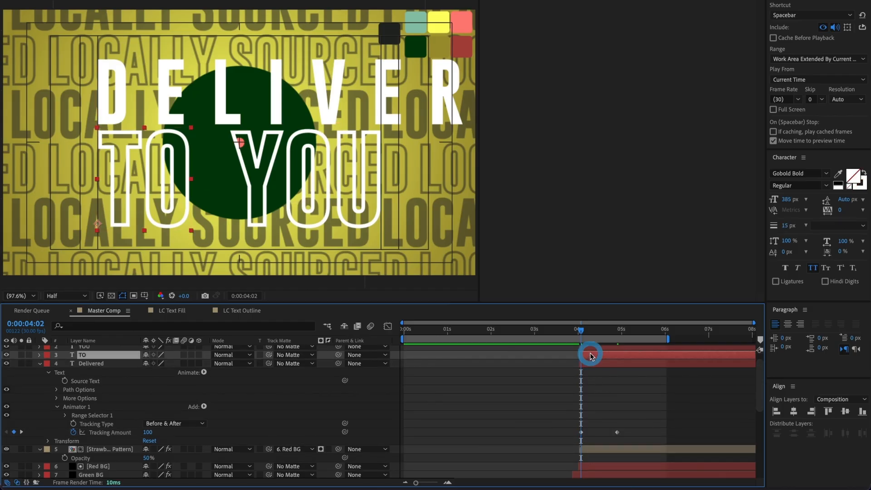
key("u")
scroll(594, 359, "up", 1)
left_click(594, 353)
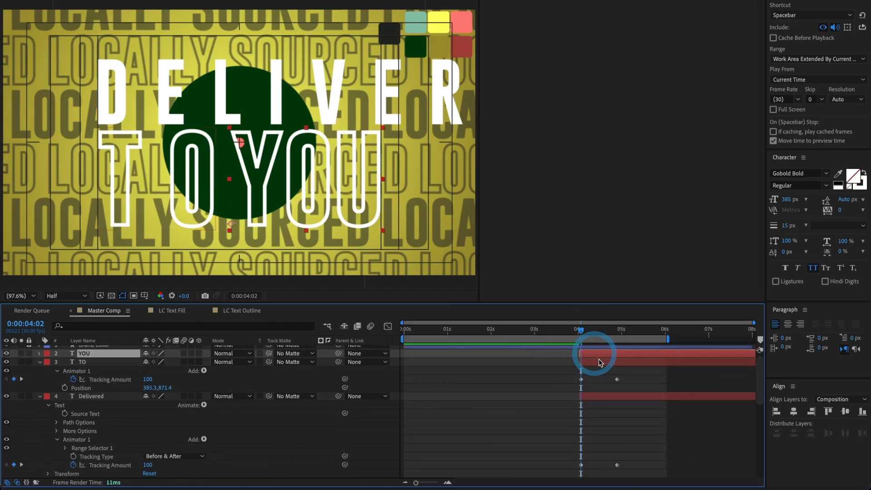
key("u")
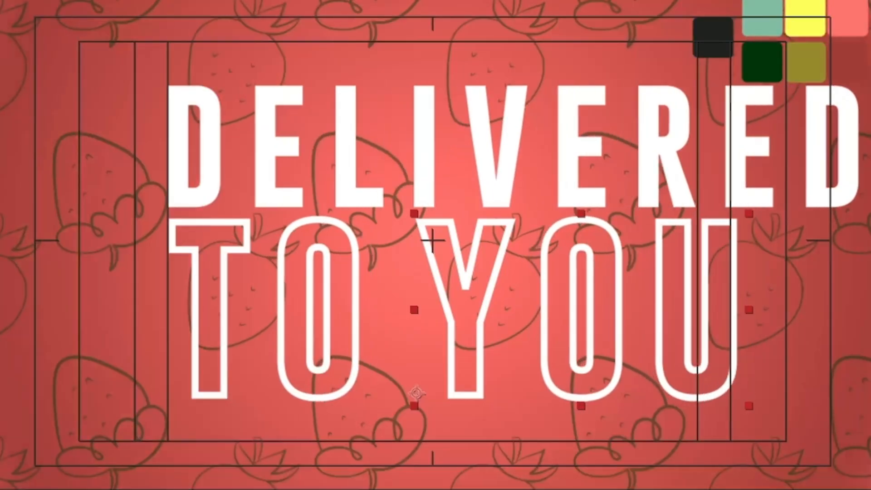
key("space")
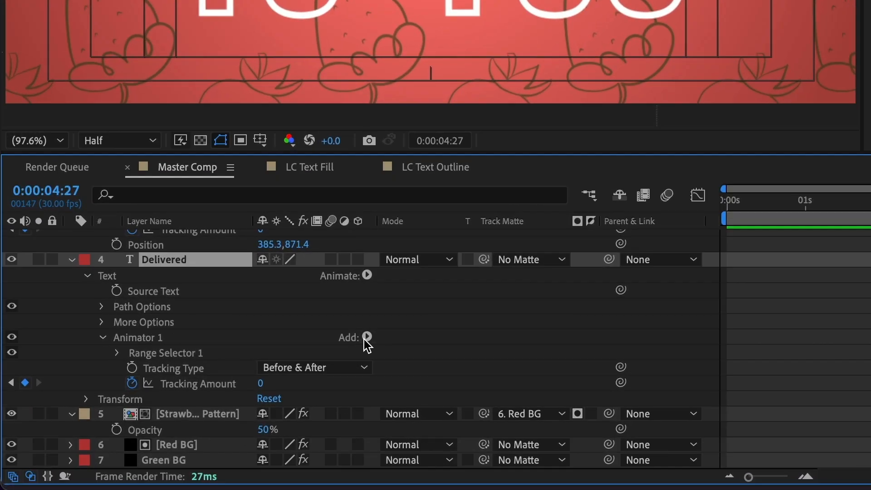
Add a Position property to Delivered's Animator 1 and start keyframing it at 0:00:04:27
left_click(367, 338)
mouse_move(366, 338)
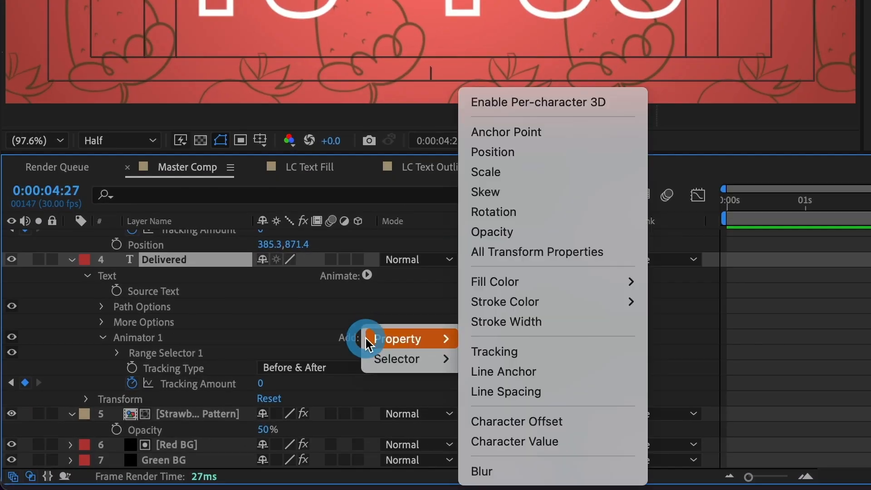
left_click(510, 153)
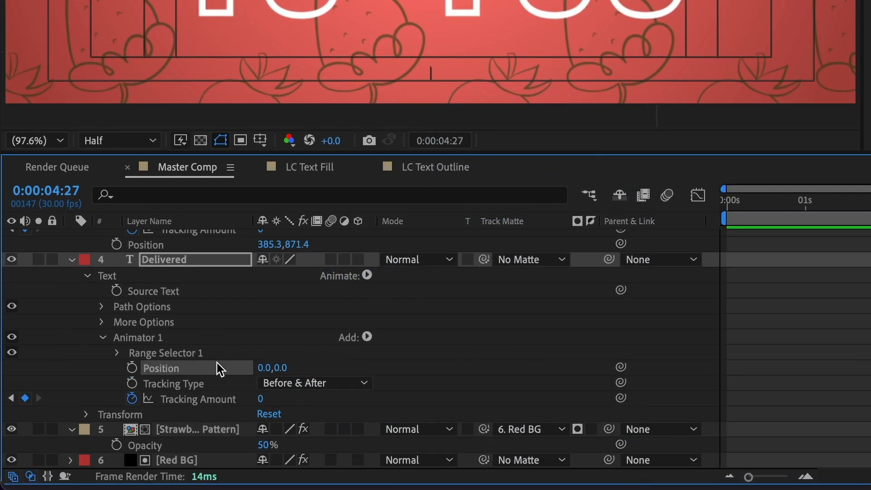
left_click(132, 368)
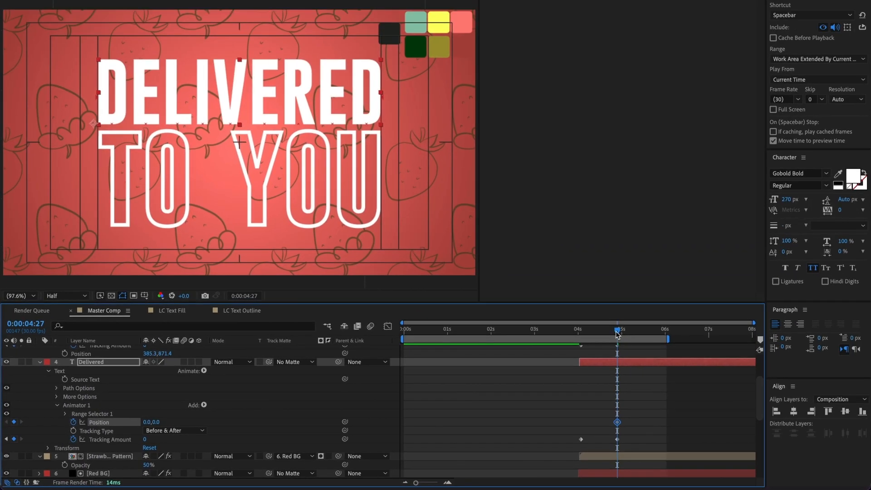
At 0:00:04:02, set the Delivered animator's Position to 254.0, 0.0
left_click_drag(709, 309, 664, 312)
left_click(578, 336)
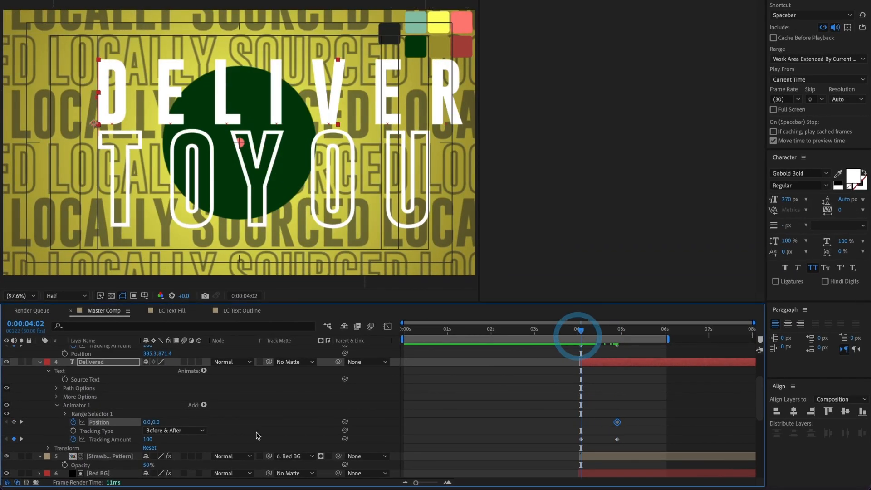
left_click_drag(148, 422, 277, 423)
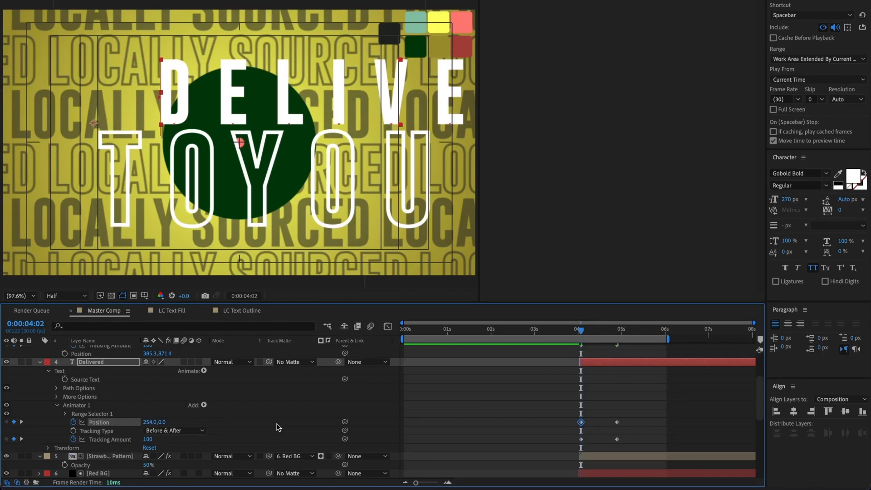
Apply Easy Ease to all of Delivered's animator Position and Tracking Amount keyframes and preview the motion from 0:00:04:01
left_click_drag(585, 331, 606, 333)
left_click_drag(616, 421, 576, 442)
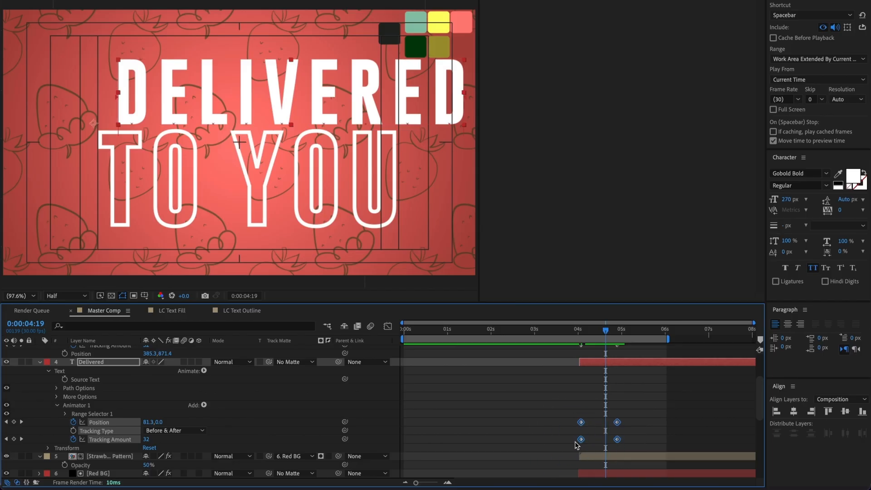
key("F9")
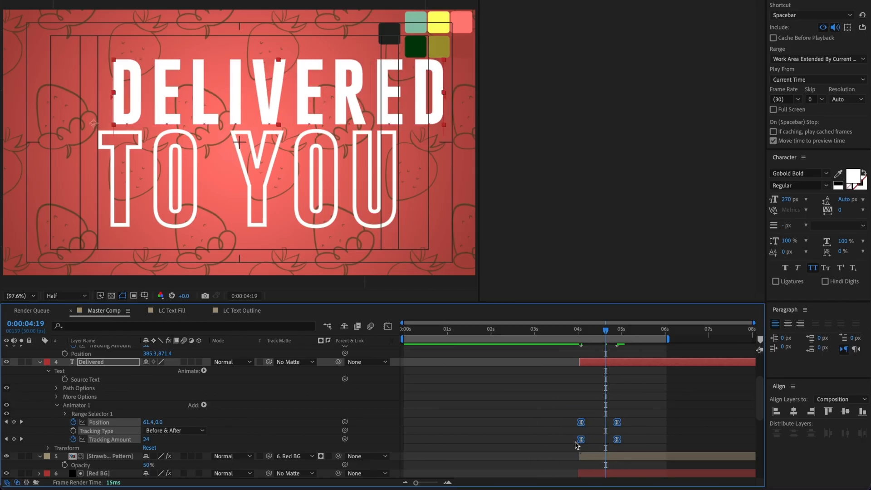
left_click(580, 334)
key("space")
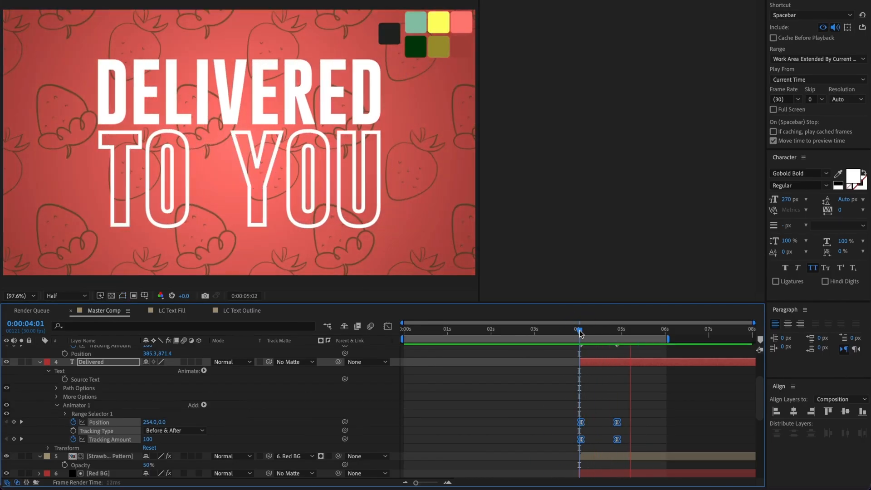
In the Graph Editor, lengthen the incoming ease of Delivered's final Position and Tracking Amount keyframes, and preview the animation
left_click(586, 334)
left_click_drag(647, 414, 614, 438)
left_click(387, 326)
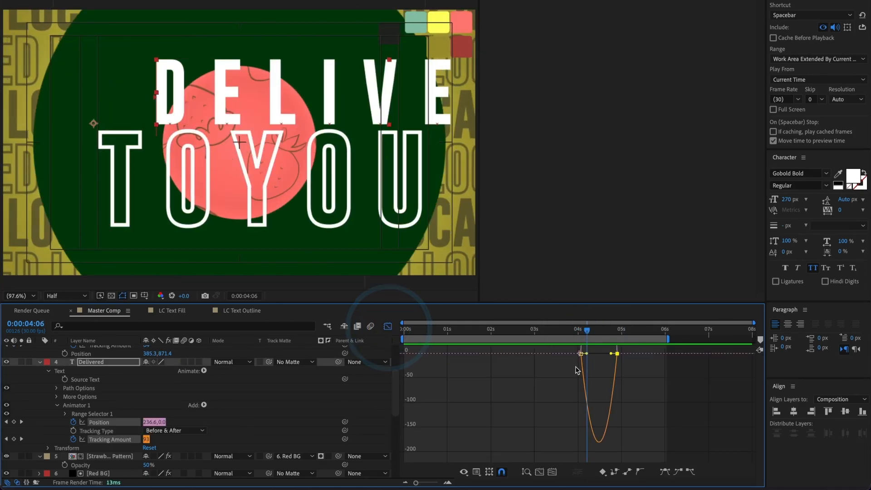
left_click(544, 470)
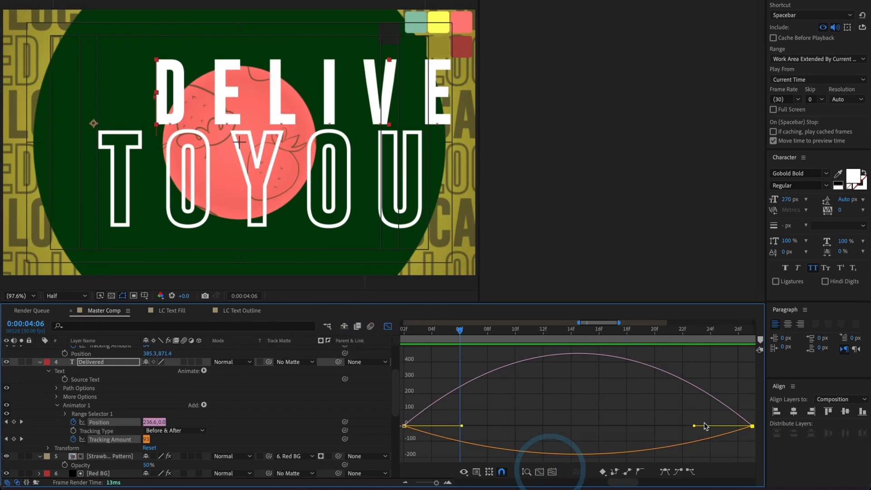
left_click_drag(694, 426, 580, 425)
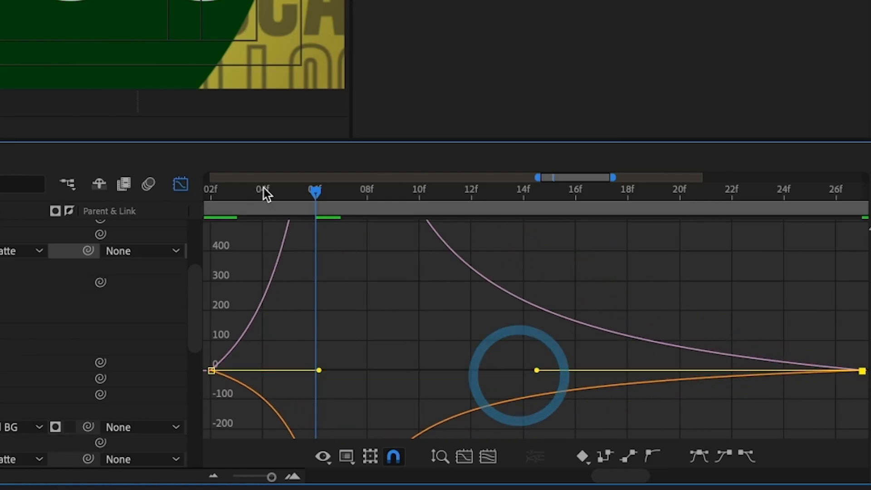
left_click(402, 334)
key("space")
Leave the Graph Editor and delay Delivered's final Position and Tracking Amount keyframes to about 0:00:05:05
left_click_drag(271, 477, 249, 475)
left_click(393, 195)
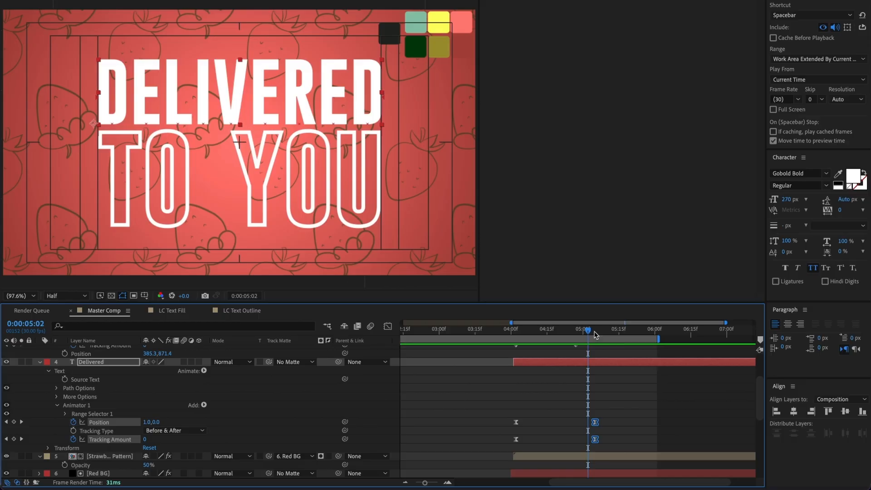
left_click(521, 338)
At 0:00:04:02, copy Delivered's animator Position and Tracking Amount keyframes to the TO layer and delete TO's original Animator 1
left_click(516, 338)
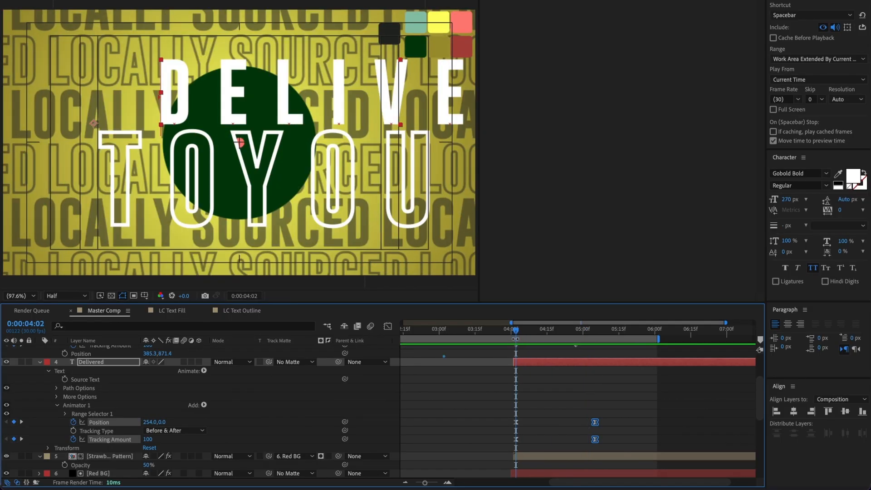
left_click(100, 422)
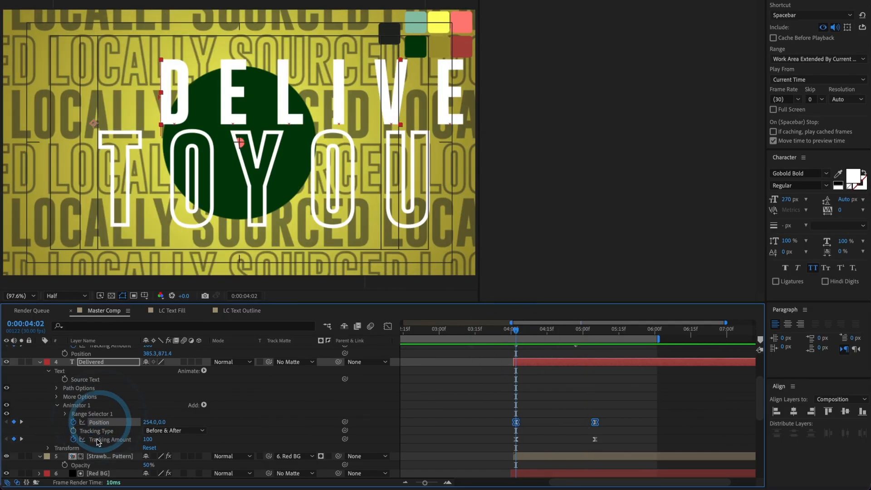
left_click(101, 440, "ctrl")
scroll(513, 411, "up", 2)
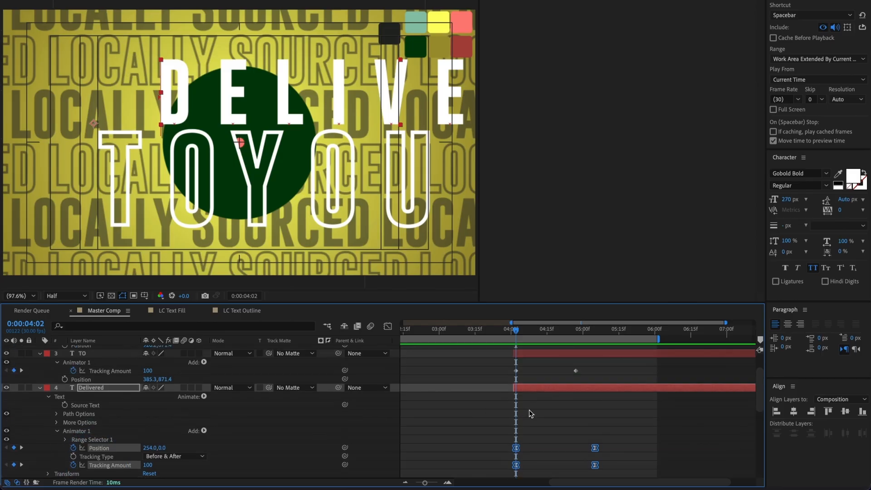
left_click(526, 361)
key("ctrl+v")
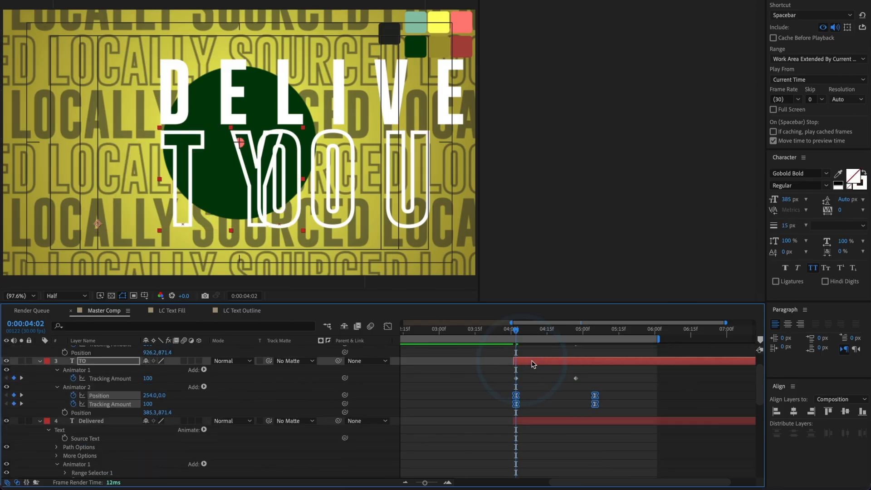
left_click(76, 370)
key("Delete")
scroll(496, 376, "up", 2)
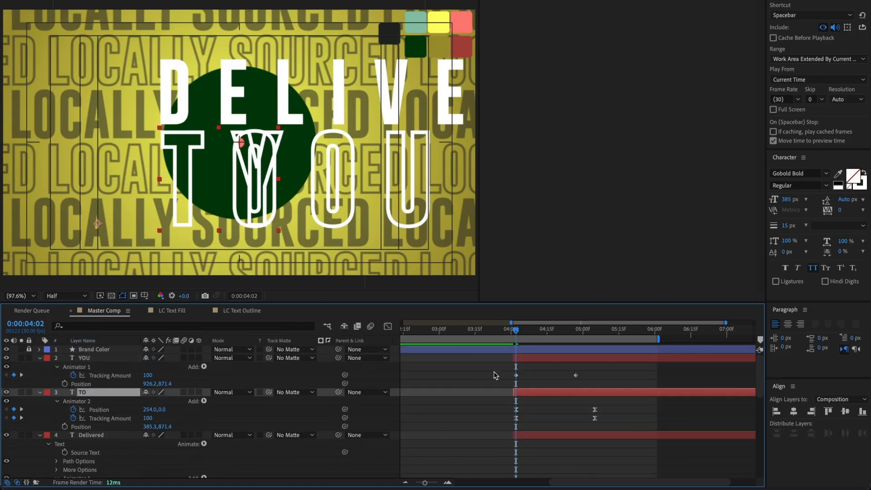
Paste the same Position and Tracking Amount animation onto the YOU layer, delete its original Animator 1 and preview the title
left_click(544, 360)
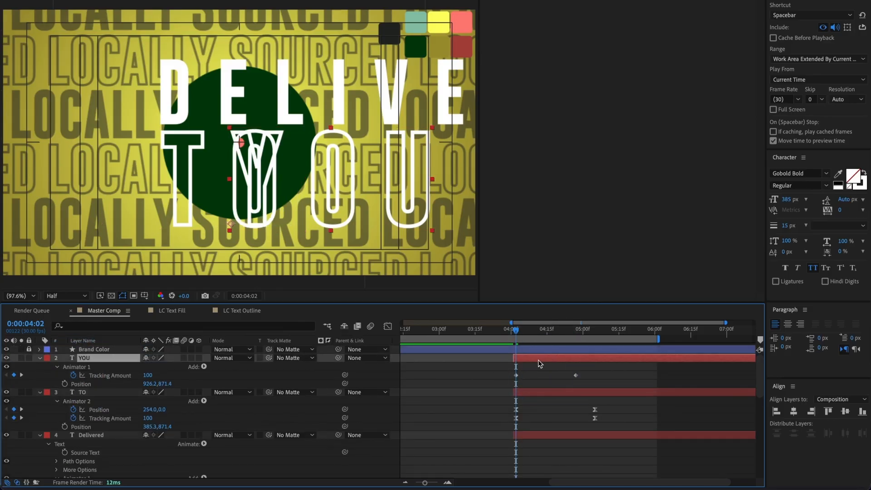
key("ctrl+v")
left_click(76, 367)
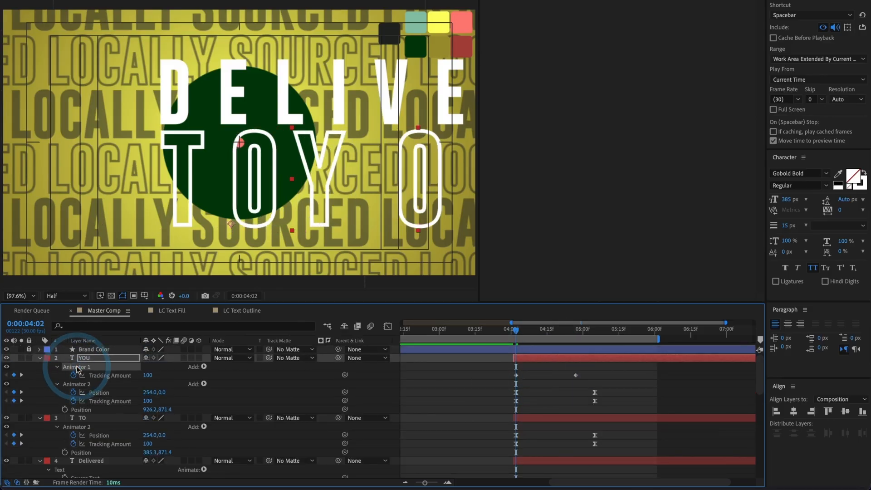
key("Delete")
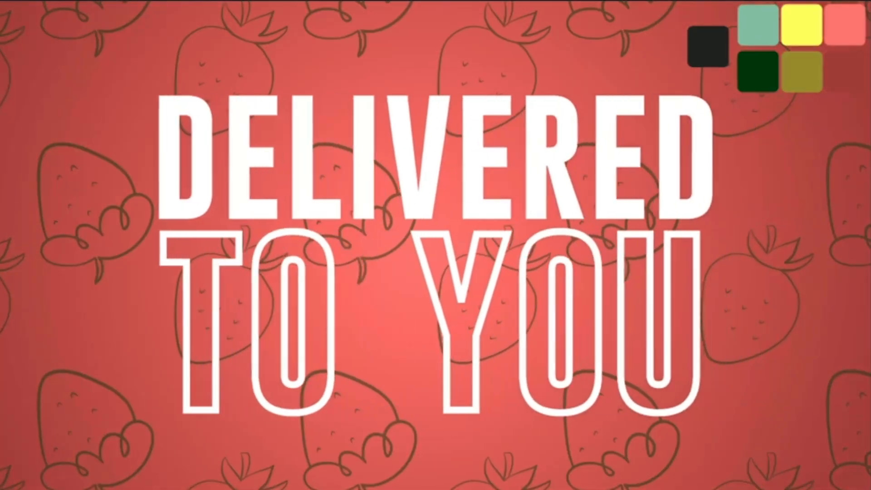
key("space")
Collapse the YOU, TO and Delivered layers and use Red BG as their track matte, checking how the wipe reveals them
left_click(516, 334)
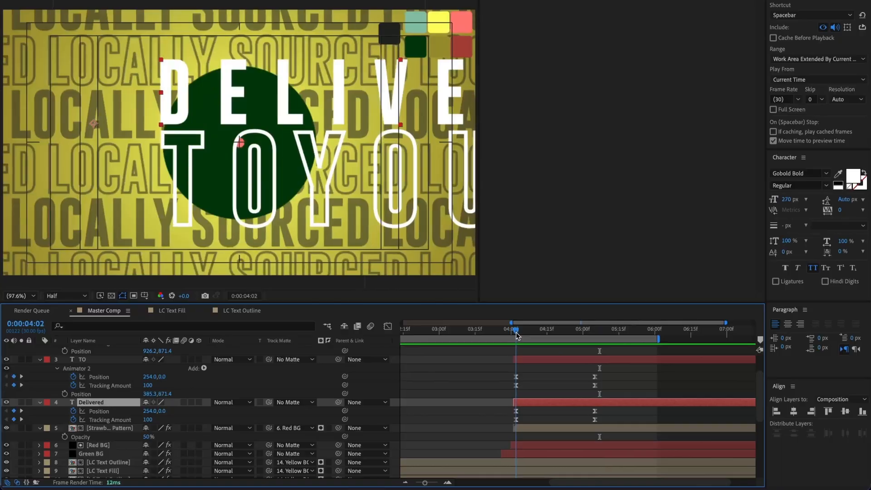
scroll(551, 377, "up", 4)
left_click(541, 356, "shift")
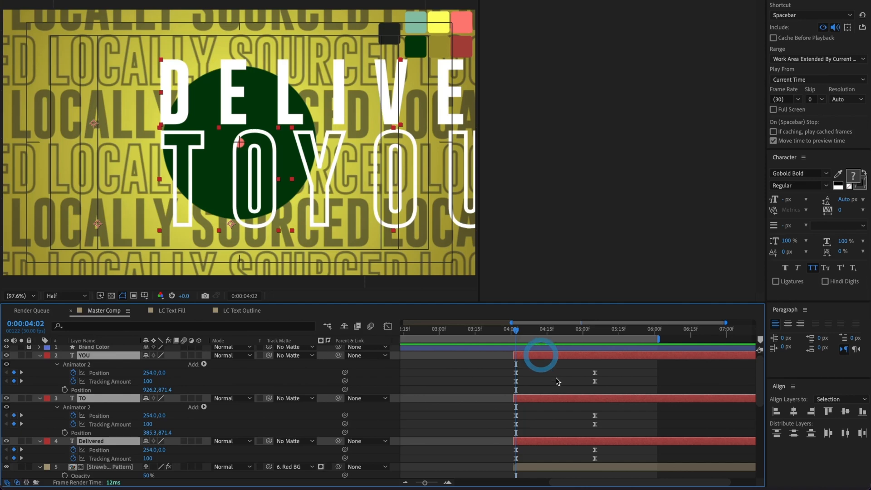
scroll(556, 379, "down", 3)
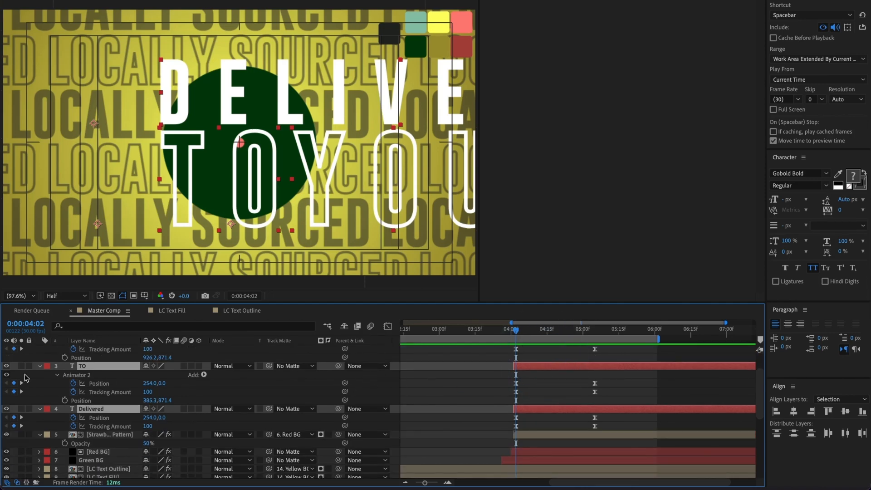
left_click(39, 369)
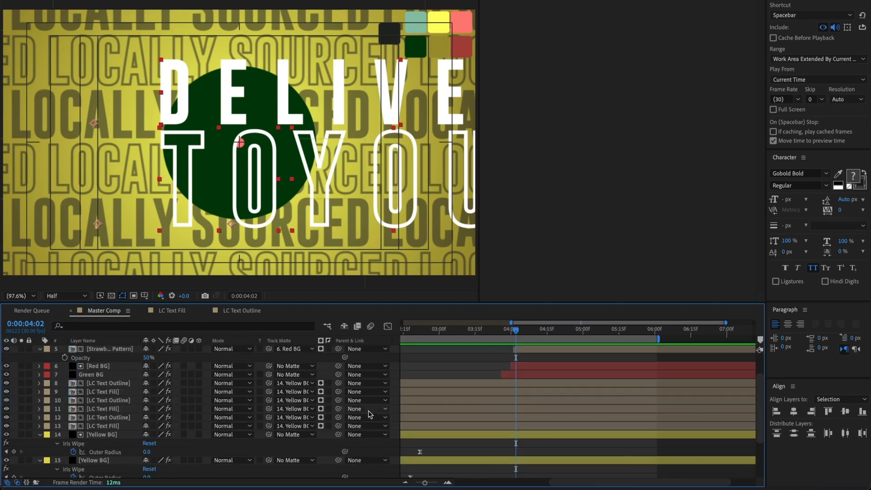
scroll(368, 414, "up", 2)
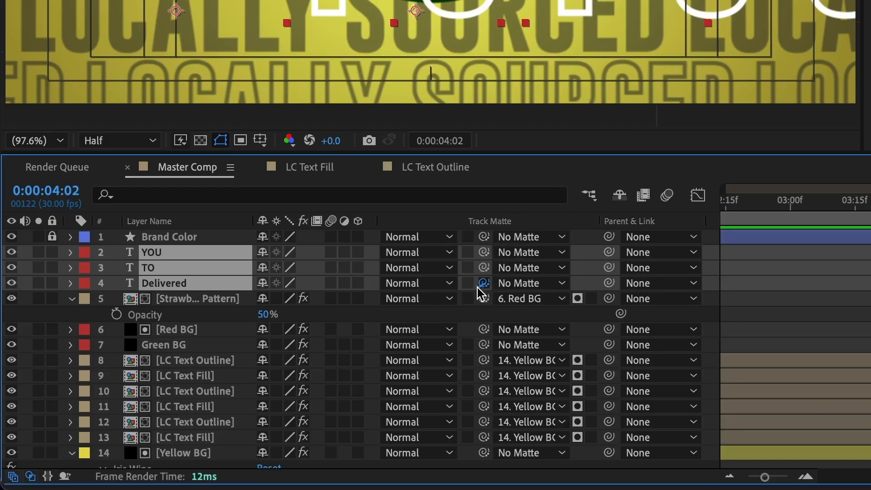
left_click_drag(482, 284, 178, 329)
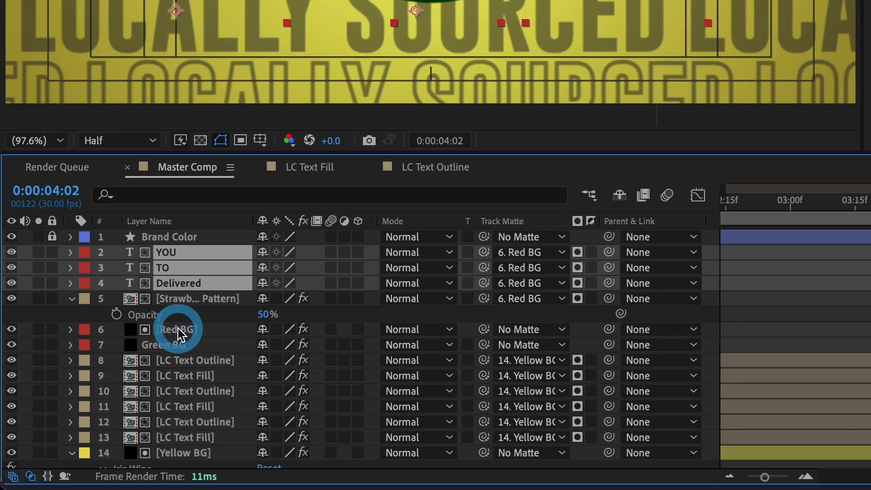
left_click(178, 329)
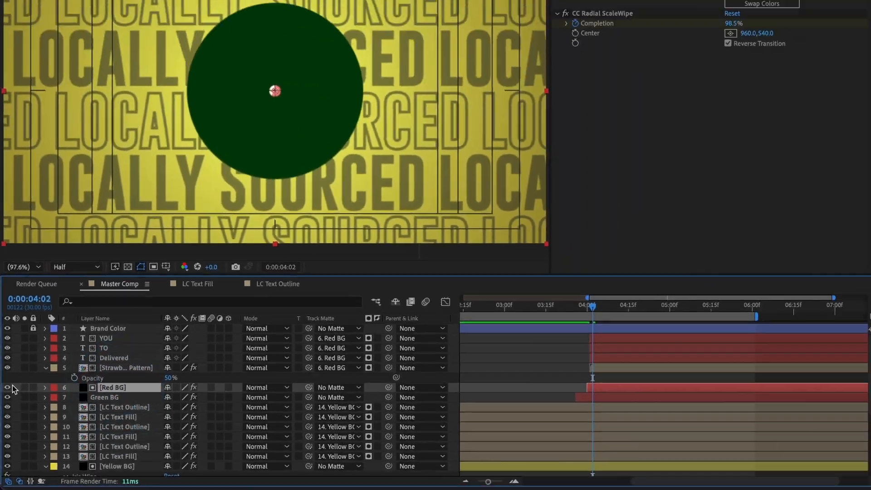
key("space")
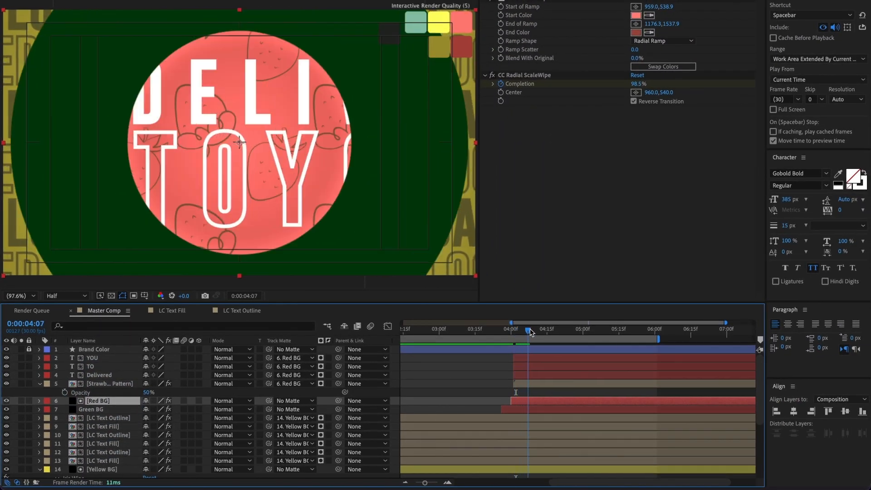
Preview the title wipe, reveal Delivered's keyframes and add a Position keyframe to the Strawberry Pattern layer at 0:00:05:04
left_click(519, 331)
mouse_move(520, 337)
left_mouse_down()
mouse_move(567, 338)
mouse_move(518, 337)
left_mouse_up()
key("space")
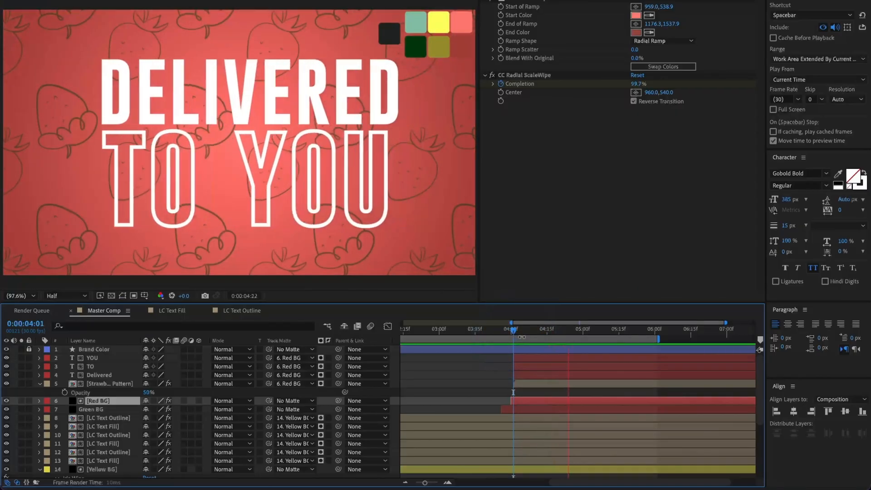
key("space")
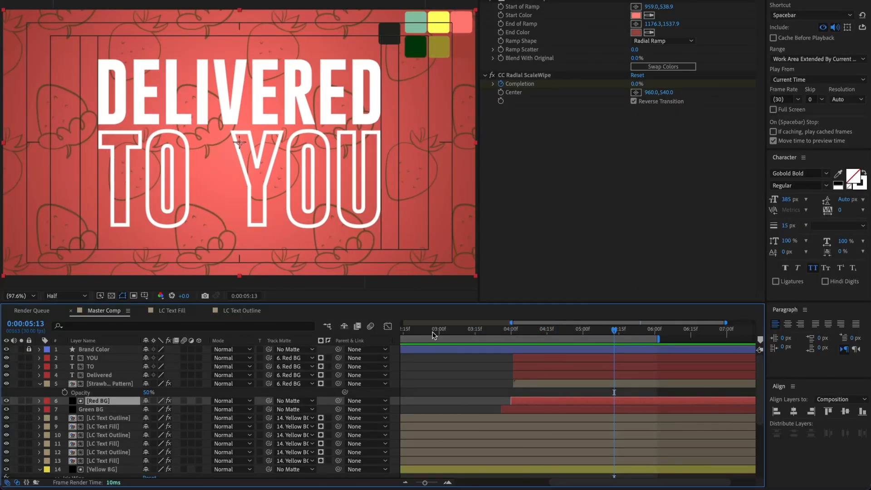
left_click(113, 384)
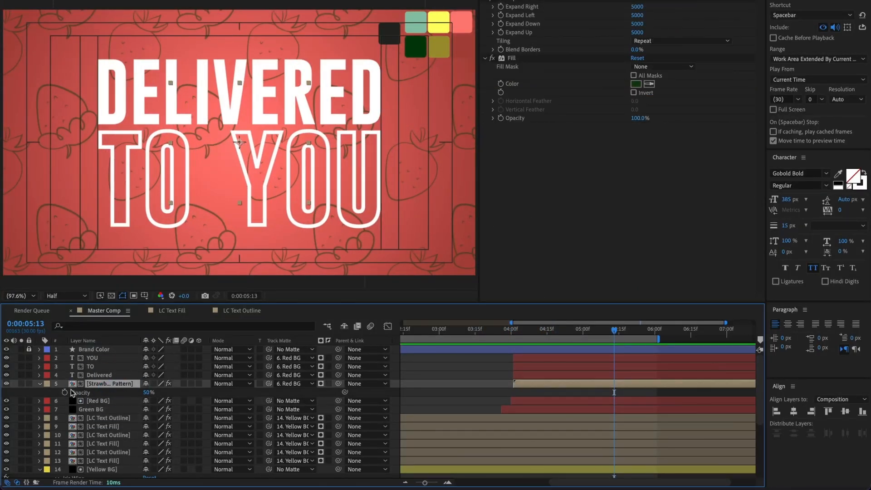
left_click(81, 393)
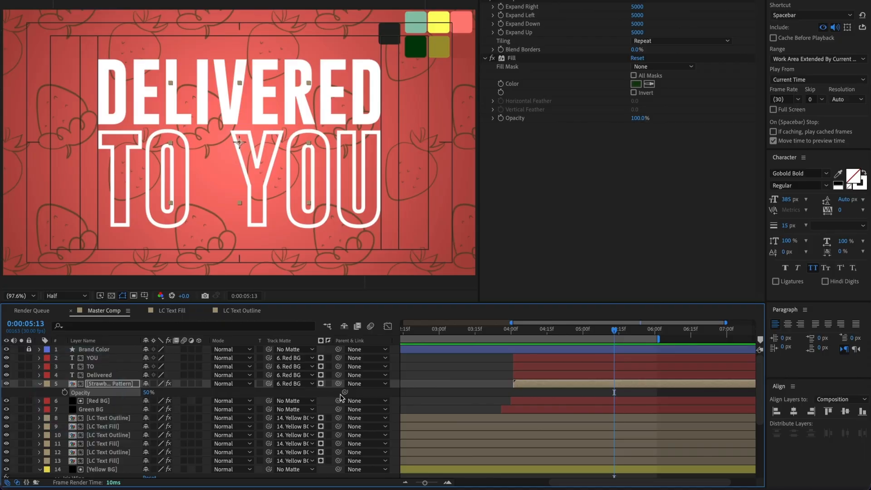
key("p")
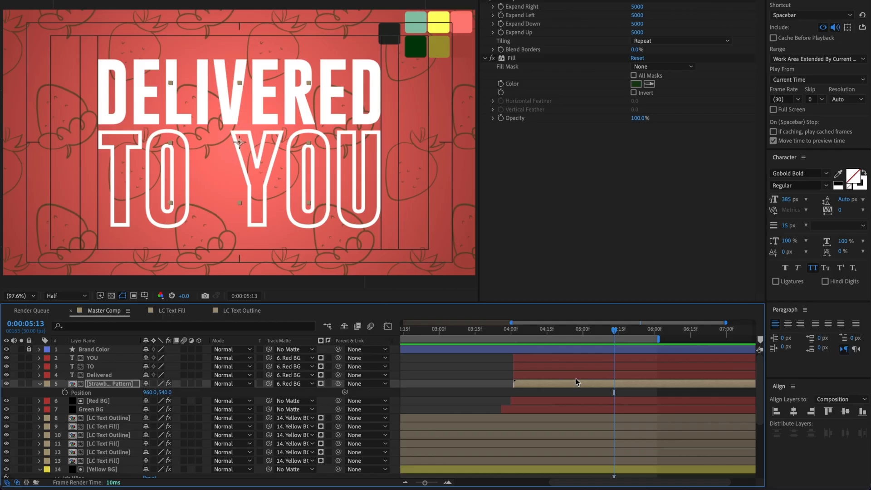
left_click(577, 375)
key("u")
left_click_drag(614, 330, 593, 333)
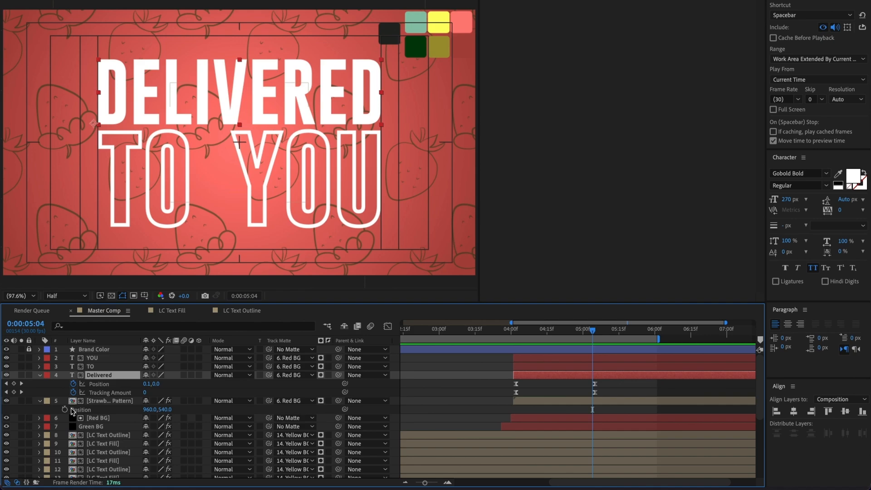
left_click(65, 409)
At 0:00:04:02, shift the Strawberry Pattern layer horizontally to Position 1220, 540 as its starting keyframe and preview the motion
left_click(525, 335)
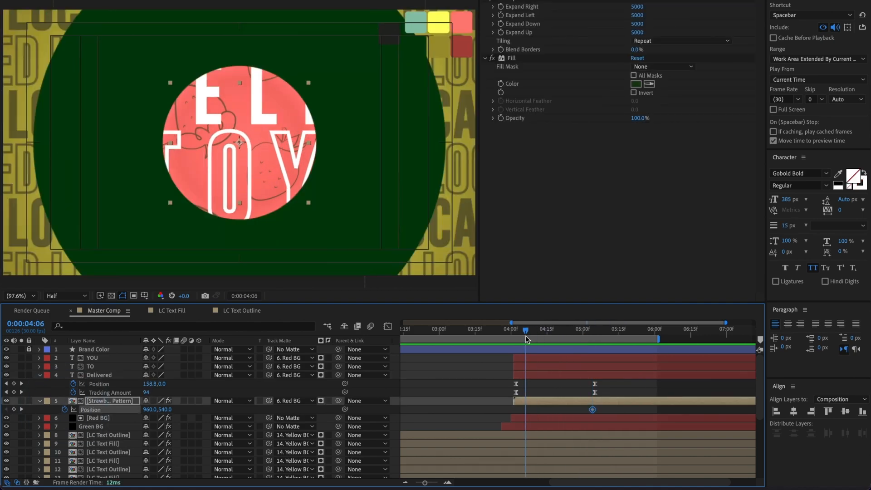
left_click_drag(526, 336, 516, 337)
key("shift+Right")
key("shift+Right")
key("shift+Right")
key("shift+Right")
key("shift+Right")
key("shift+Right")
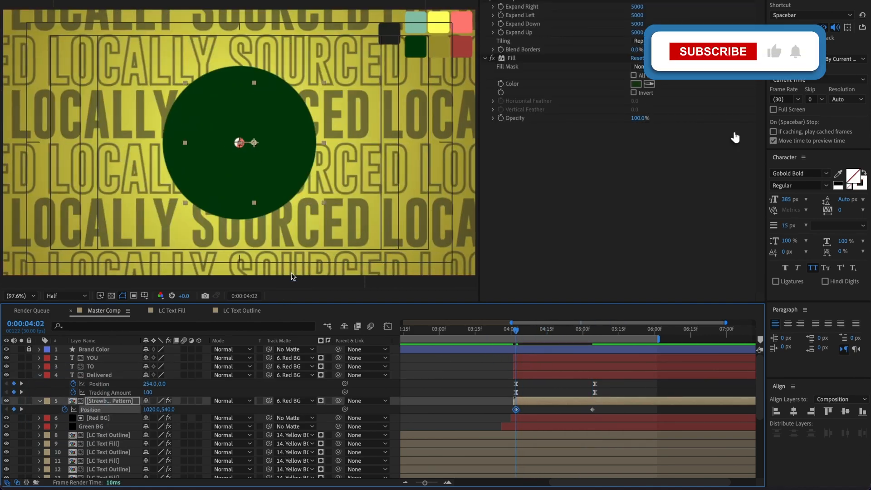
key("shift+Right")
key("shift+Right")
key("shift+Right")
key("shift+Right")
key("shift+Right")
key("shift+Right")
key("shift+Right")
key("shift+Right")
key("shift+Right")
key("shift+Right")
key("shift+Right")
key("shift+Right")
key("shift+Right")
key("shift+Right")
key("shift+Right")
key("shift+Right")
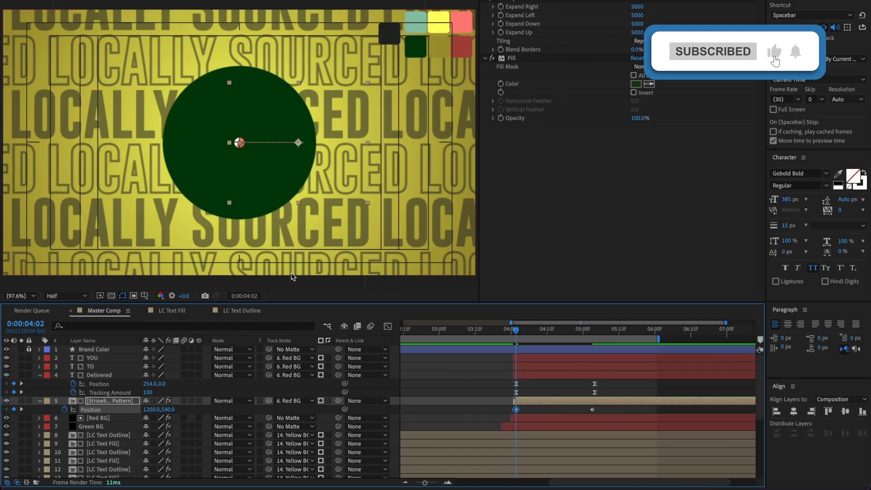
key("space")
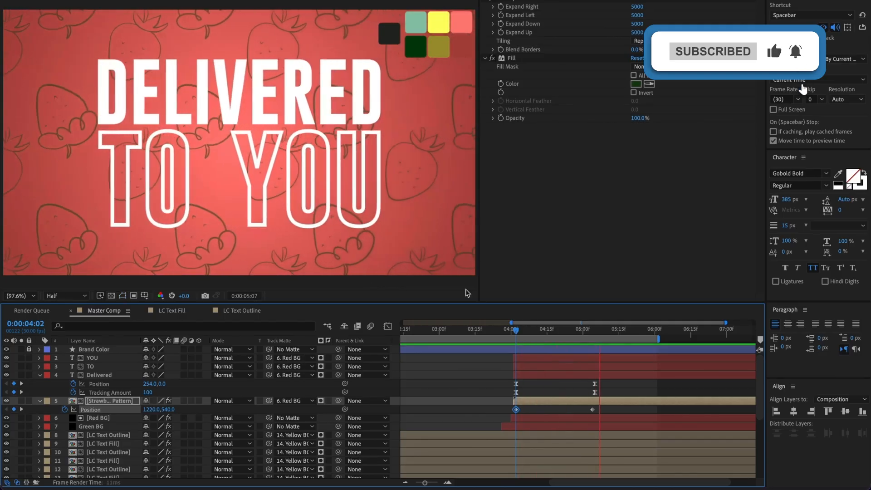
Easy Ease the Strawberry Pattern's Position keyframes, delay the final one to about 0:00:06:06, and collapse the pattern and Delivered layers
left_click(644, 330)
left_click_drag(592, 410, 476, 418)
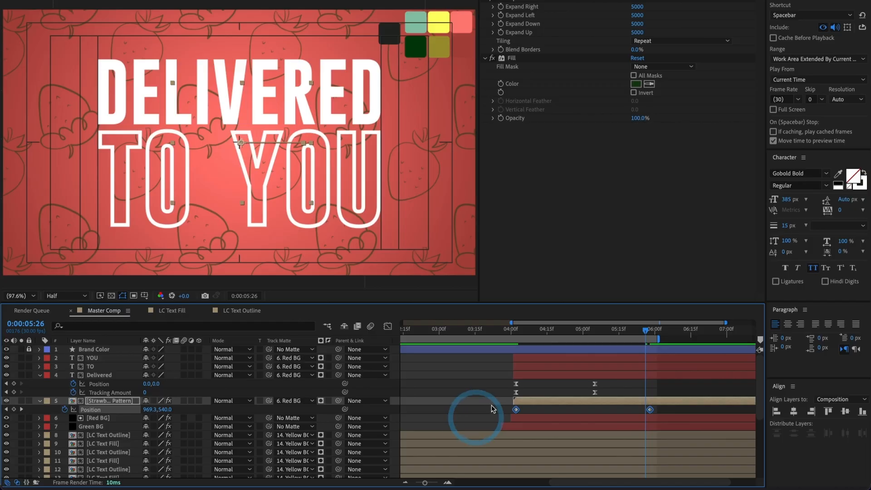
key("F9")
left_click(670, 409)
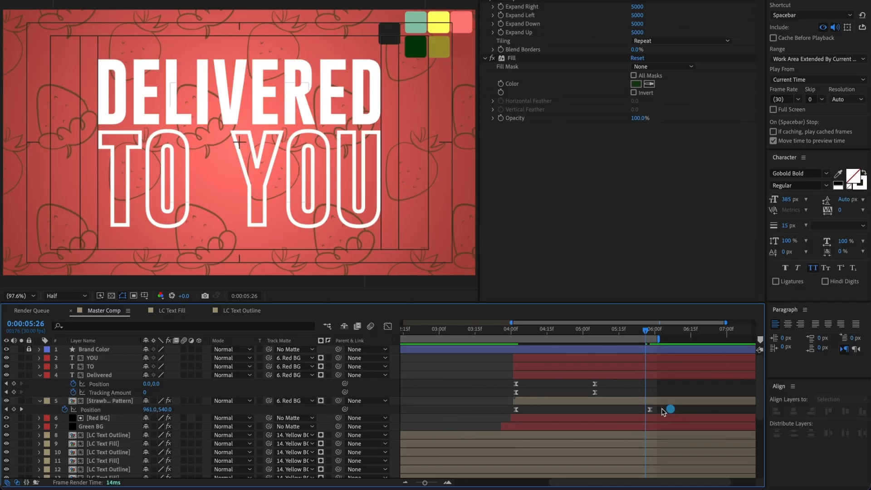
left_click_drag(650, 409, 668, 409)
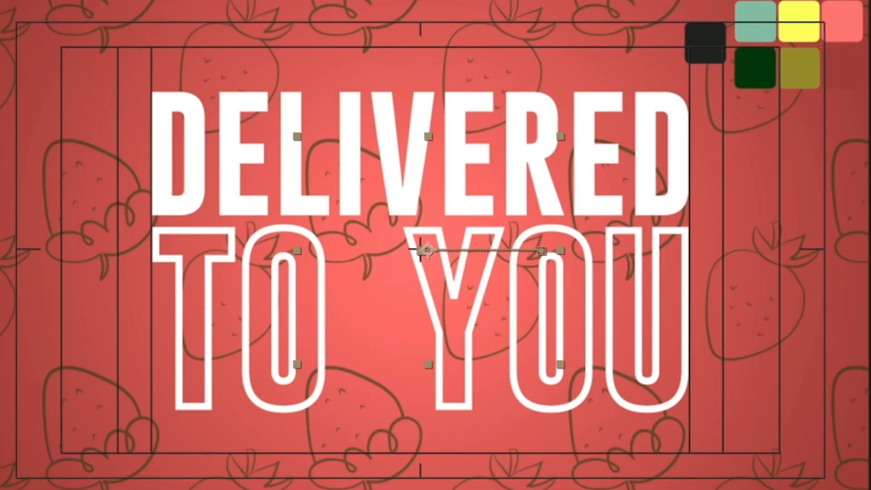
key("space")
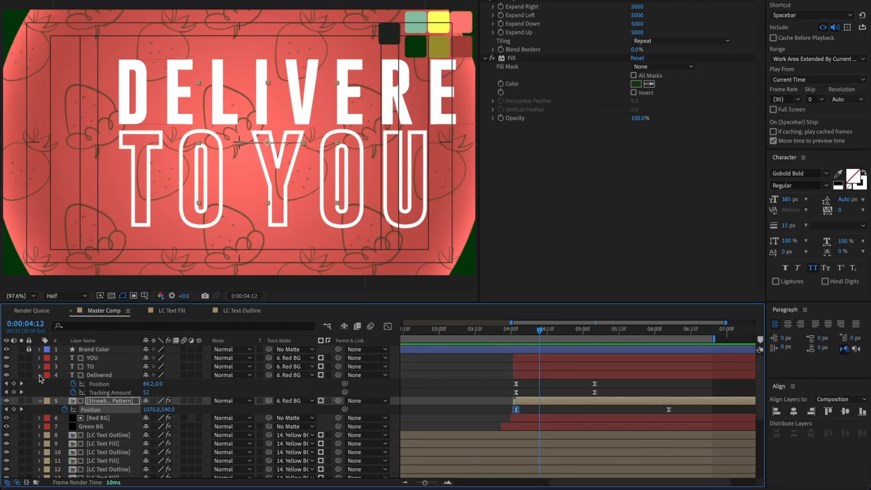
left_click(39, 375)
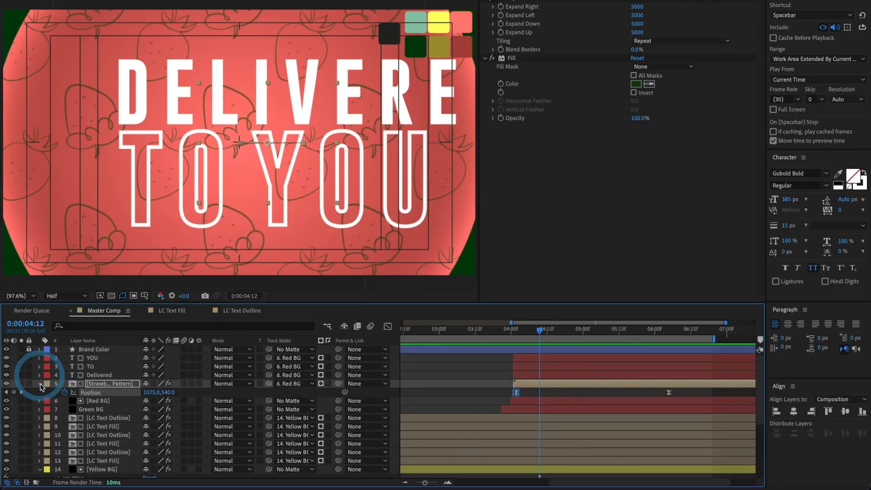
left_click(40, 383)
Place Null 1 from the Solids folder above the LC Text layers in Master Comp and align its start with theirs
mouse_move(540, 330)
left_mouse_down()
mouse_move(493, 335)
mouse_move(515, 335)
mouse_move(506, 335)
left_mouse_up()
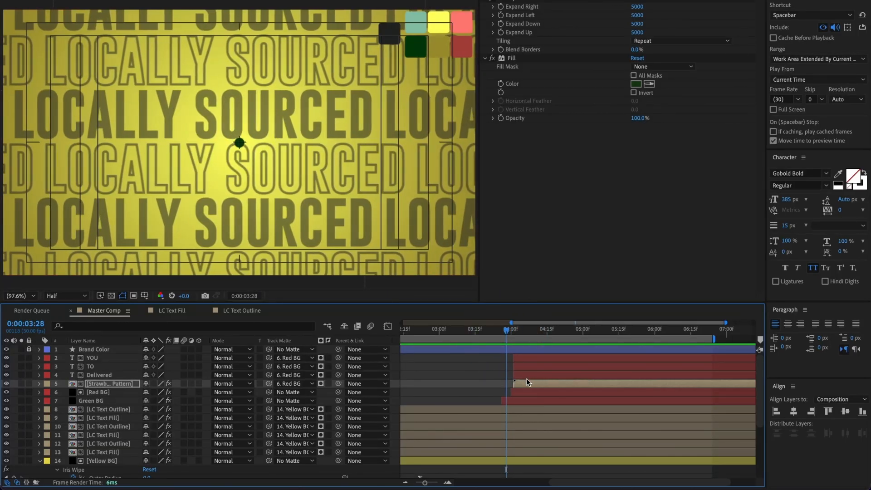
left_click(118, 410)
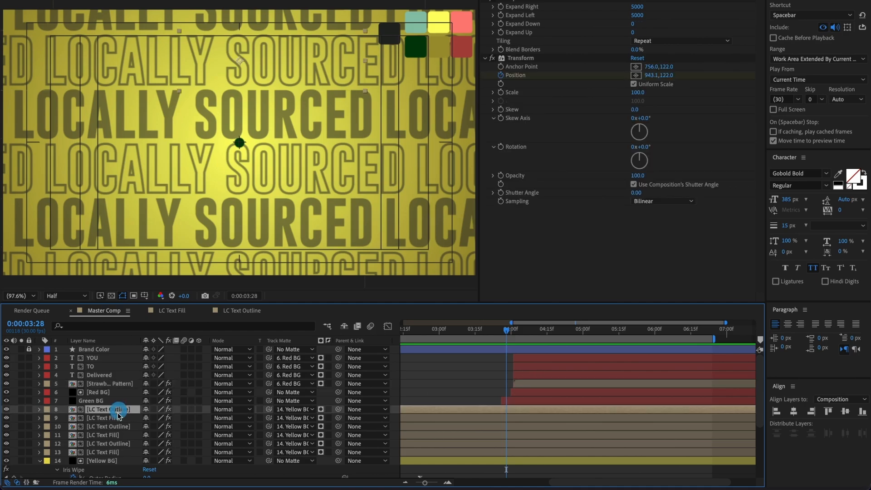
left_click(107, 452, "shift")
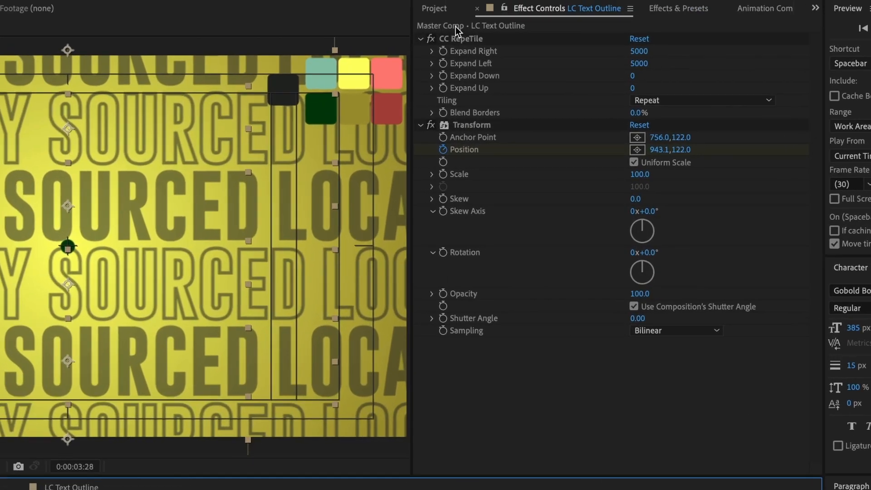
left_click(403, 44)
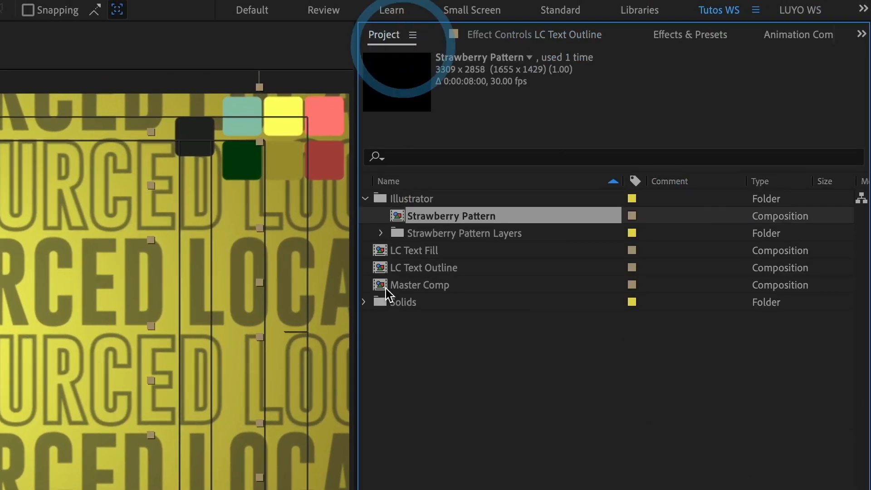
left_click(364, 303)
left_click(431, 338)
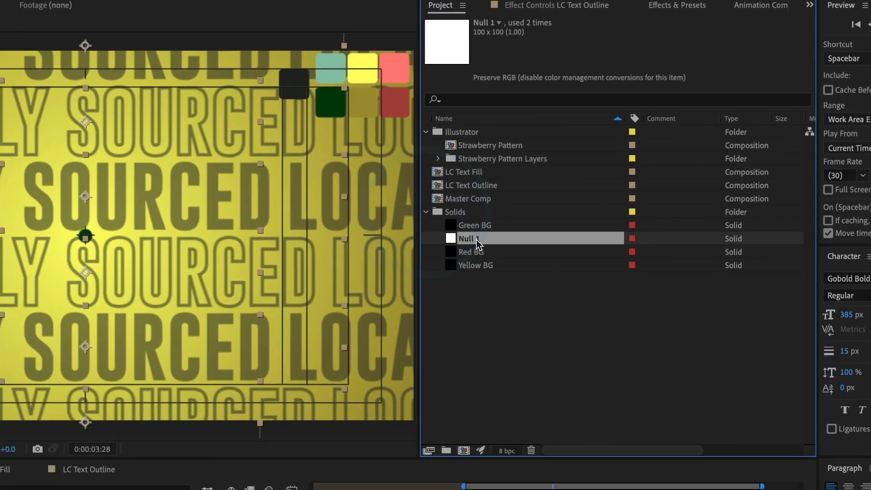
left_click_drag(476, 241, 133, 401)
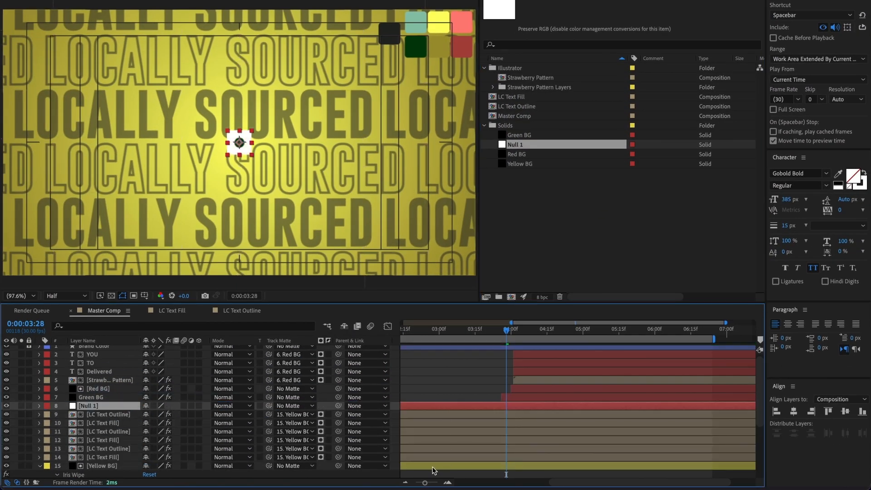
left_click_drag(424, 482, 406, 483)
left_click_drag(421, 407, 435, 405)
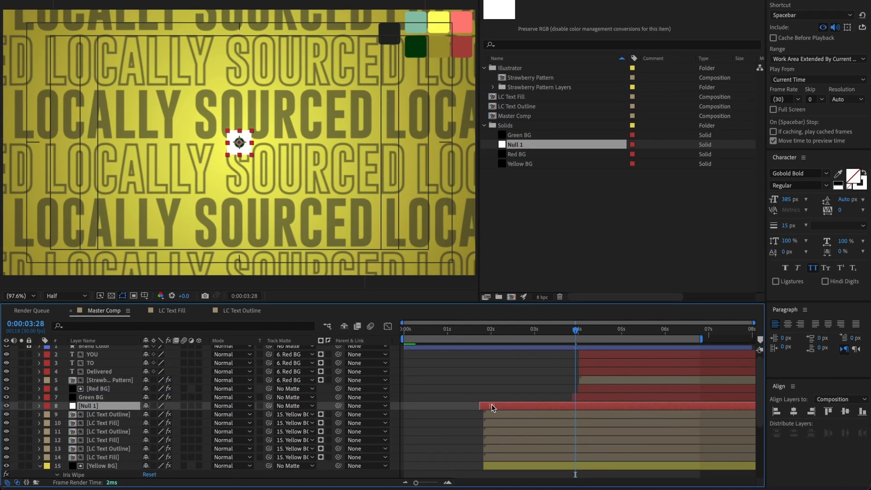
left_click_drag(494, 407, 495, 405)
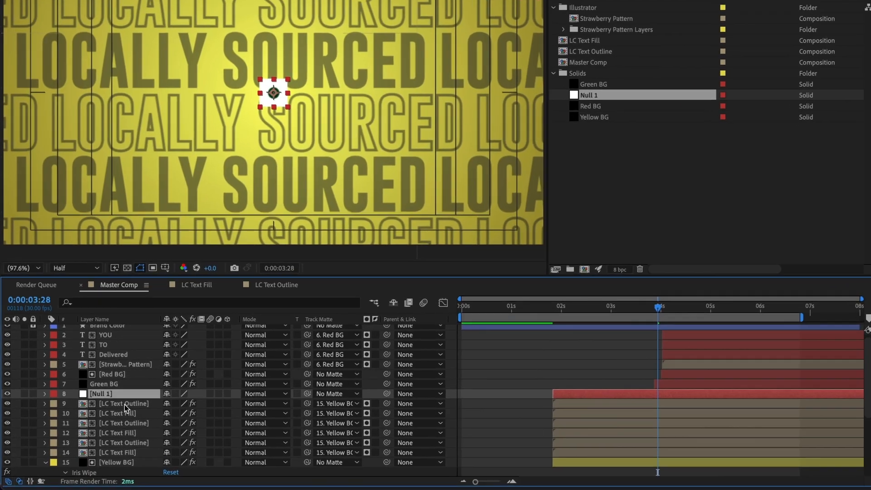
Parent all six LC Text Outline and LC Text Fill layers to Null 1 and rename the null Text Null Master
left_click(107, 414)
left_click(102, 457, "shift")
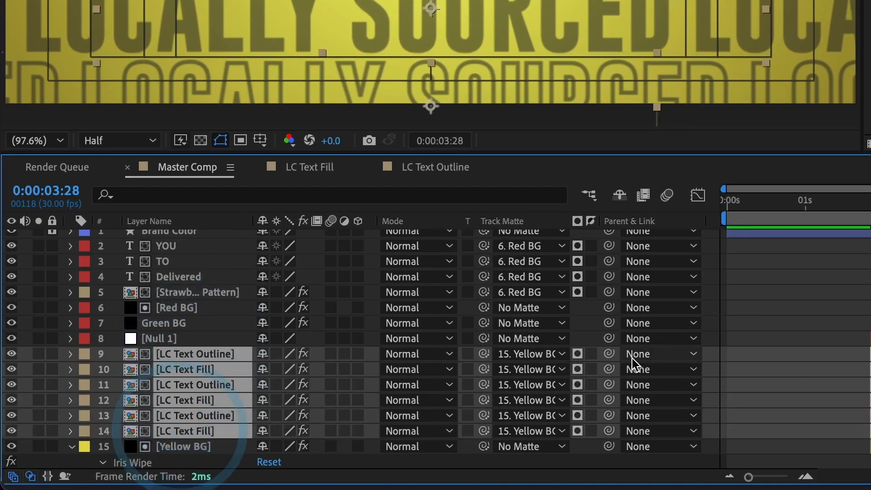
left_click_drag(611, 358, 175, 339)
left_click(174, 336)
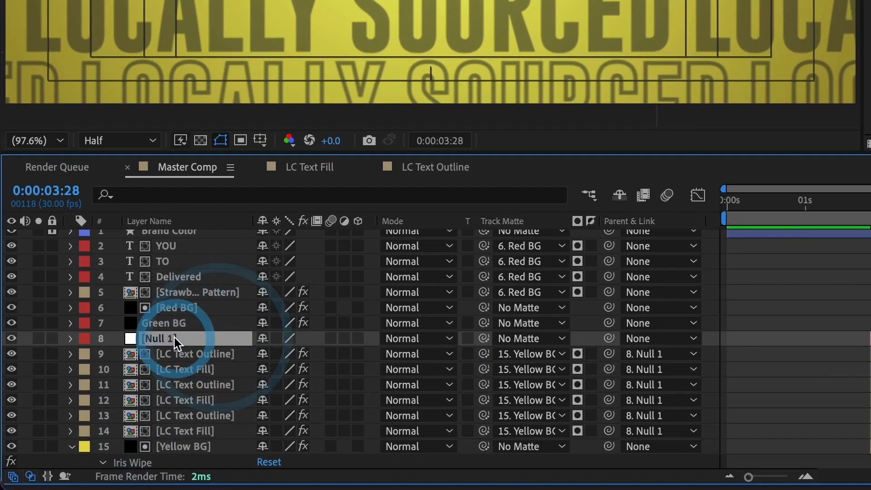
key("Return")
type("Text")
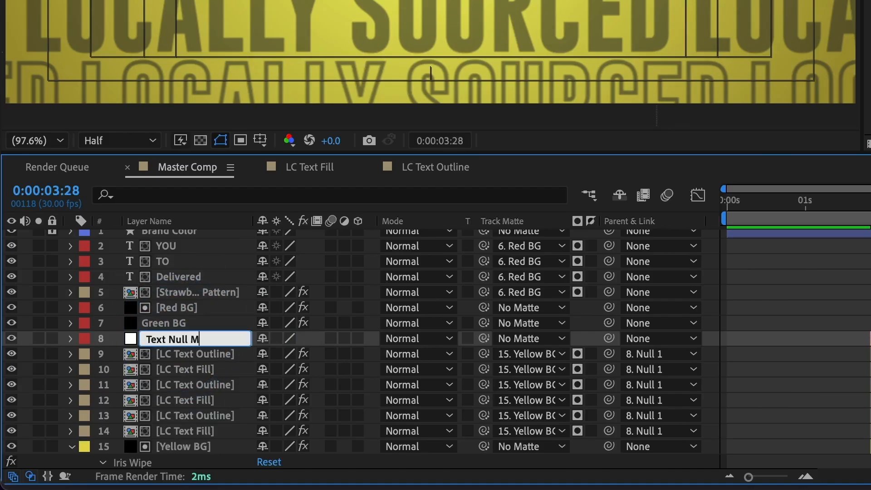
type(" Null Master")
key("Return")
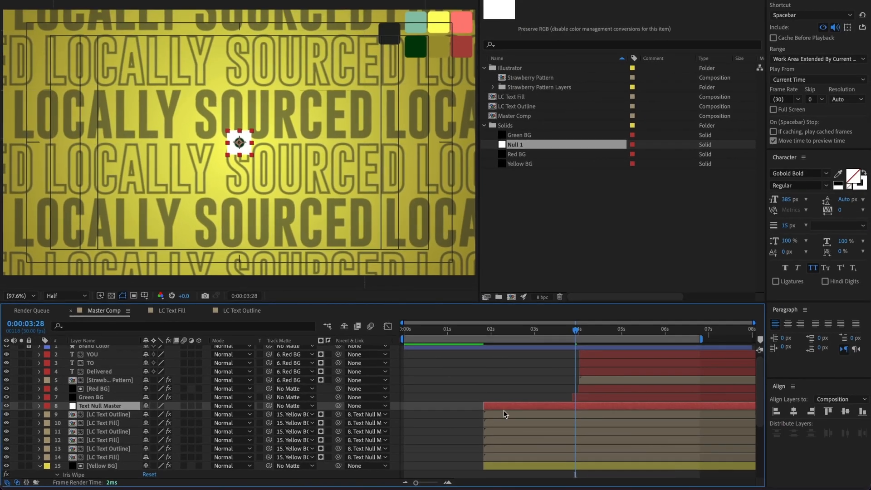
Animate Text Null Master's Position from 960, 540 at about 0:00:03:24 to 720, 540 at 0:00:04:13
left_click(546, 409)
key("p")
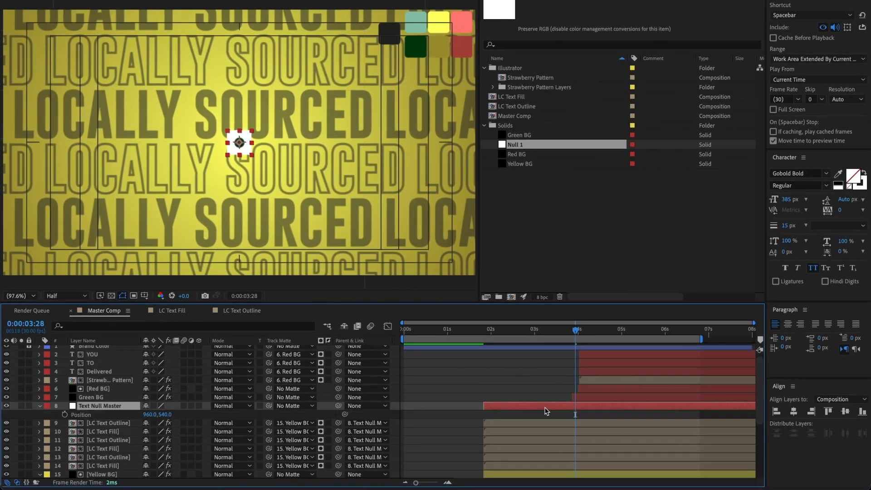
left_click(64, 415)
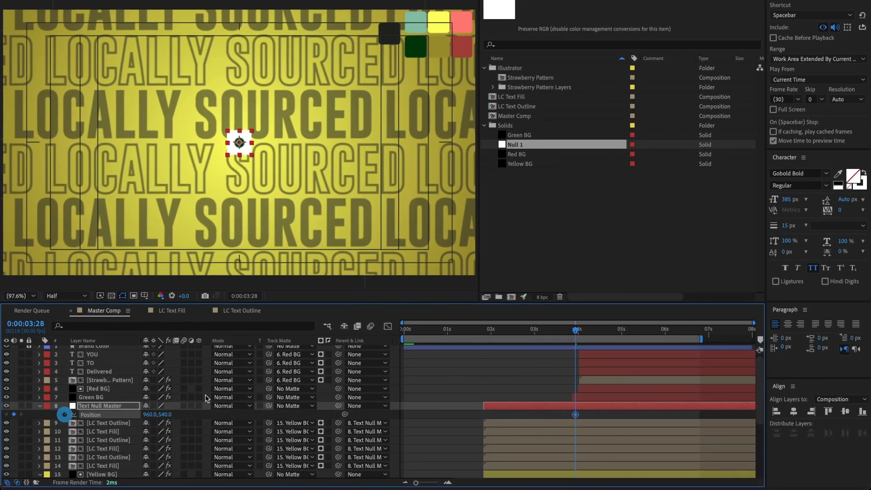
left_click(583, 331)
left_click_drag(582, 330, 593, 329)
left_click_drag(576, 415, 571, 415)
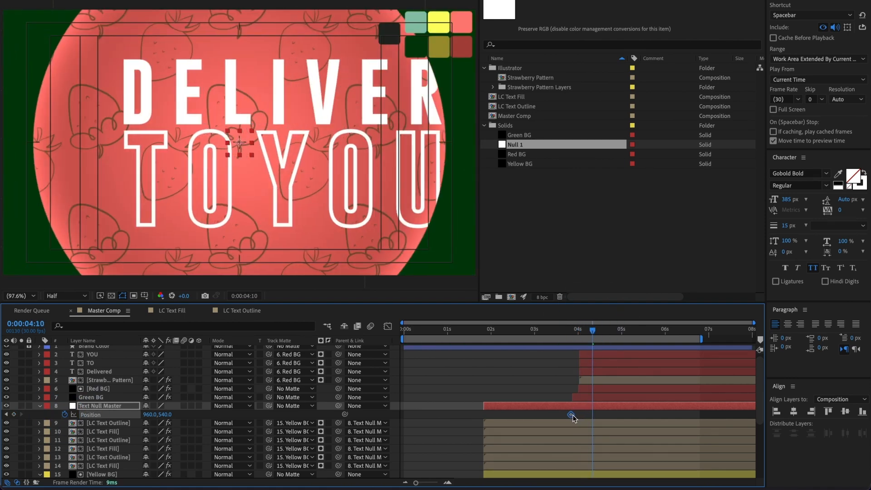
left_click_drag(592, 331, 598, 331)
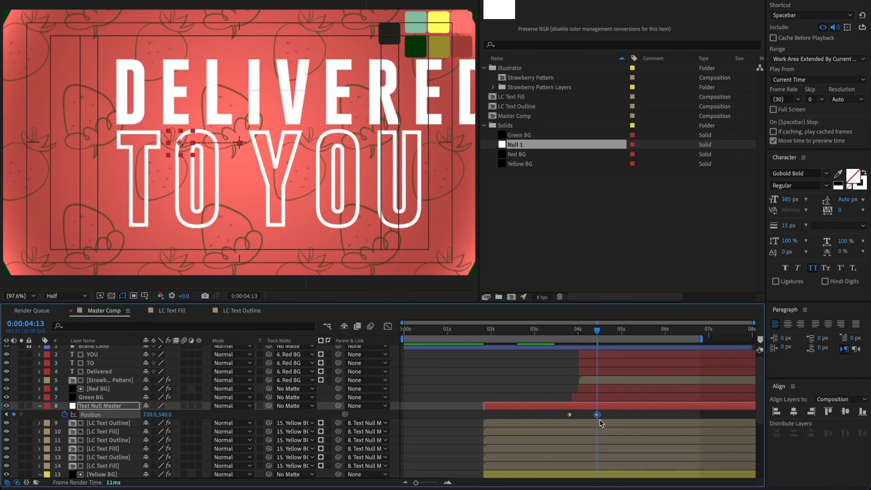
Make Text Null Master fully transparent through its Opacity and apply Easy Ease to both of its Position keyframes
mouse_move(593, 335)
left_mouse_down()
mouse_move(569, 334)
mouse_move(577, 334)
left_mouse_up()
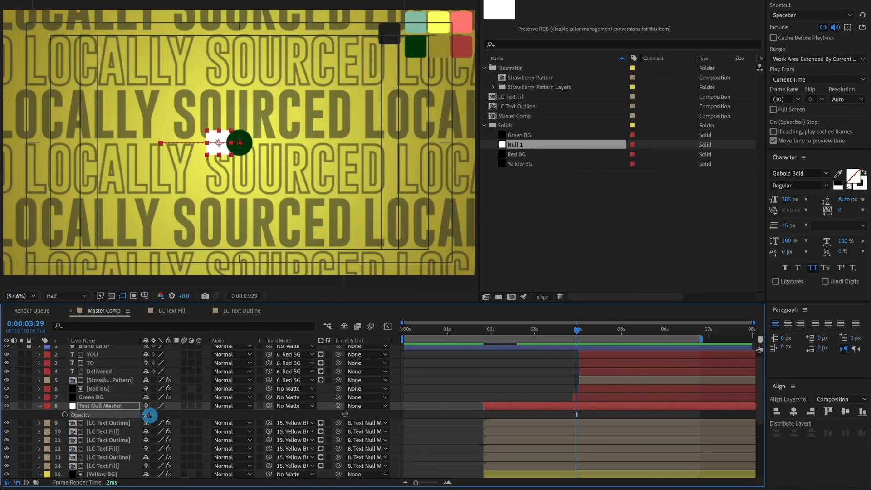
left_click_drag(150, 415, 73, 411)
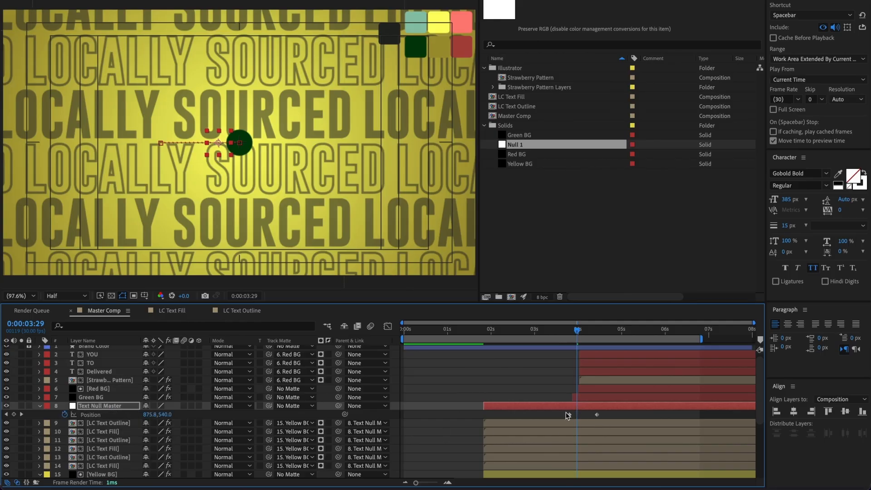
left_click_drag(563, 412, 610, 421)
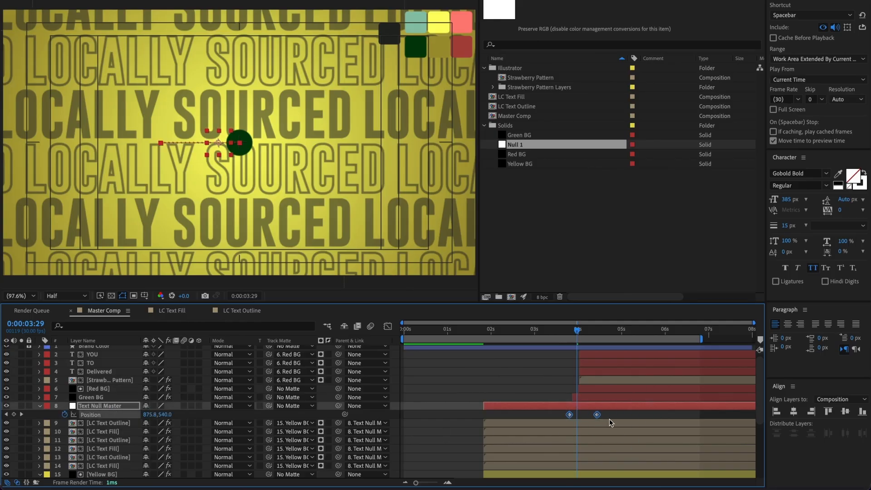
key("F9")
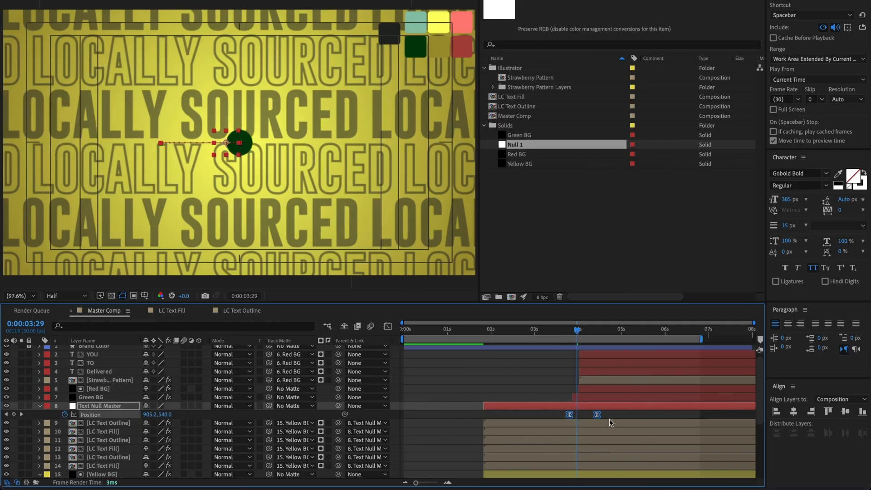
Trim the Text Null Master, LC Text and both Yellow BG layers to end at 0:00:04:17
left_click(565, 332)
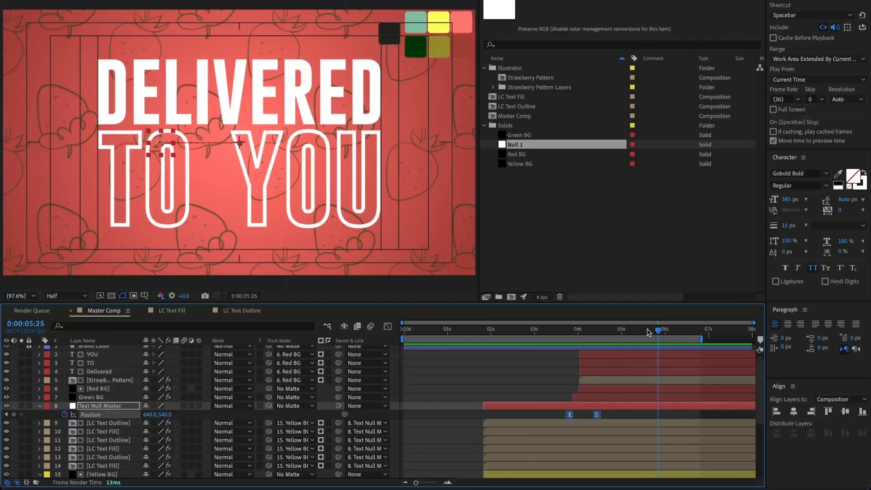
left_click_drag(635, 331, 602, 336)
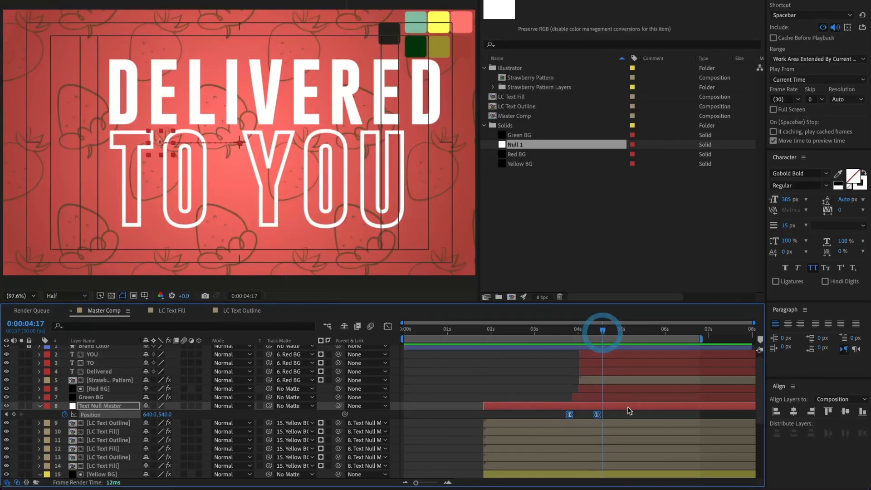
scroll(625, 412, "down", 5)
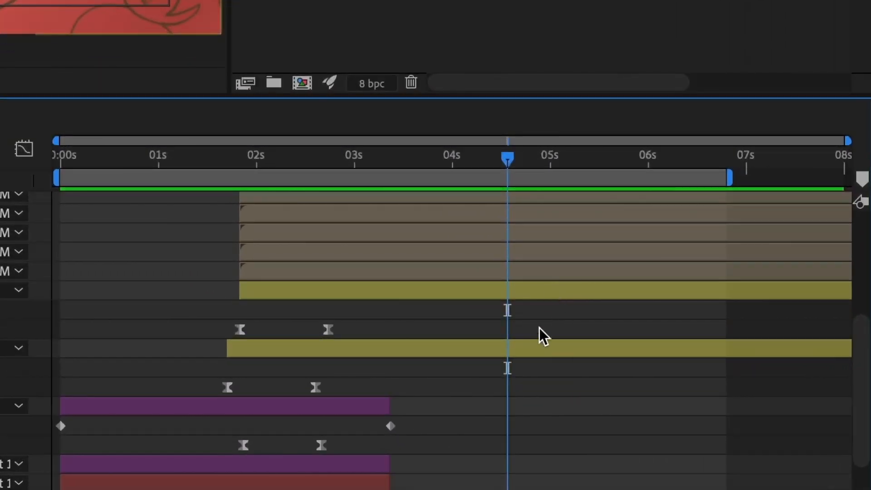
left_click(527, 352, "shift")
key("ctrl+shift+d")
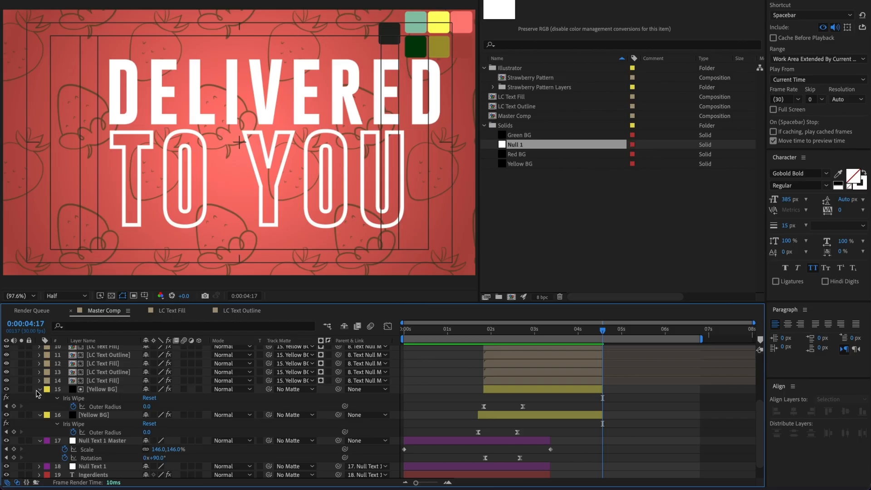
Collapse the expanded layer properties, lock the finished layers from LC Text Outline down to Green BG, and extend the work area to 7 seconds
left_click(38, 389)
left_click(39, 398)
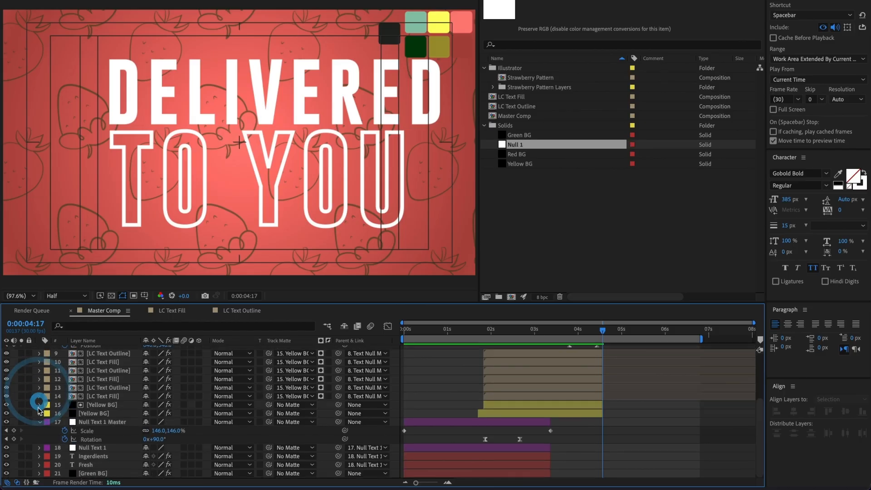
left_click(39, 413)
left_click(40, 371)
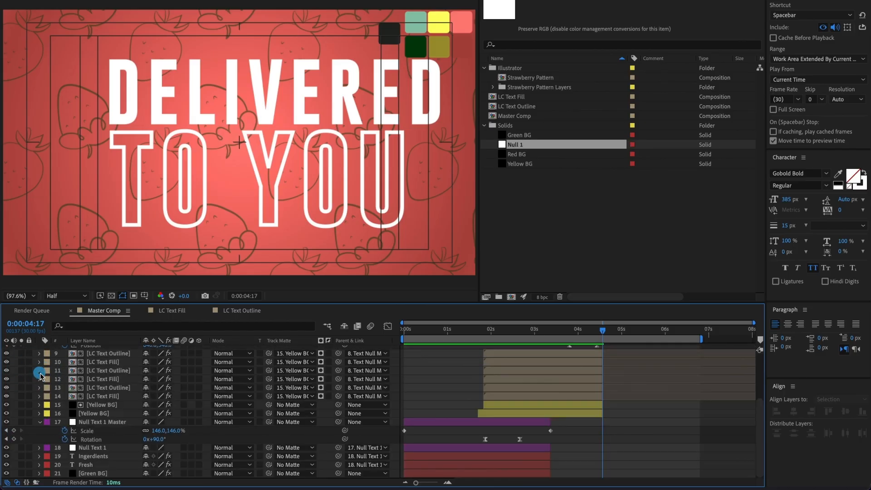
left_click(39, 422)
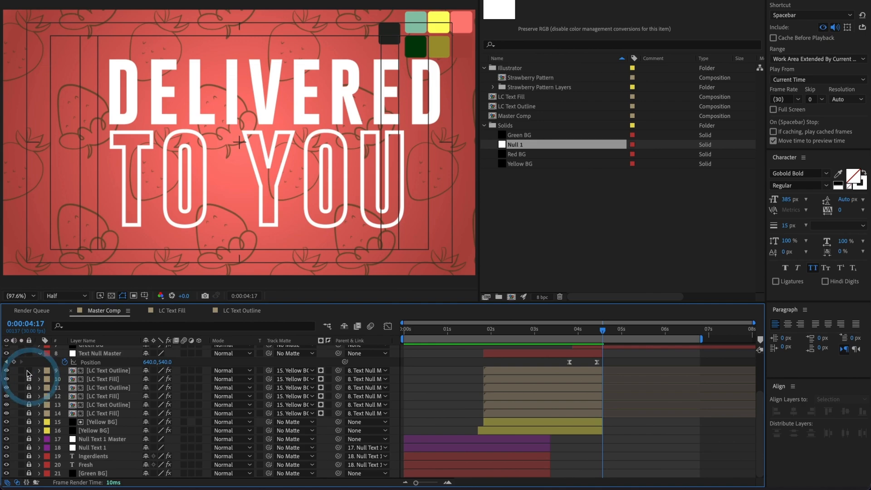
left_click(39, 354)
scroll(751, 449, "up", 5)
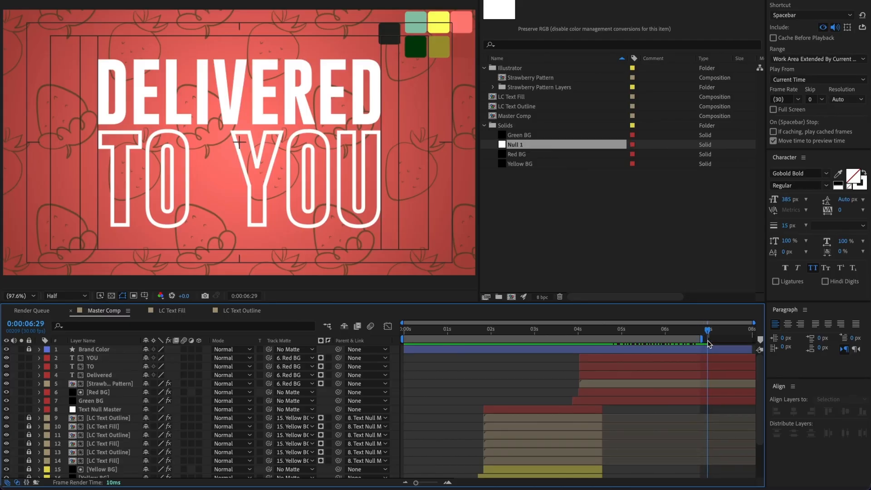
left_click_drag(702, 339, 418, 338)
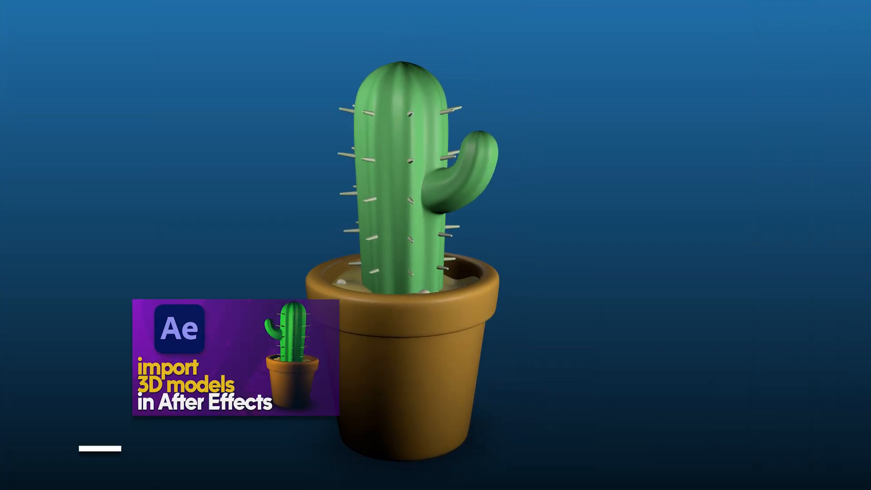
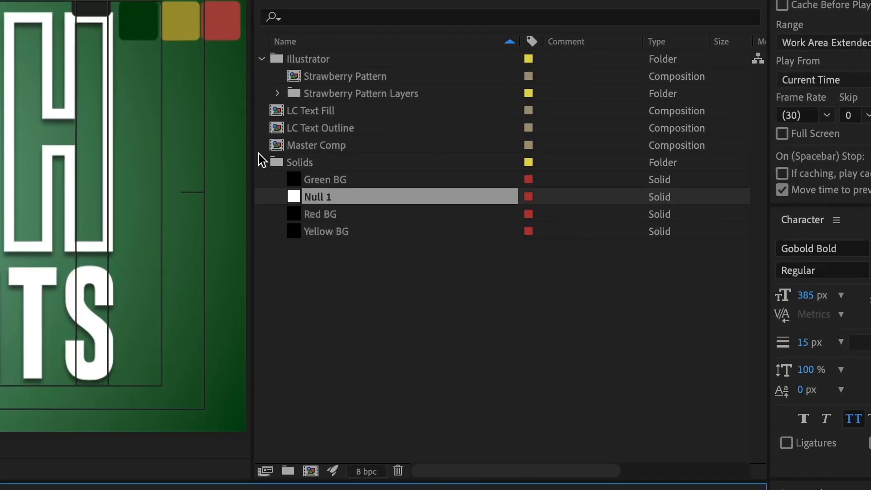
Collapse the Solids and Illustrator folders and create a new project folder named 3D Model
left_click(484, 125)
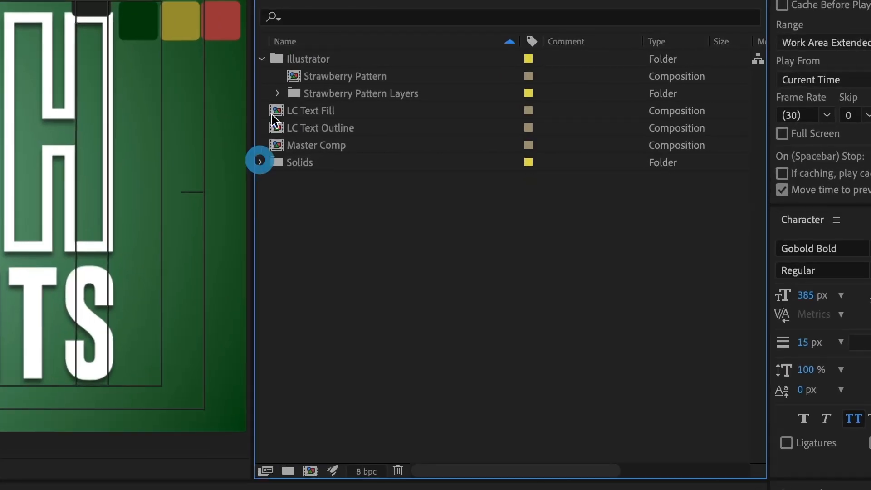
left_click(262, 58)
left_click(328, 212)
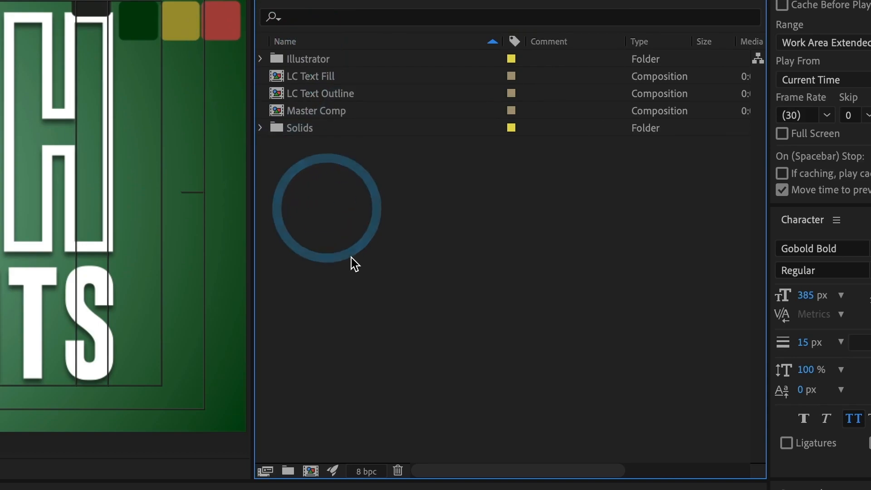
right_click(353, 259)
left_click(366, 293)
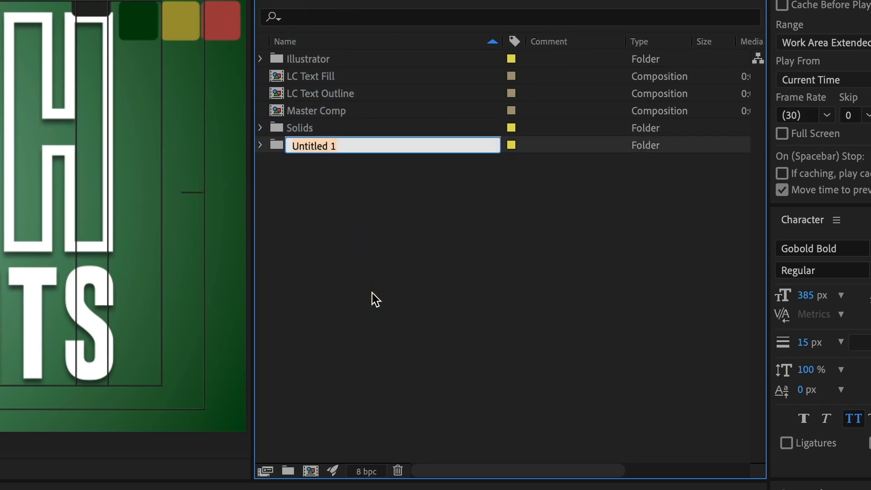
type("3D Model")
key("Return")
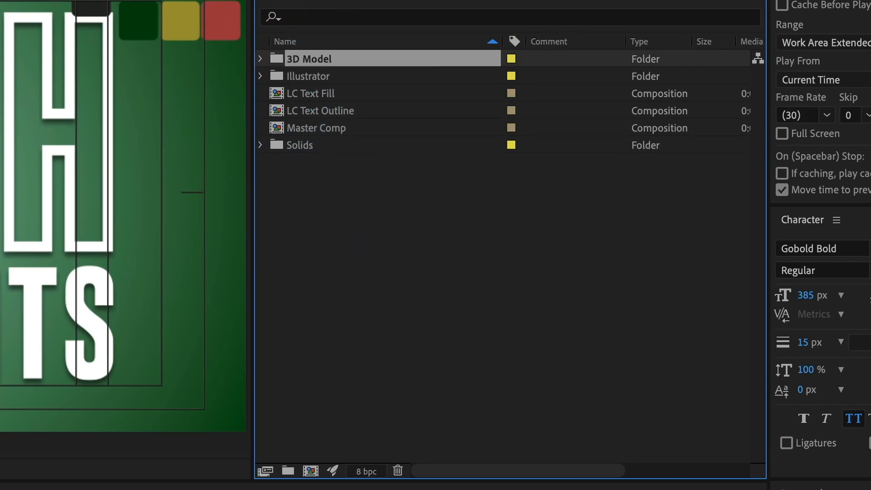
Import GreenPeas.obj from the GreenPeas model folder into the 3D Model folder
right_click(322, 56)
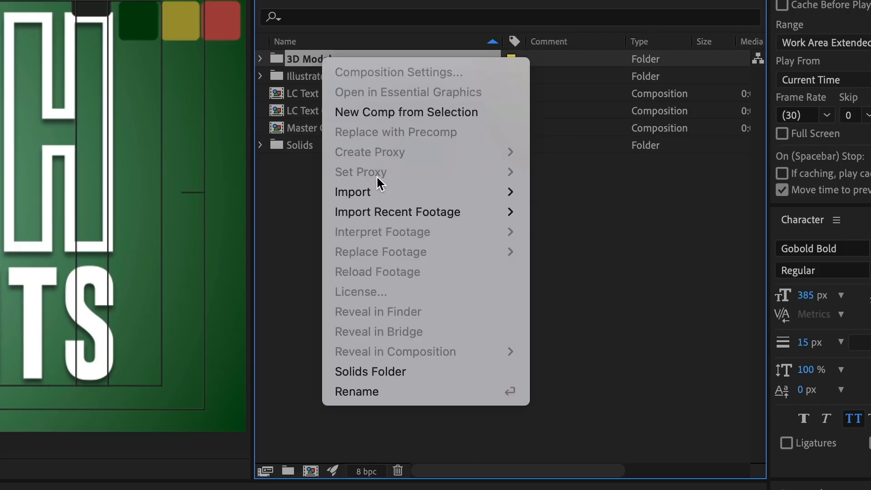
mouse_move(370, 189)
left_click(556, 197)
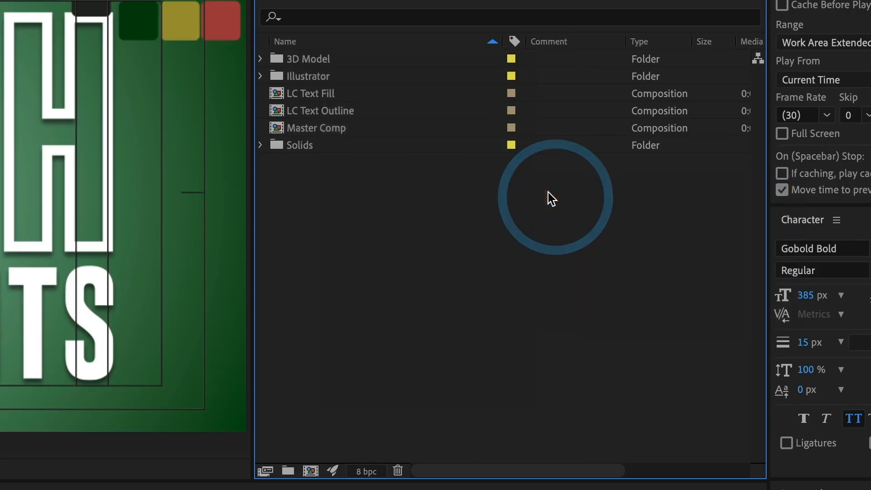
left_click(163, 58)
left_click(302, 76)
left_click(483, 76)
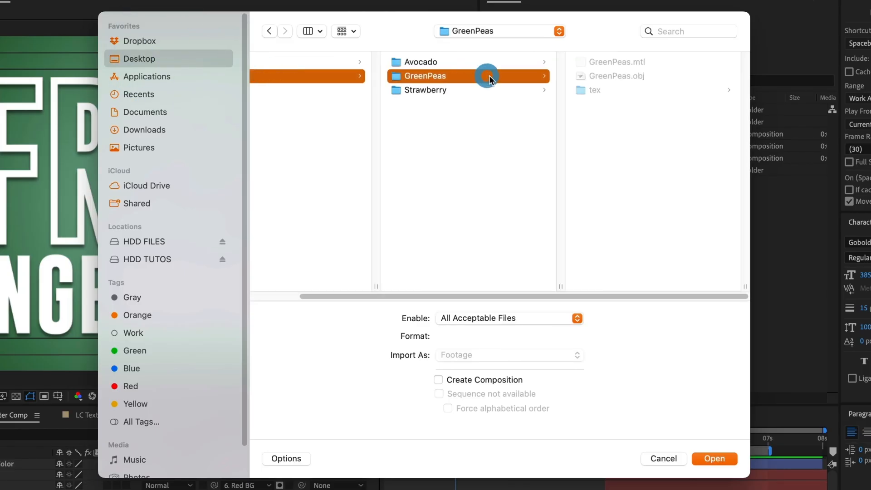
left_click(597, 76)
left_click(715, 458)
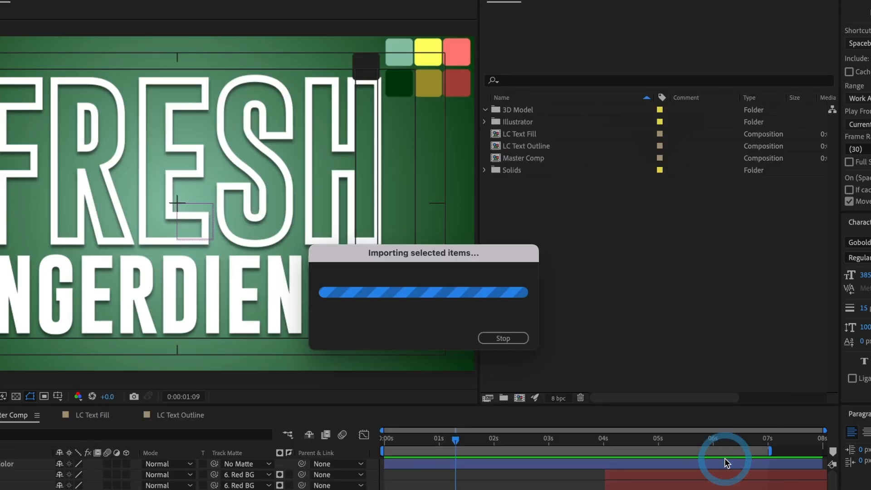
Import Avocado.obj from the Avocado model folder into the 3D Model folder
left_click(529, 120)
left_click(523, 108)
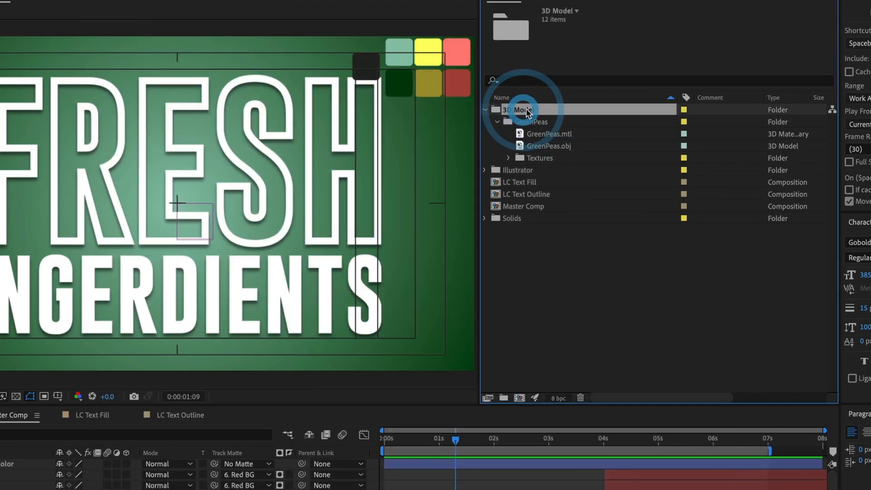
right_click(526, 109)
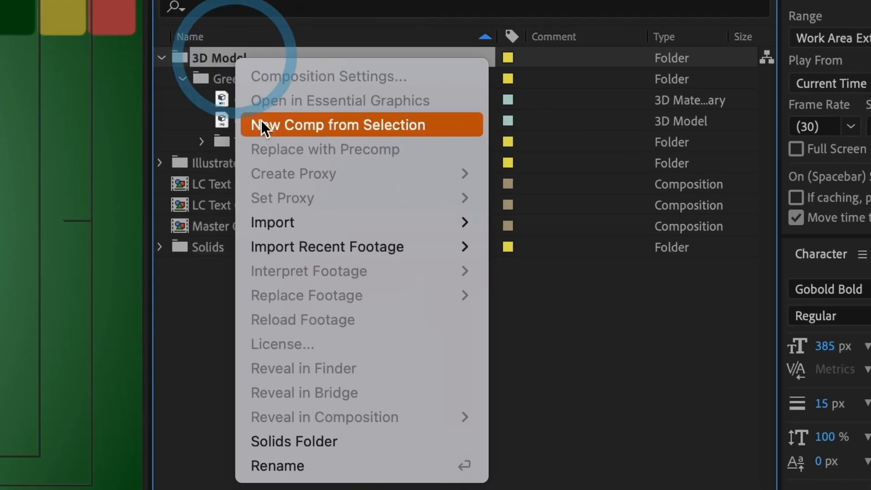
mouse_move(282, 222)
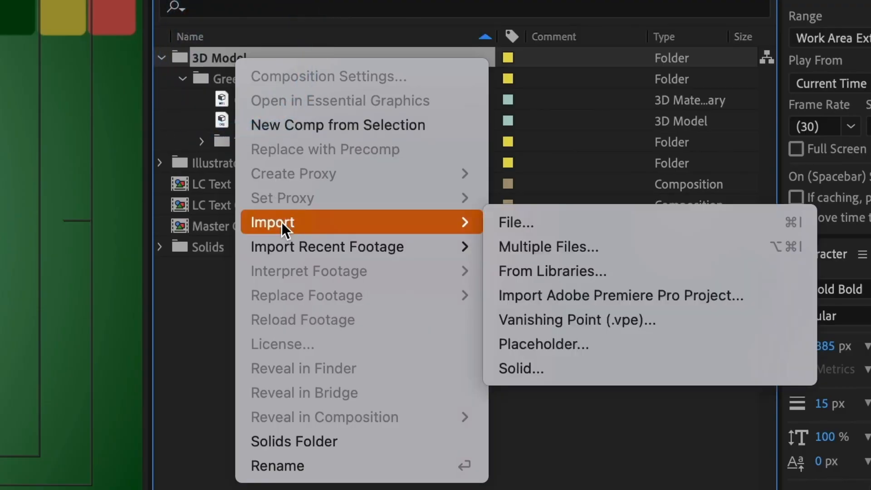
left_click(505, 224)
left_click(359, 88)
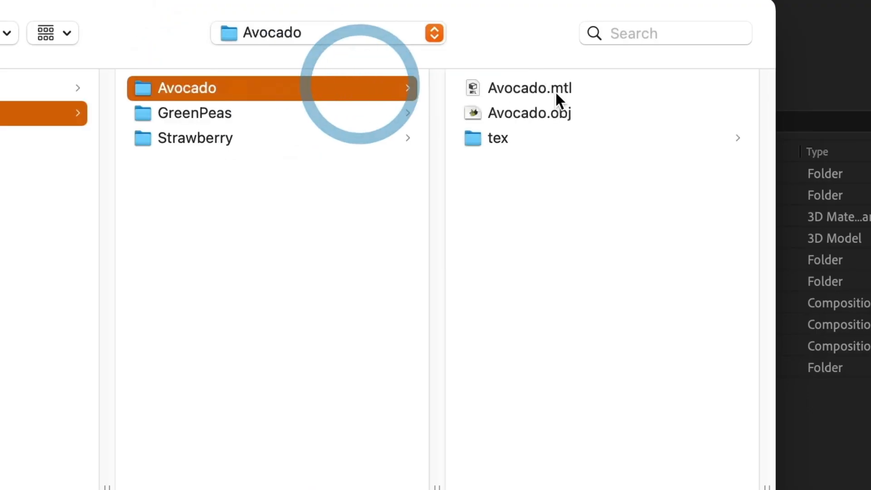
left_click(545, 111)
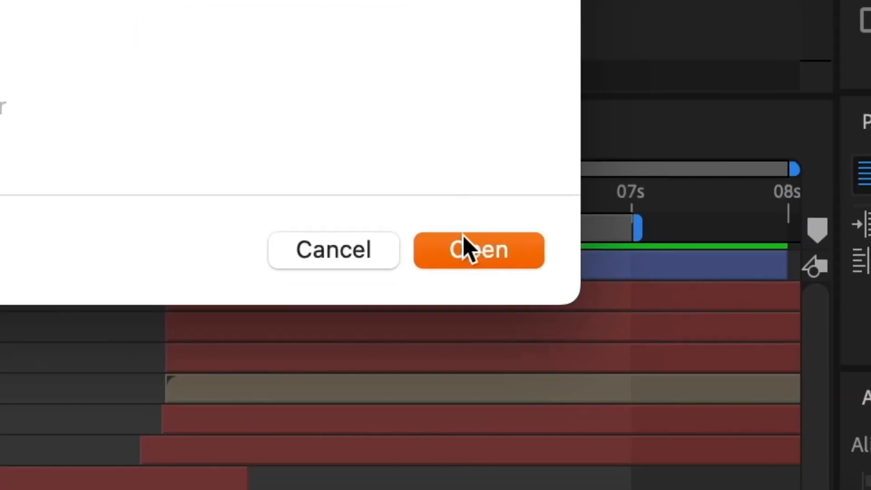
left_click(463, 235)
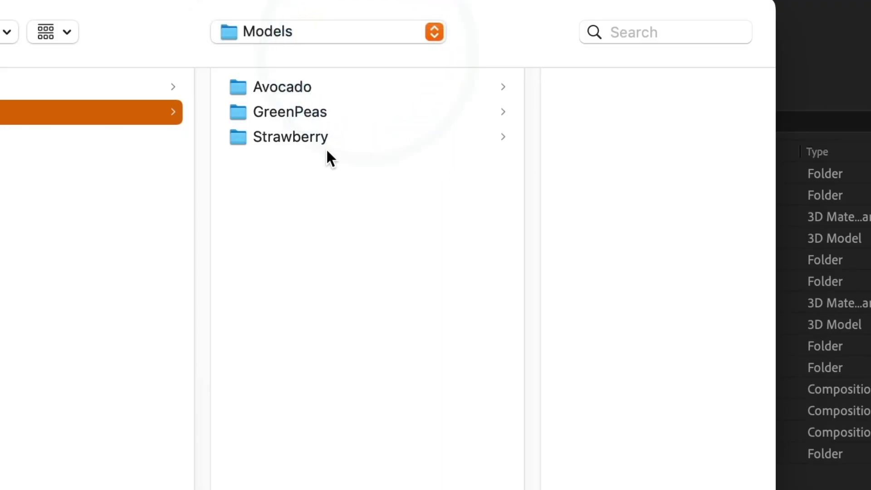
Import Strawberry.obj from the Strawberry model folder into the project
left_click(311, 136)
left_click(556, 111)
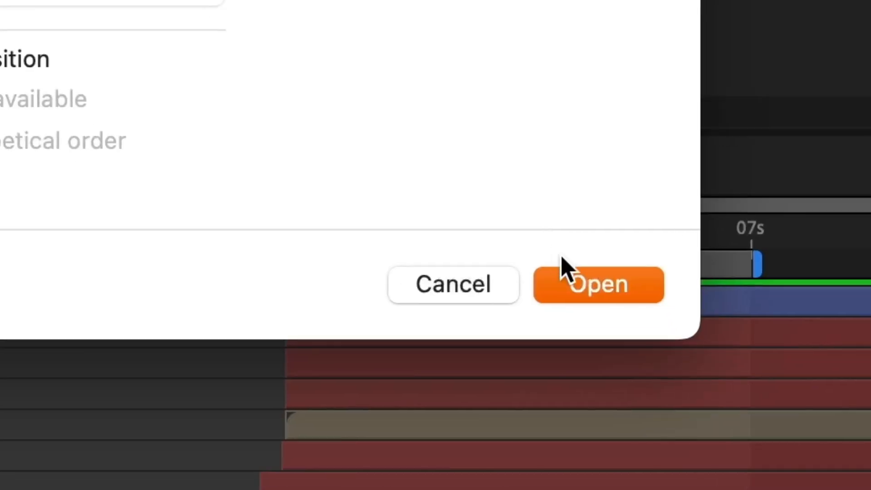
left_click(582, 284)
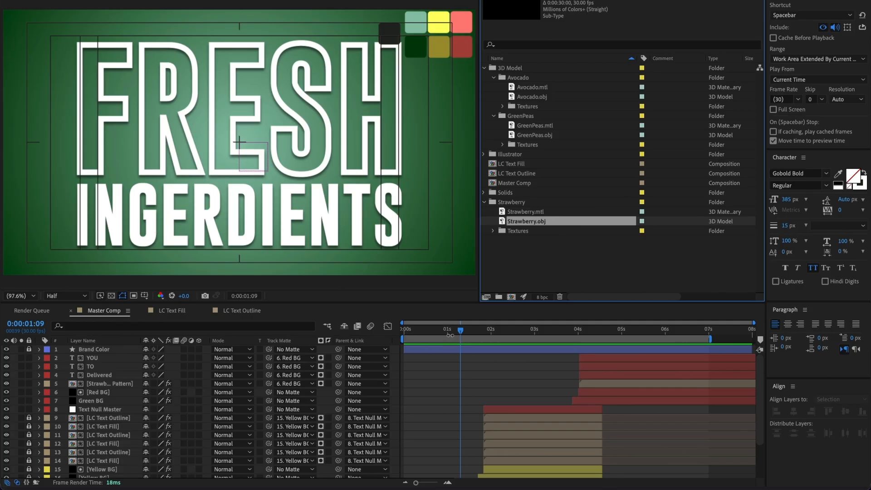
Correct the misspelled text of the Ingerdients layer to INGREDIENTS
mouse_move(450, 335)
left_mouse_down()
mouse_move(420, 334)
mouse_move(441, 334)
left_mouse_up()
scroll(442, 388, "down", 3)
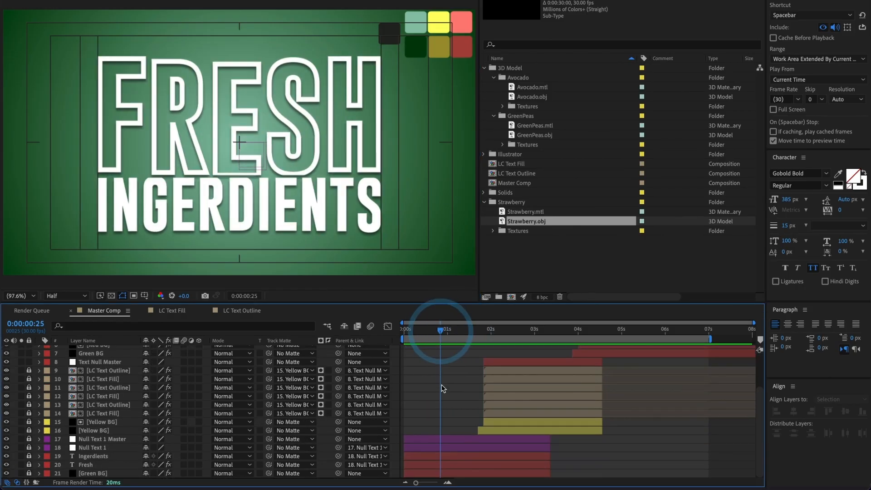
left_click(94, 456)
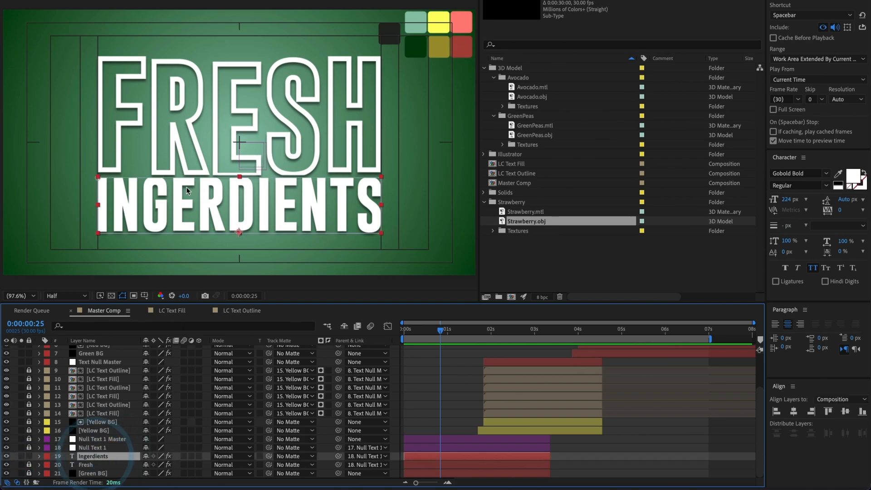
double_click(183, 191)
left_click(173, 198)
left_click_drag(220, 253, 278, 250)
type("RE")
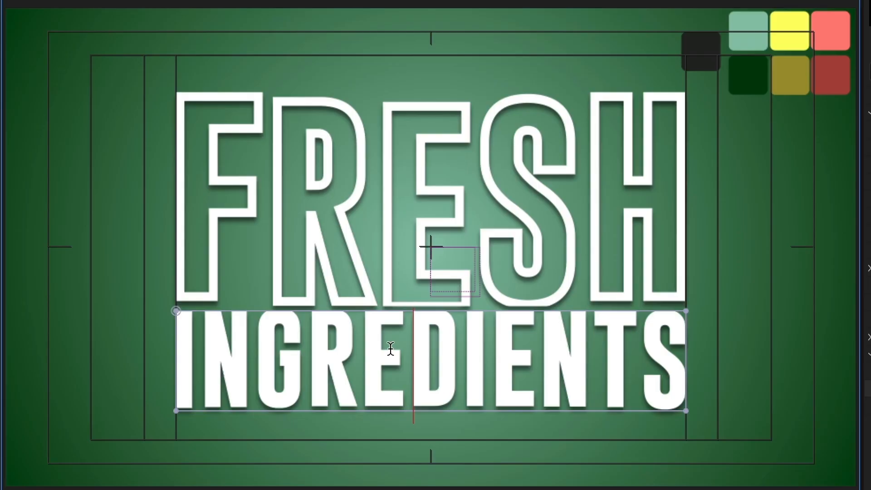
left_click(413, 144)
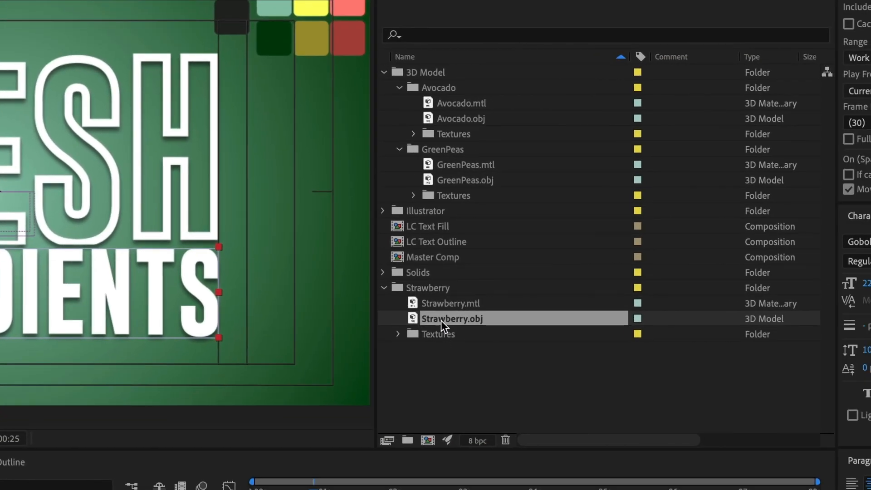
Move the Strawberry folder into the 3D Model folder
left_click_drag(421, 291, 417, 78)
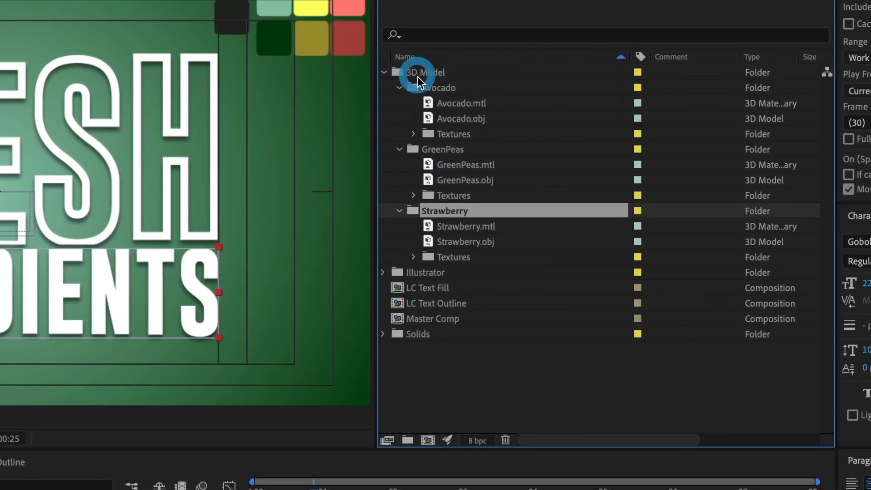
Add GreenPeas.obj to the Master Comp directly above the Null Text 1 Master layer, scaling the model to comp size
left_click(447, 180)
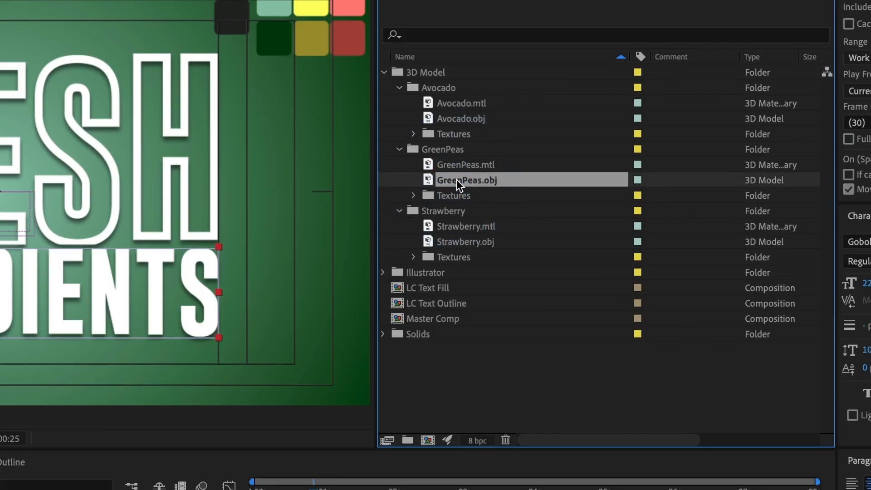
left_click_drag(456, 178, 0, 489)
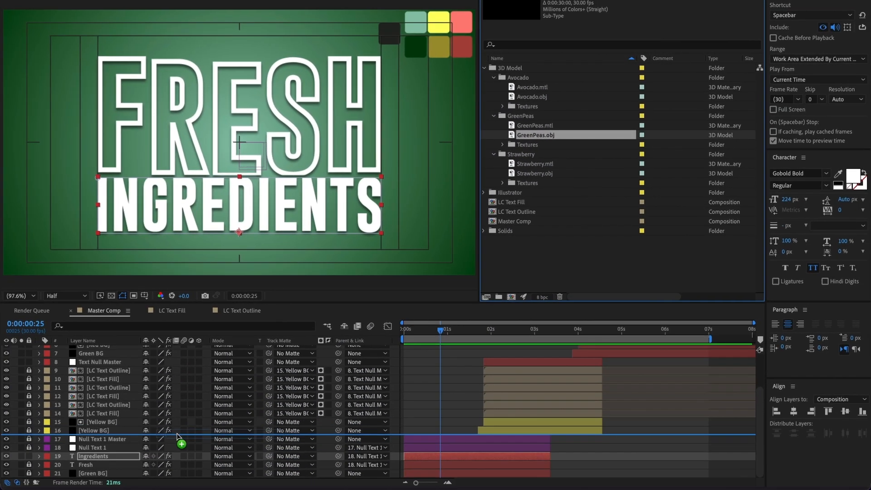
left_click_drag(177, 436, 177, 436)
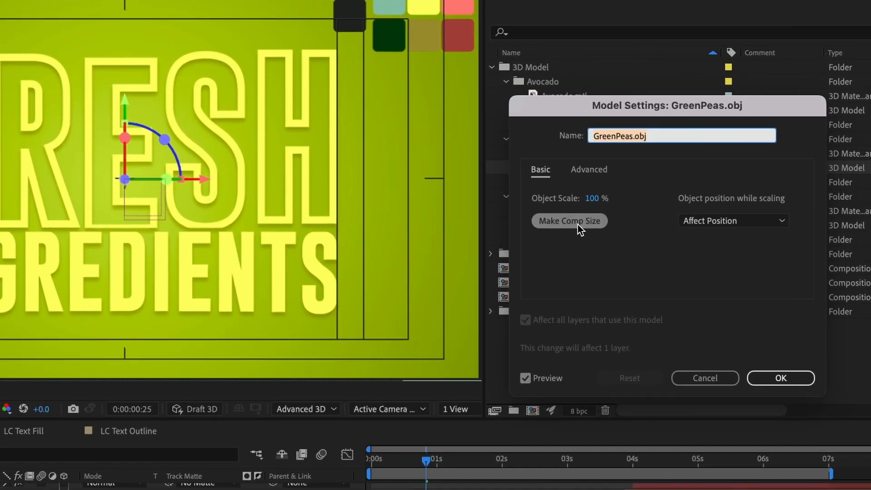
left_click(570, 221)
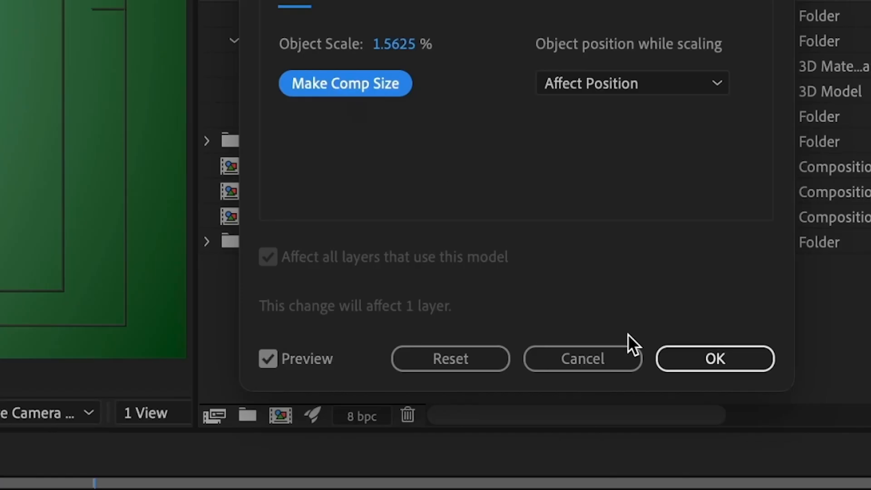
left_click(699, 358)
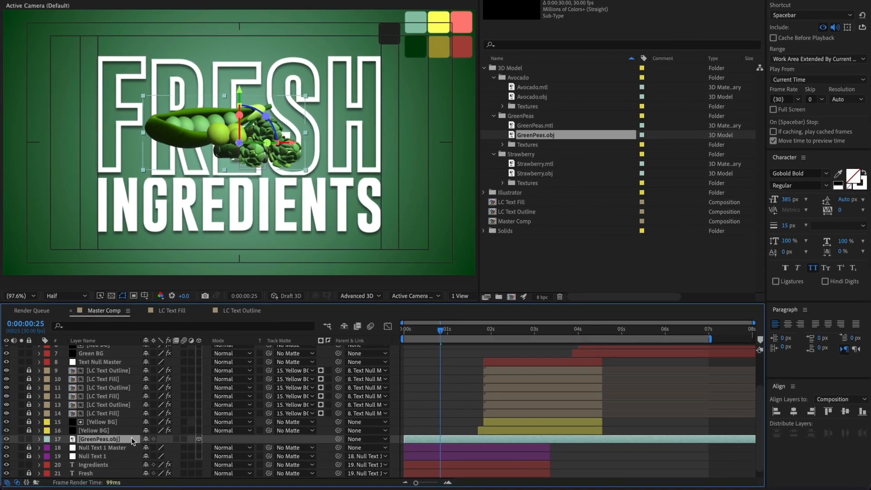
Add Null 1 from the Solids folder directly above the GreenPeas.obj layer and rename it GreenPeas Null
left_click(484, 230)
left_click_drag(513, 250, 84, 442)
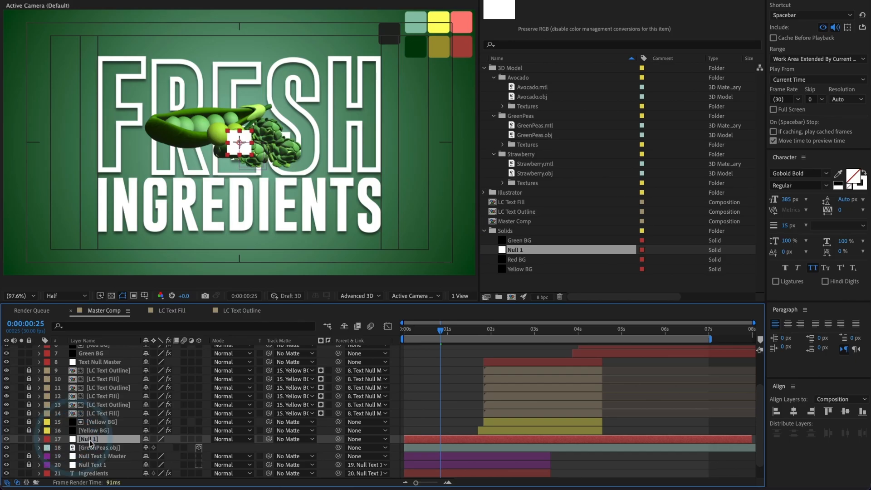
key("Return")
type("GreenPeas")
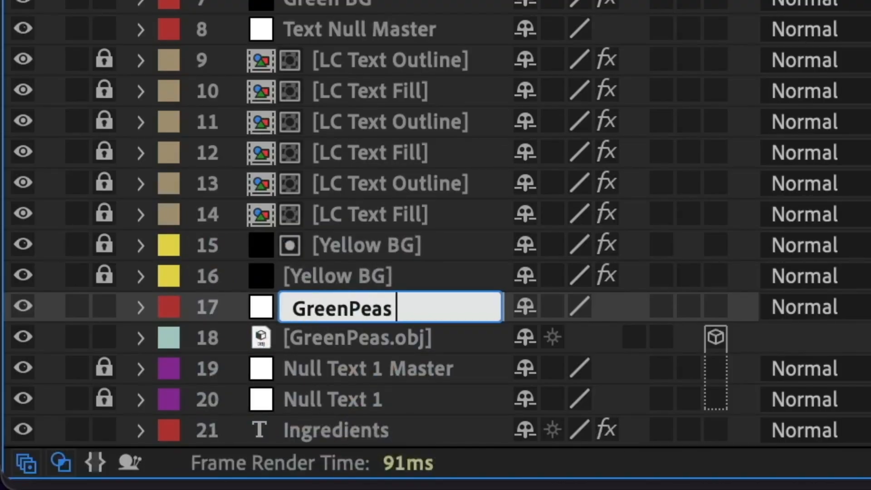
type(" Null")
key("Return")
Make the GreenPeas Null a 3D layer and parent the GreenPeas.obj layer to it
key("t")
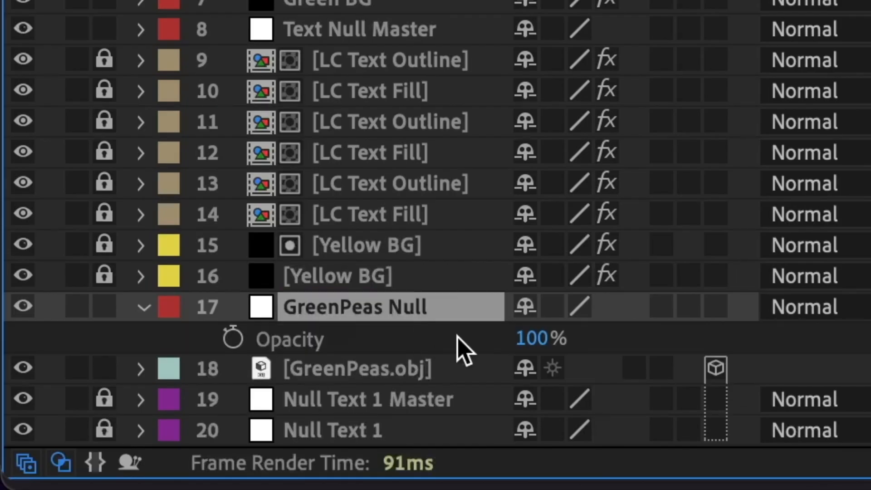
left_click_drag(535, 344, 124, 325)
key("t")
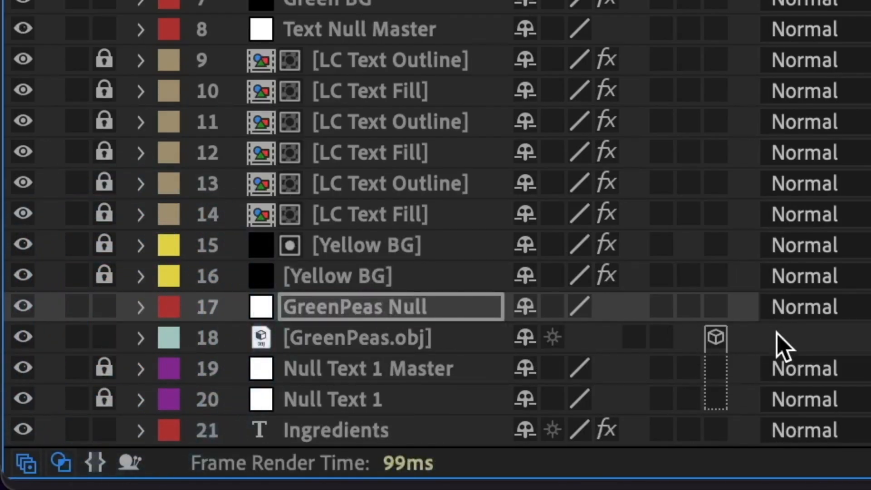
left_click(716, 306)
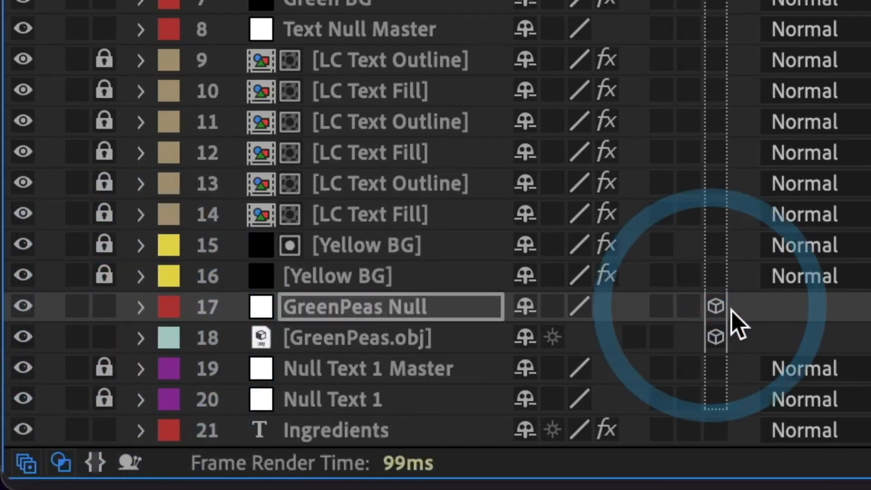
left_click(343, 336)
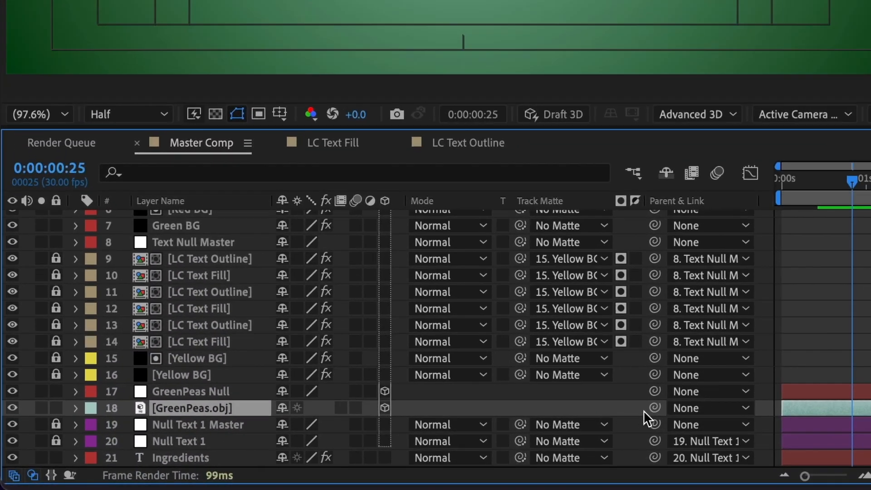
left_click_drag(649, 409, 175, 388)
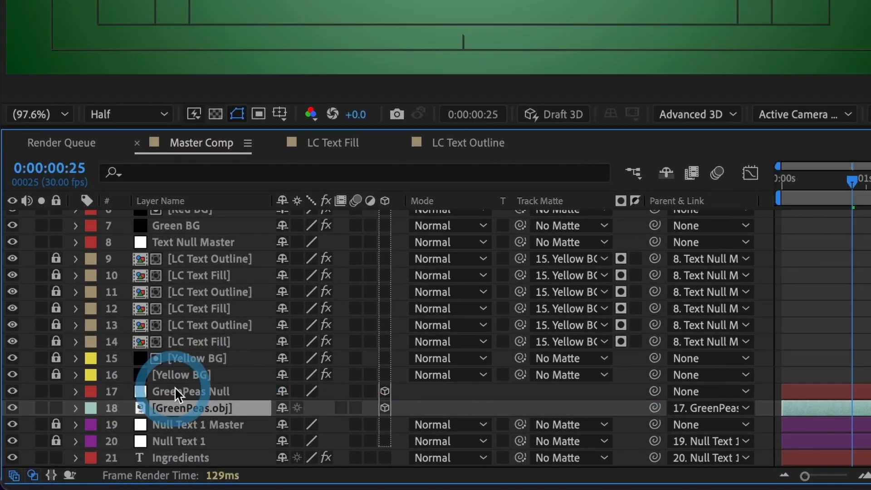
Move the GreenPeas Null down to about Y 644 and shift the GreenPeas.obj model slightly to the right within the frame
left_click(180, 386)
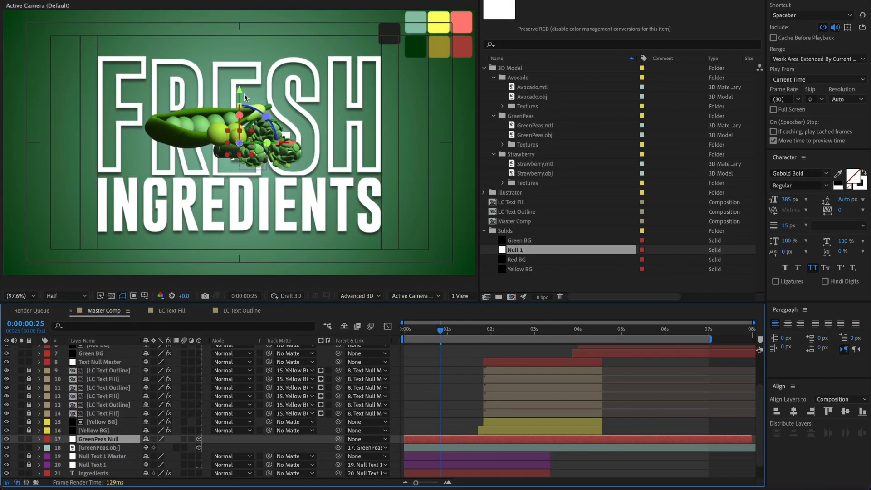
left_click_drag(240, 94, 238, 118)
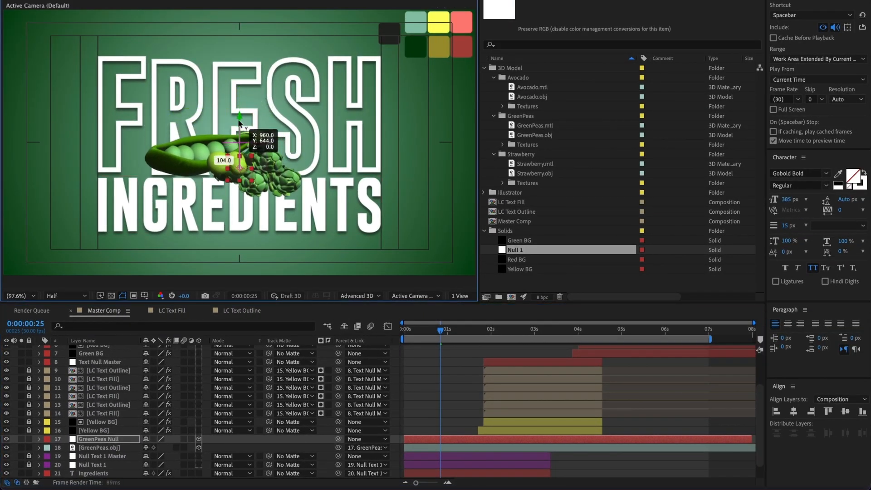
left_click(100, 448)
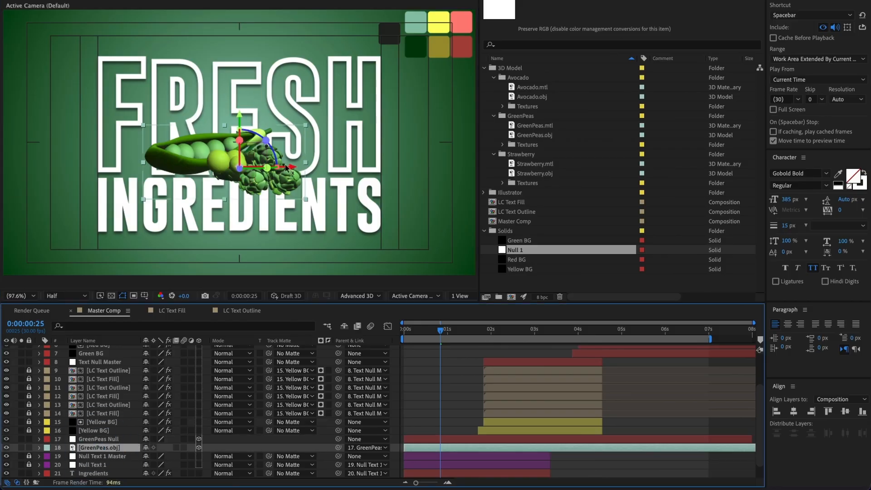
left_click_drag(286, 167, 274, 170)
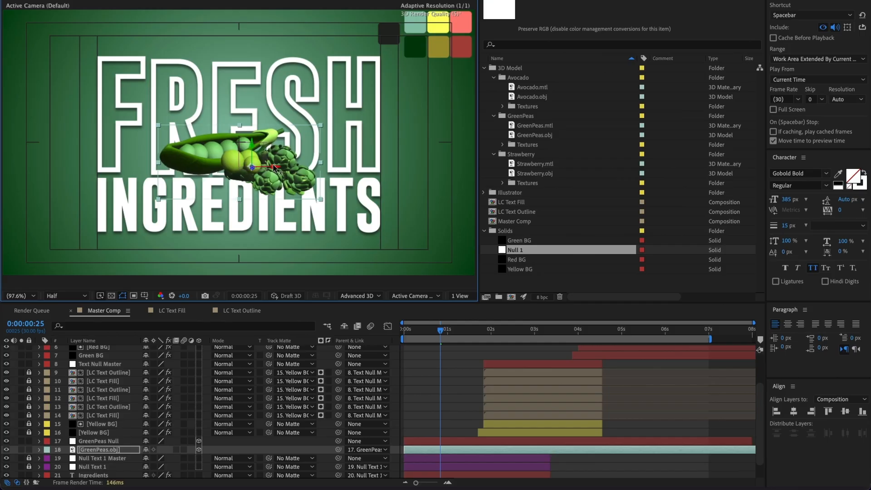
Set a 100% Scale keyframe on the GreenPeas Null at 0:00:00:27
left_click(100, 442)
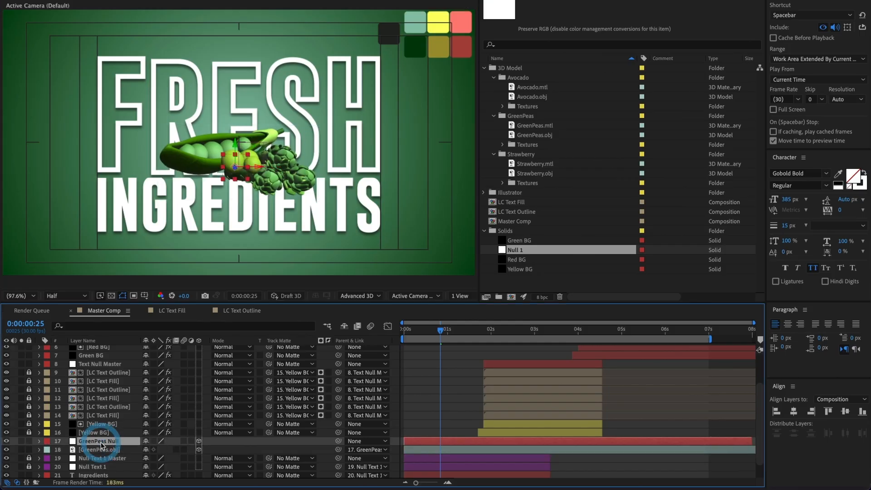
key("s")
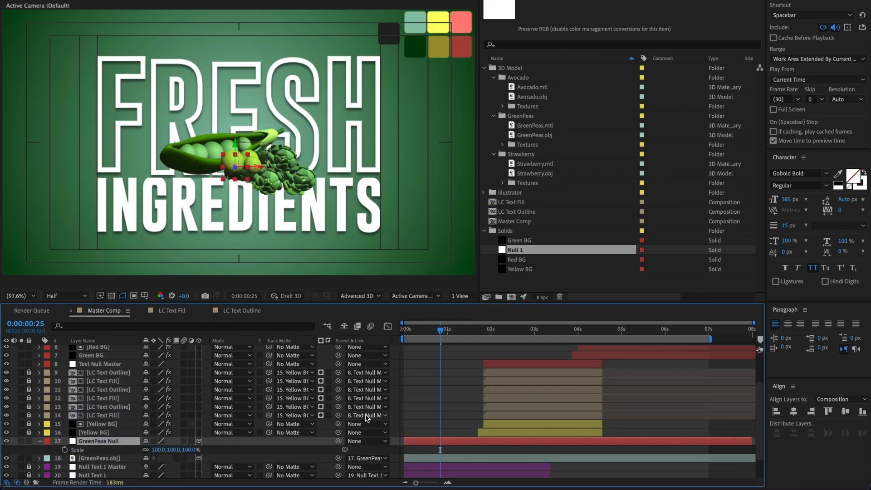
mouse_move(439, 335)
left_mouse_down()
mouse_move(401, 336)
mouse_move(442, 335)
left_mouse_up()
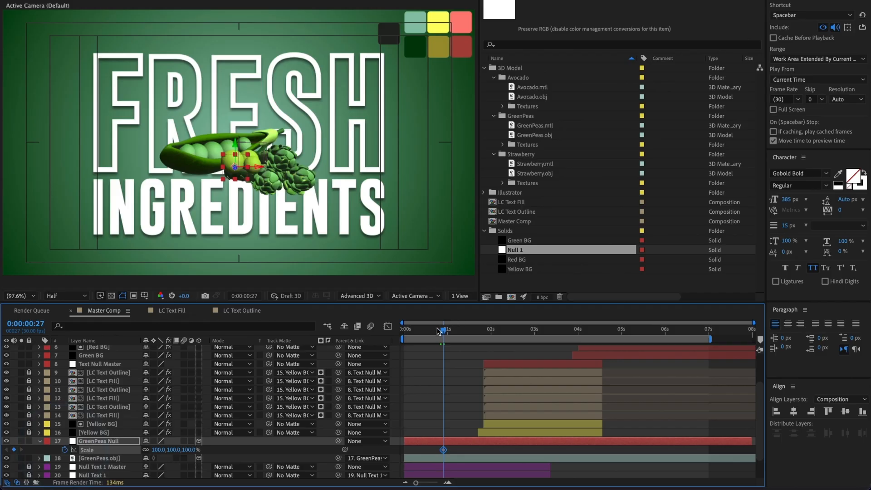
Add a 120% Scale keyframe to the GreenPeas Null at 0:00:00:20
left_click_drag(443, 332, 433, 333)
left_click(160, 450)
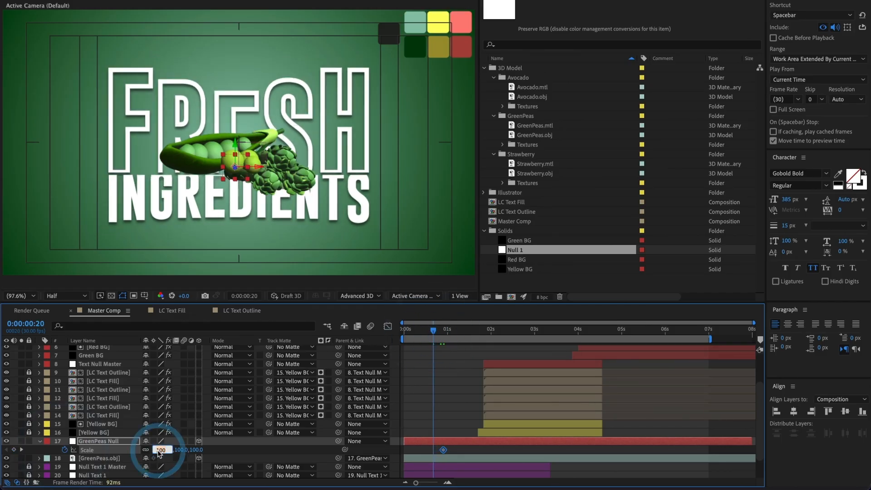
type("110")
key("Return")
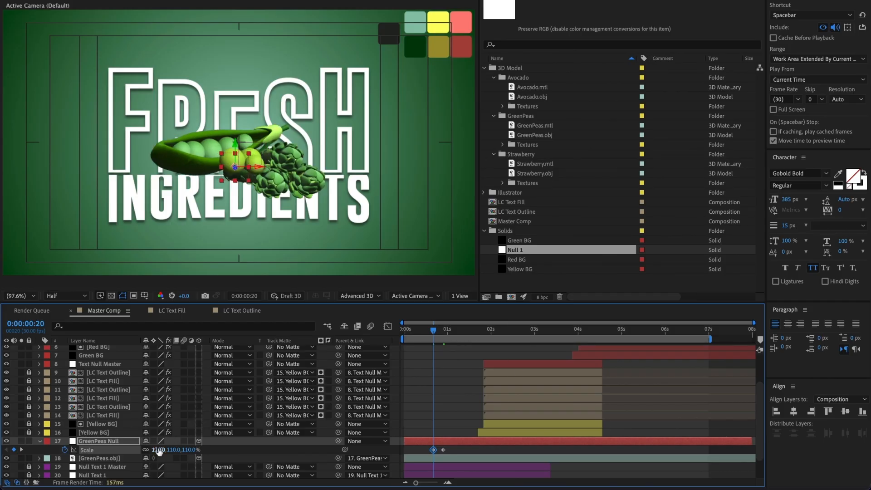
type("120")
key("Return")
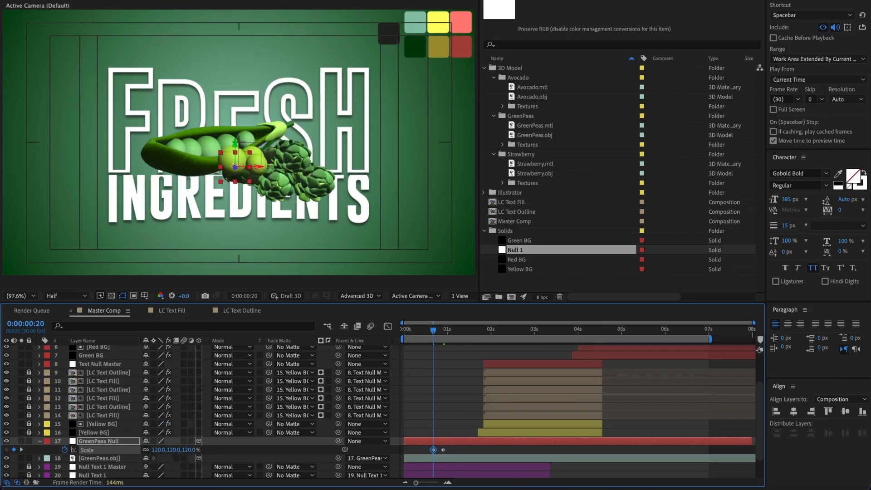
Add a 0% Scale keyframe to the GreenPeas Null at 0:00:00:00 and preview the scale-in animation
left_click_drag(426, 335, 390, 334)
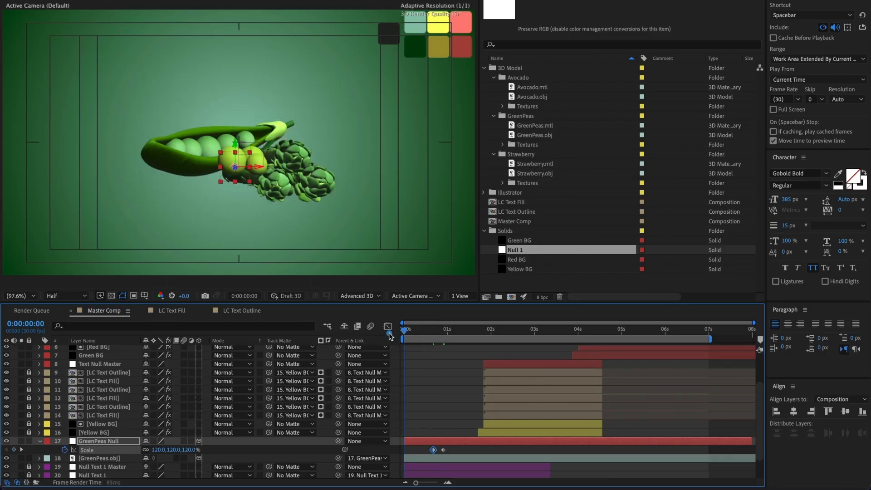
left_click(160, 450)
type("0")
key("Return")
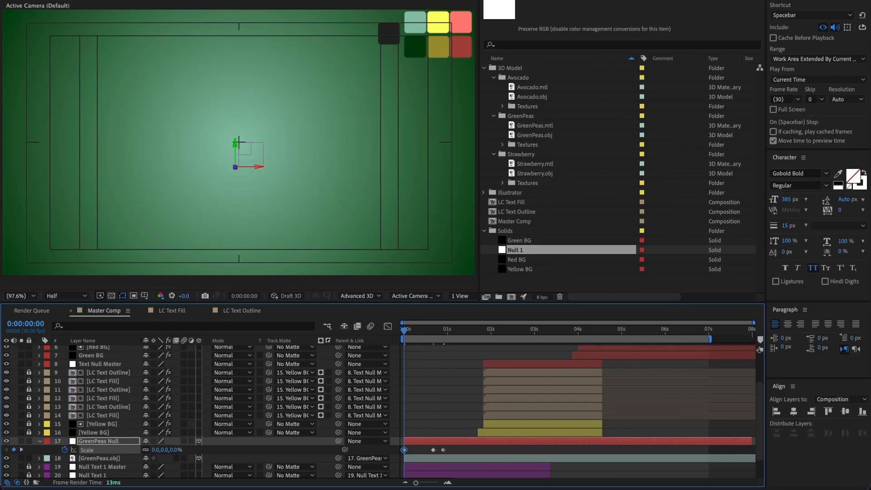
key("space")
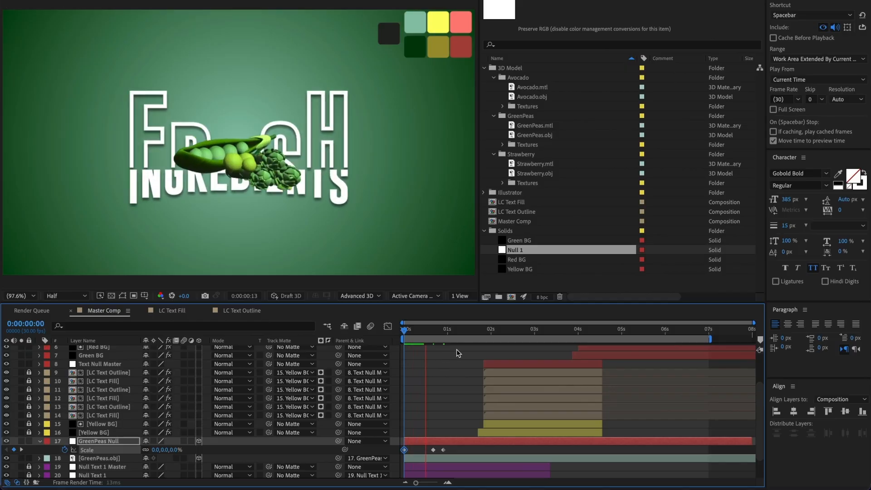
key("space")
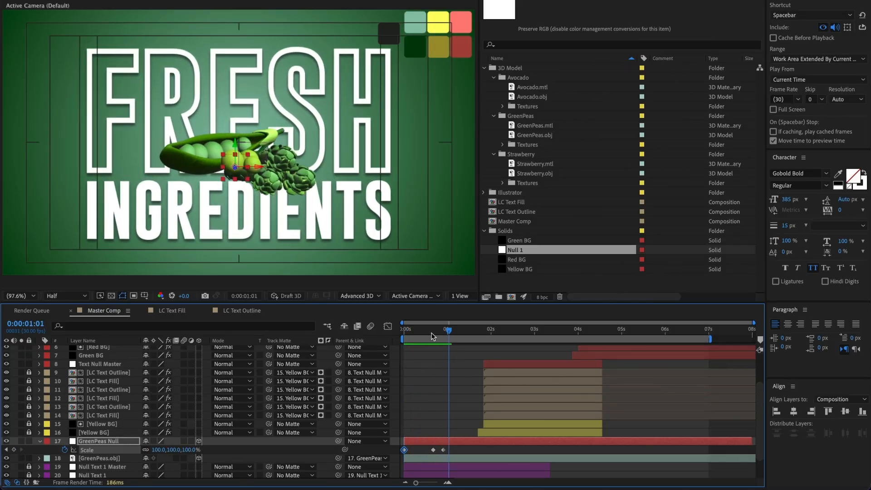
Shift the GreenPeas Null's 120% Scale keyframe a few frames earlier and preview the animation in Draft 3D
mouse_move(435, 333)
left_mouse_down()
mouse_move(427, 334)
mouse_move(434, 332)
left_mouse_up()
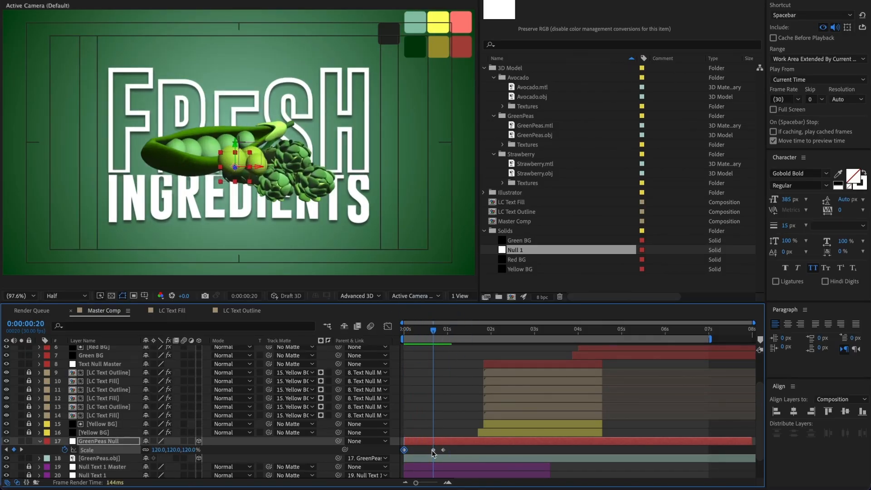
left_click_drag(433, 450, 427, 449)
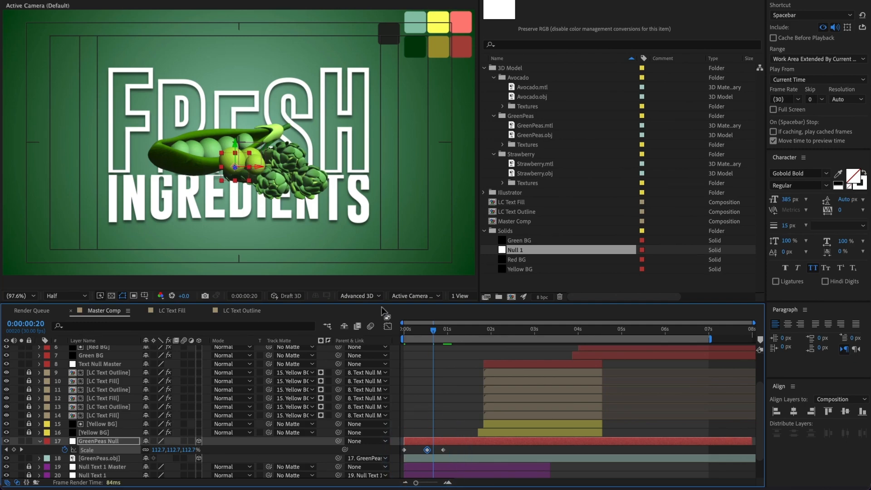
left_click(290, 296)
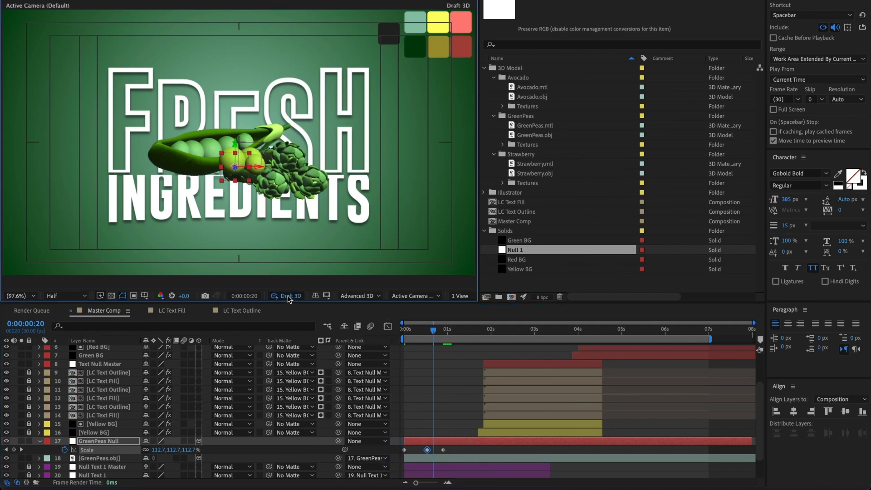
left_click_drag(434, 333, 401, 335)
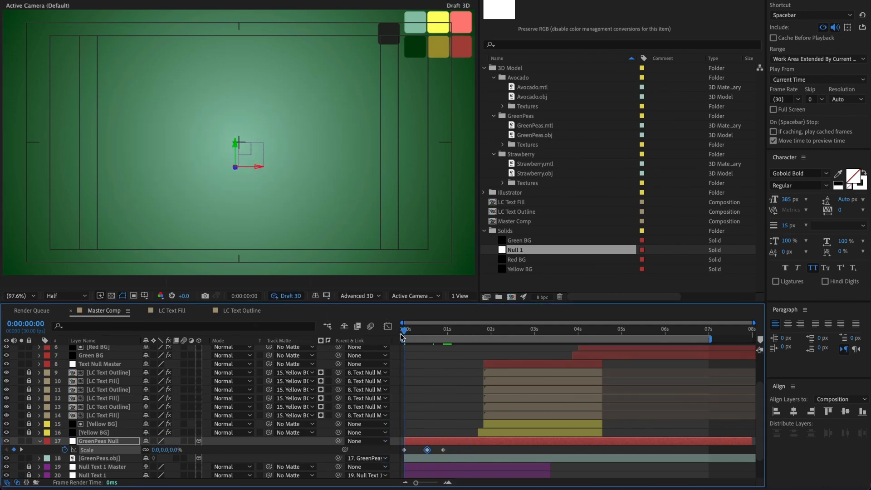
key("space")
key("space")
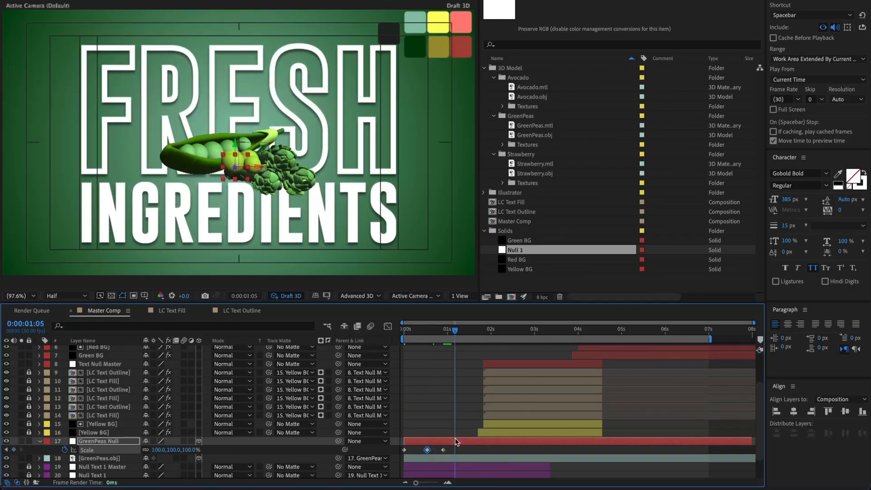
Apply Easy Ease to the GreenPeas Null's three Scale keyframes, retiming the middle one to 0:00:00:13 and the last slightly later
left_click_drag(452, 448, 405, 450)
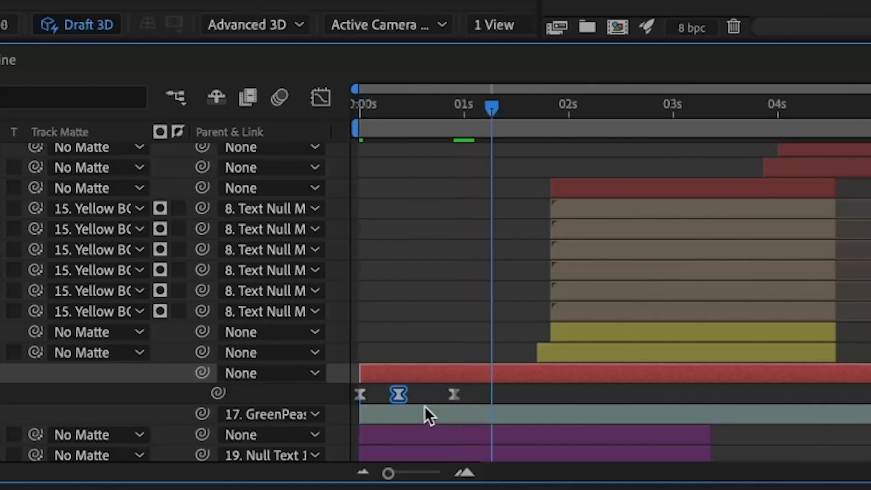
left_click_drag(454, 396, 464, 396)
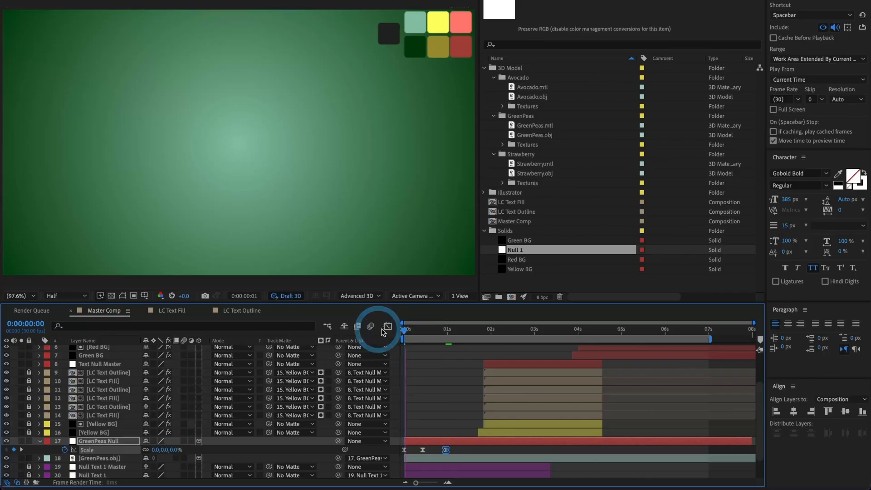
key("space")
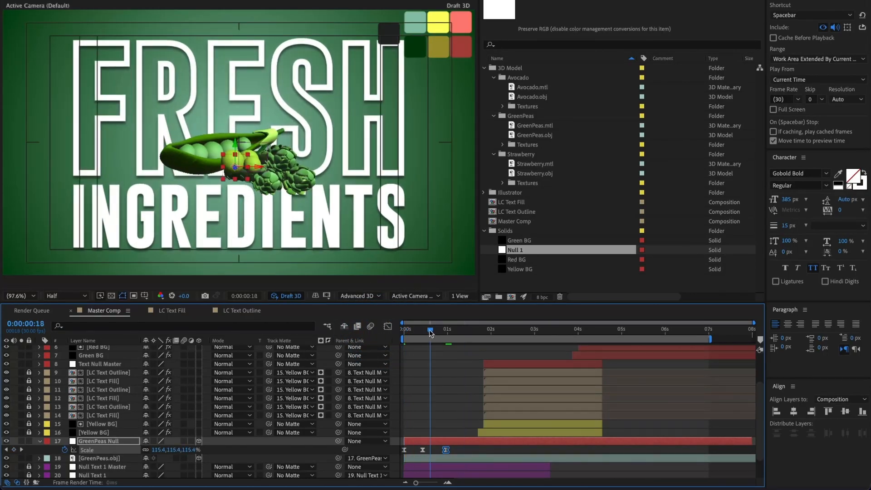
mouse_move(431, 333)
left_mouse_down()
mouse_move(399, 333)
mouse_move(424, 335)
left_mouse_up()
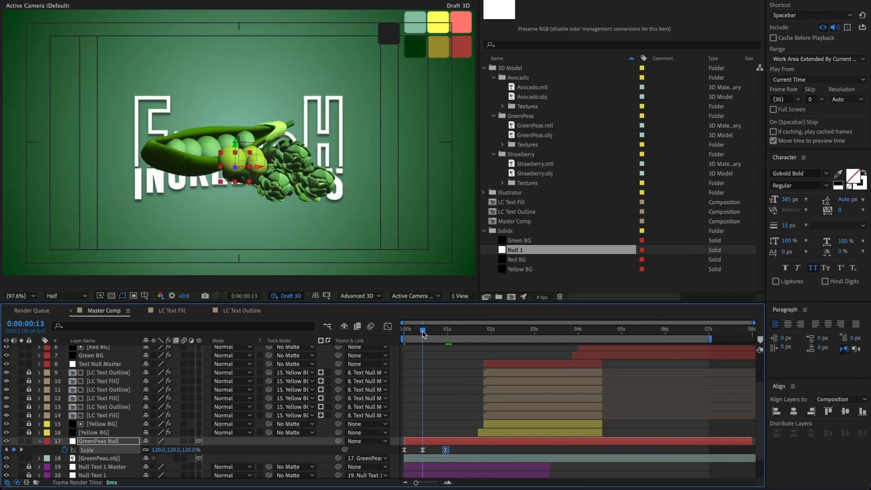
Add a 23° X Rotation keyframe to the GreenPeas Null at its first frame
key("r")
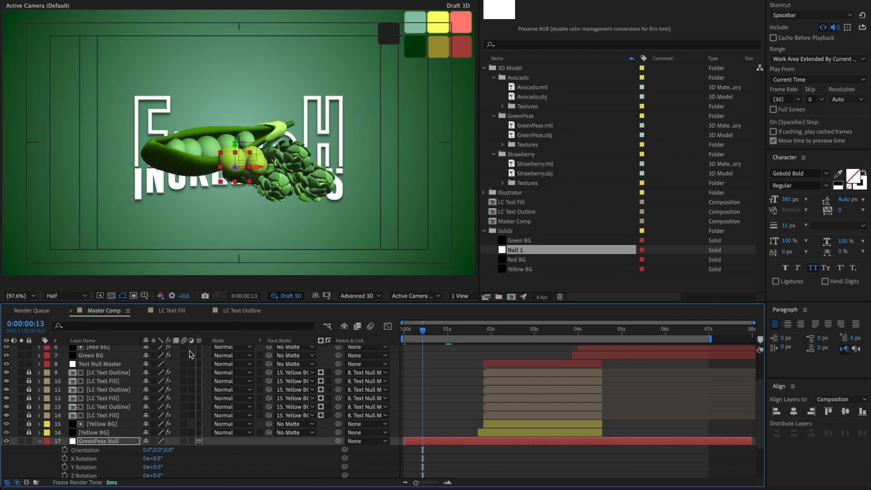
scroll(109, 412, "down", 2)
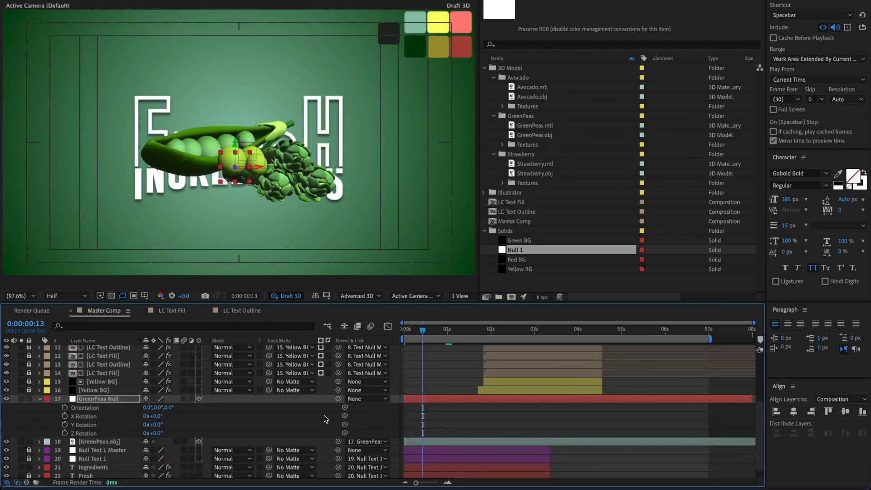
left_click_drag(155, 425, 166, 414)
key("ctrl+z")
left_click(65, 416)
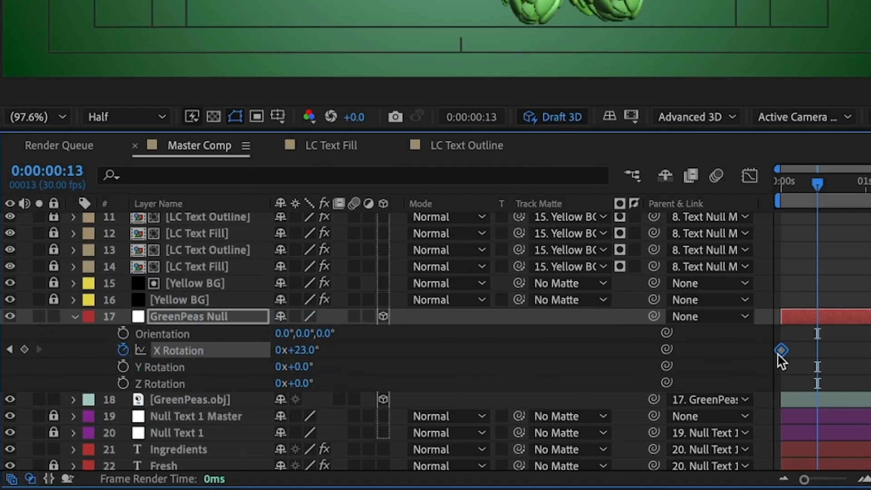
Add X Rotation keyframes to the GreenPeas Null of about -7° at 0:00:00:16 and 10° at about one second
left_click_drag(834, 183, 797, 195)
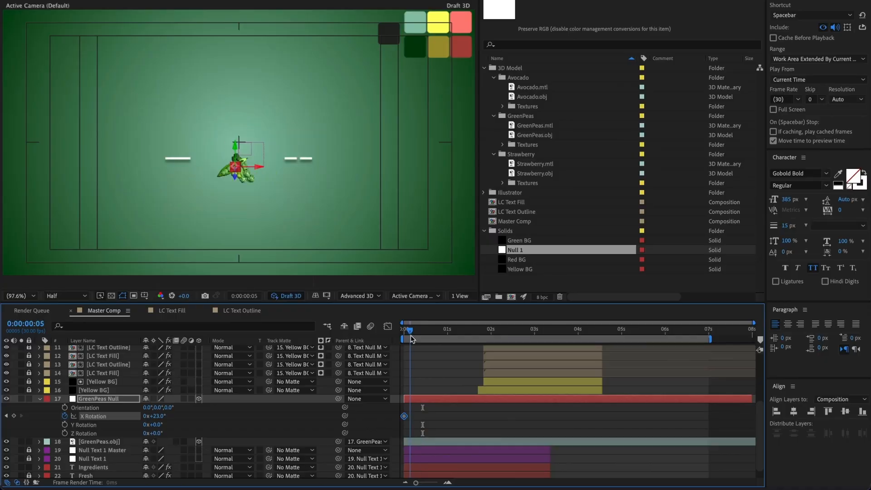
left_click_drag(411, 339, 426, 336)
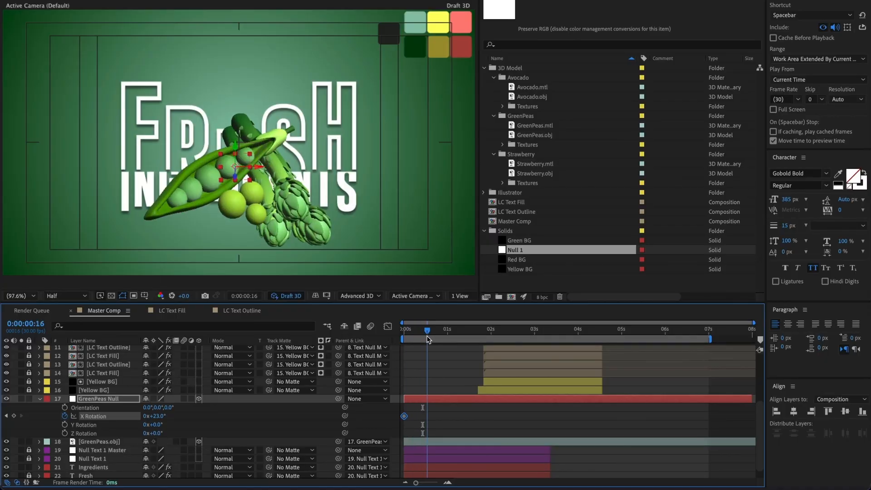
key("u")
left_click_drag(158, 422, 147, 423)
left_click(442, 331)
left_click_drag(442, 331, 449, 331)
left_click_drag(152, 423, 161, 424)
Apply Easy Ease to the GreenPeas Null's three X Rotation keyframes and preview the tilt from the start
mouse_move(449, 332)
left_mouse_down()
mouse_move(399, 339)
mouse_move(458, 336)
left_mouse_up()
left_click_drag(462, 421, 381, 425)
key("Home")
key("space")
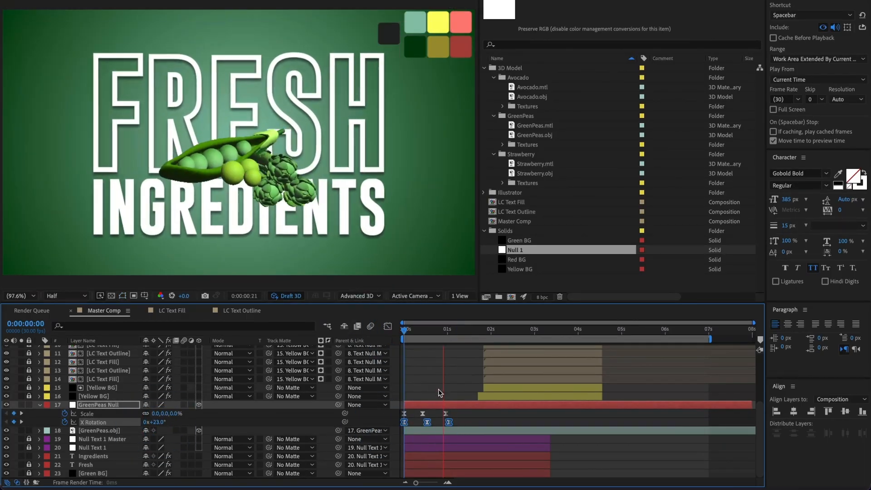
key("space")
Move the GreenPeas Null's last X Rotation keyframe to about 0:00:01:09 and replay the animation
left_click(441, 423)
left_click_drag(448, 423, 459, 422)
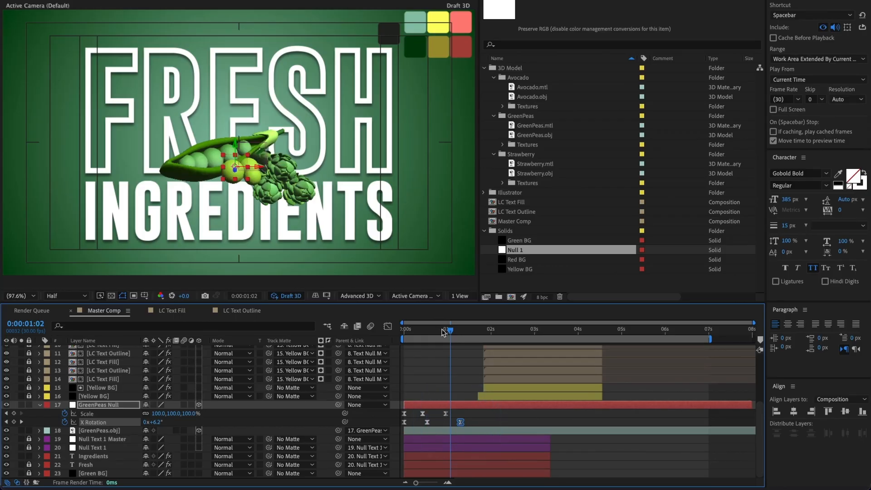
left_click_drag(442, 330, 352, 332)
key("space")
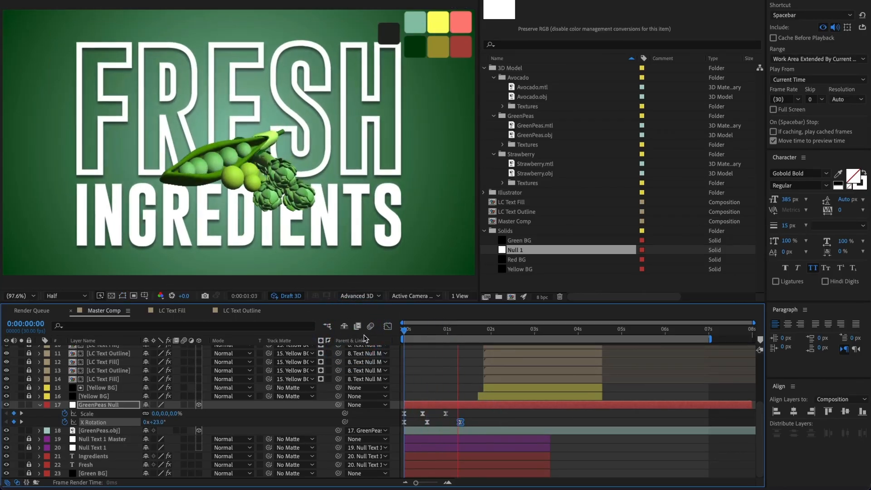
key("space")
Nudge the GreenPeas Null's middle and last Scale keyframes slightly later and preview the timing
left_click(450, 413)
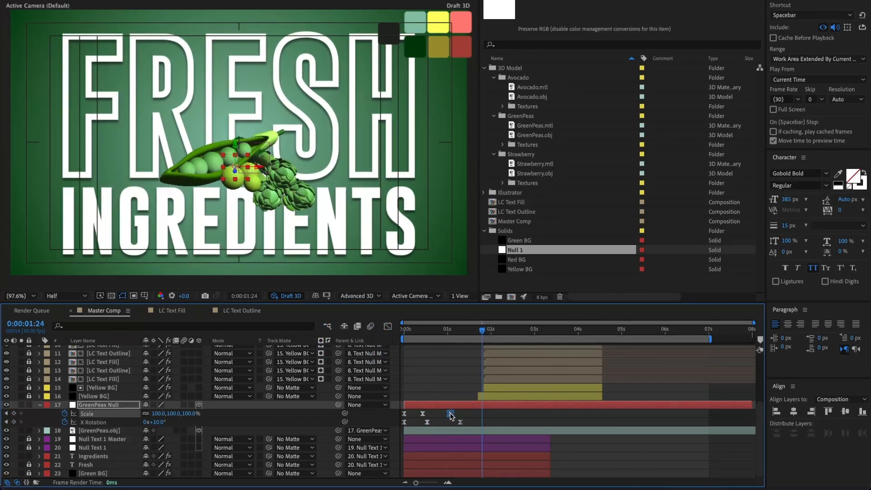
left_click(425, 414)
key("space")
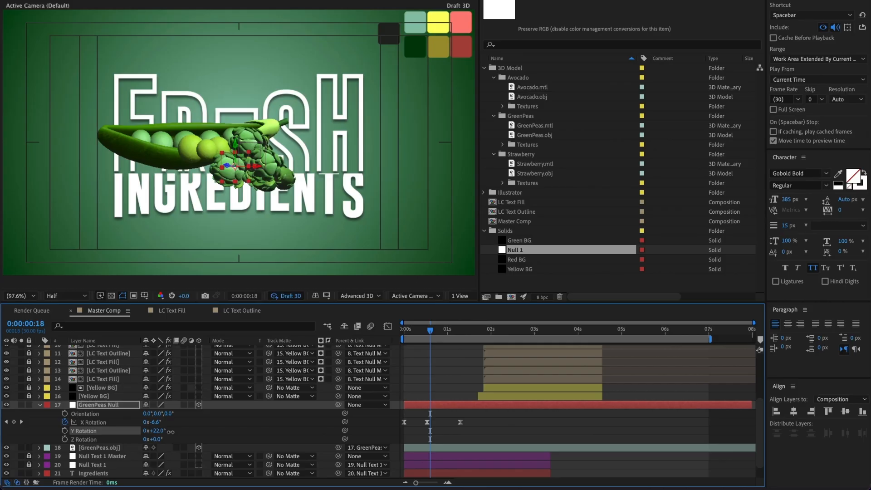
Keyframe the GreenPeas Null's Y Rotation from 25° at 0:00:00:00 to 0° at 0:00:02:28 and preview it
left_click_drag(159, 431, 170, 432)
left_click(170, 431)
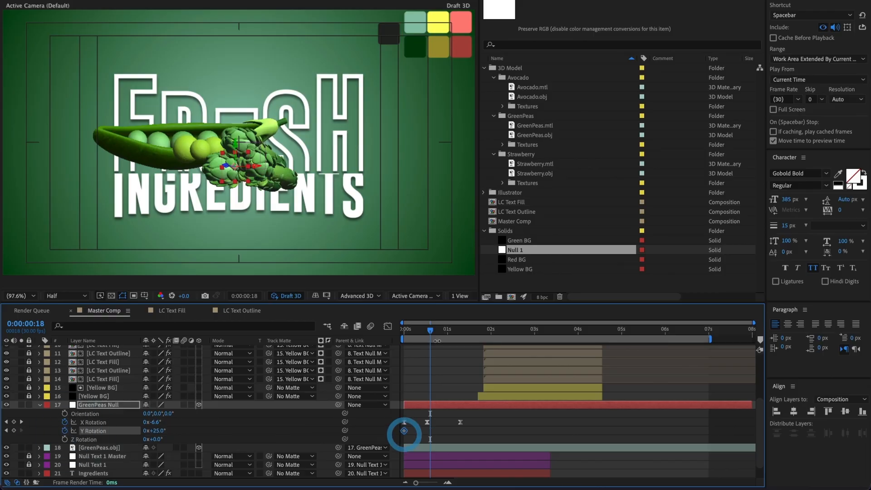
left_click(531, 329)
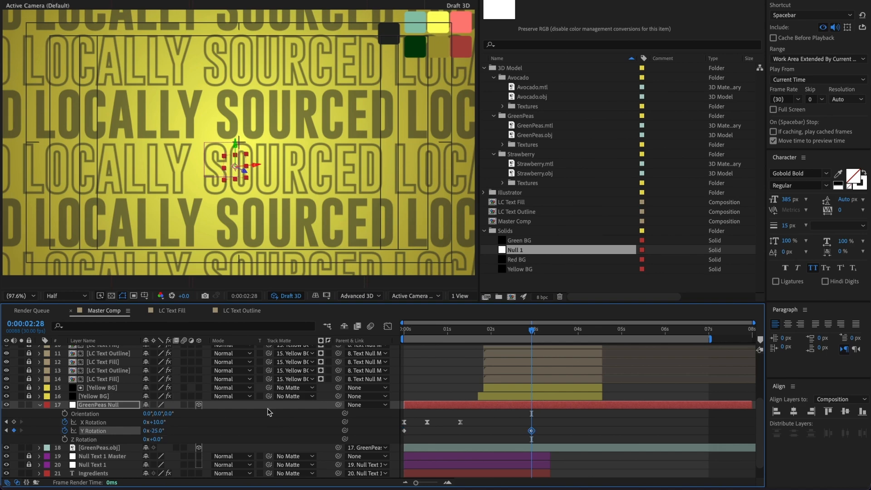
left_click_drag(532, 331, 402, 338)
key("space")
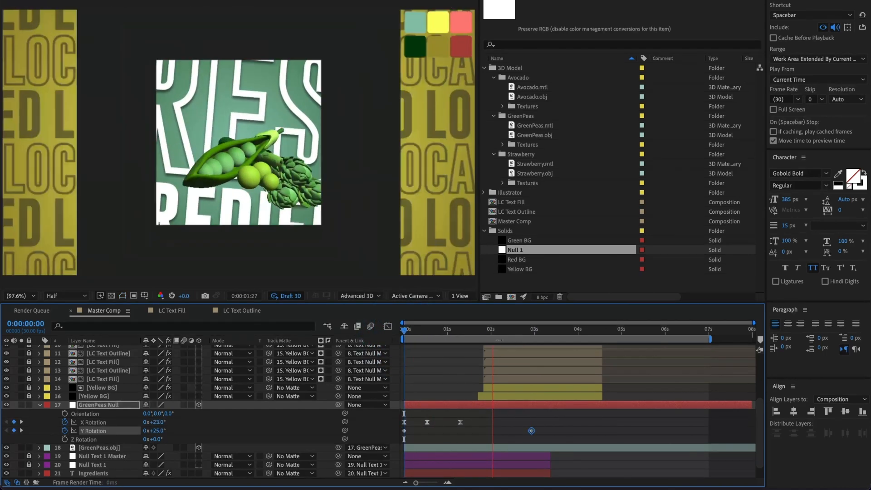
Keyframe the GreenPeas Null's Z Rotation from 0° at 0:00:01:27 to 90° shortly before three seconds, with Easy Ease
left_click(482, 333)
left_click_drag(482, 333, 486, 334)
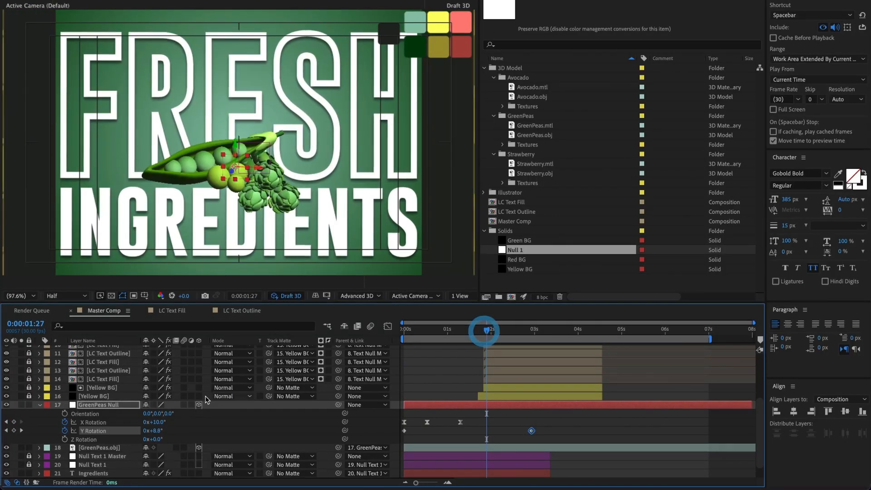
left_click(65, 440)
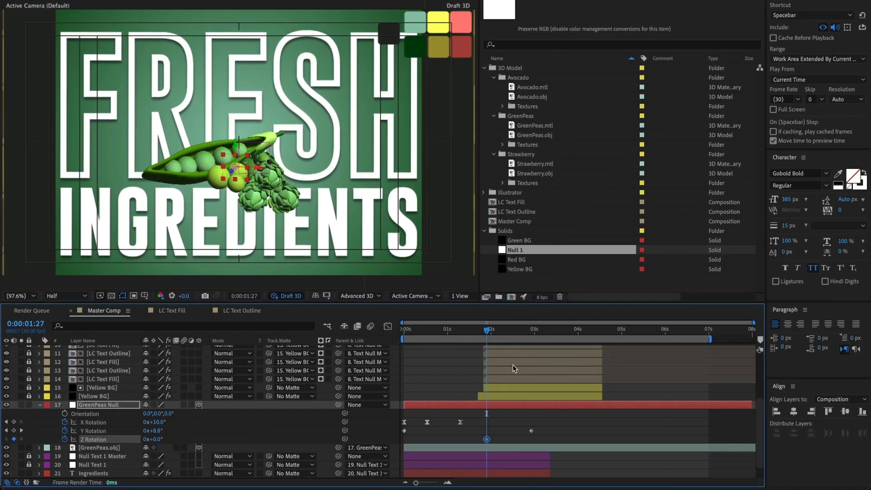
left_click(497, 332)
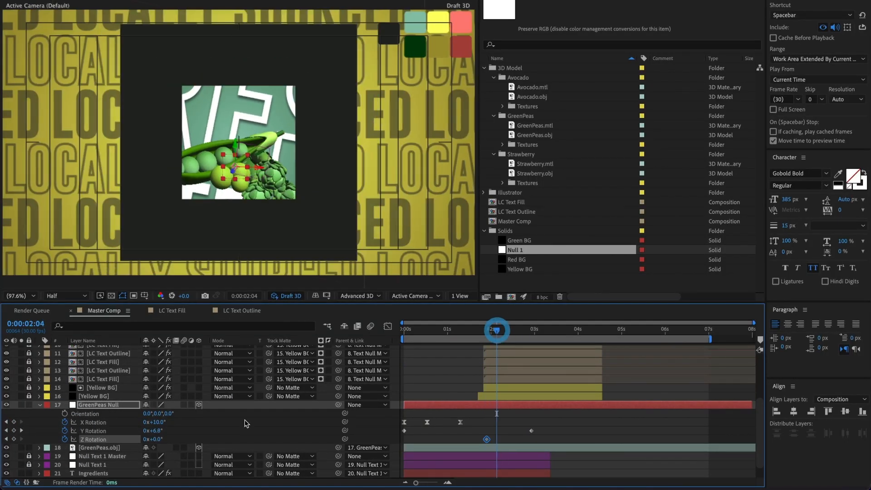
left_click_drag(159, 443, 200, 436)
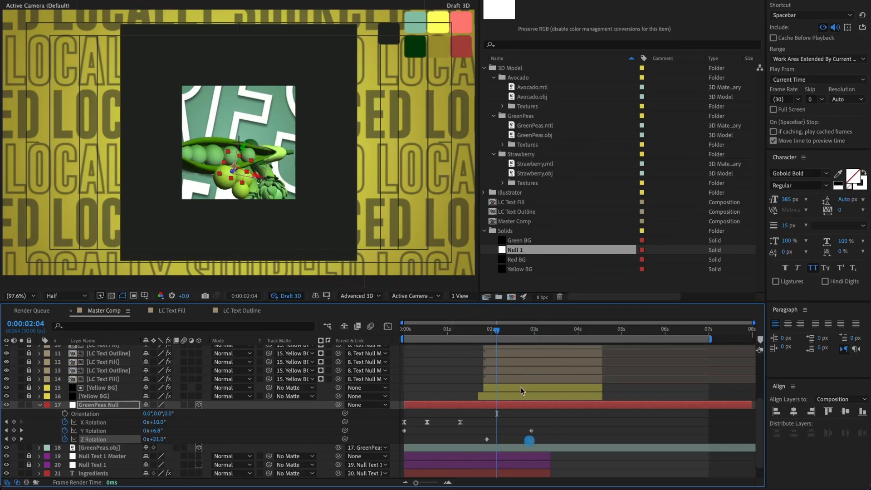
left_click_drag(497, 332, 512, 335)
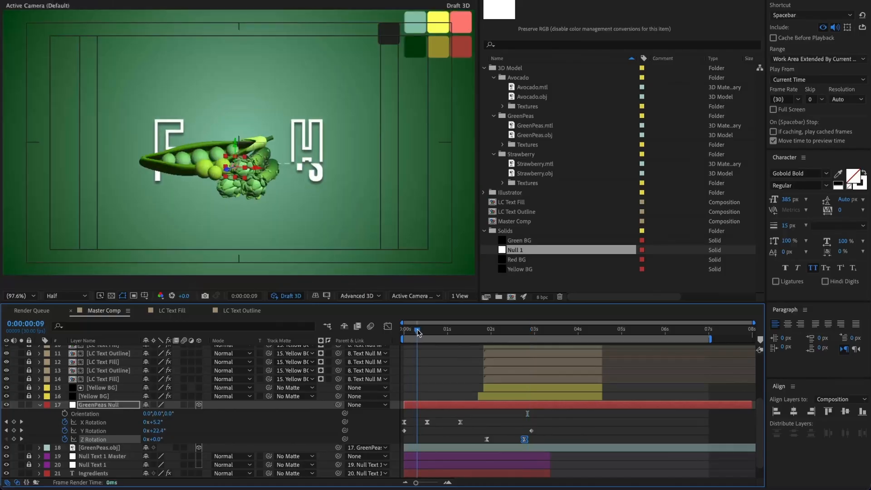
Split the GreenPeas Null and GreenPeas.obj layers at 0:00:03:05 and delete the parts after it
left_click_drag(419, 333, 541, 349)
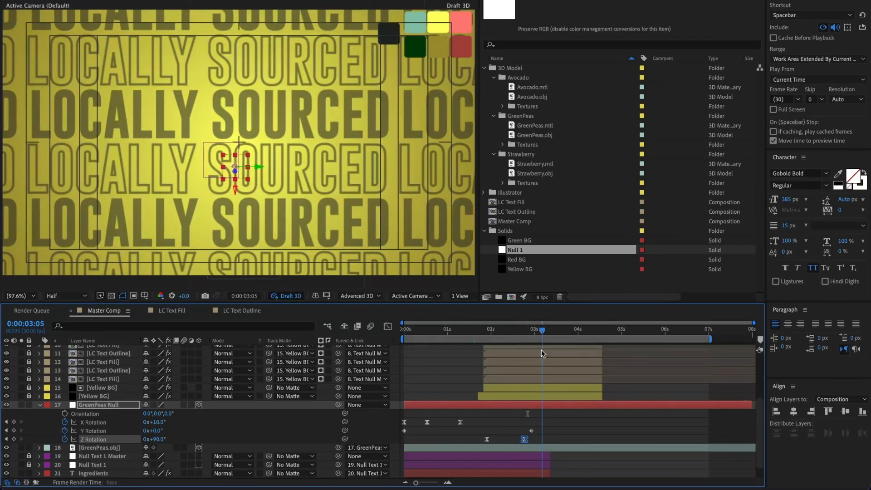
left_click(557, 446, "shift")
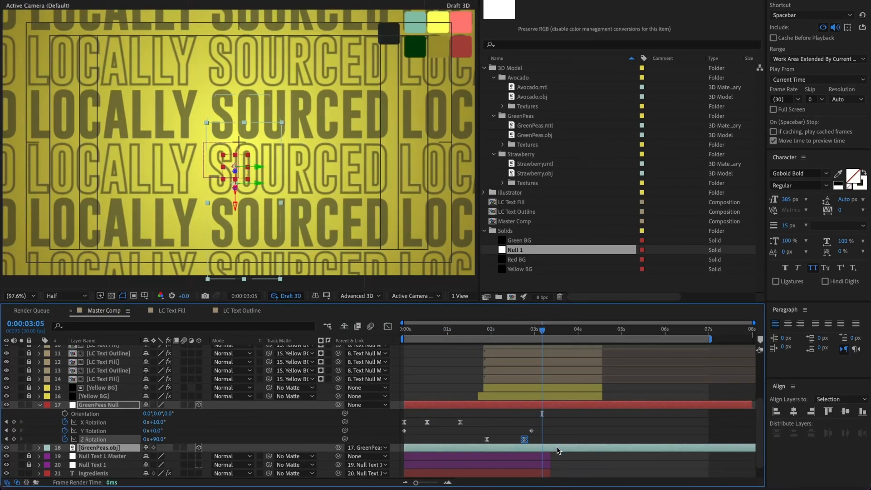
key("ctrl+shift+d")
key("Delete")
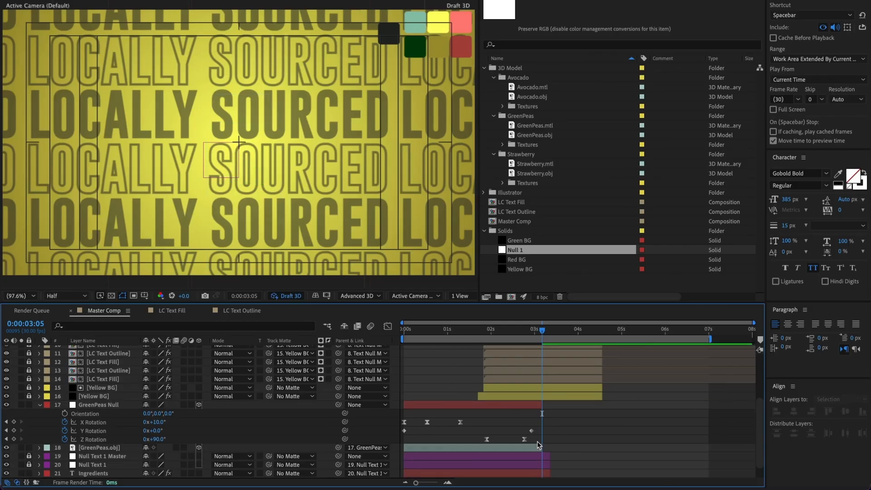
Show all keyframed properties of the GreenPeas Null and preview its full animation from the start
left_click(501, 407)
key("u")
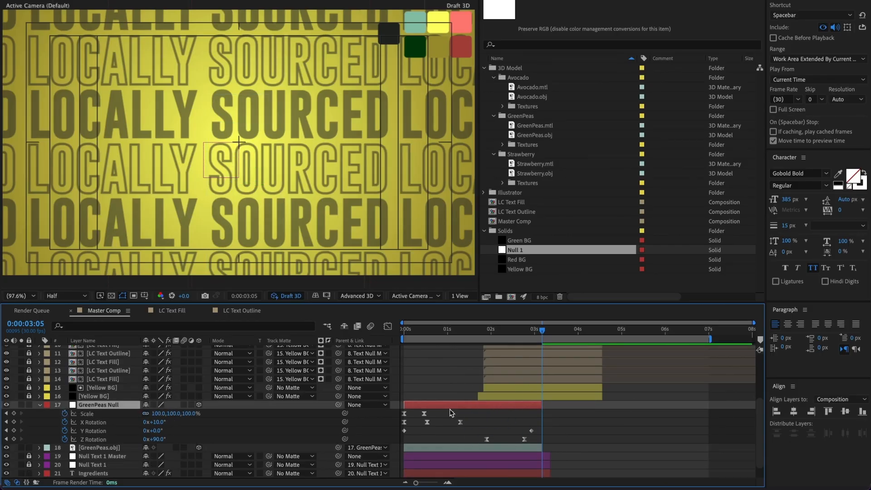
left_click_drag(437, 334, 405, 333)
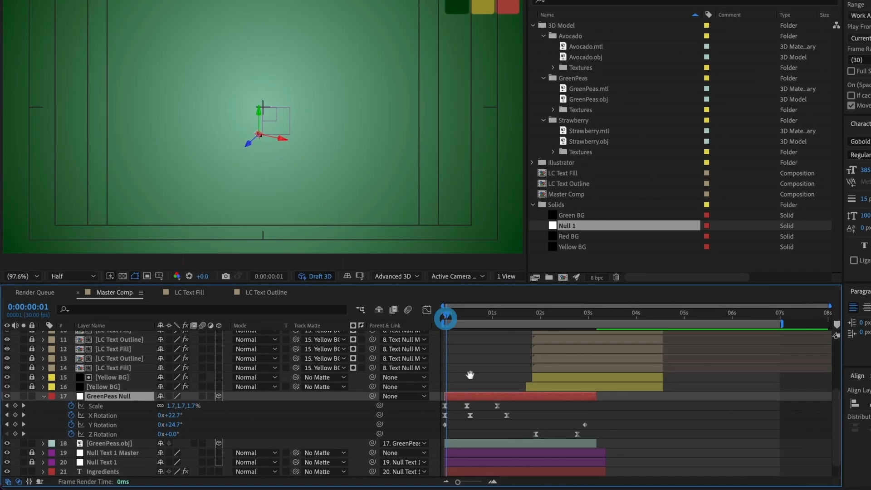
key("space")
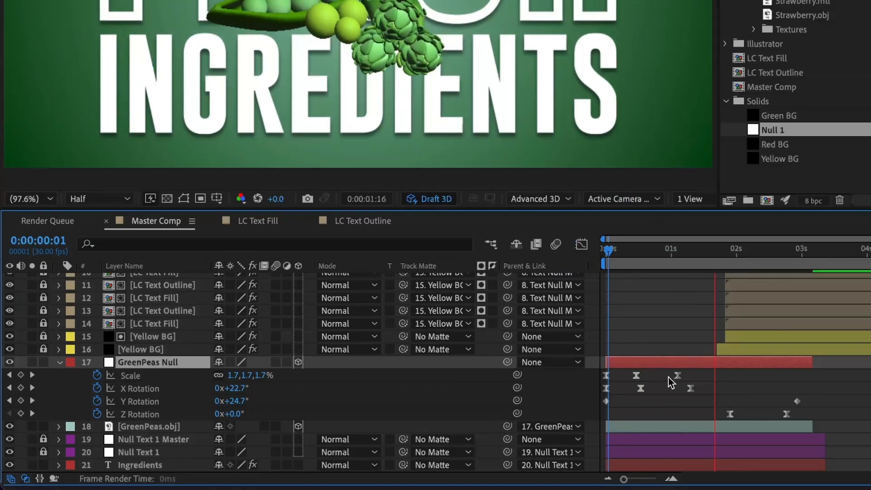
Duplicate the GreenPeas Null layer and rename the copy Avocado Null
key("ctrl+d")
left_click(679, 374)
key("u")
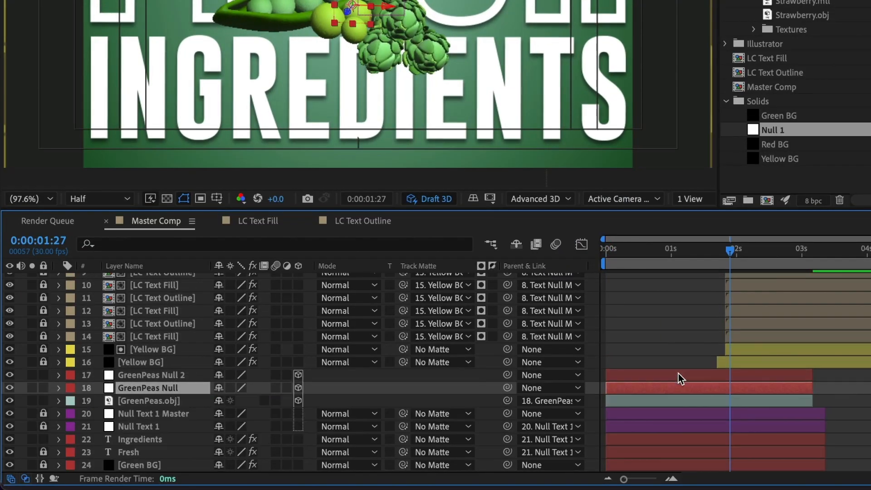
left_click(667, 378)
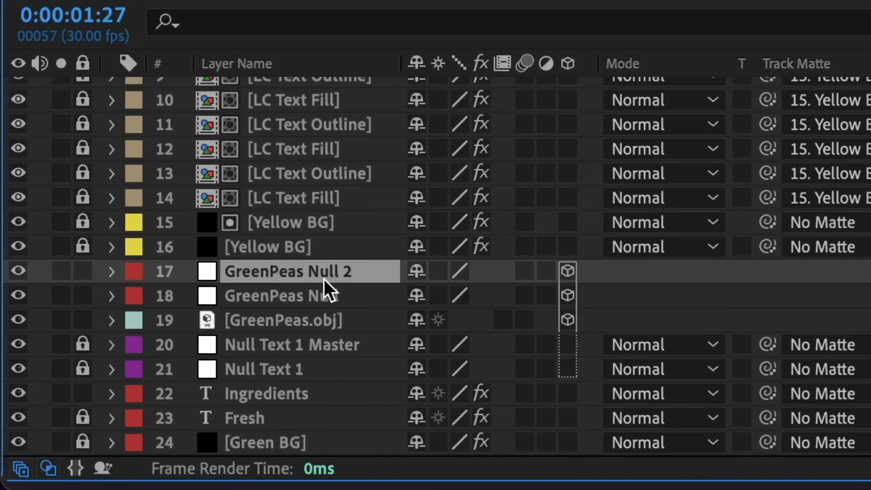
left_click(169, 378)
key("Return")
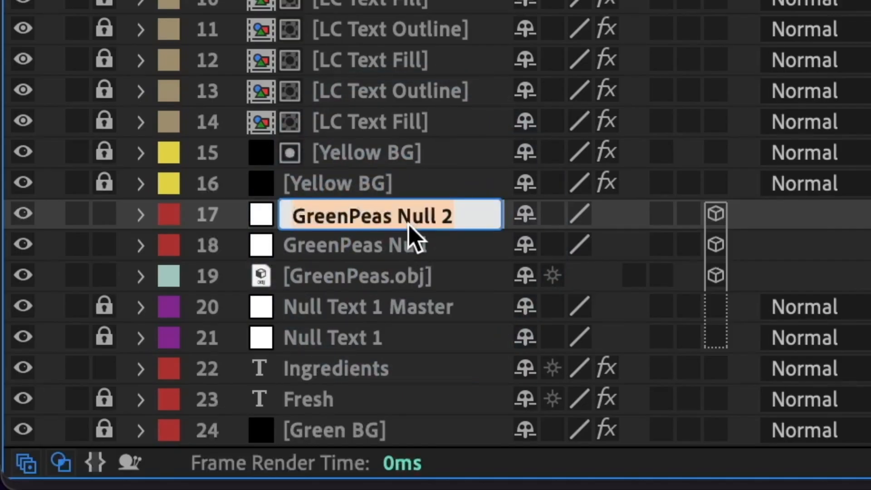
type("Av")
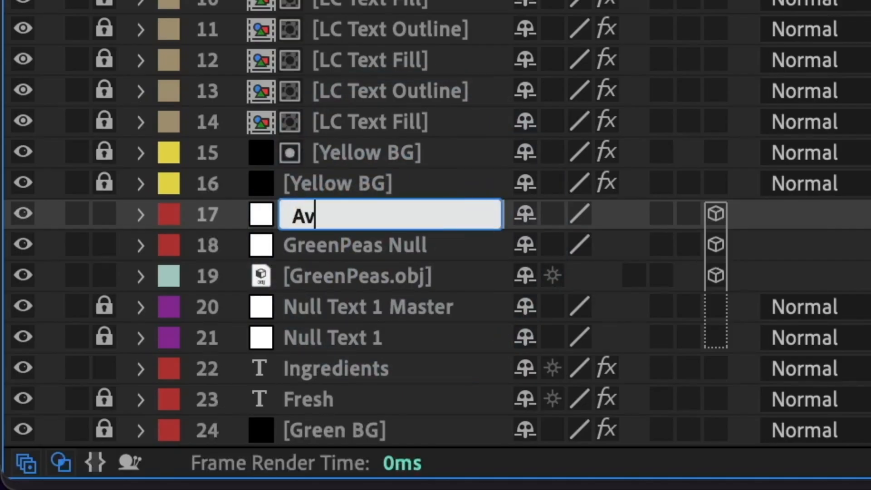
type("ocado Null")
key("Return")
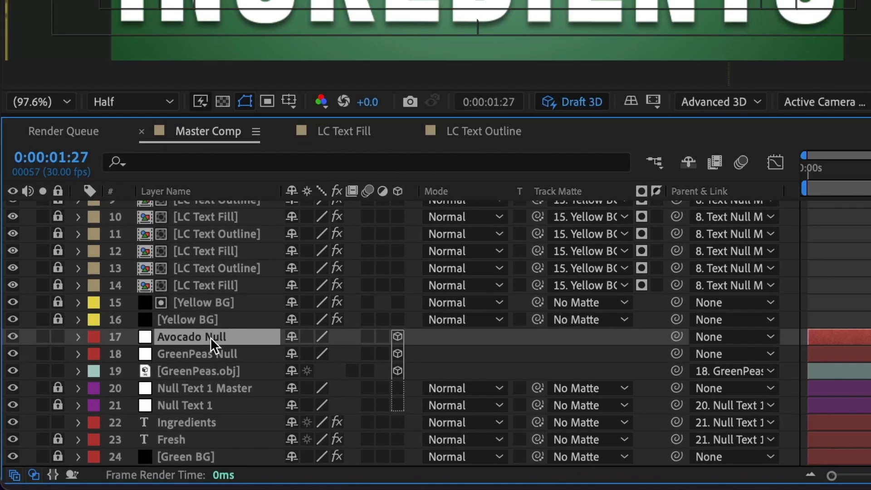
Place Avocado Null directly above Text Null Master in the layer stack and shift it in time to start with the LOCALLY SOURCED text
left_click_drag(211, 341, 186, 235)
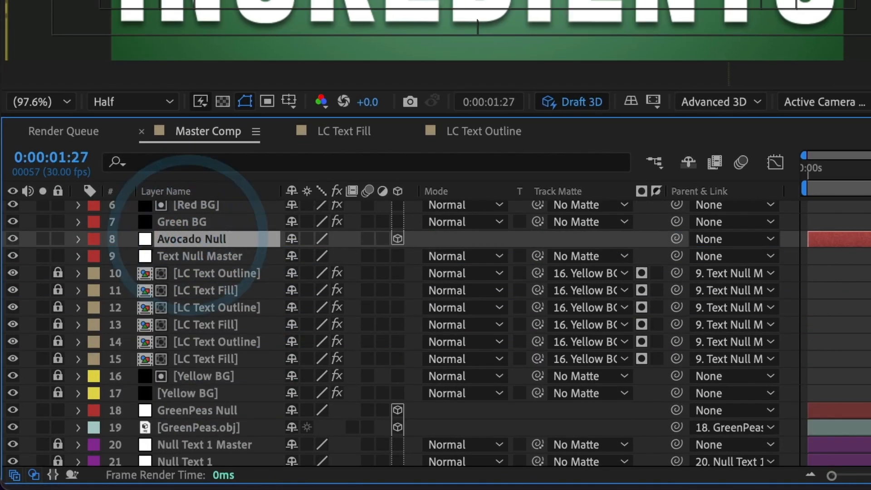
left_click_drag(427, 365, 503, 364)
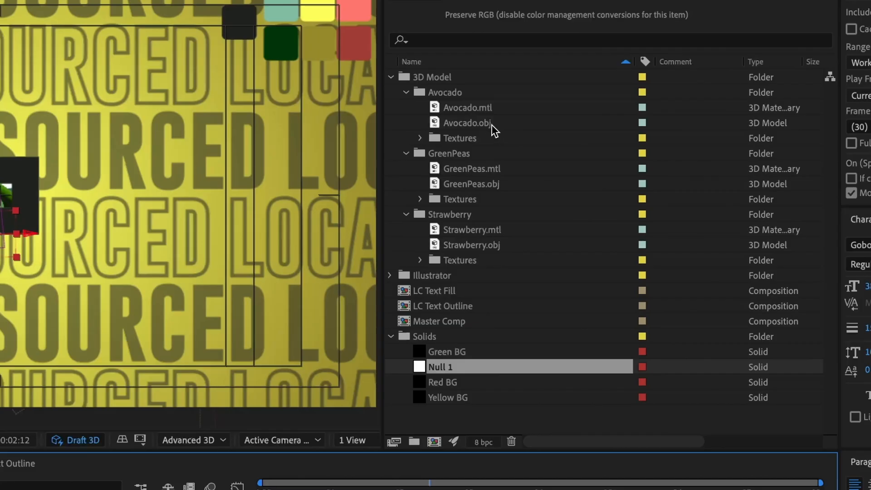
Add Avocado.obj to Master Comp below the Avocado Null, using Make Comp Size for its object scale
left_click(543, 97)
left_click_drag(488, 178, 425, 303)
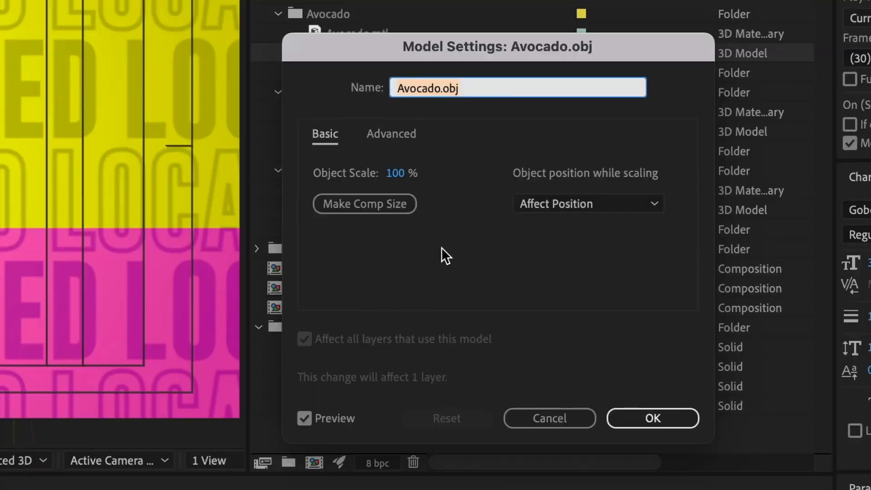
left_click(383, 205)
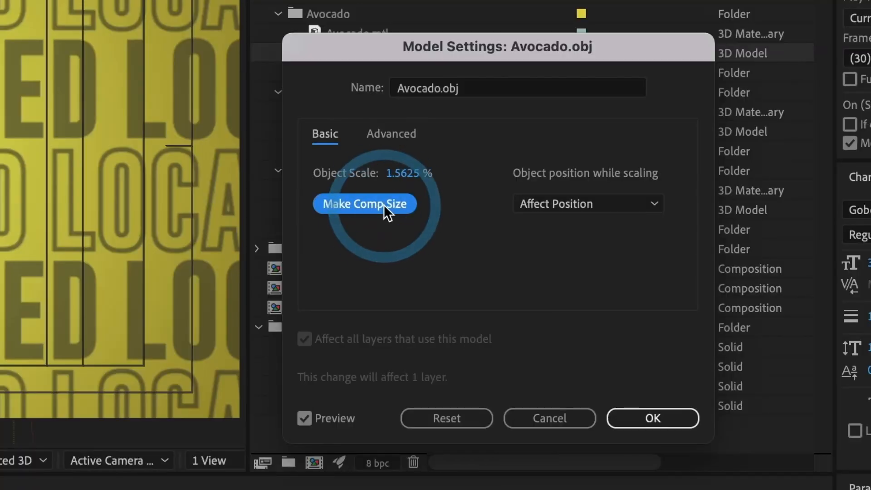
left_click(657, 420)
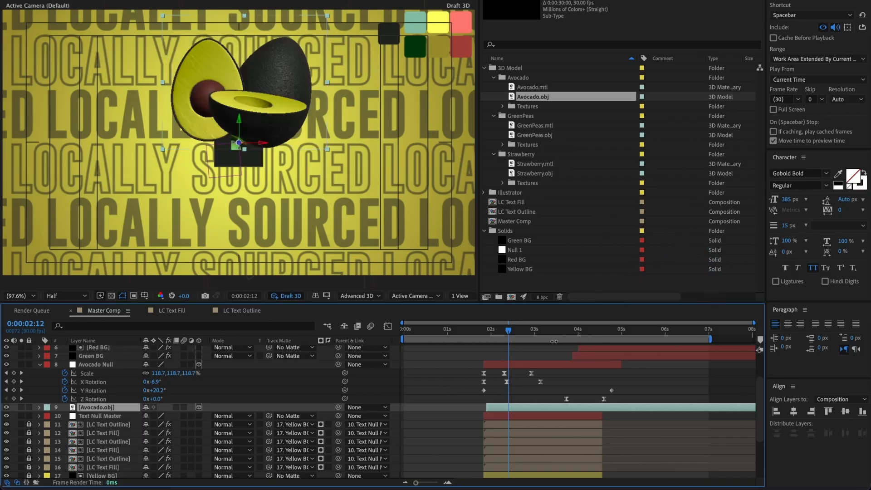
Align the Avocado.obj layer's start with the Avocado Null and lower the model to the middle of the frame
left_click_drag(496, 409, 494, 409)
left_click_drag(241, 123, 243, 180)
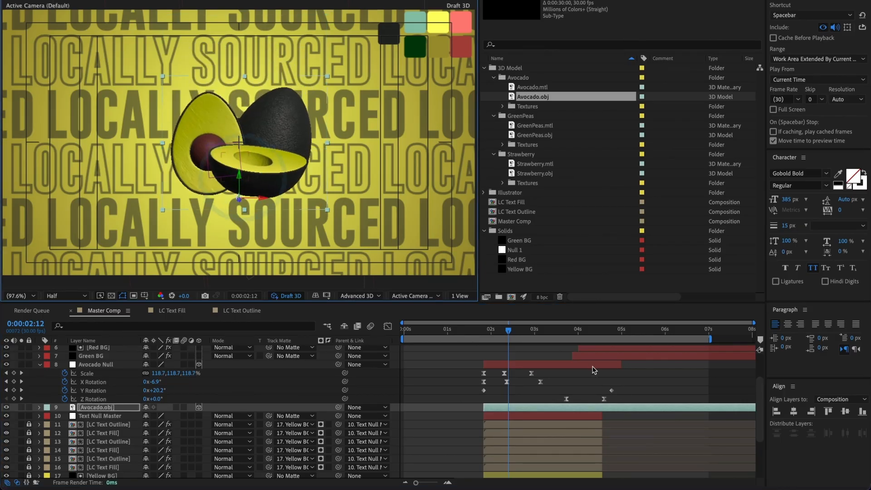
Parent the Avocado.obj layer to Avocado Null at 0:00:03:14, past the null's last scale and X rotation keyframes
left_click_drag(508, 335, 483, 335)
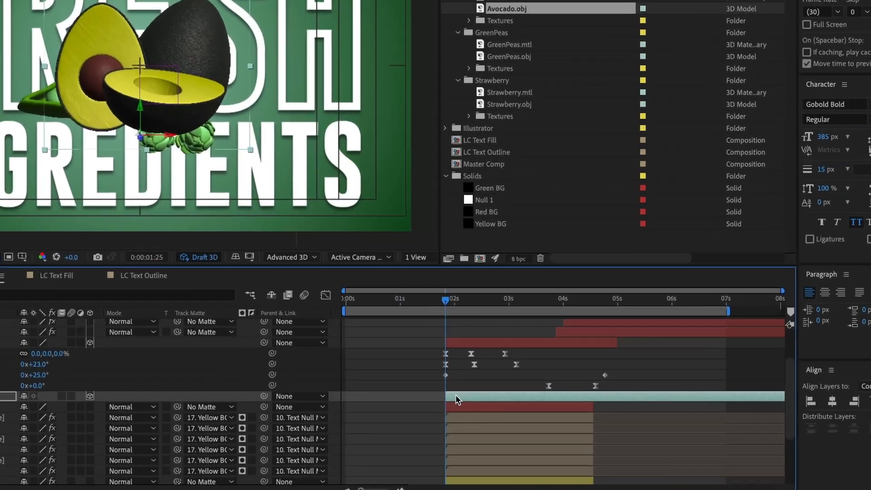
left_click(490, 406)
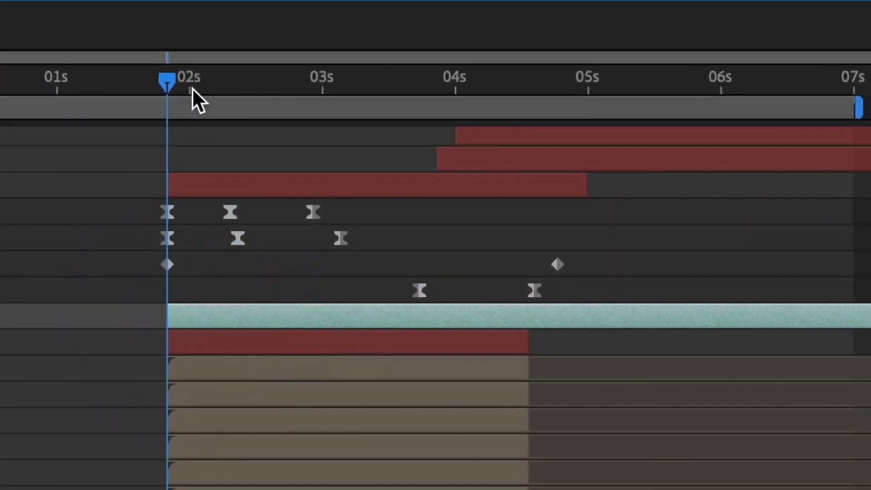
left_click_drag(349, 215, 404, 213)
left_click_drag(275, 84, 384, 95)
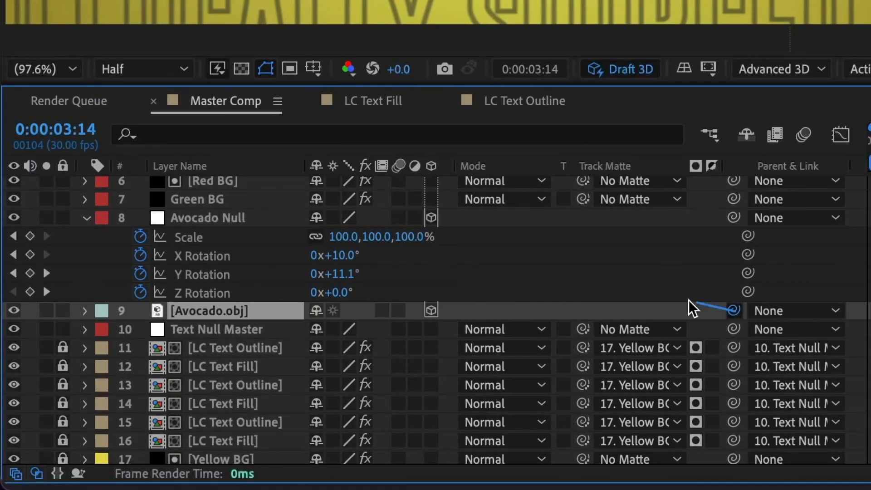
left_click_drag(689, 300, 260, 221)
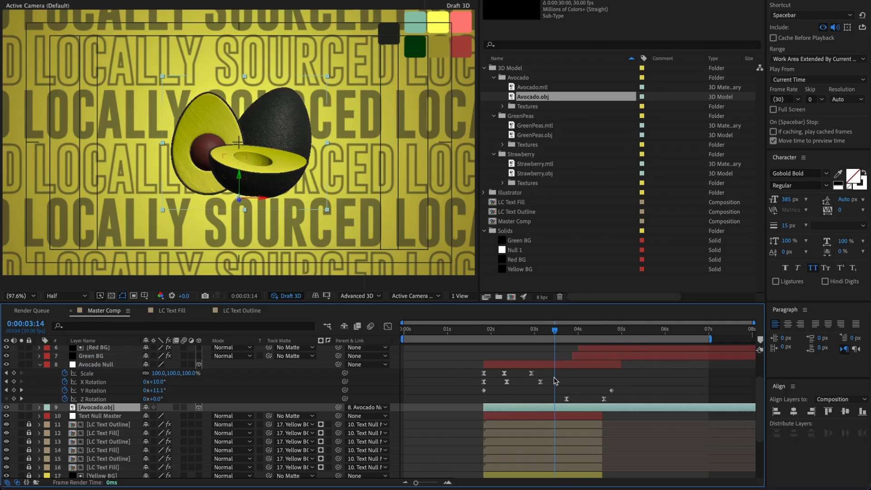
Delete the two Z Rotation keyframes from Avocado Null
left_click_drag(553, 333, 576, 344)
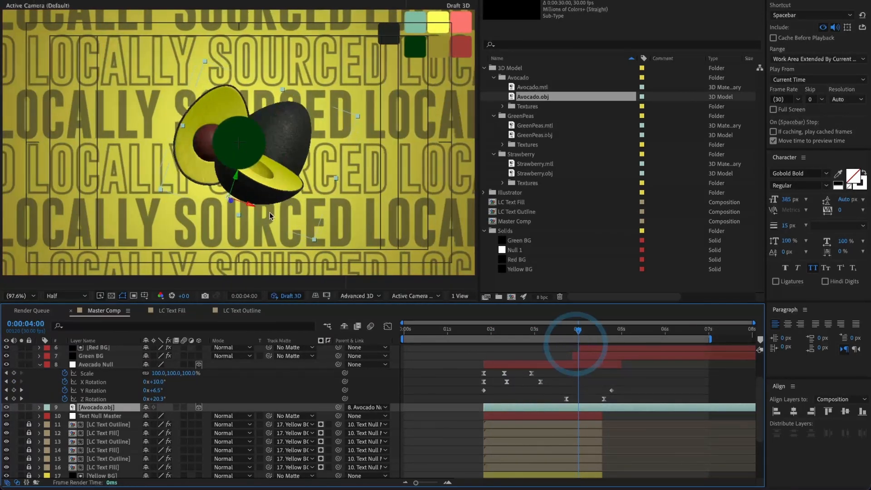
left_click(560, 332)
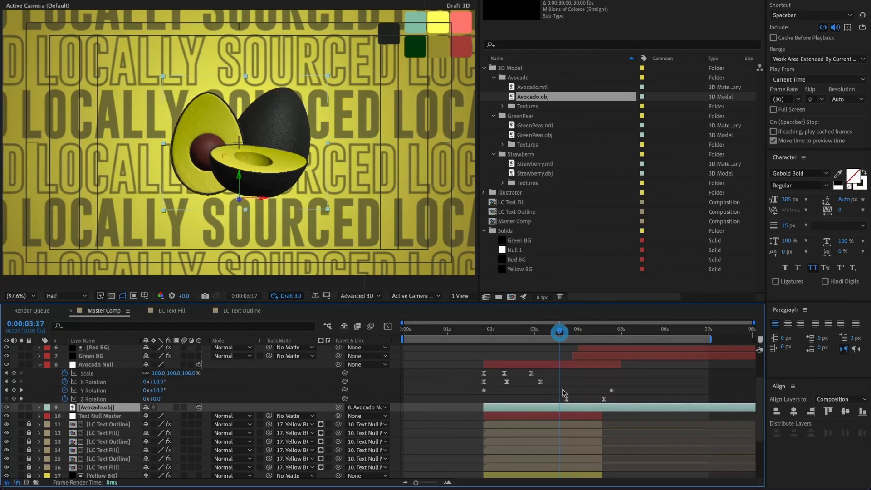
left_click_drag(561, 394, 611, 404)
key("Delete")
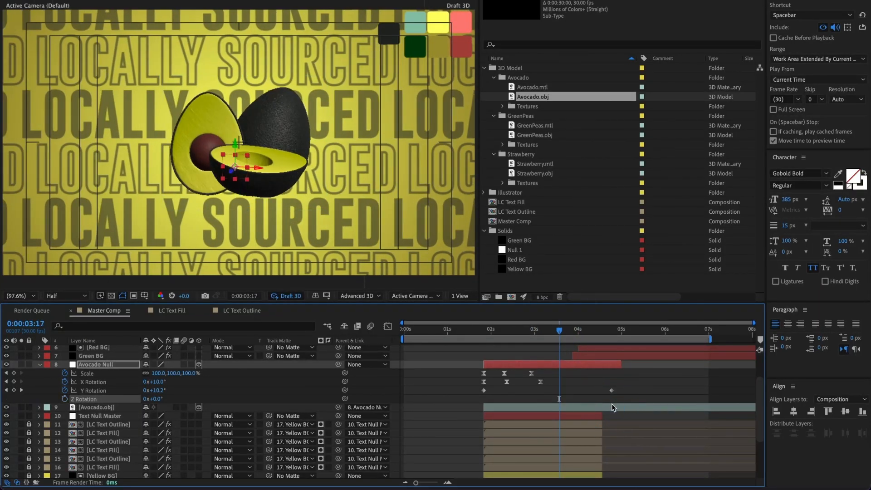
Shift Avocado Null and Avocado.obj together to start at about 0:00:02:03, preview the timing, and cut off both layers after 0:00:05:07
left_click_drag(547, 330, 500, 333)
left_click_drag(500, 407, 514, 403)
key("space")
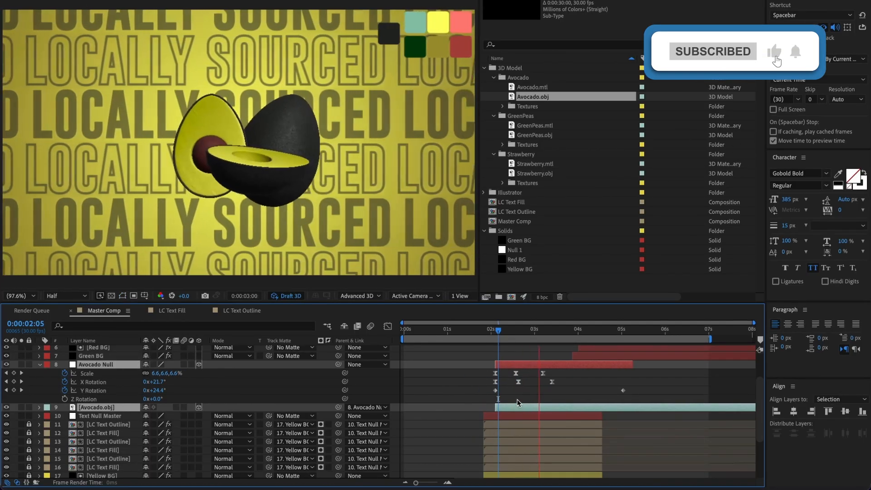
key("space")
key("space")
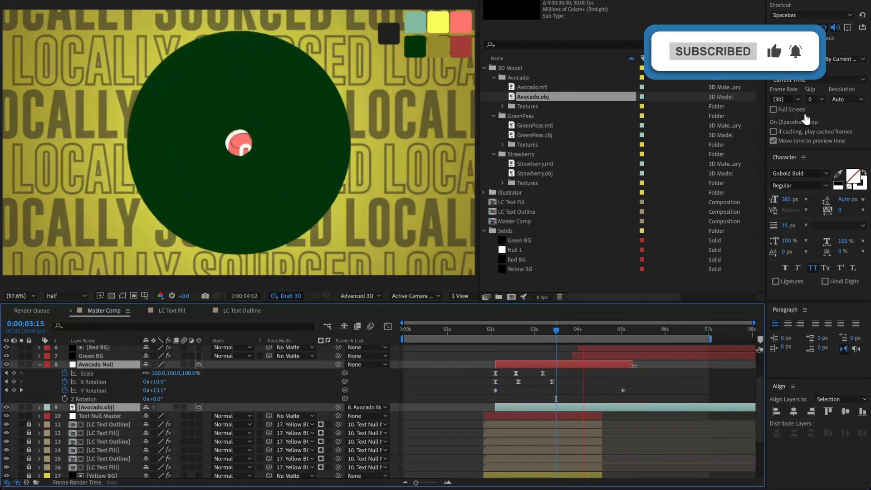
key("space")
left_click_drag(588, 330, 509, 352)
key("space")
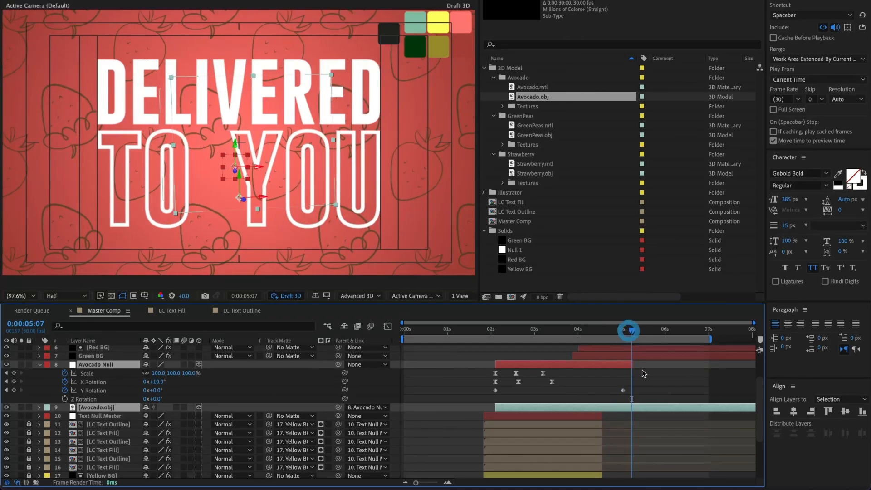
key("ctrl+shift+d")
key("Delete")
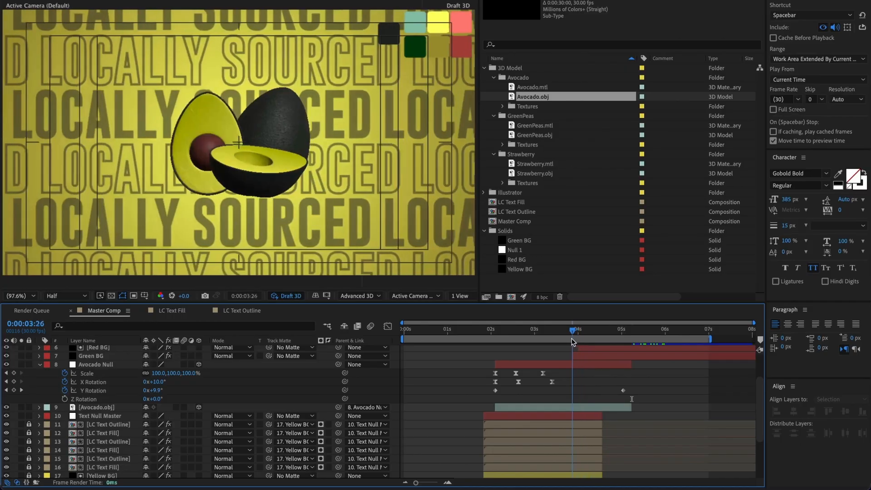
Keyframe Avocado Null's Position before the green wipe and at 0:00:04:10 so the avocado slides left out of frame
left_click_drag(575, 337, 573, 337)
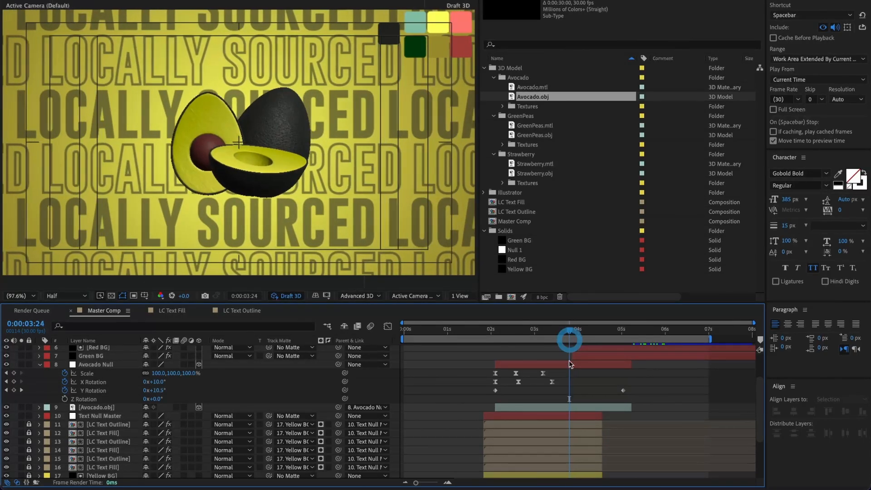
left_click(569, 338)
left_click(568, 365)
key("p")
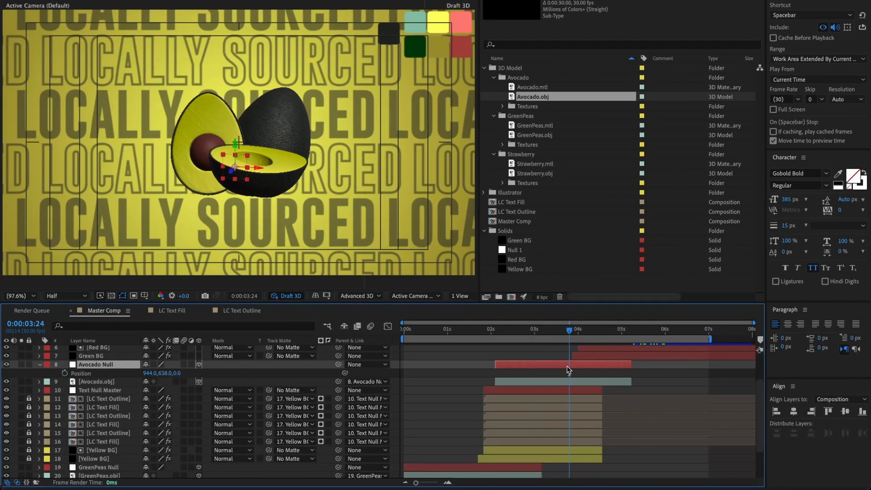
left_click_drag(572, 332, 593, 334)
left_click(64, 373)
left_click_drag(257, 167, 236, 172)
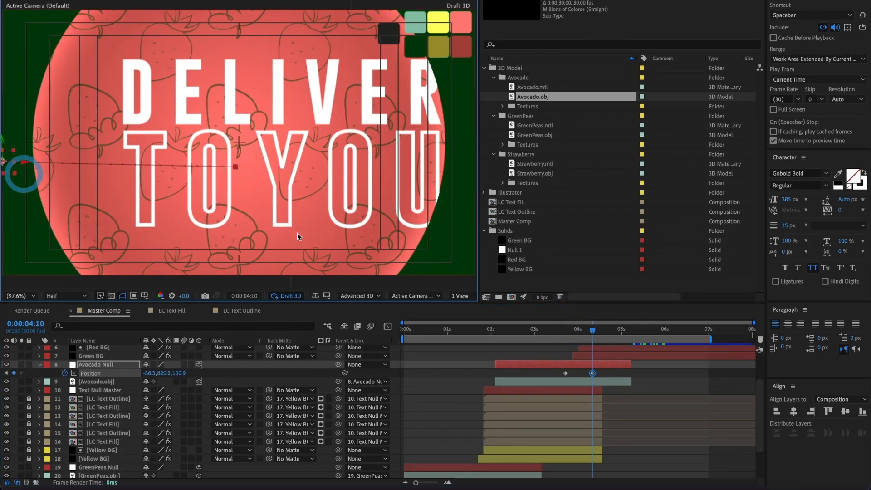
Move Avocado Null's end Position keyframe to about 0:00:05:01 and ease both Position keyframes
mouse_move(586, 326)
left_mouse_down()
mouse_move(557, 333)
mouse_move(588, 334)
left_mouse_up()
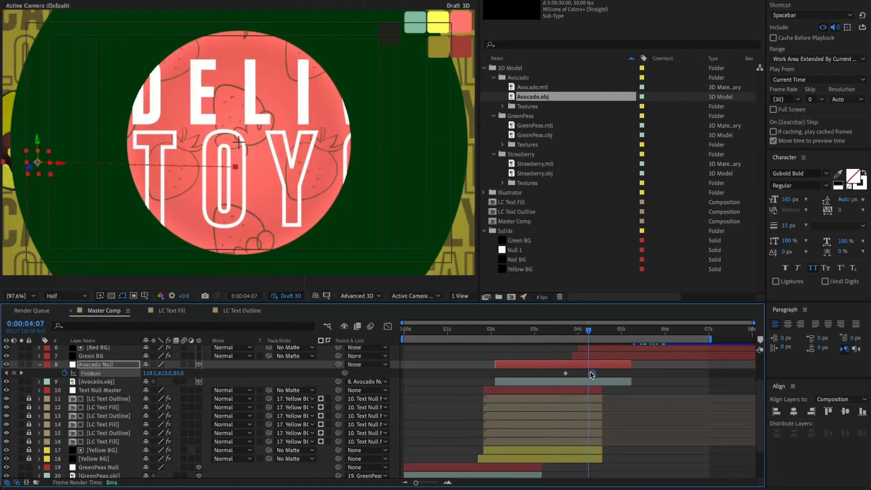
left_click_drag(593, 373, 625, 376)
left_click_drag(583, 330, 573, 331)
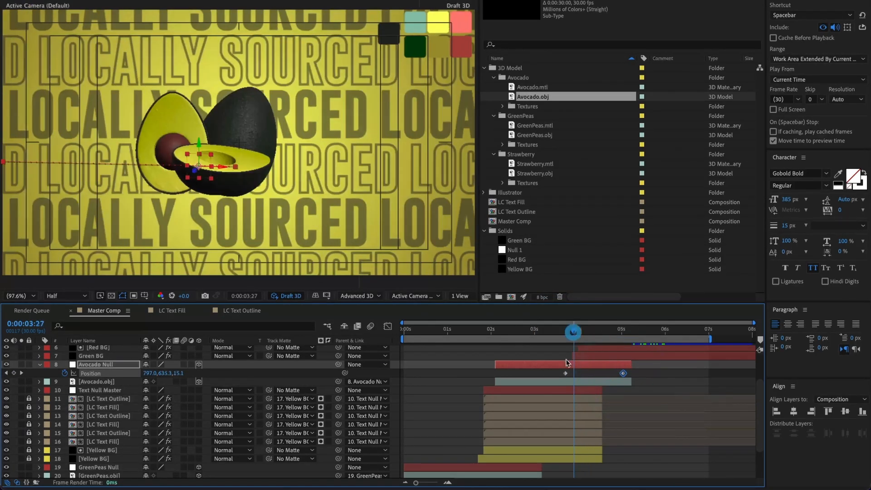
left_click_drag(550, 371, 699, 381)
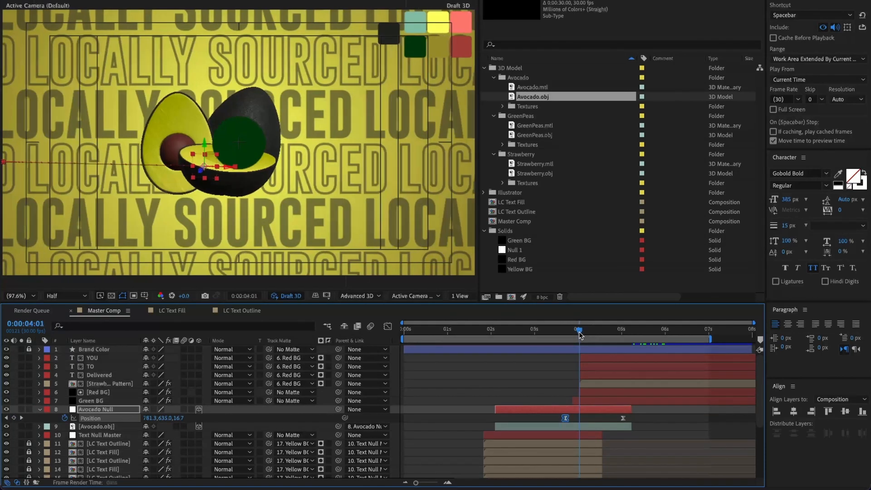
key("space")
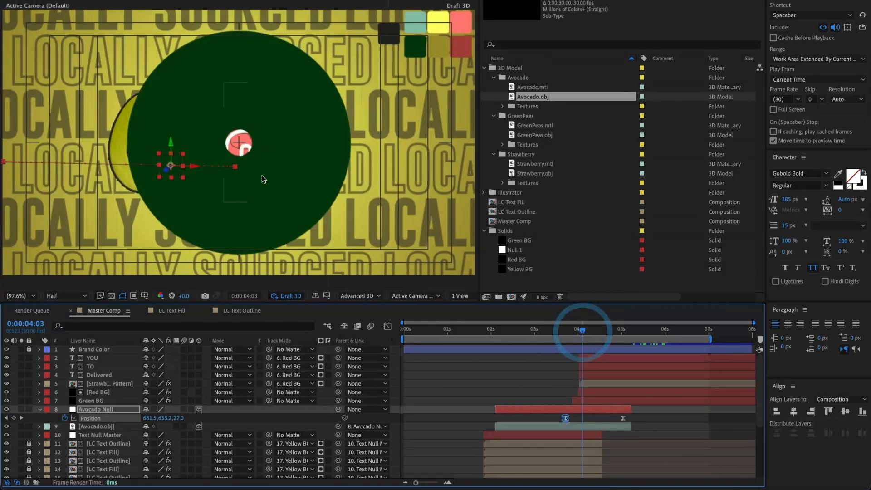
Shift the layers from Green BG up through YOU a few frames later and check the wipe against the avocado's exit
left_click(588, 398)
left_click(601, 361, "shift")
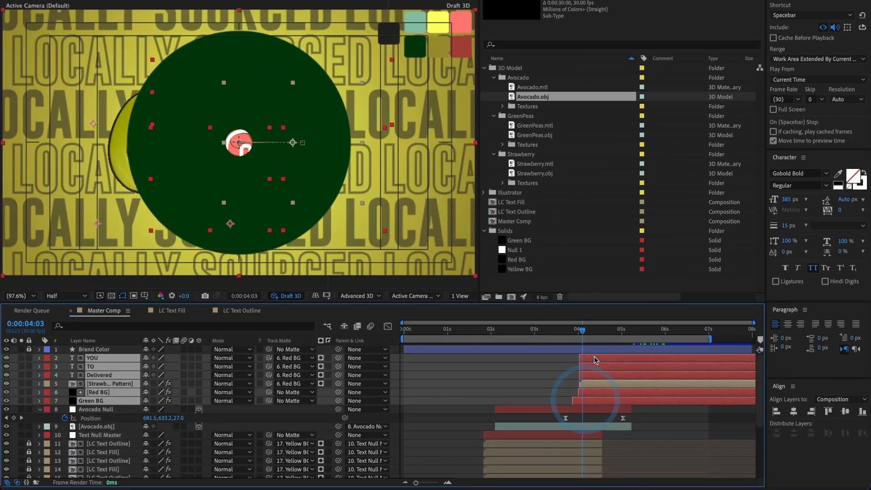
left_click_drag(601, 360, 605, 361)
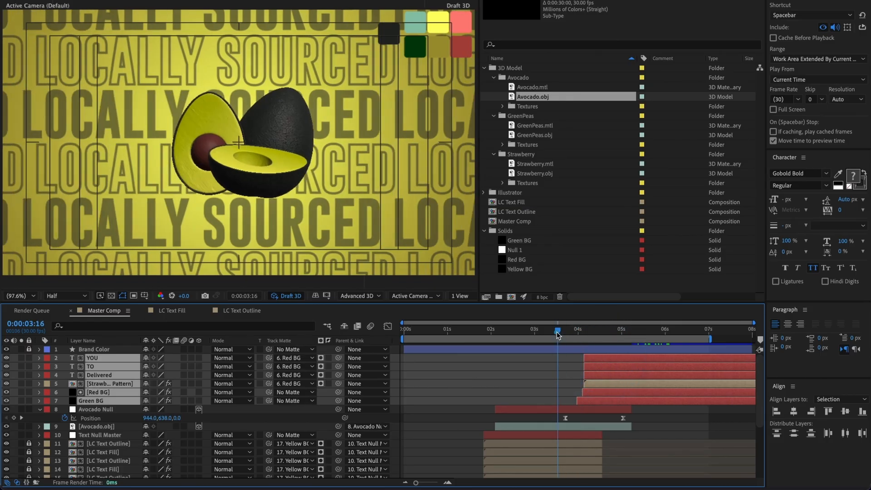
left_click(558, 331)
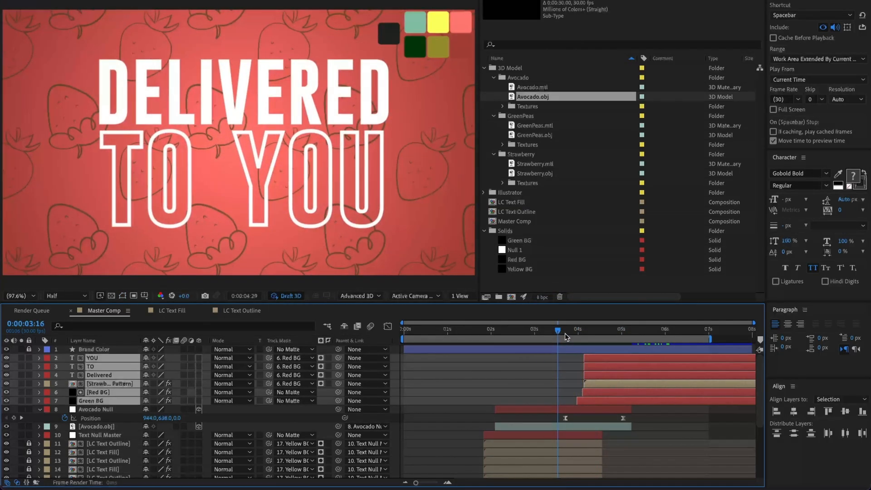
left_click(564, 331)
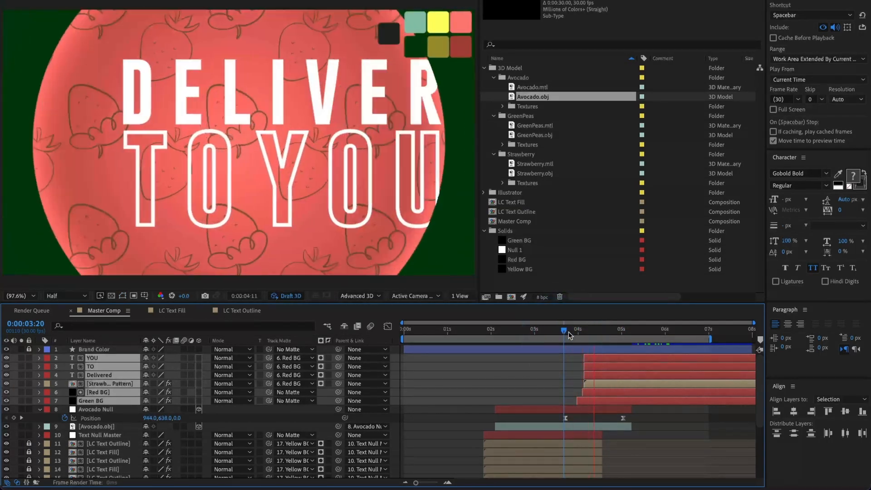
left_click_drag(568, 331, 589, 335)
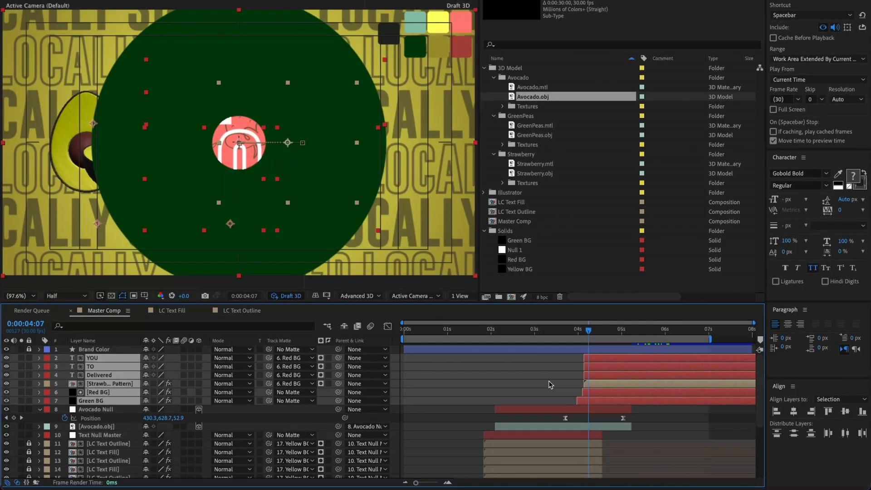
Duplicate the Avocado Null layer and rename the copy Strawberry Null
left_click(529, 411)
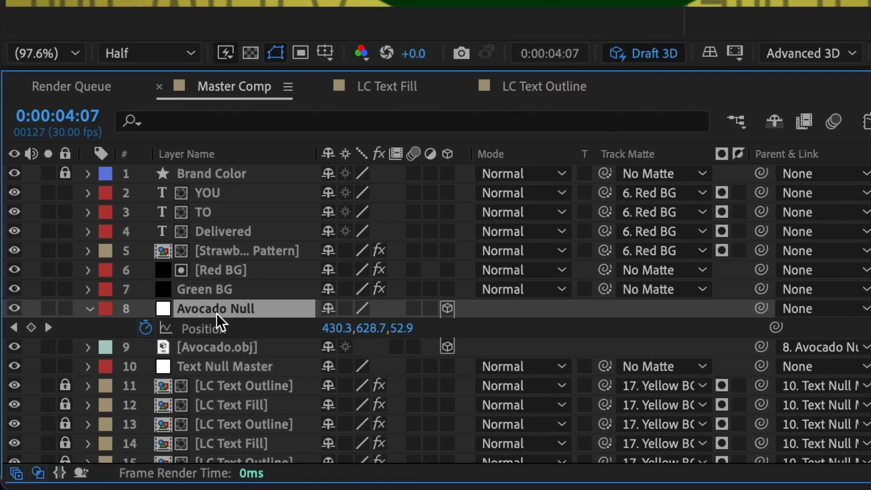
key("ctrl+d")
left_click(200, 313)
key("Return")
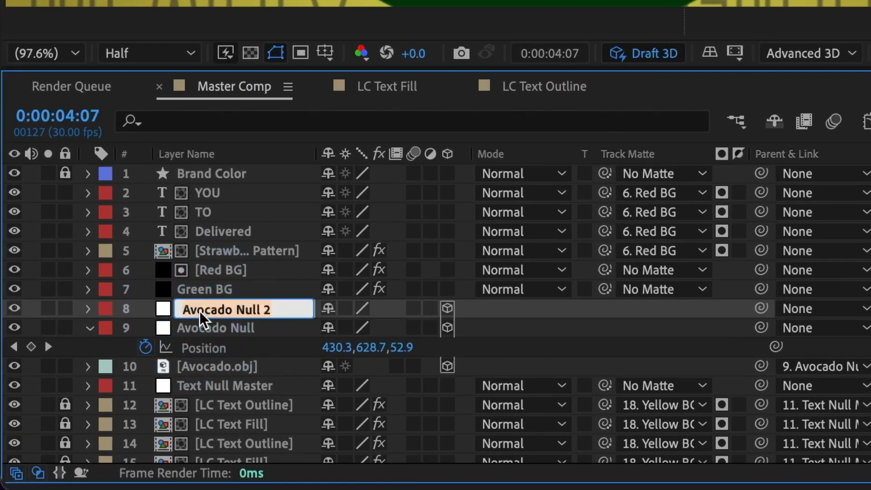
type("Strawberry N")
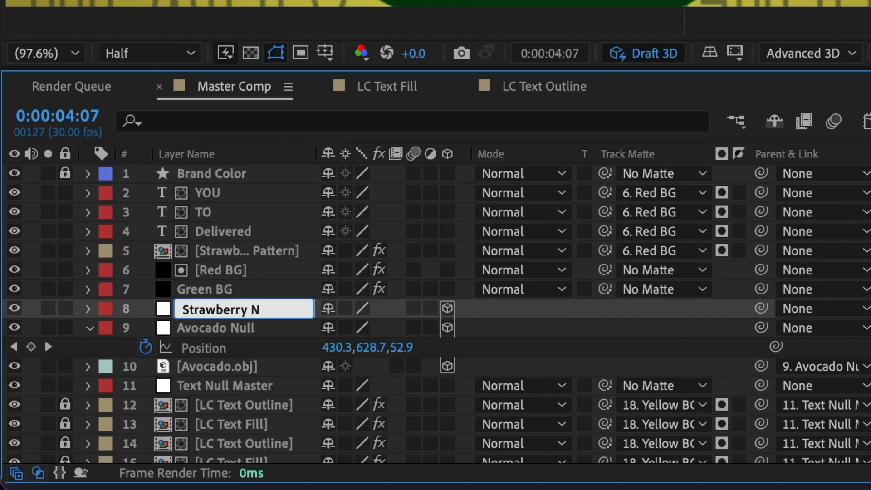
type("ull")
key("Return")
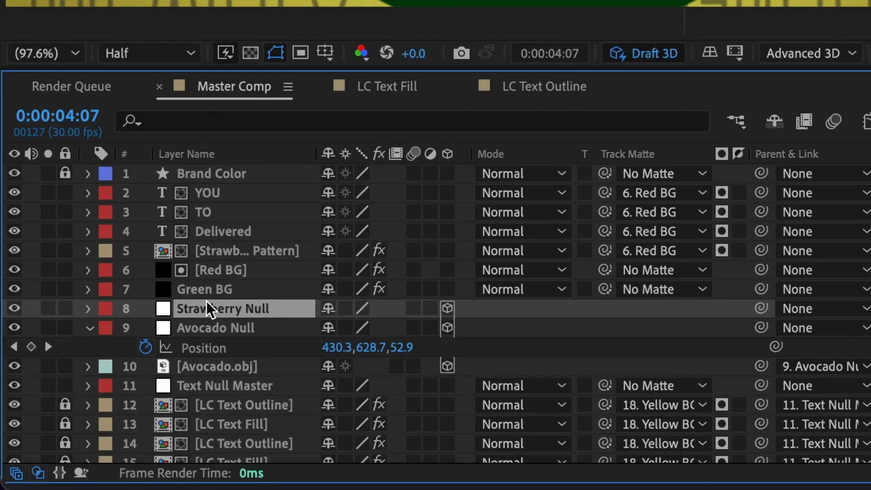
Place Strawberry Null directly above the YOU layer and shift it in time to start with the DELIVERED TO YOU text
left_click_drag(209, 313, 221, 187)
left_click_drag(527, 294, 646, 292)
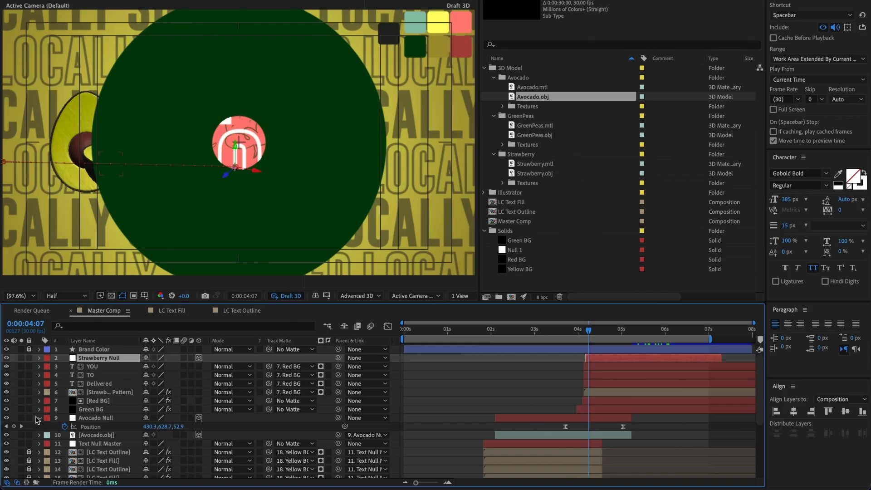
Collapse Avocado Null's properties and set the label colour of Avocado Null and Avocado.obj to Yellow
left_click(39, 417)
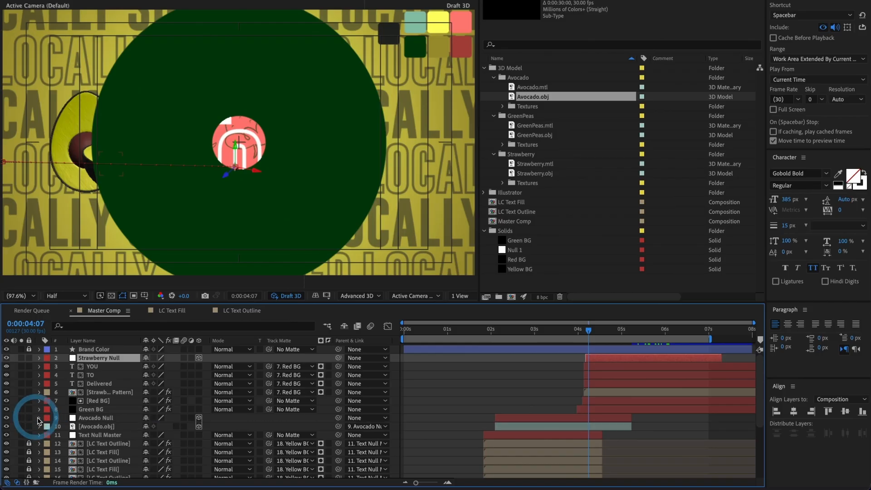
left_click(81, 420)
left_click(83, 426, "shift")
left_click(47, 418)
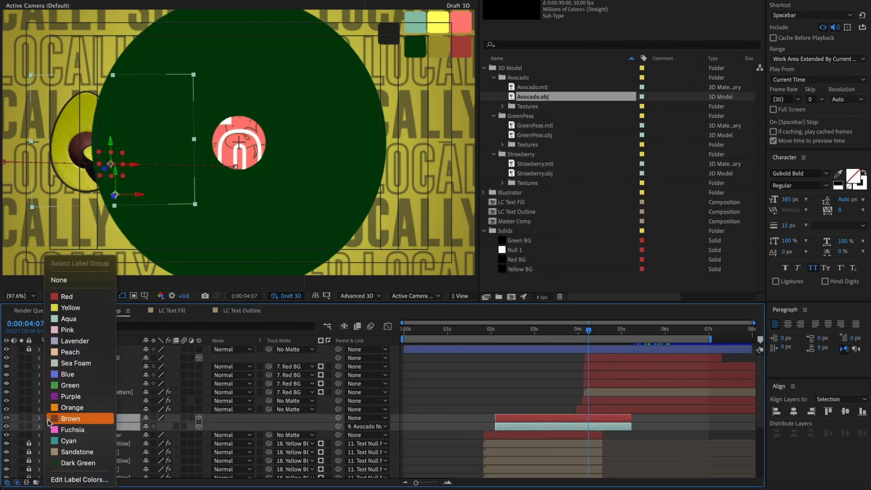
left_click(83, 308)
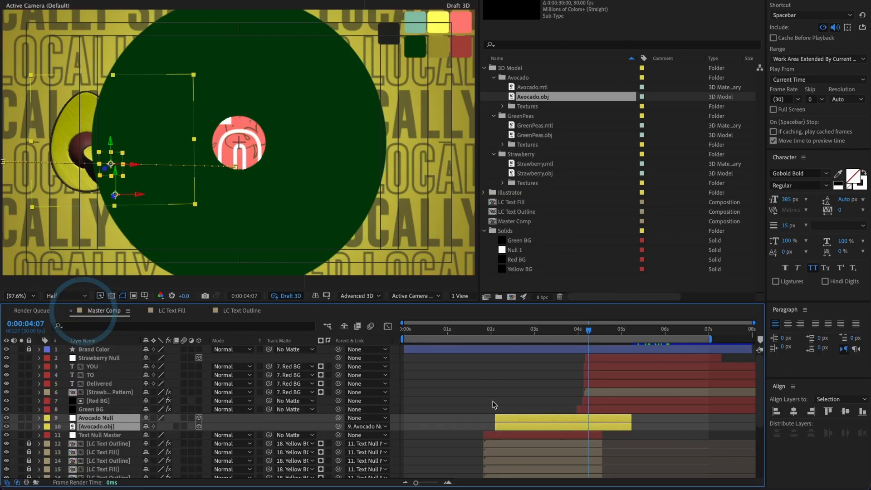
Add the Strawberry.obj model to the comp under Strawberry Null, starting with the null, and scale it to comp size
left_click(110, 359)
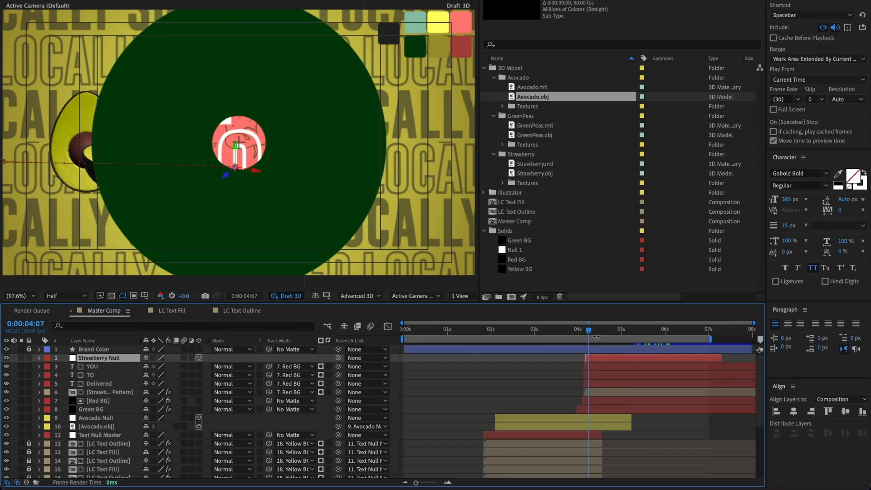
key("u")
left_click_drag(597, 334, 650, 335)
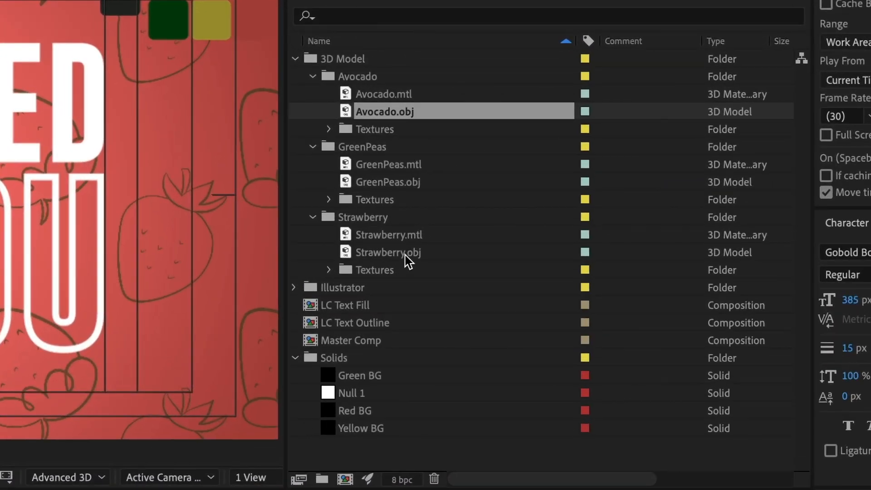
left_click_drag(405, 256, 515, 489)
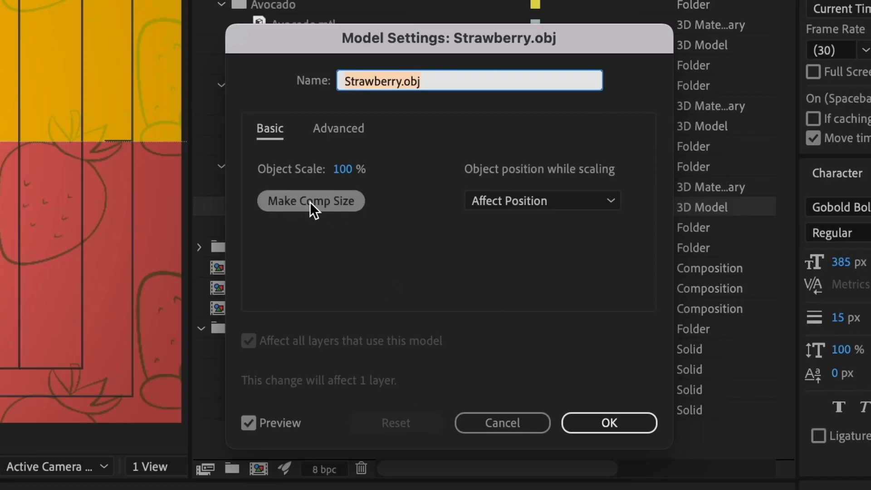
left_click(309, 202)
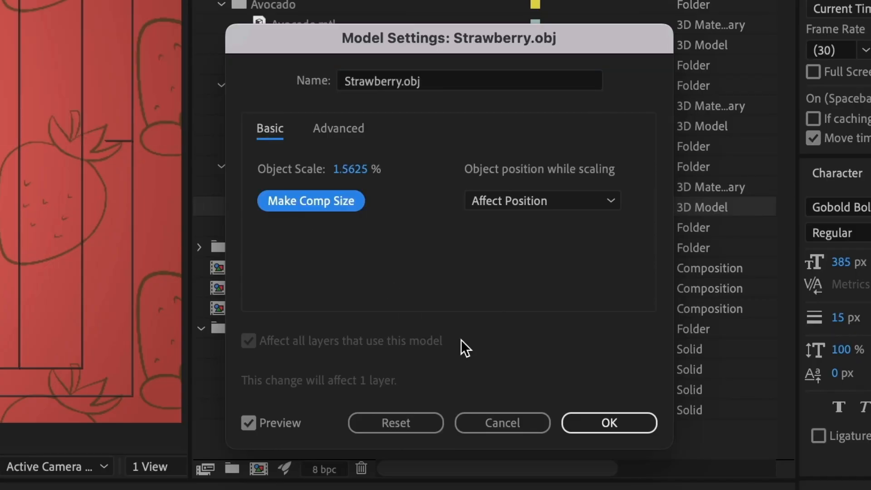
left_click(633, 423)
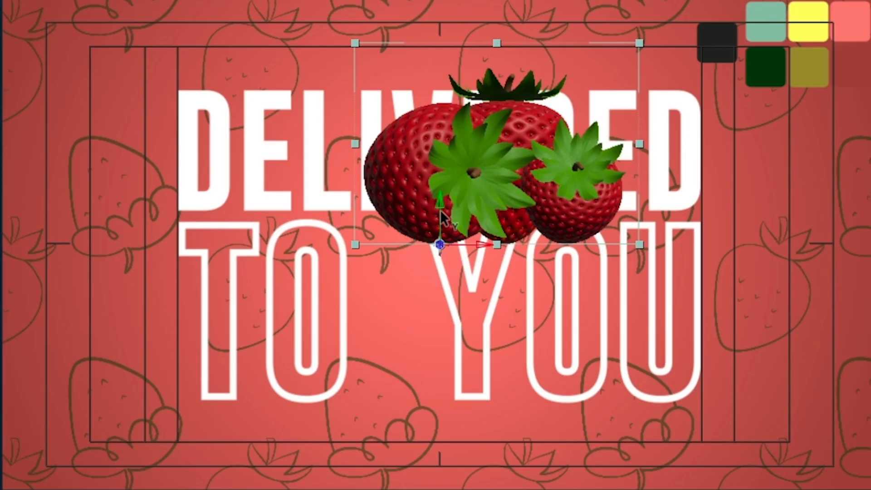
Move the strawberry model down and left toward the middle of the comp and parent it to Strawberry Null
left_click_drag(239, 126, 240, 172)
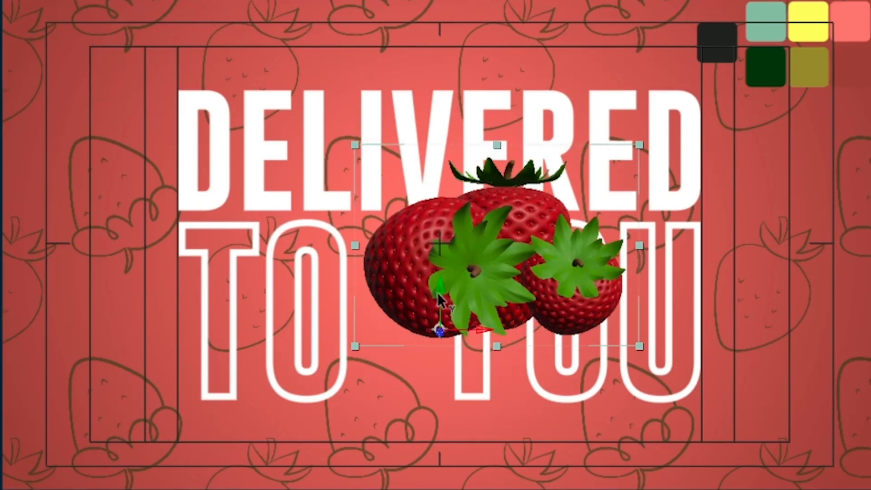
left_click_drag(489, 324, 424, 325)
left_click_drag(377, 284, 373, 317)
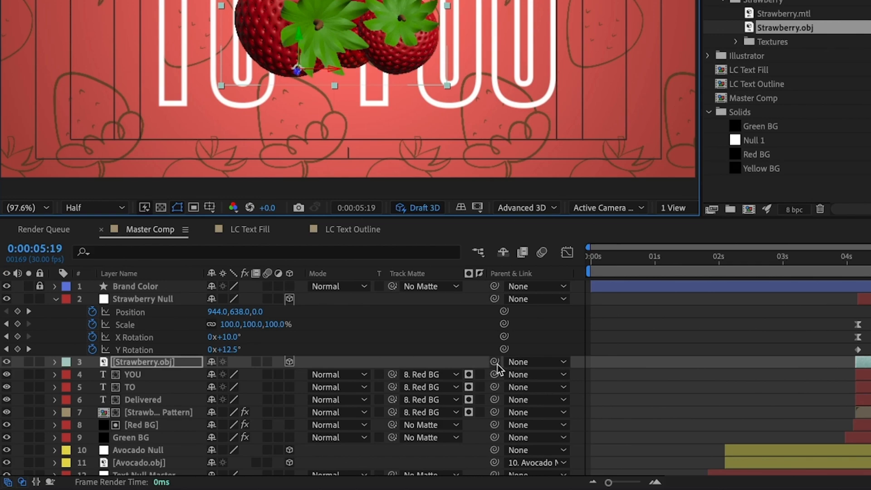
left_click_drag(499, 363, 154, 305)
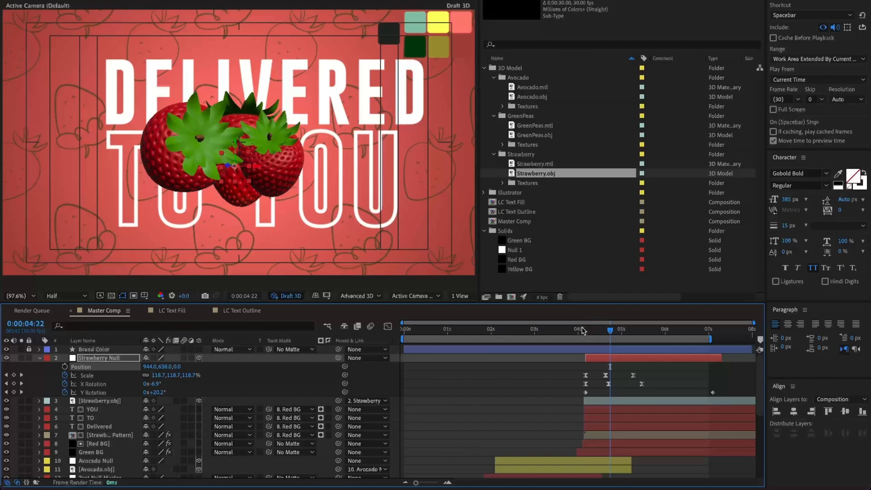
Shift Strawberry Null and Strawberry.obj together several frames earlier so both start just before the four-second mark
left_click_drag(584, 330, 606, 359)
left_click(597, 402)
left_click(583, 331)
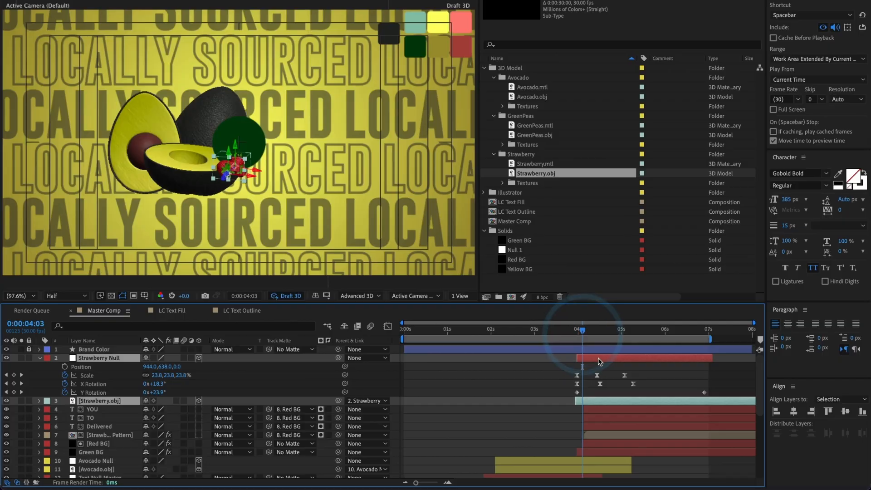
left_click_drag(599, 358, 596, 361)
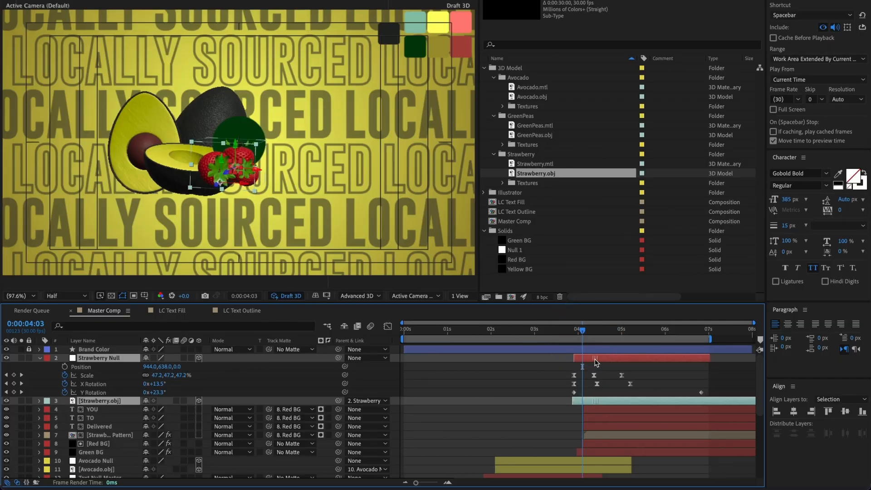
Move the Strawberry.obj model up over the green circle wipe at 0:00:04:03 and preview its entrance
left_click(586, 401)
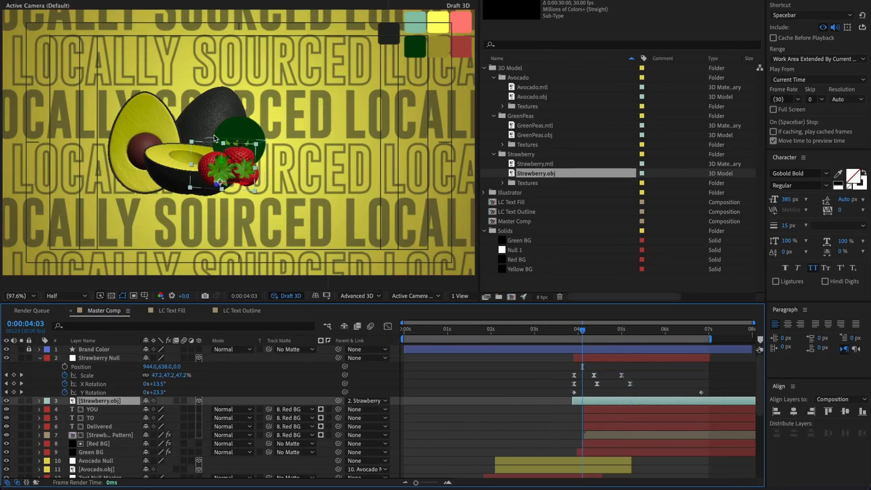
left_click_drag(219, 161, 253, 168)
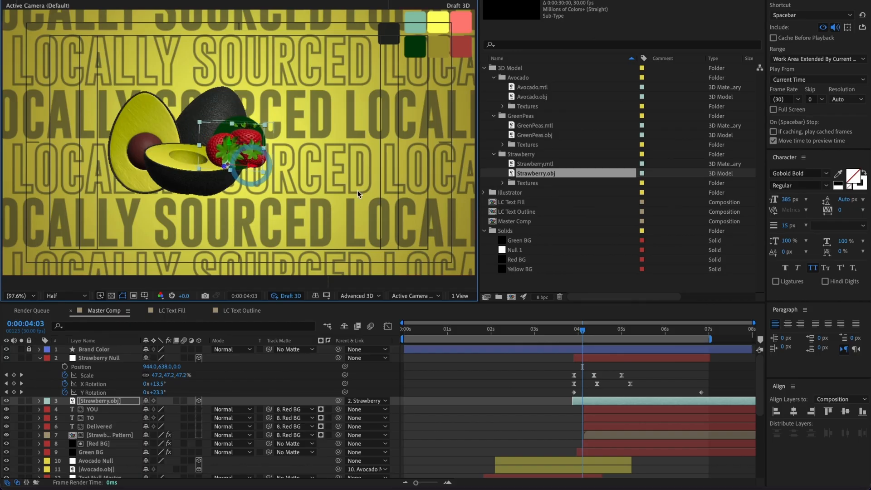
key("space")
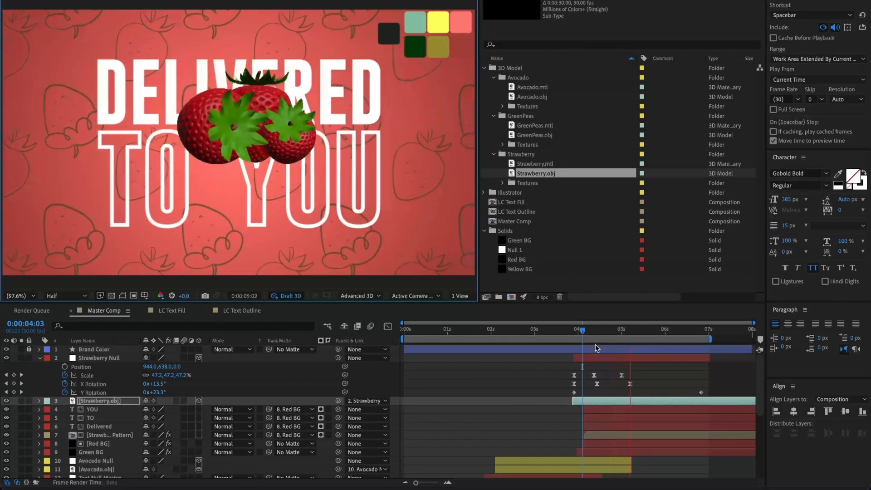
key("space")
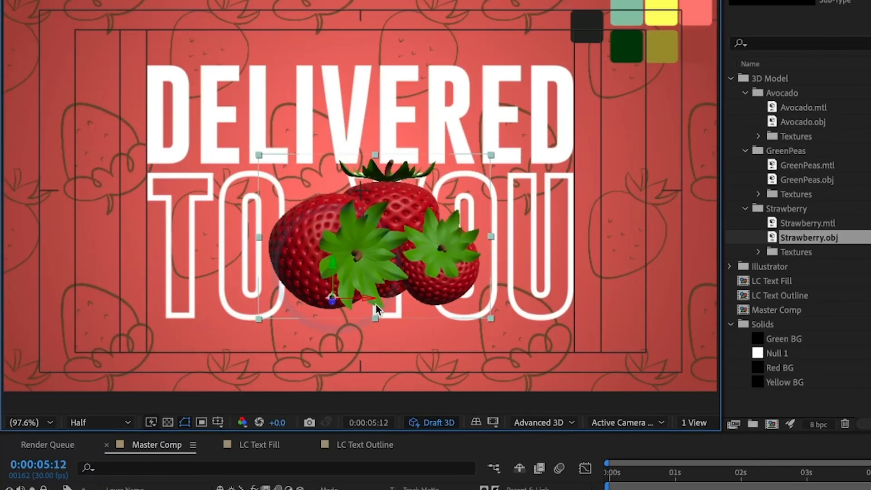
Scale Strawberry.obj to 120%, move it left and slightly down to centre it over the text, and preview the scene
left_click_drag(375, 303, 350, 300)
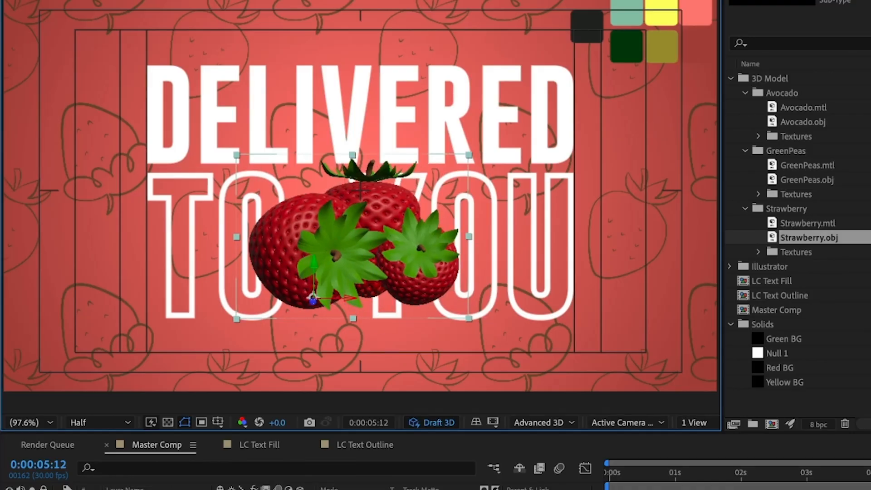
left_click_drag(227, 489, 259, 489)
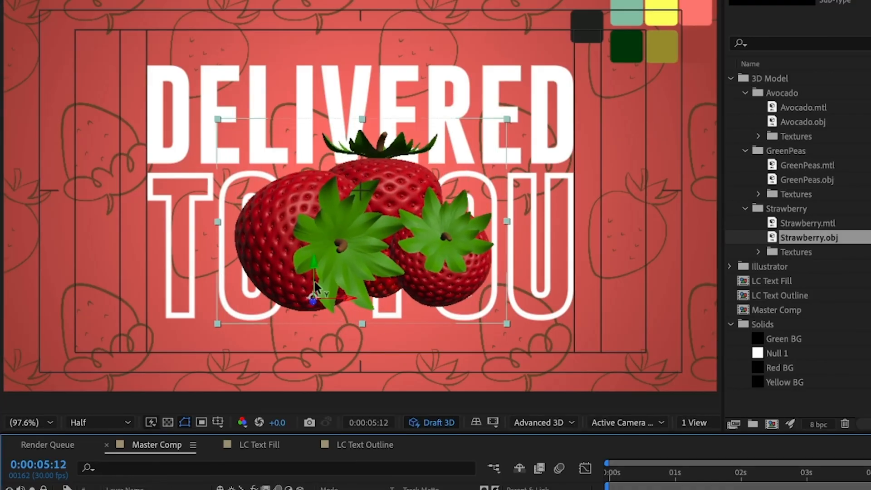
left_click_drag(312, 268, 312, 276)
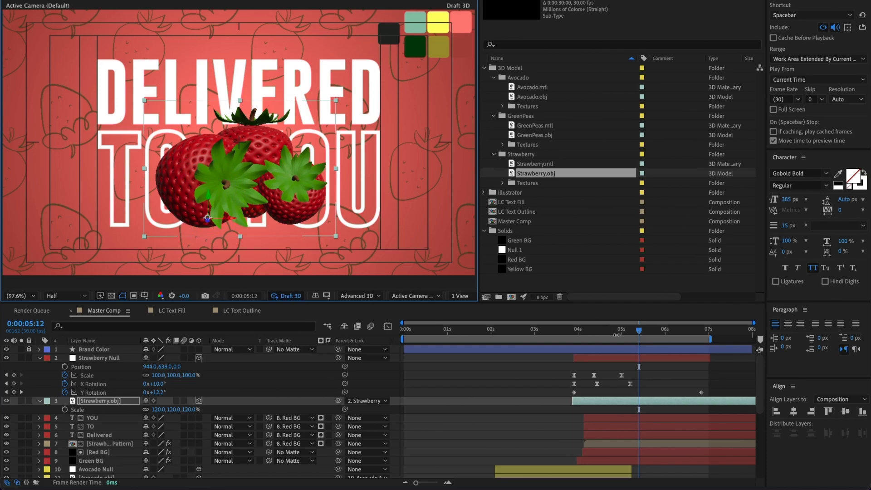
left_click_drag(616, 333, 566, 334)
key("space")
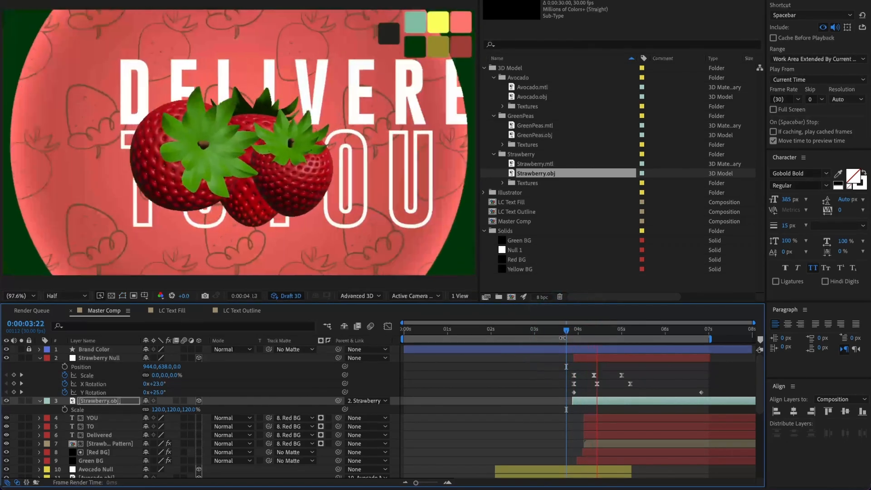
key("space")
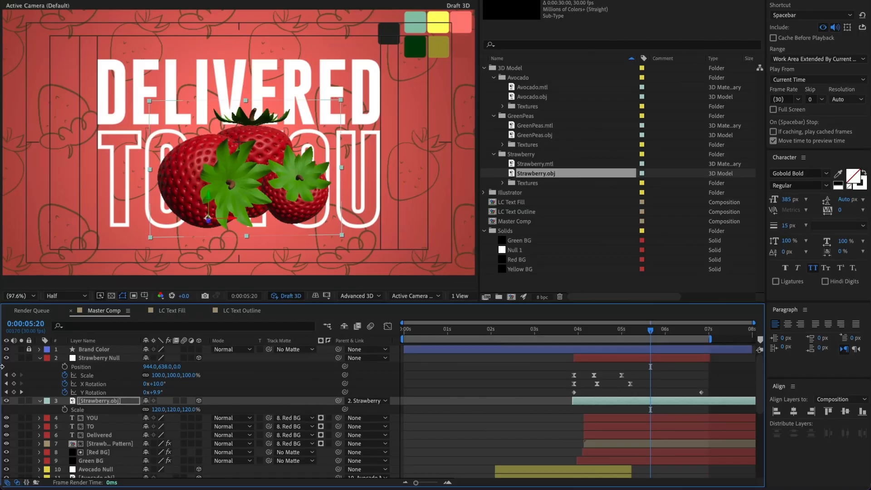
Collapse the strawberry layers' properties and place the YOU text layer above Strawberry Null
left_click(39, 359)
left_click(39, 366)
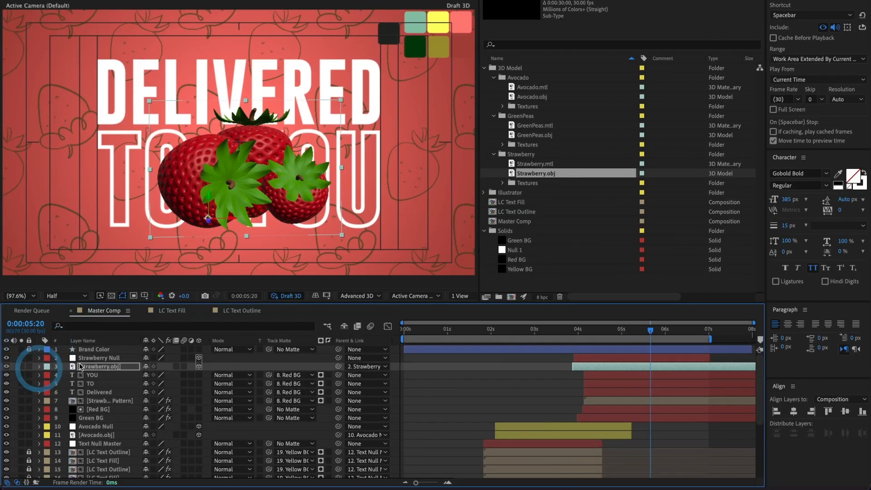
left_click(88, 376)
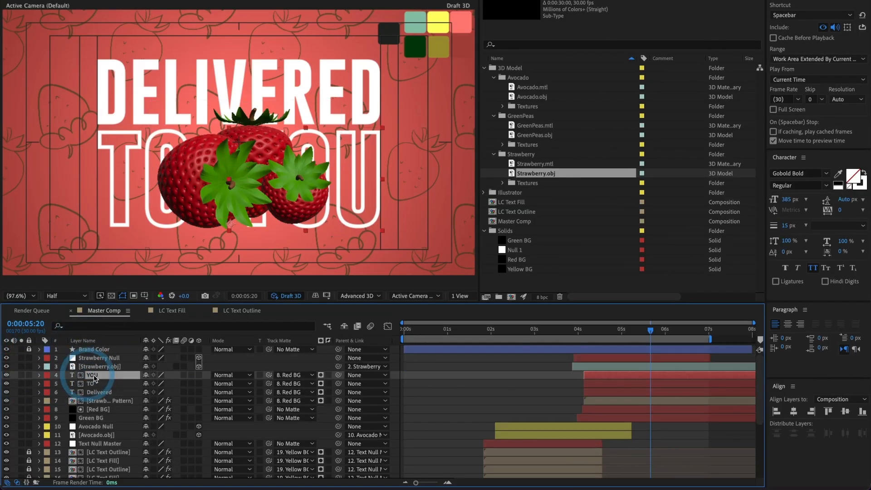
left_click_drag(94, 378, 93, 360)
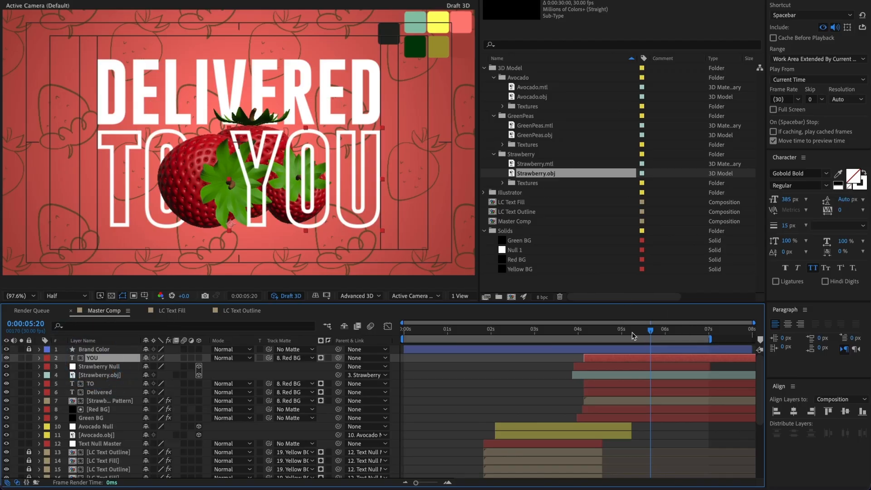
Scale GreenPeas.obj in the FRESH INGREDIENTS scene to 123% and shift the model slightly right
left_click_drag(633, 334, 468, 335)
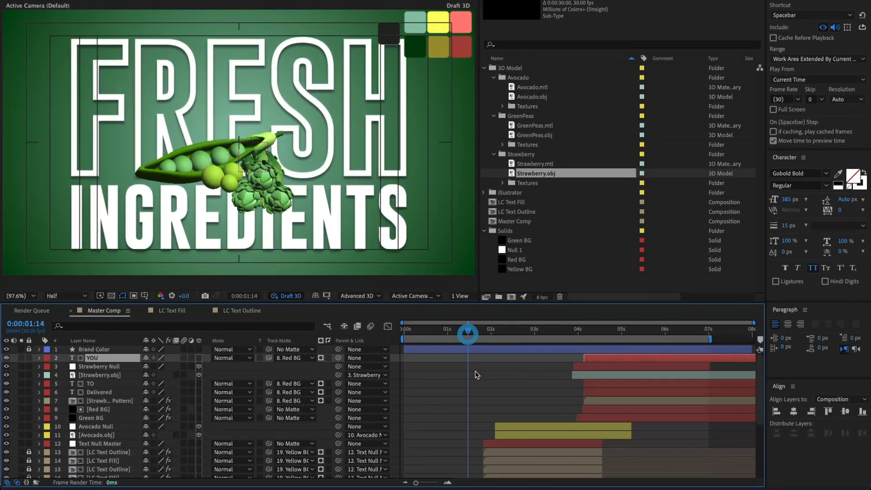
scroll(475, 371, "down", 3)
left_click(458, 452)
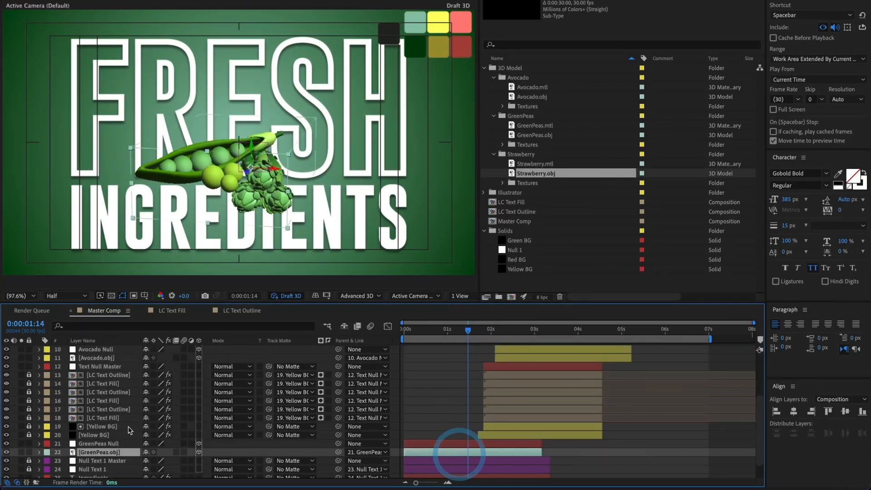
key("s")
left_click_drag(160, 463, 170, 461)
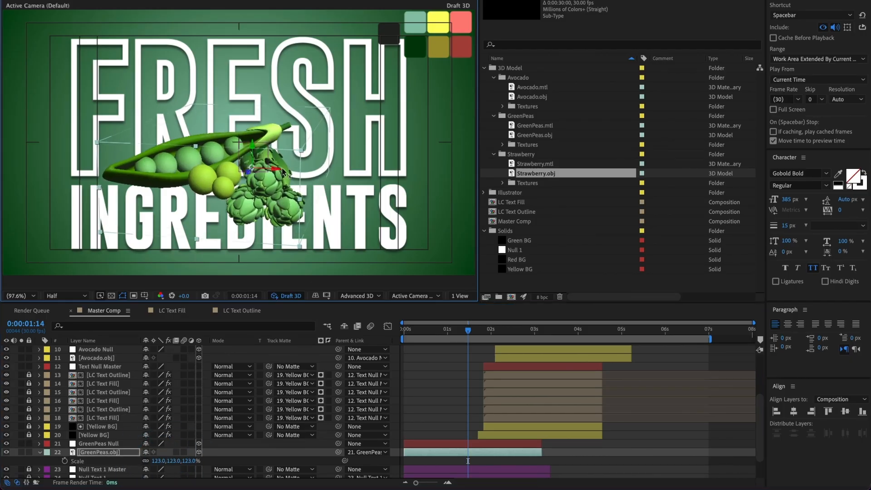
left_click_drag(279, 170, 290, 169)
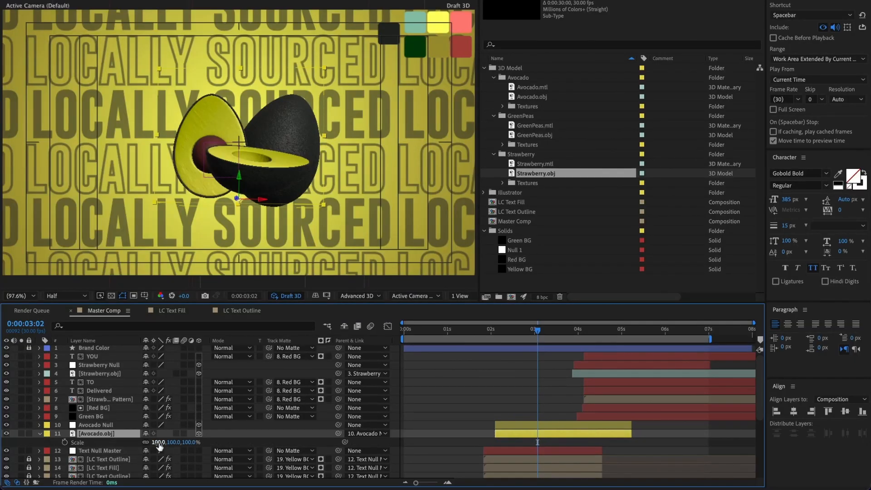
Scale Avocado.obj to 129%, lower it in the frame, preview through the strawberry scene and collapse its properties
left_click_drag(159, 446, 184, 446)
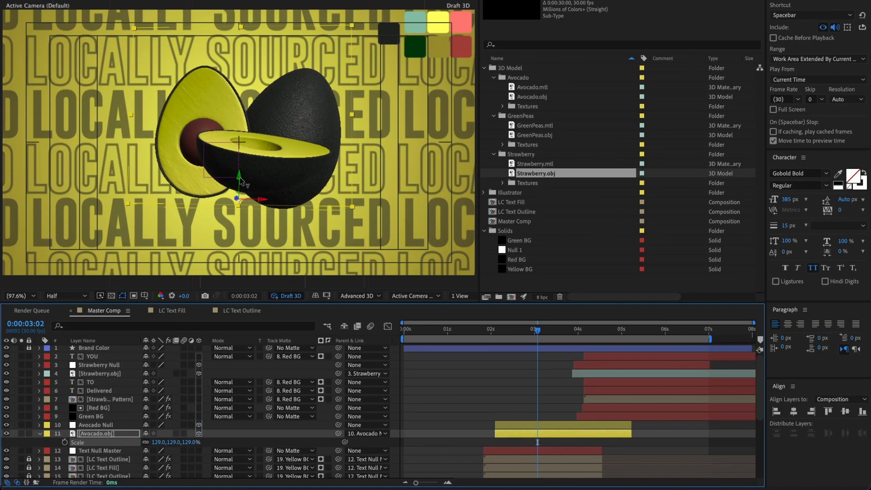
left_click_drag(242, 180, 240, 196)
key("space")
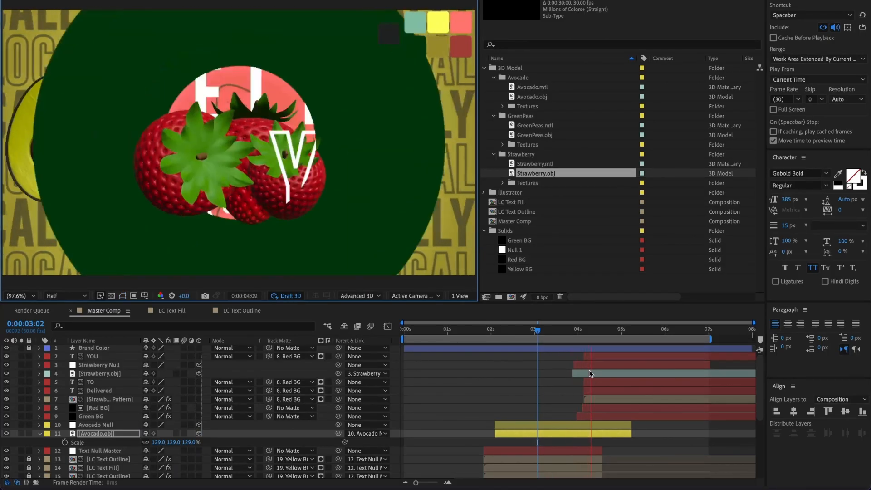
key("space")
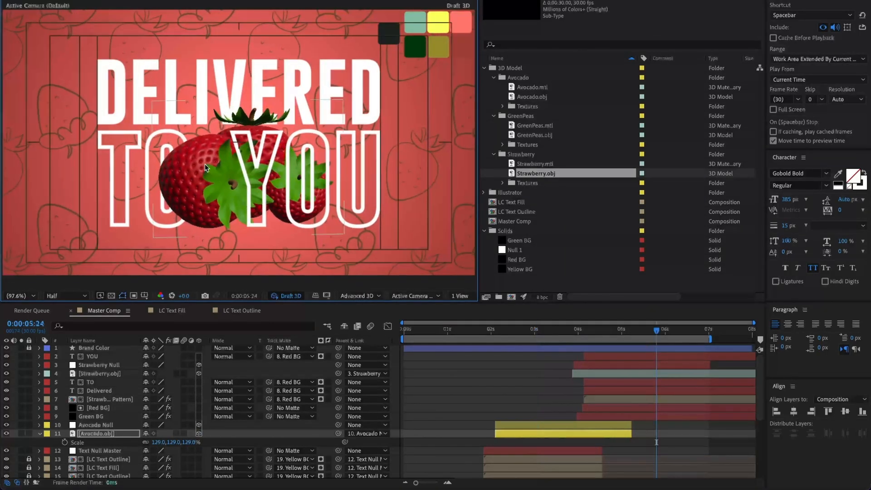
left_click(39, 434)
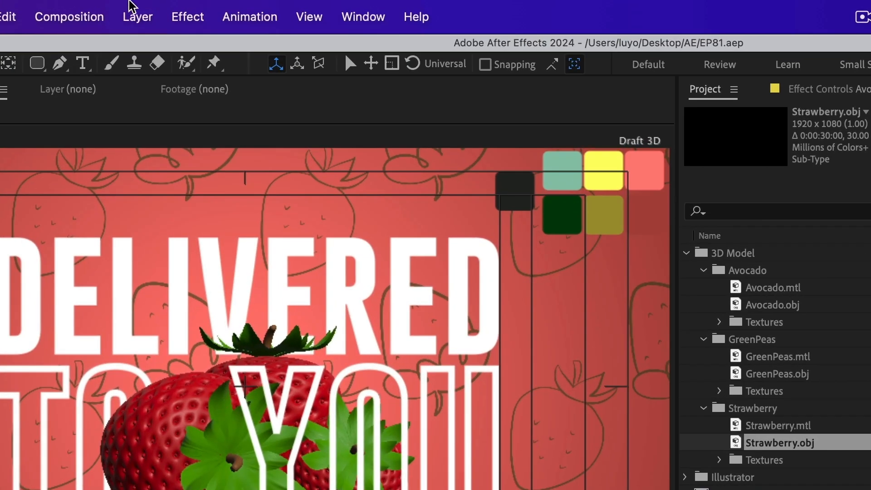
Create an Environment light with 100% intensity, shadow casting enabled and 100% shadow darkness
left_click(138, 17)
mouse_move(142, 43)
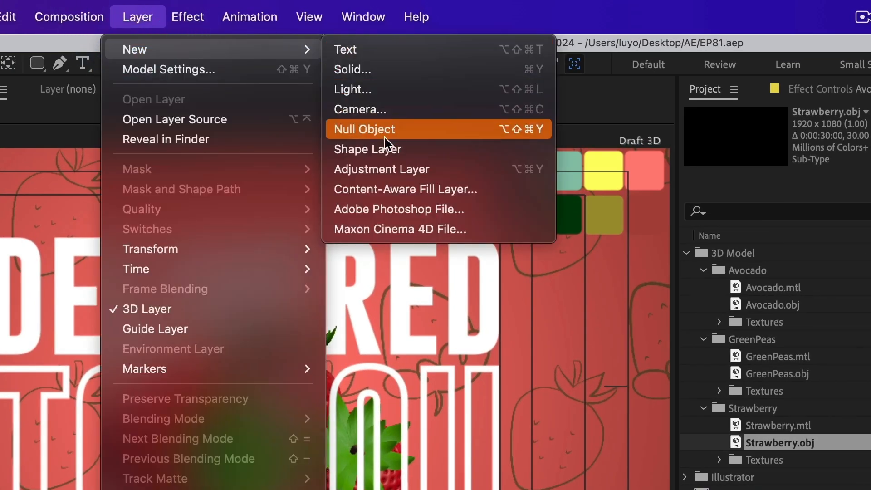
left_click(390, 94)
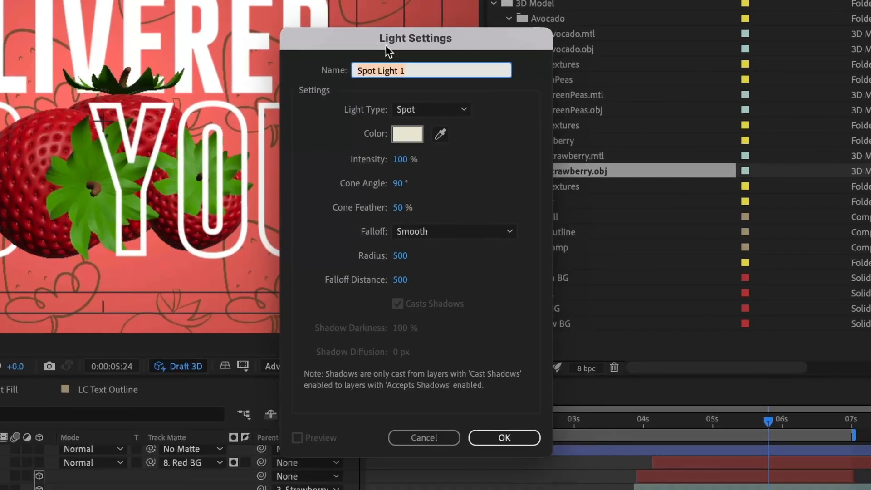
left_click(435, 110)
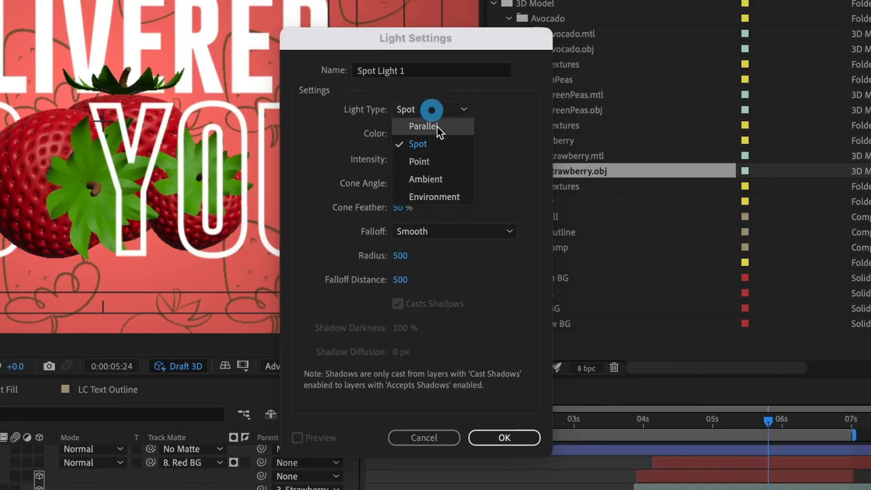
left_click(437, 188)
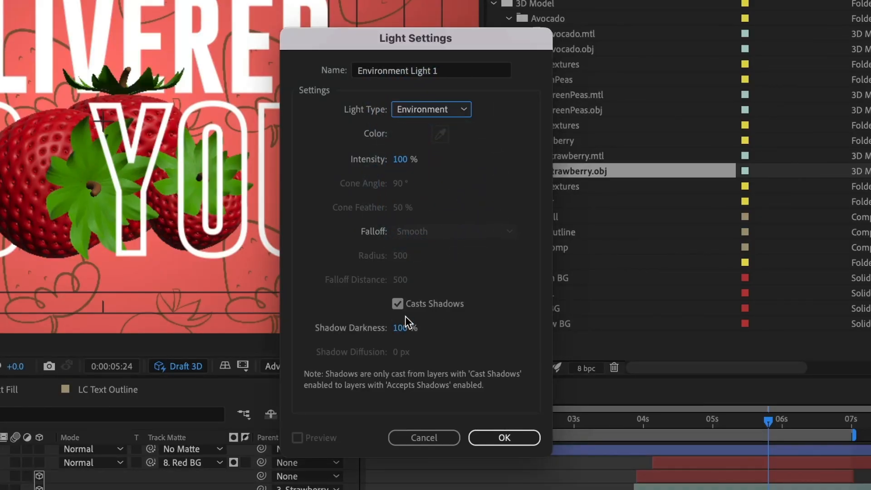
left_click(509, 436)
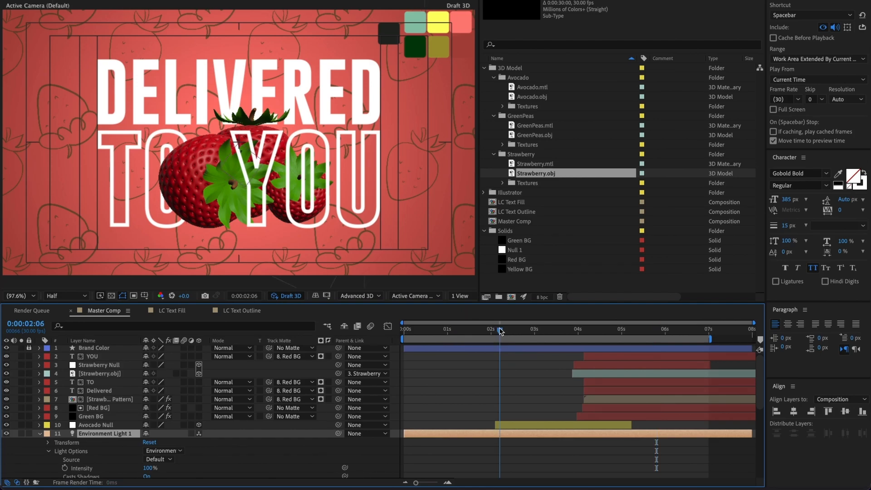
Collapse the Environment light's properties, move it to the top of the layer stack and turn off Draft 3D
left_click_drag(501, 331, 439, 331)
left_click(40, 434)
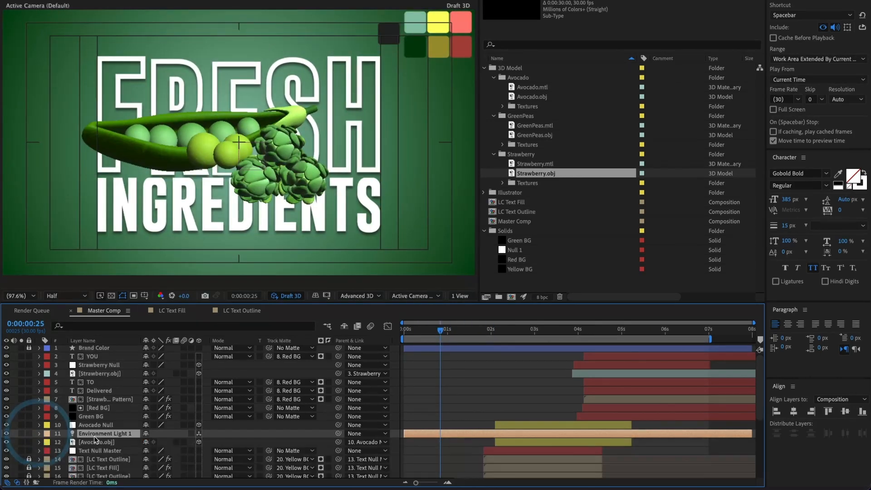
left_click_drag(98, 435, 108, 352)
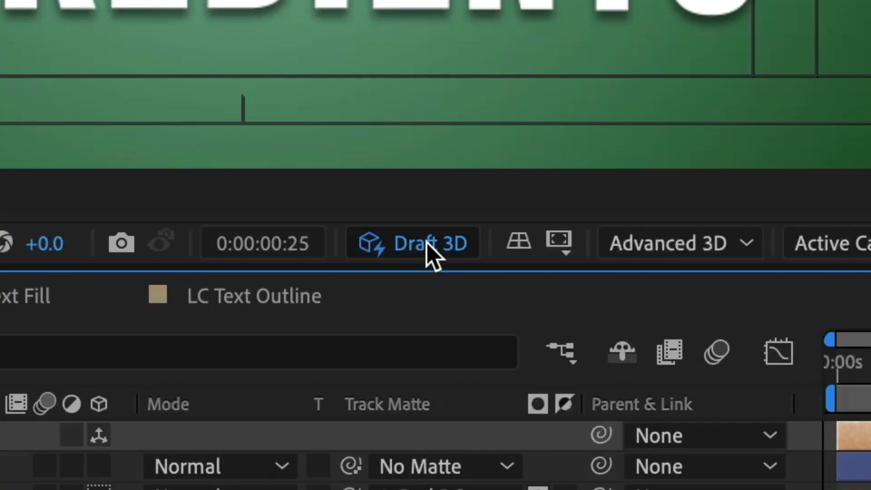
left_click(429, 246)
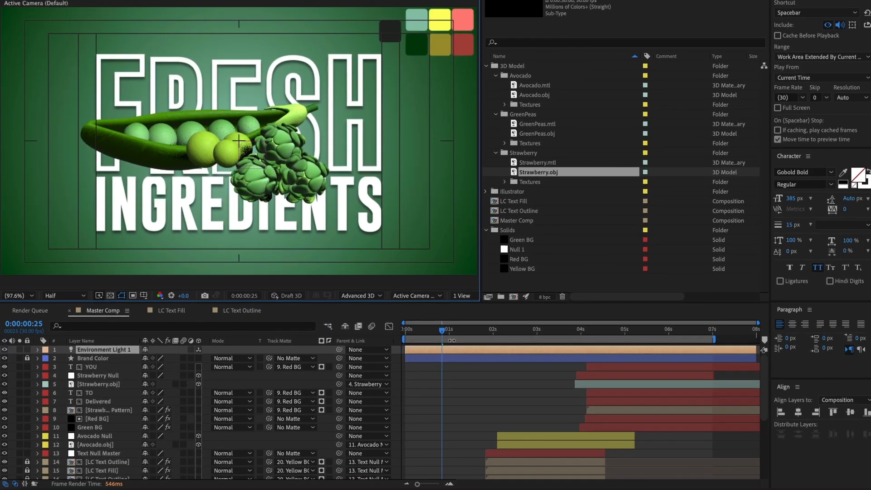
Preview the shadowed pea model in the FRESH INGREDIENTS scene from the start of the composition
left_click(436, 332)
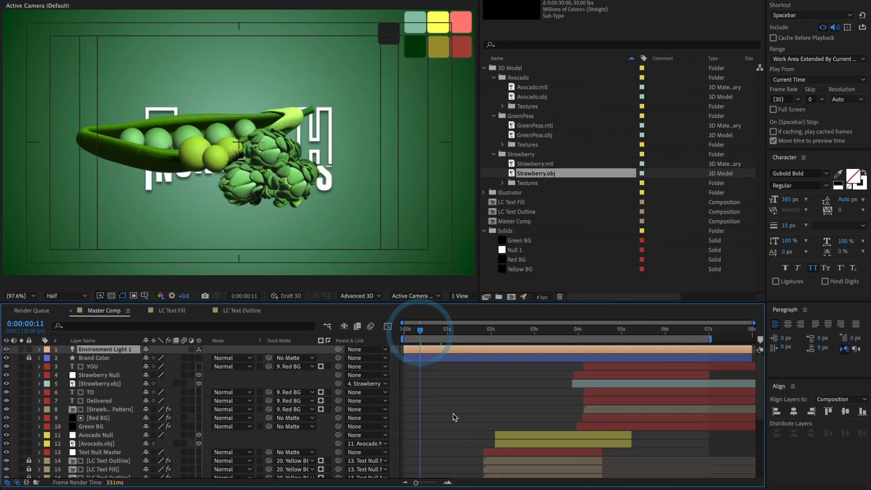
scroll(455, 416, "down", 3)
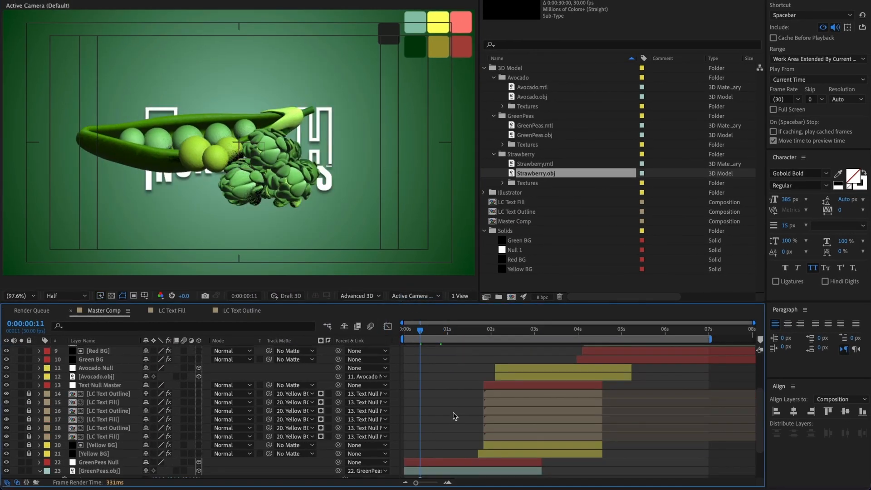
left_click(404, 329)
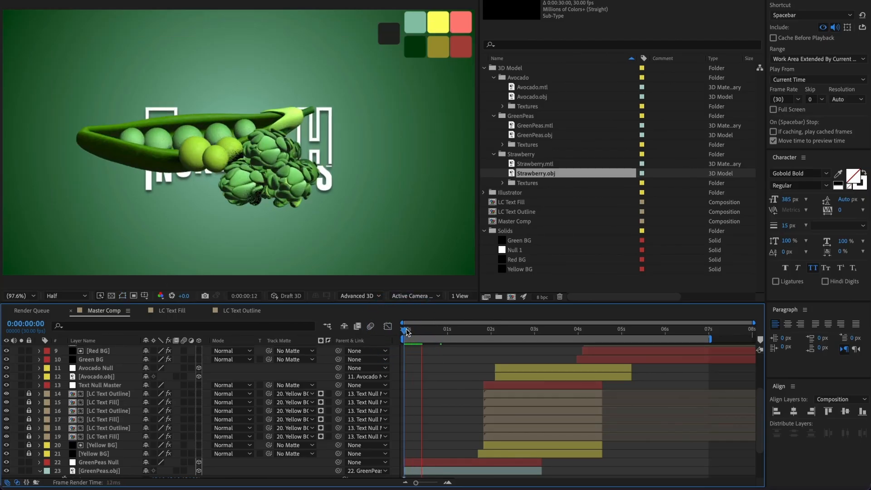
key("space")
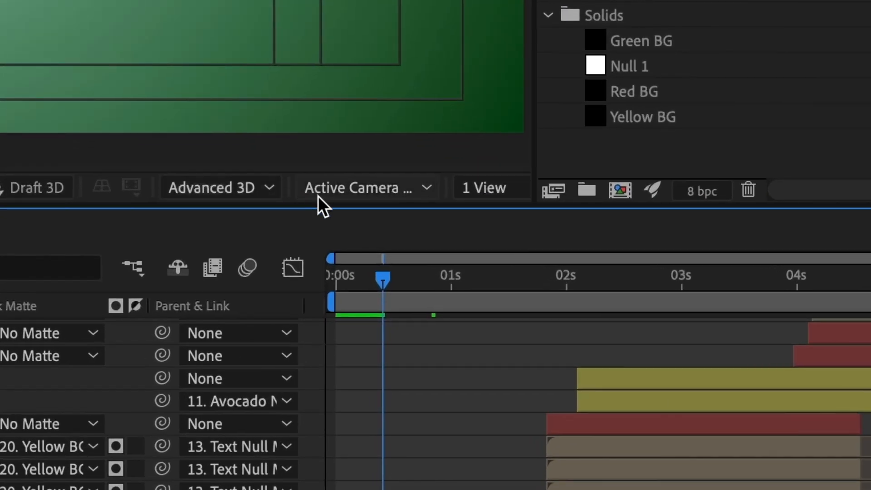
Check the Advanced 3D renderer options, keeping the shadow resolution at Half (2 MB)
left_click(400, 297)
left_click(243, 187)
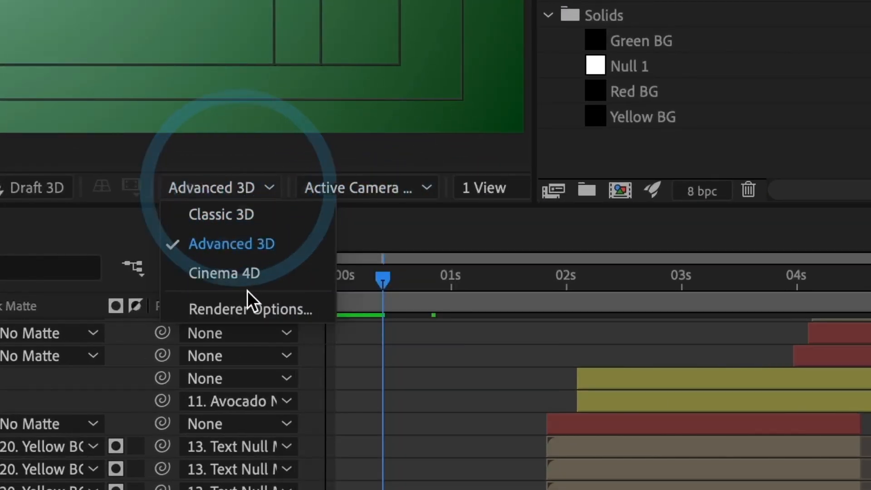
left_click(233, 314)
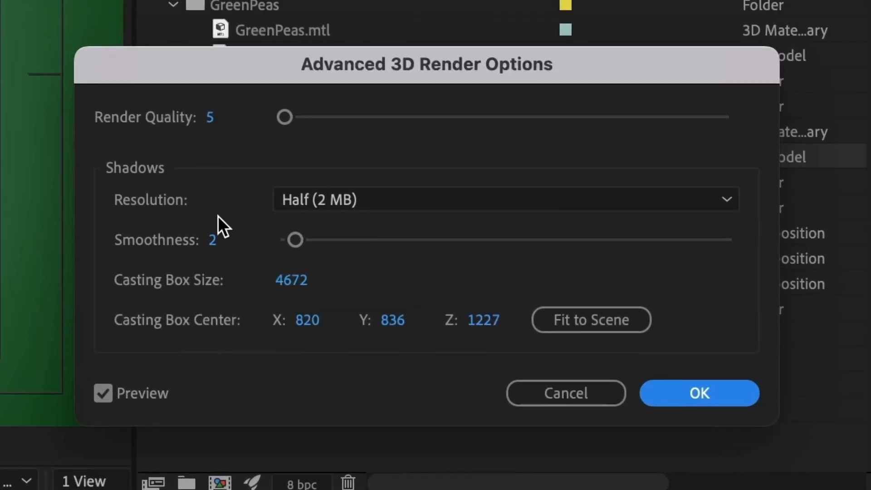
left_click(361, 205)
left_click(356, 210)
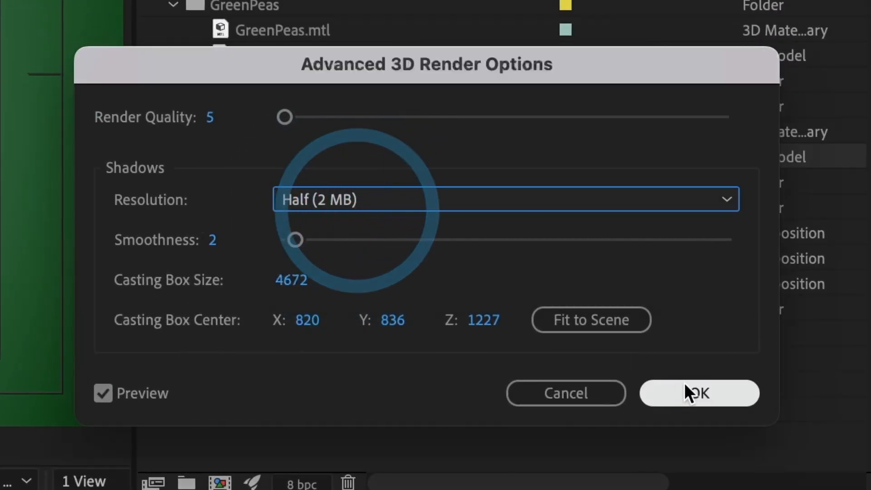
left_click(696, 391)
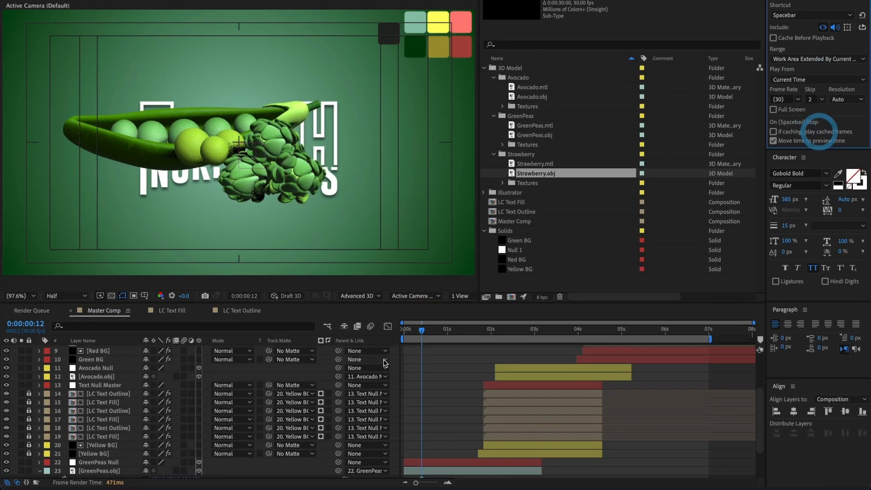
Create a black 1920 × 1080 px solid named Shadow and place it directly below GreenPeas.obj
left_click_drag(421, 343, 445, 335)
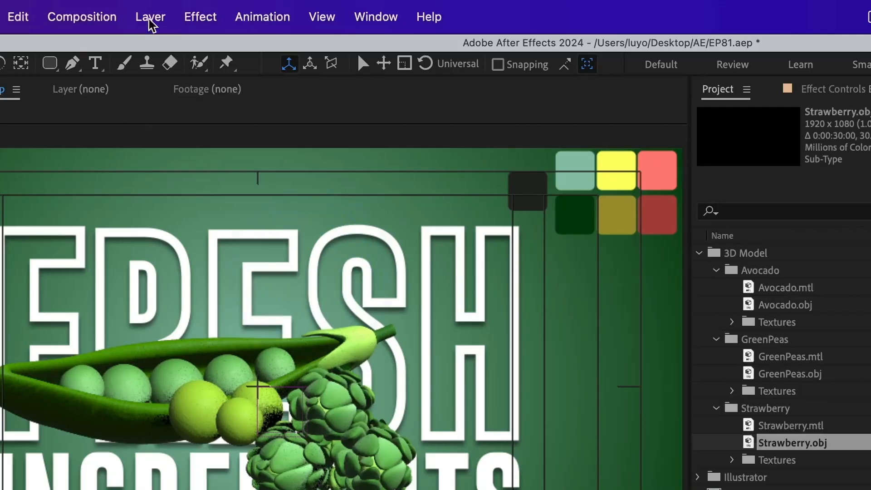
left_click(151, 17)
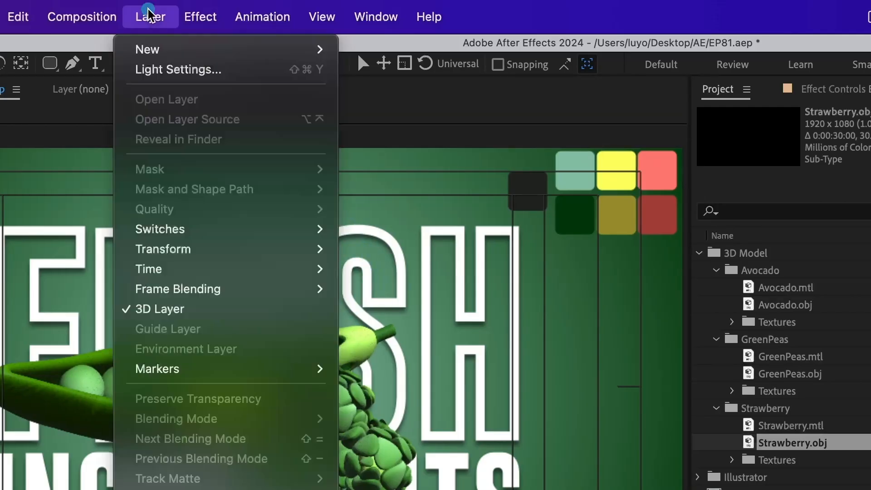
mouse_move(157, 43)
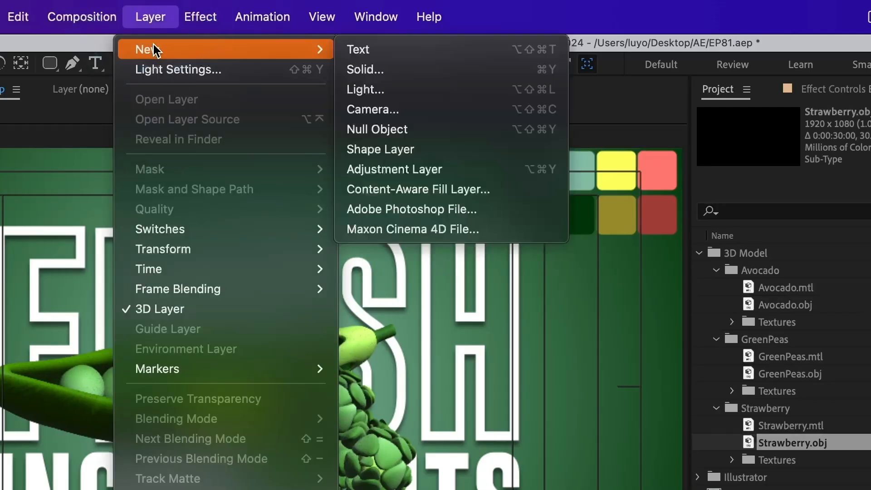
left_click(390, 71)
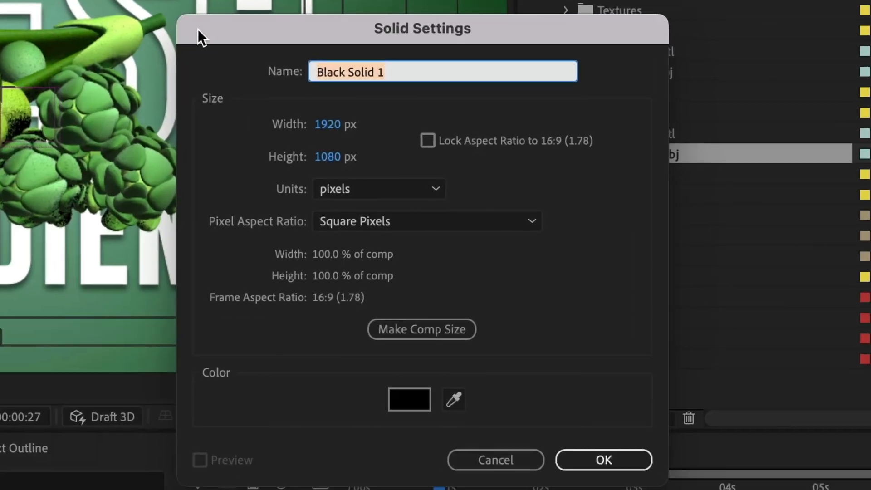
type("Shadow")
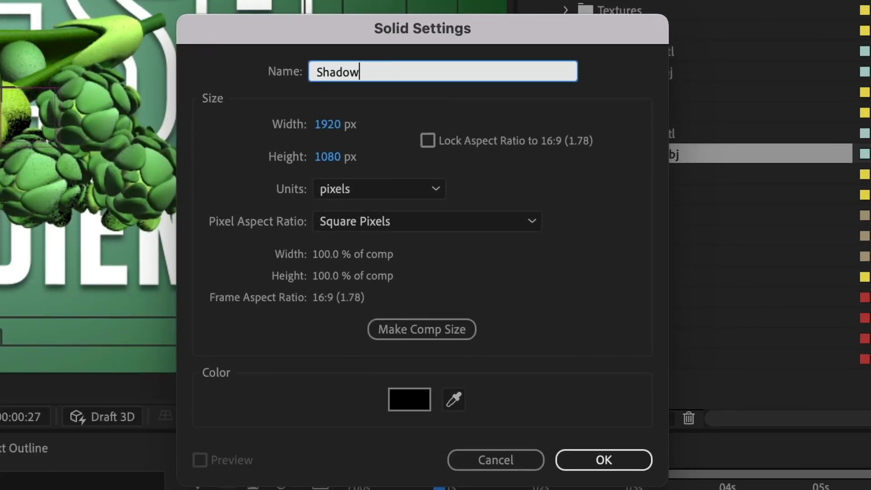
key("Return")
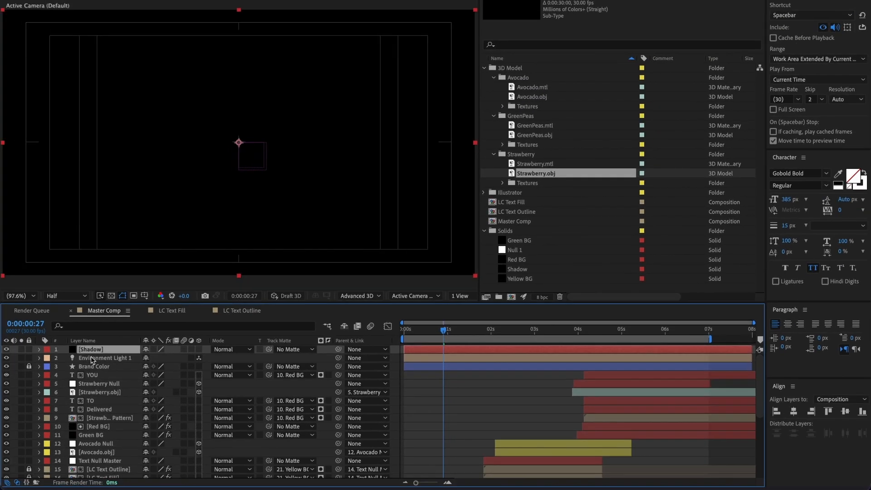
left_click_drag(96, 385, 102, 436)
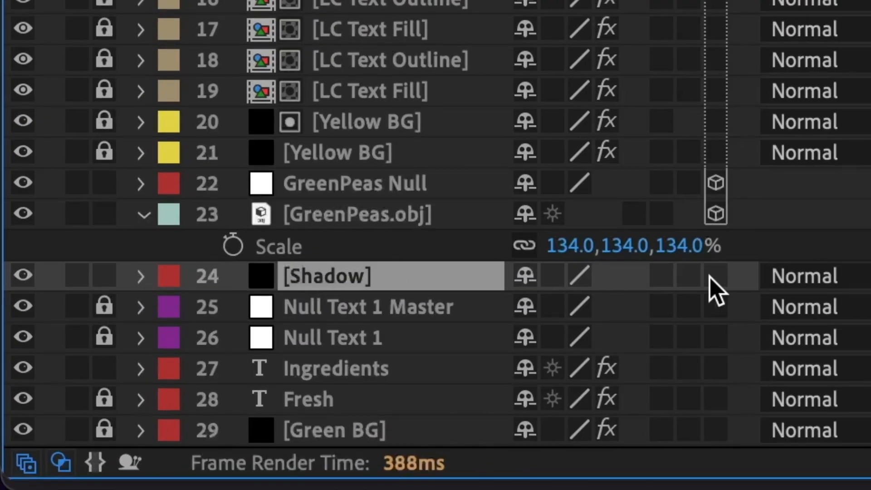
Make the Shadow layer 3D and set its Accepts Shadows material option to Only
left_click(711, 277)
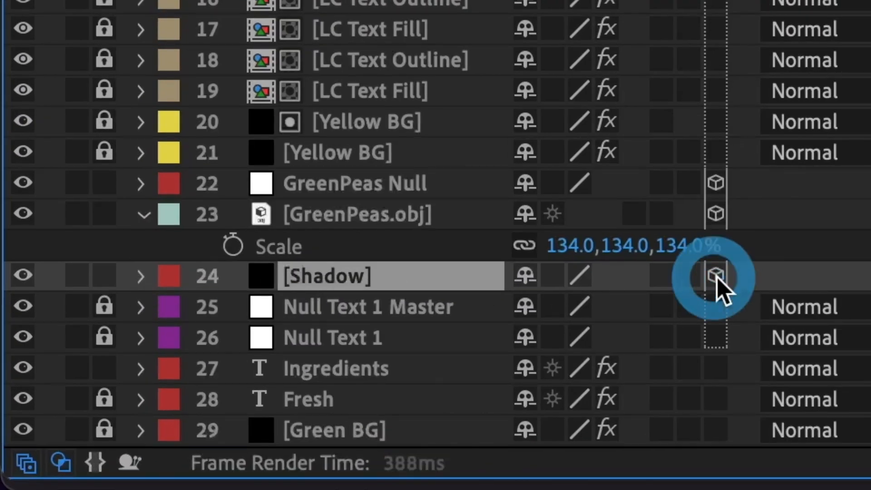
left_click(139, 277)
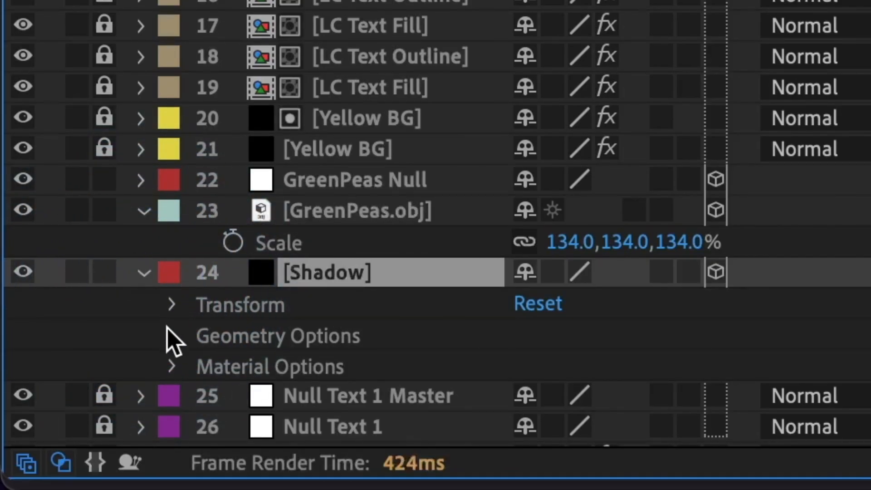
left_click(171, 366)
scroll(284, 327, "down", 2)
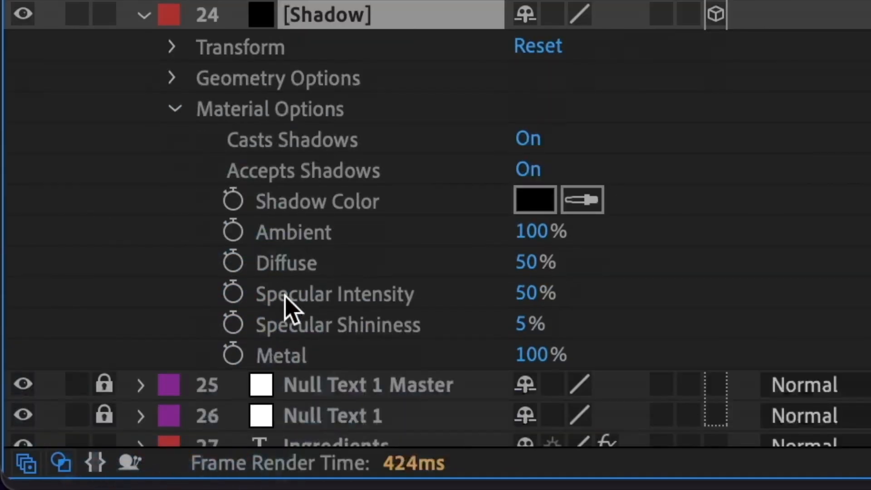
left_click(528, 171)
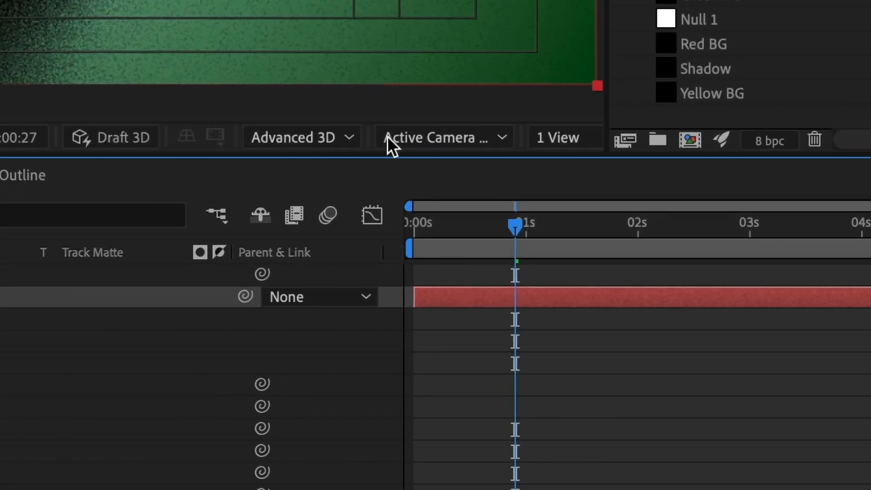
Working in Custom View 1, push the Shadow layer back behind the peas and scale it to 303%
left_click(434, 297)
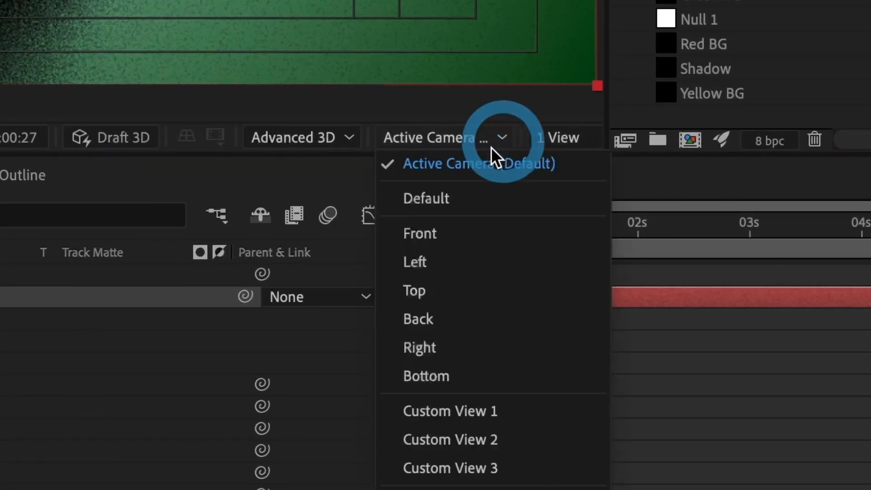
left_click(482, 412)
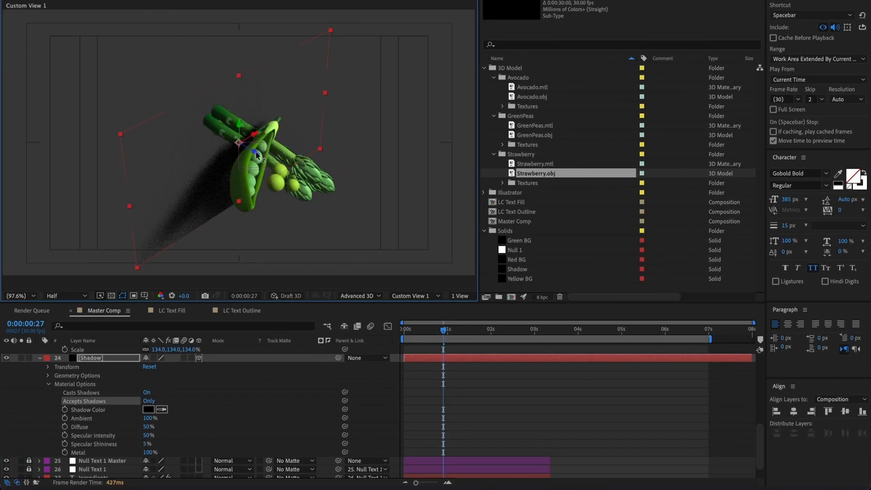
left_click_drag(257, 155, 251, 150)
key("s")
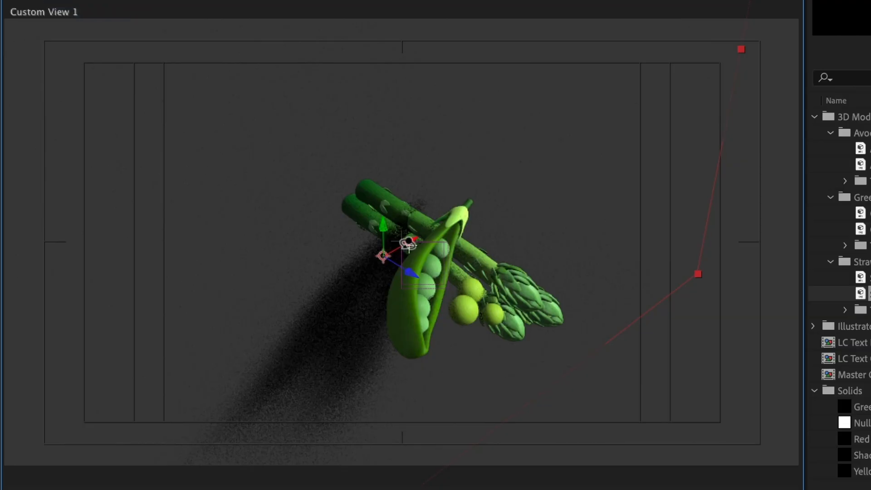
left_click_drag(242, 142, 241, 140)
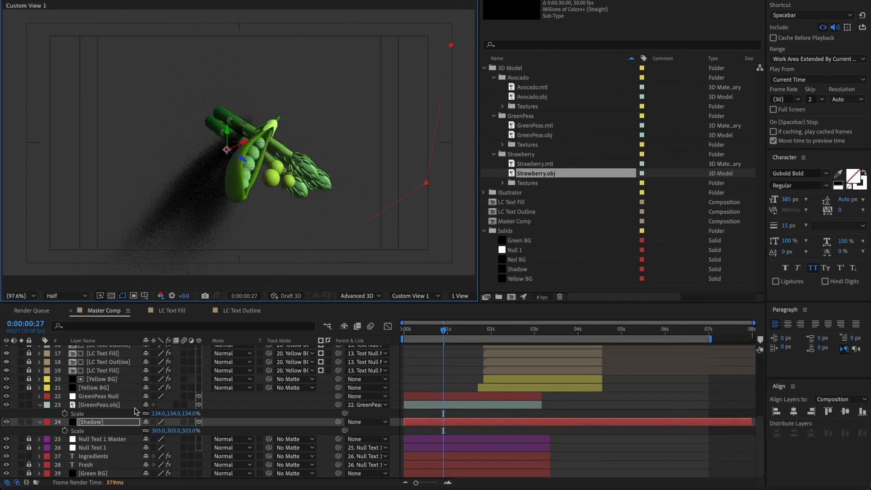
Set the Shadow layer's X Rotation to -20° and adjust its height from the Active Camera view
key("r")
left_click_drag(155, 448, 146, 439)
key("ctrl+z")
left_click(404, 296)
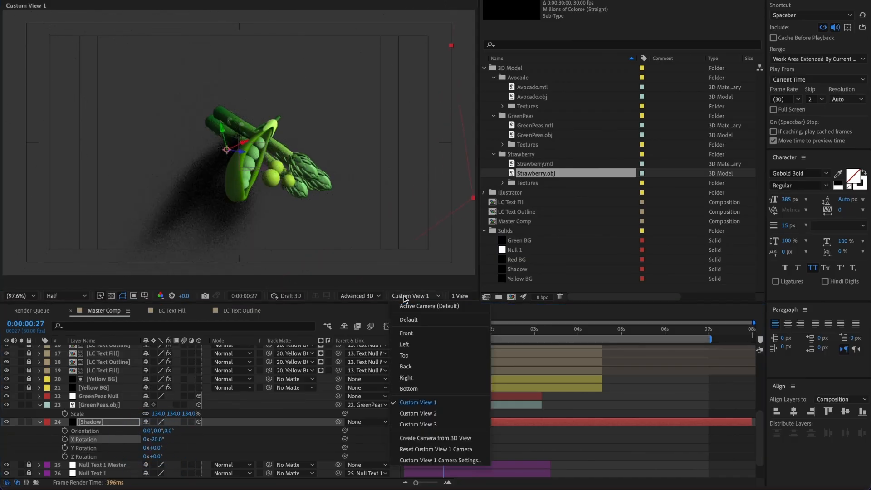
left_click(412, 307)
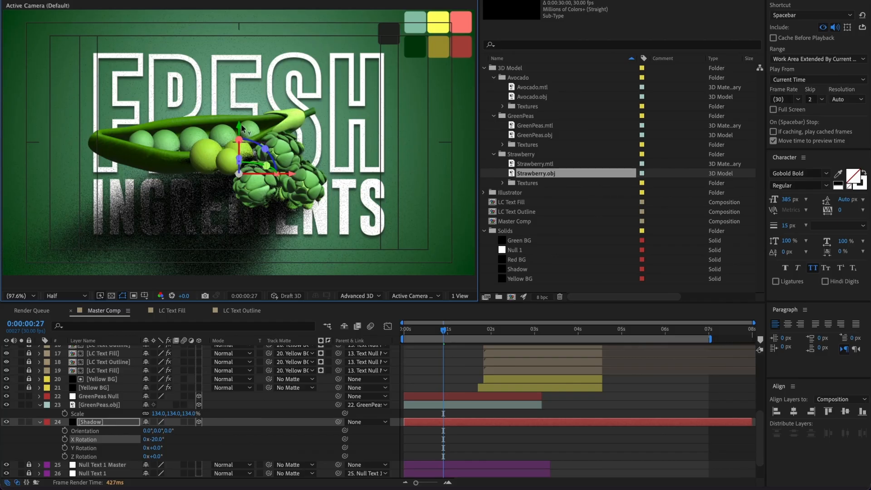
left_click_drag(242, 128, 243, 132)
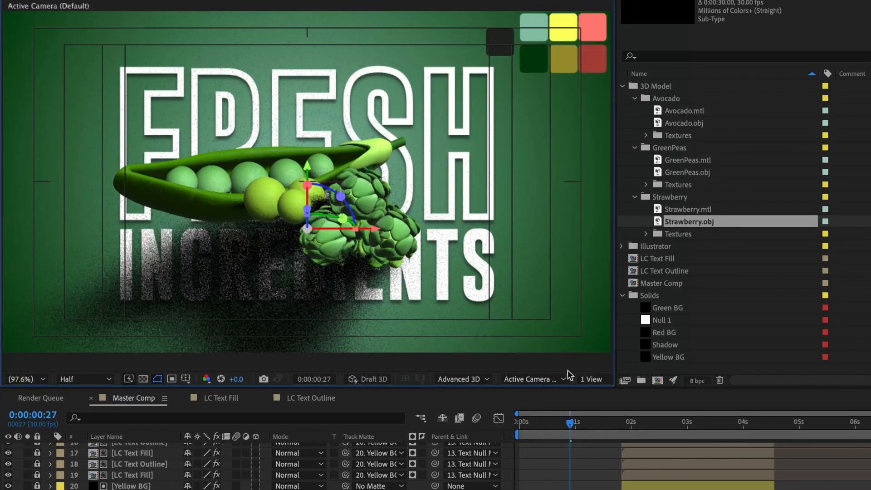
Switch to the 2 Views layout, fine-tune the Shadow layer's depth behind the peas and collapse its properties
left_click(586, 378)
left_click(603, 403)
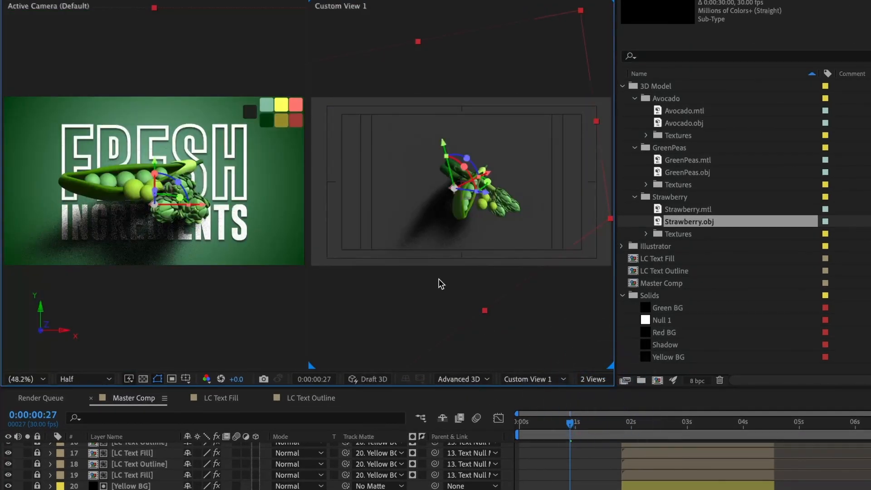
left_click_drag(485, 198, 481, 203)
left_click(46, 462)
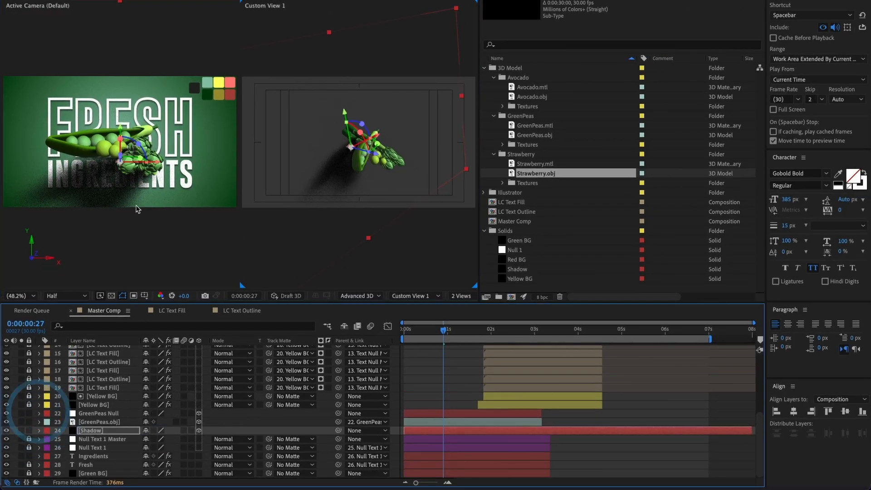
Split the Shadow layer at 0:00:03:10 and place the second part directly below Avocado.obj
left_click_drag(444, 334, 549, 341)
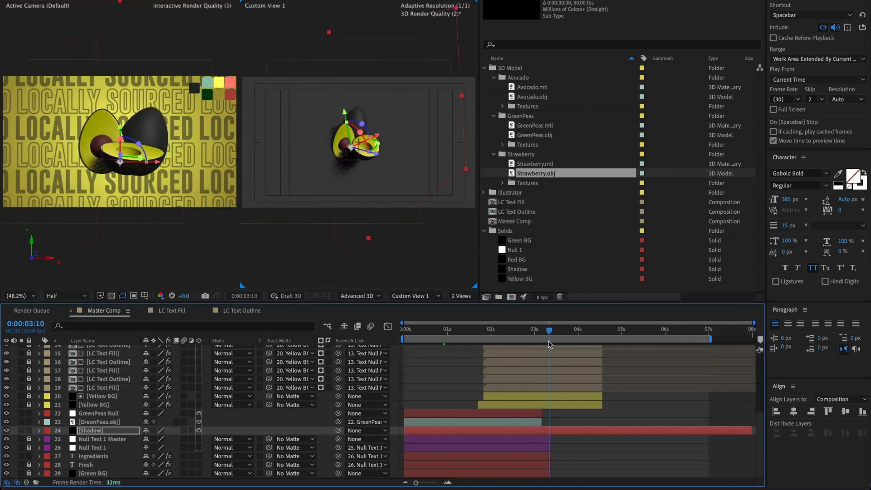
key("ctrl+shift+d")
scroll(206, 436, "up", 1)
left_click_drag(133, 437, 148, 365)
scroll(136, 377, "up", 4)
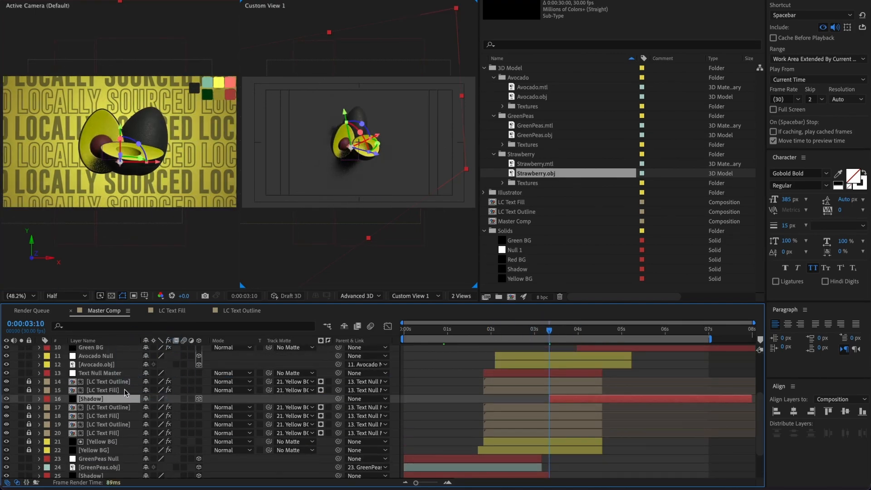
left_click_drag(127, 397, 119, 372)
Align the avocado Shadow layer's start with Avocado.obj in the timeline, then push it back behind the avocados and adjust its height
left_click_drag(575, 376, 537, 376)
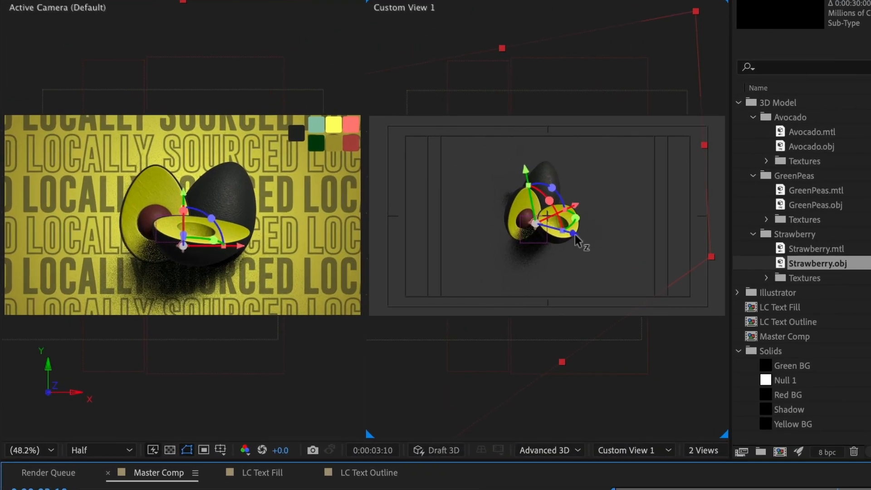
left_click_drag(377, 153, 366, 150)
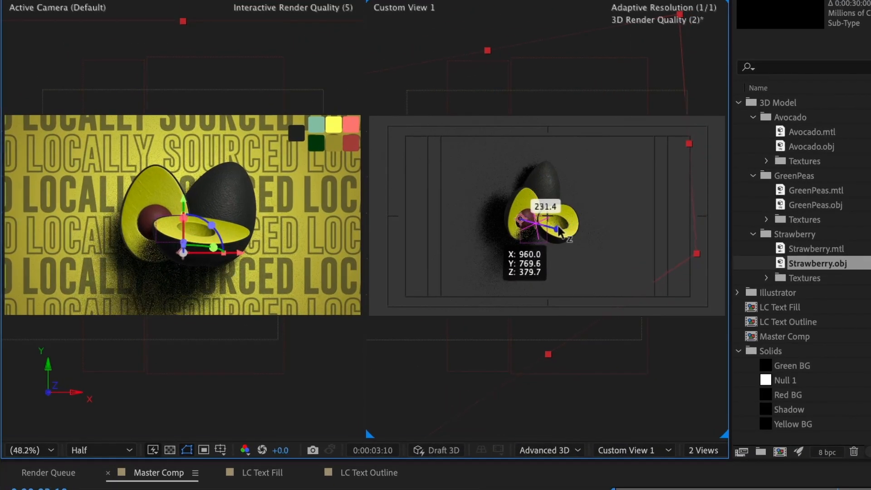
left_click_drag(560, 231, 569, 236)
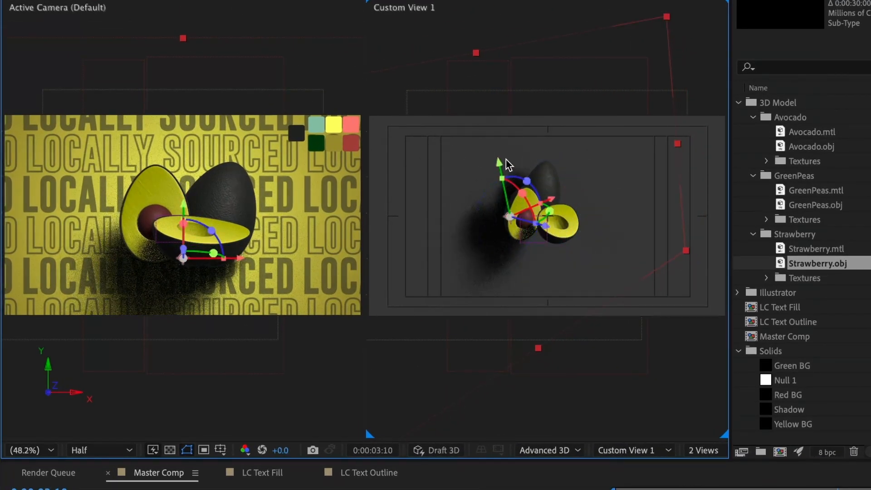
left_click_drag(500, 164, 502, 169)
key("1")
left_click_drag(641, 285, 665, 255)
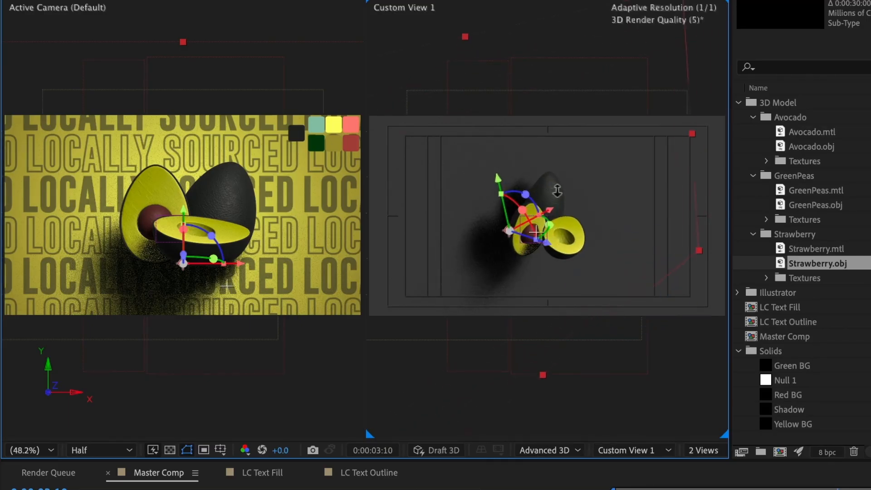
left_click_drag(566, 173, 584, 268)
key("v")
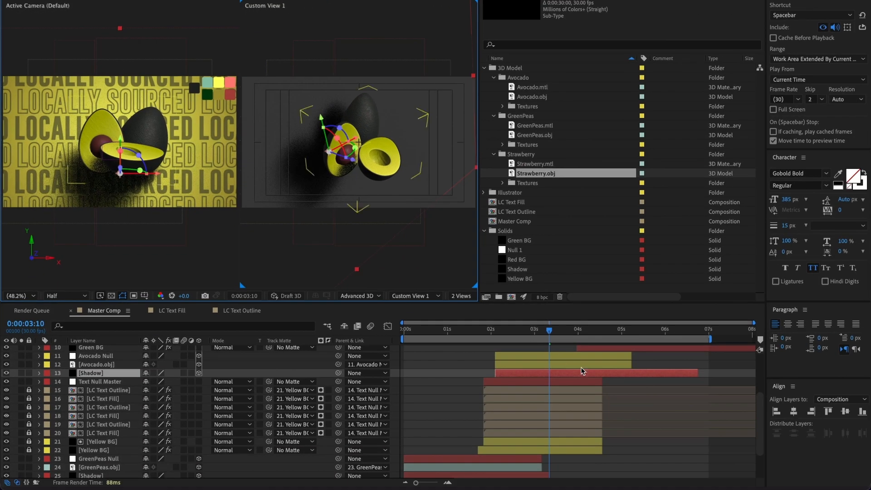
Split the Shadow layer at 0:00:04:17 and place the second part directly below Strawberry.obj, starting together with it
scroll(688, 380, "up", 2)
left_click(603, 331)
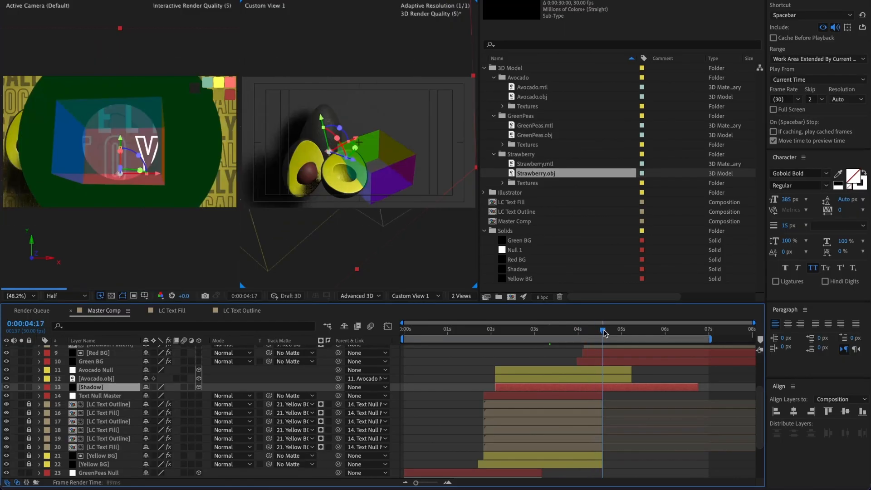
key("ctrl+shift+d")
scroll(627, 390, "up", 4)
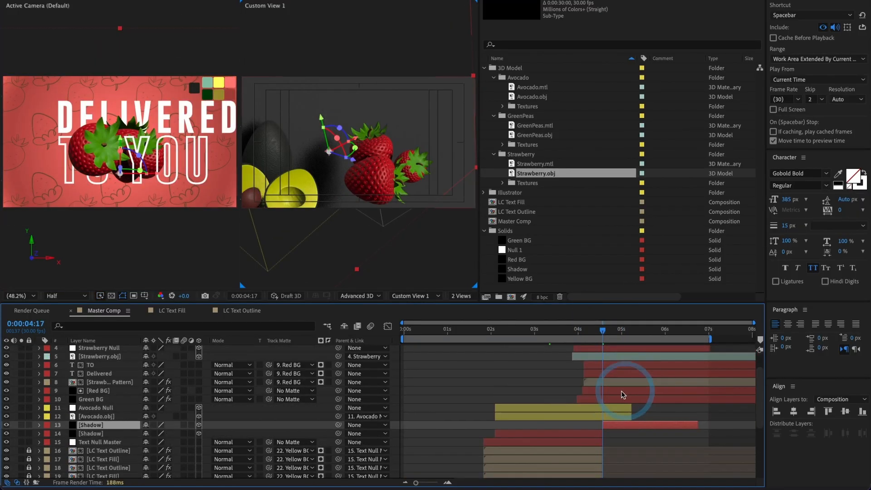
left_click_drag(102, 375, 102, 361)
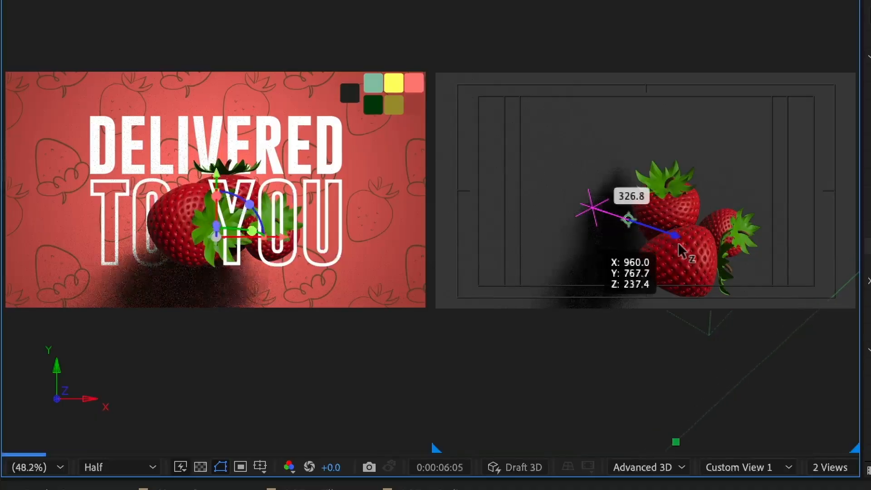
Bring the strawberry Shadow layer forward in depth and raise it so it sits close behind the strawberries
left_click_drag(377, 171, 379, 172)
key("w")
left_click_drag(357, 140, 360, 145)
left_click_drag(641, 186, 618, 113)
left_click_drag(632, 145, 639, 153)
left_click_drag(668, 192, 696, 203)
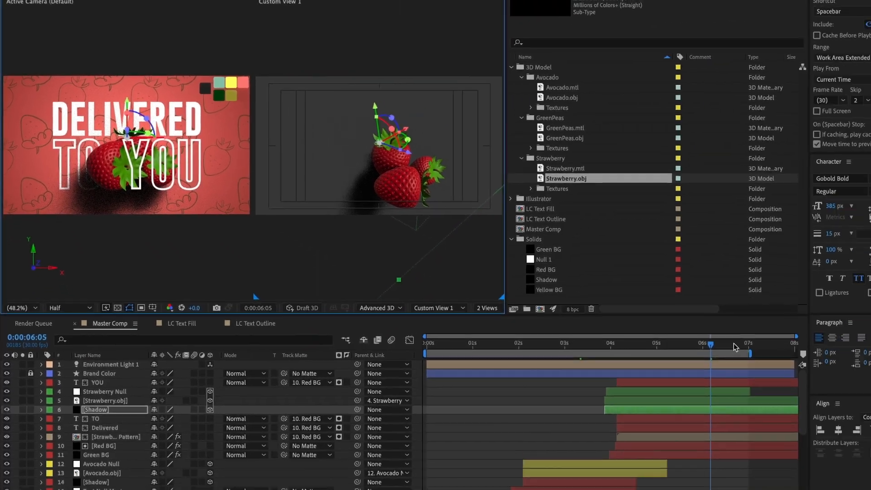
Return to a single Active Camera view and play a preview of the composition with the new shadows
left_click_drag(654, 330, 571, 316)
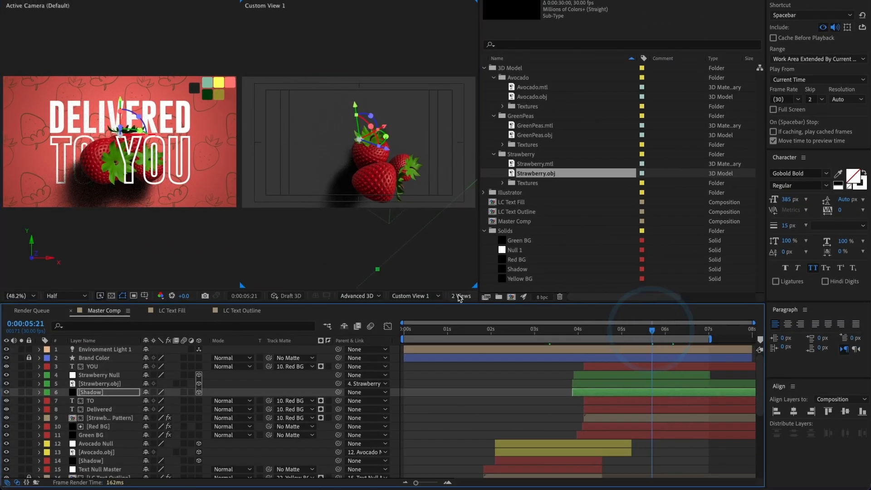
left_click(404, 300)
left_click(406, 304)
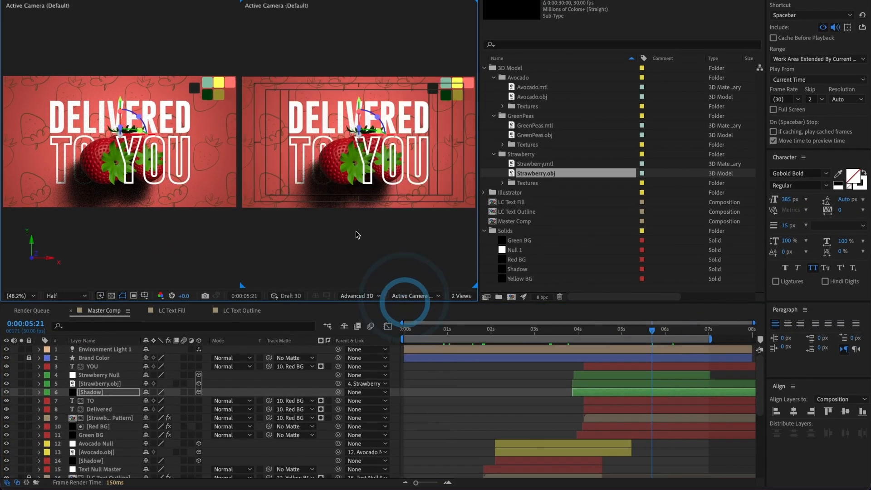
left_click(451, 299)
left_click(458, 305)
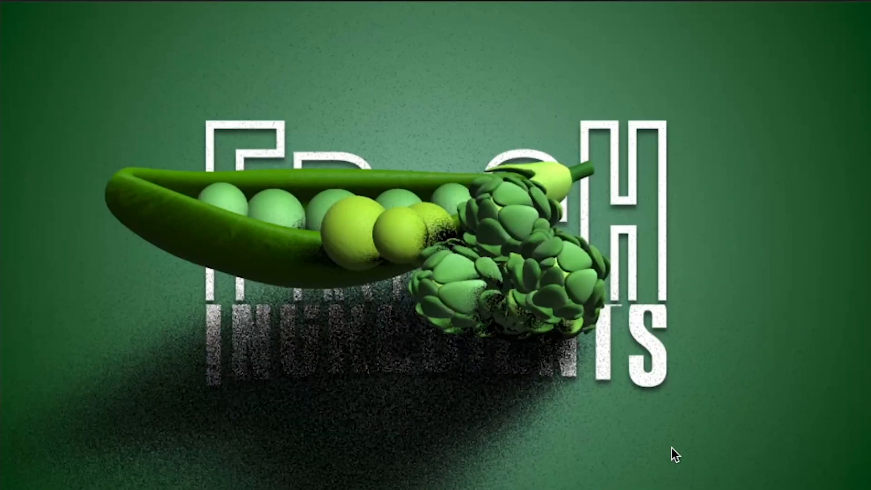
key("space")
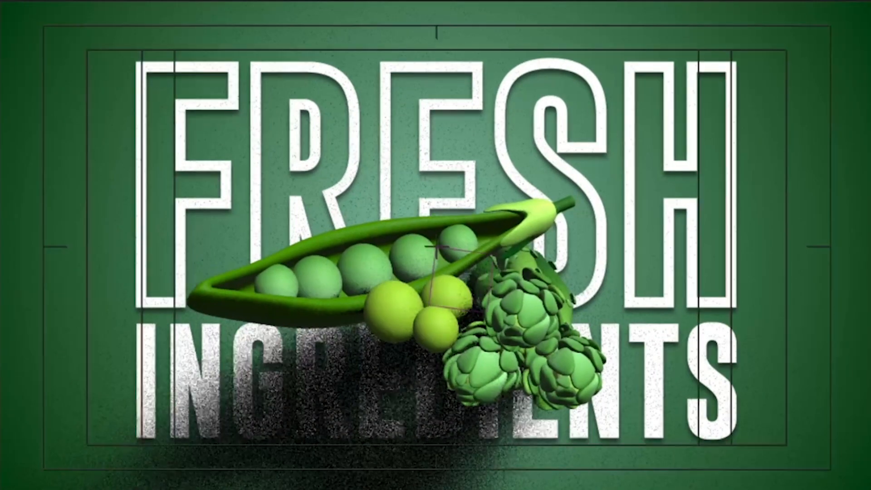